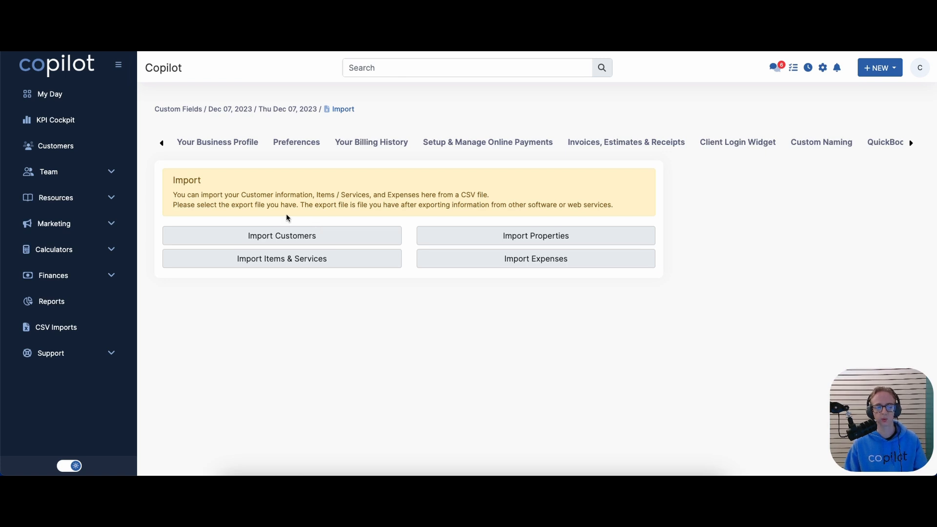
# Open Copilot's Customers import page, then switch to the Customer Import Template 2 spreadsheet
pyautogui.click(287, 233)
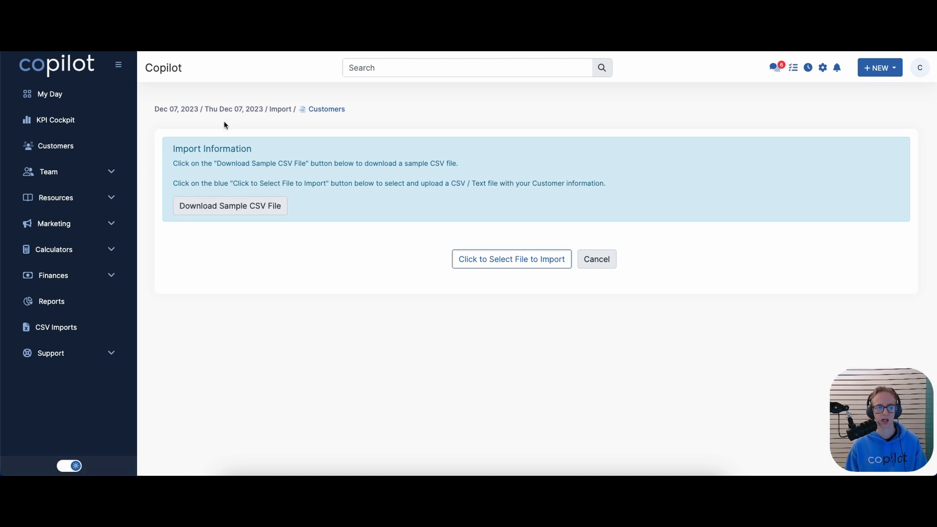
pyautogui.hotkey('ctrl', 'Tab')
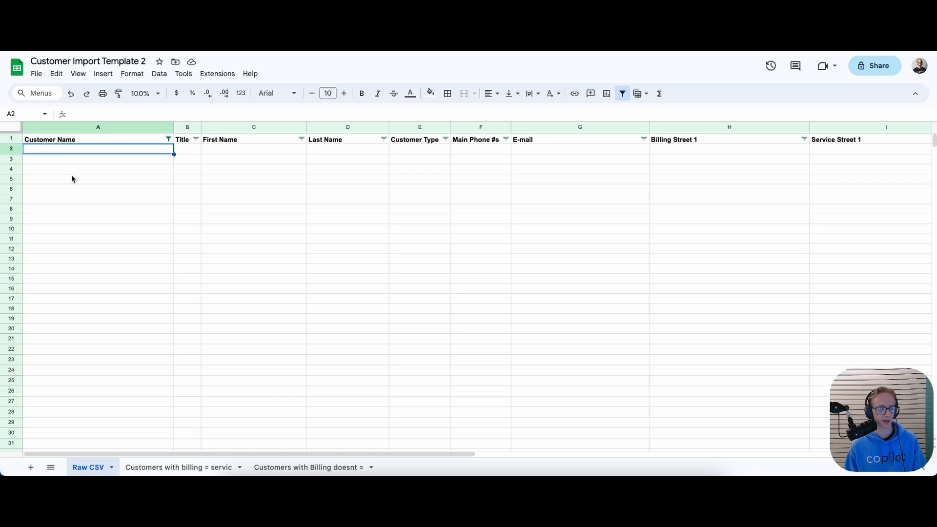
pyautogui.click(135, 142)
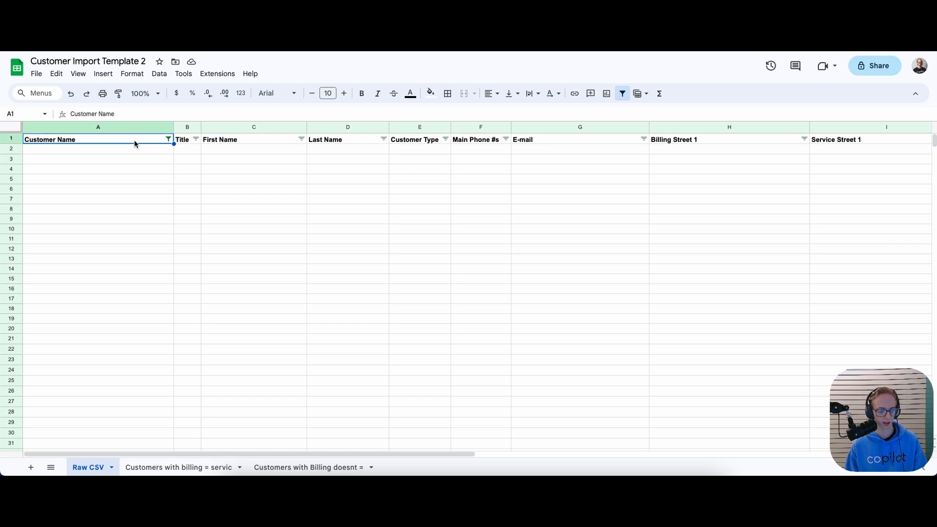
pyautogui.moveTo(135, 452); pyautogui.dragTo(84, 415)
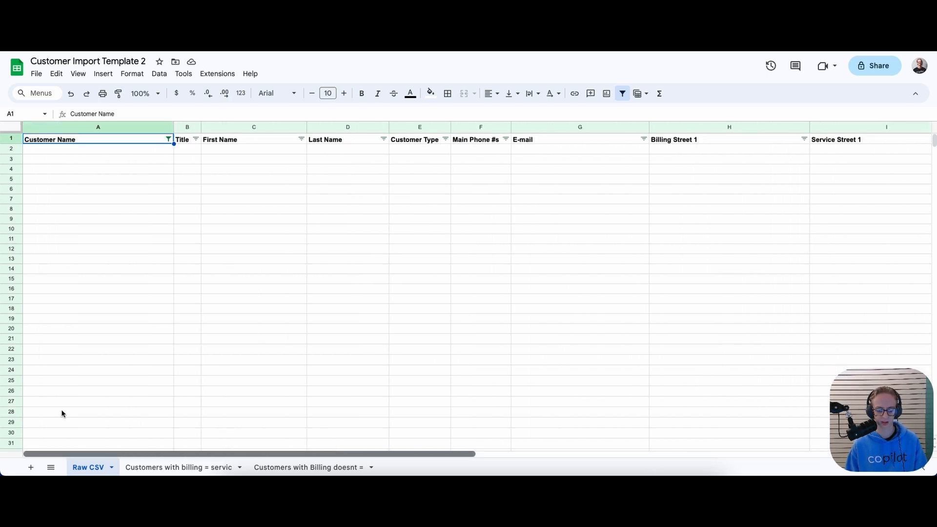
pyautogui.click(76, 153)
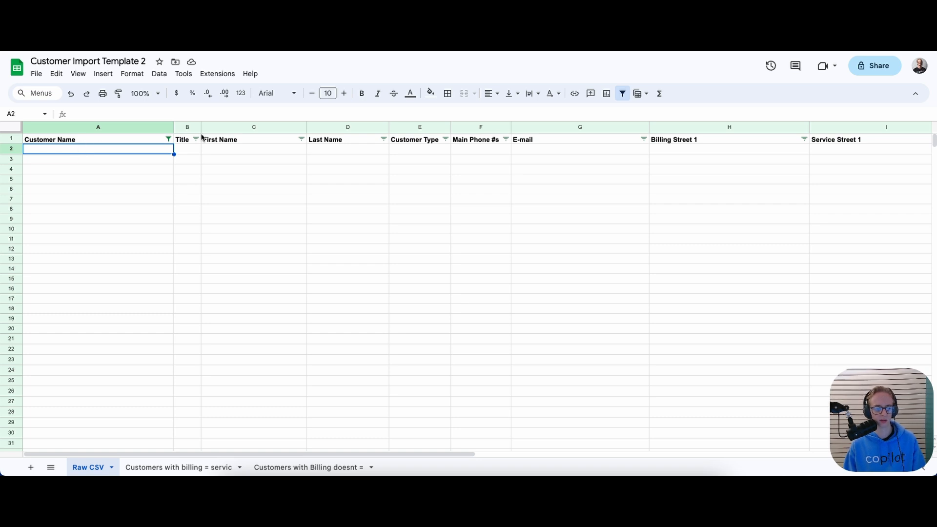
pyautogui.click(217, 140)
pyautogui.click(354, 141)
pyautogui.click(402, 141)
pyautogui.click(468, 140)
pyautogui.click(581, 149)
pyautogui.click(680, 142)
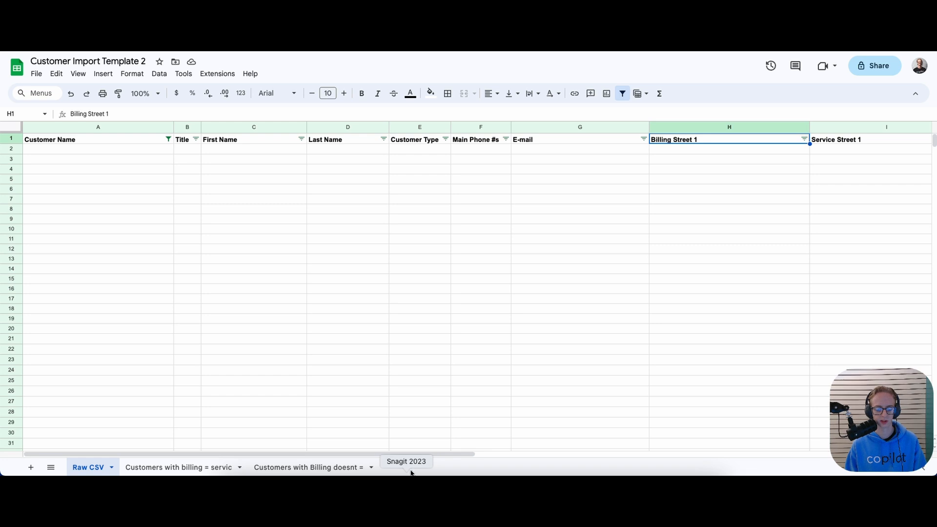
pyautogui.moveTo(419, 455); pyautogui.dragTo(608, 338)
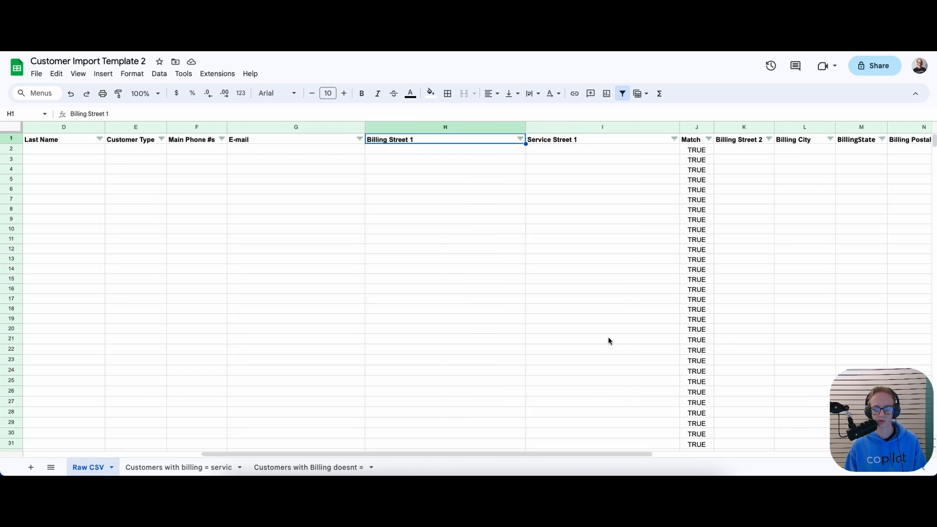
pyautogui.click(686, 142)
pyautogui.click(691, 291)
pyautogui.moveTo(564, 455); pyautogui.dragTo(265, 421)
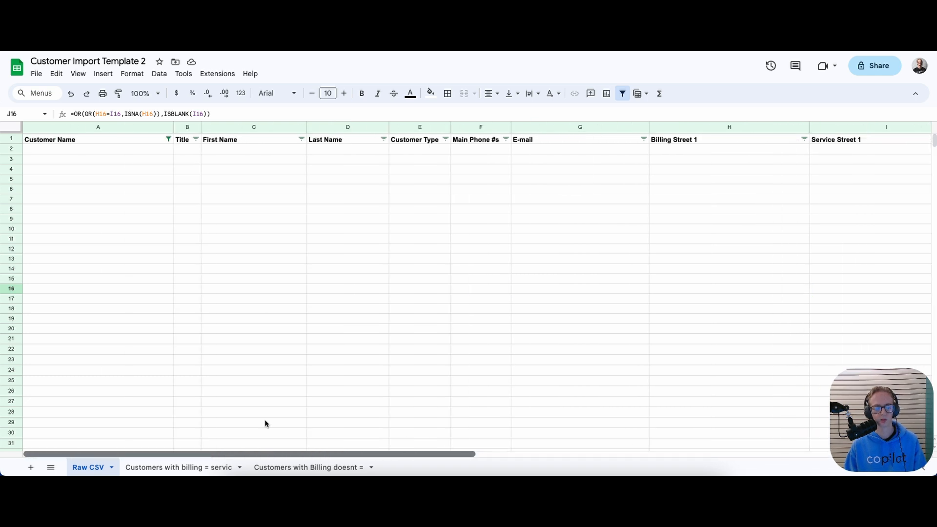
pyautogui.click(109, 148)
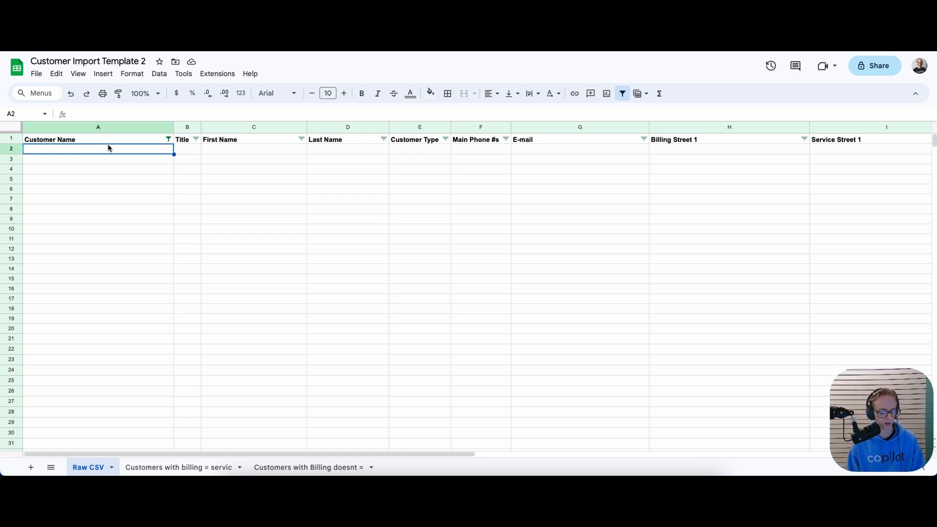
# Enter John Doe, Jane Doe and John Doe in A3–A5 so the repeated name highlights green
pyautogui.press('Down')
pyautogui.write('John Doe')
pyautogui.press('Return')
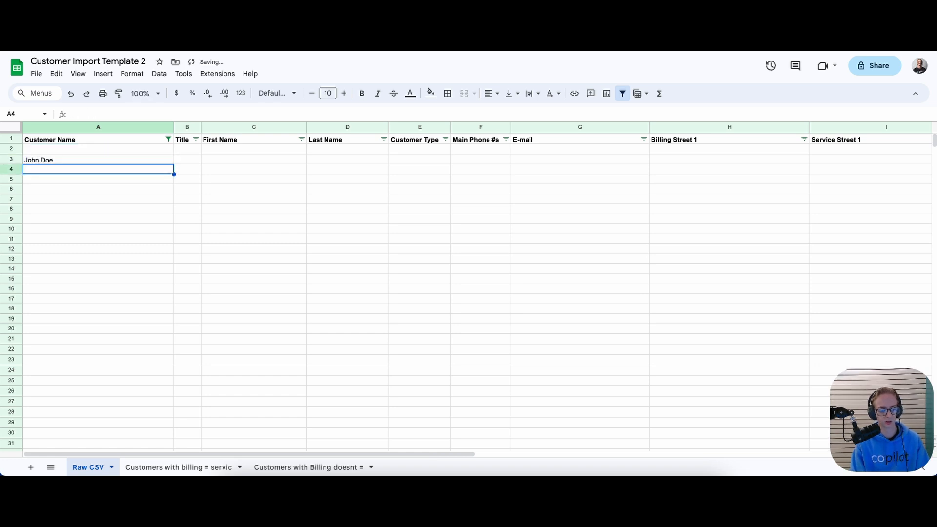
pyautogui.write('Jane Doe')
pyautogui.press('Return')
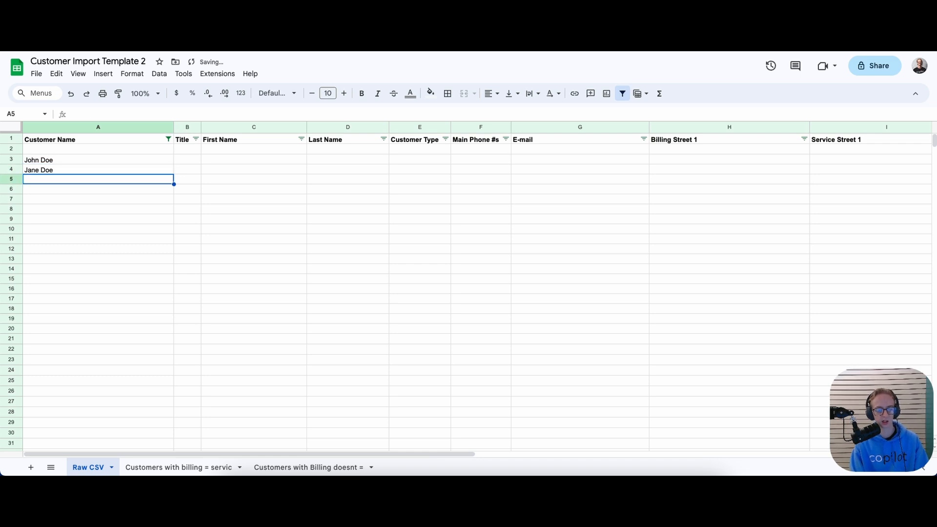
pyautogui.write('John Doe')
pyautogui.press('Return')
pyautogui.press('Right')
pyautogui.press('Up')
pyautogui.press('Left')
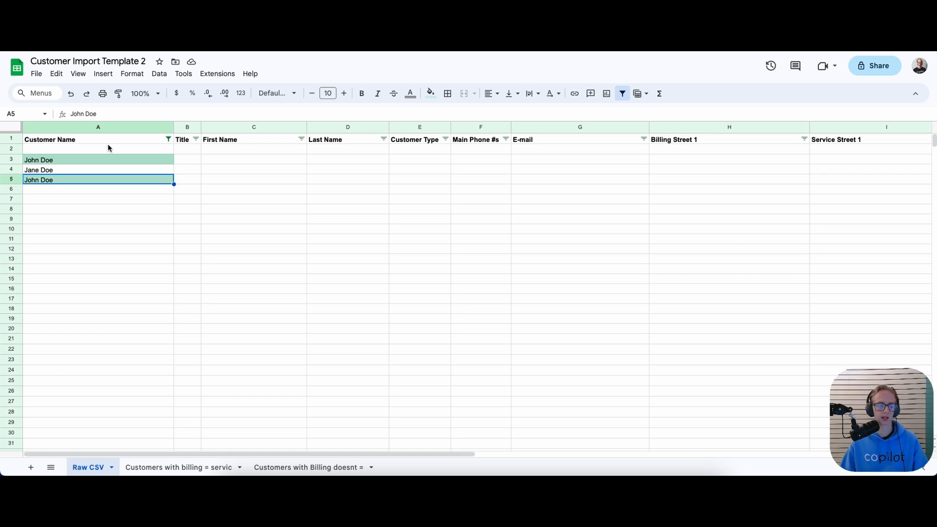
# Review the Billing Street 1 and Service Street 1 columns and the Match formula in J2
pyautogui.moveTo(109, 453); pyautogui.dragTo(288, 429)
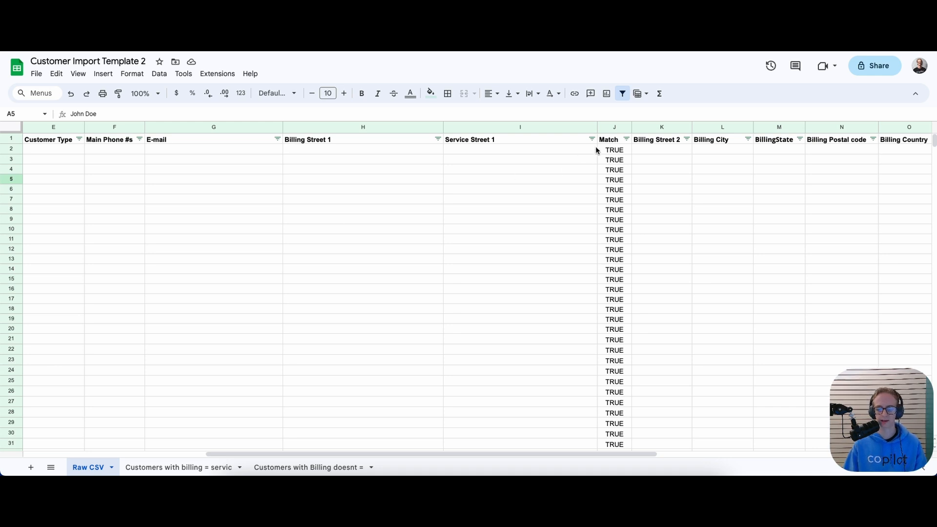
pyautogui.scroll(-10, 605, 205)
pyautogui.scroll(10, 631, 297)
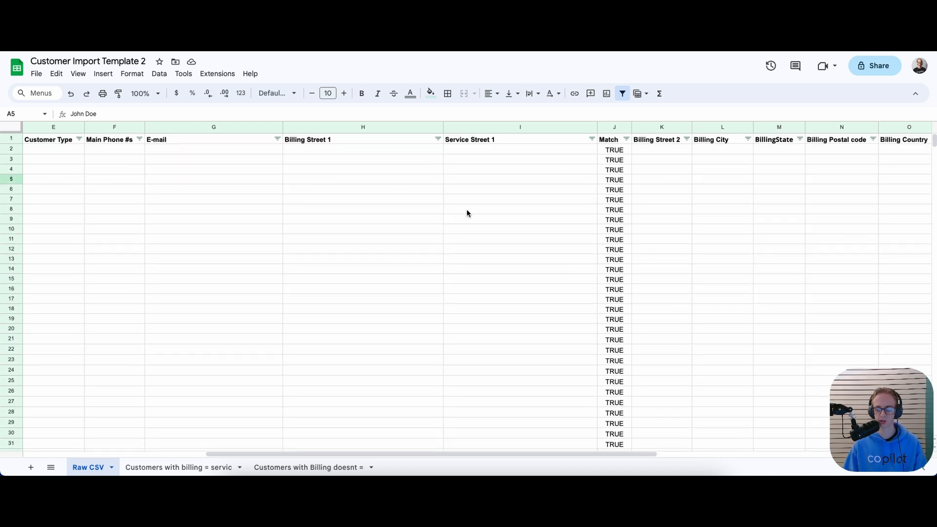
pyautogui.click(383, 128)
pyautogui.click(463, 130)
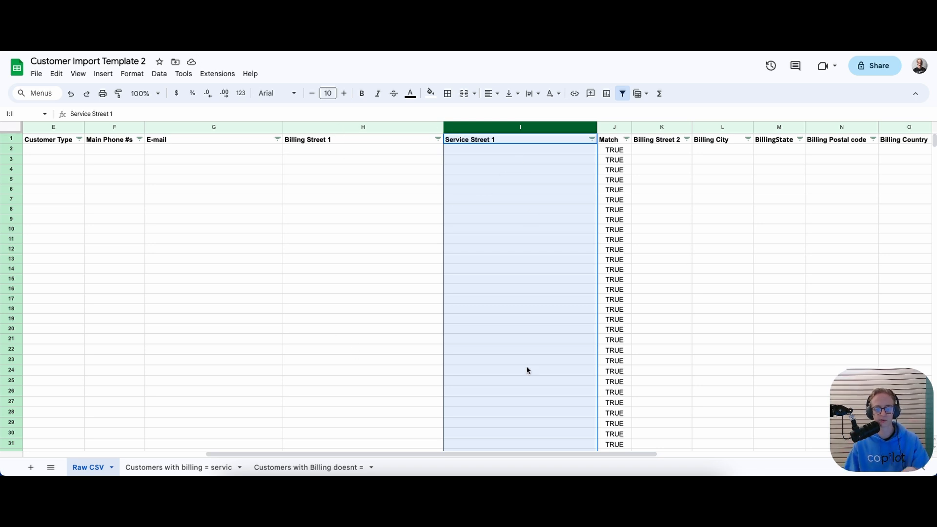
pyautogui.click(621, 150)
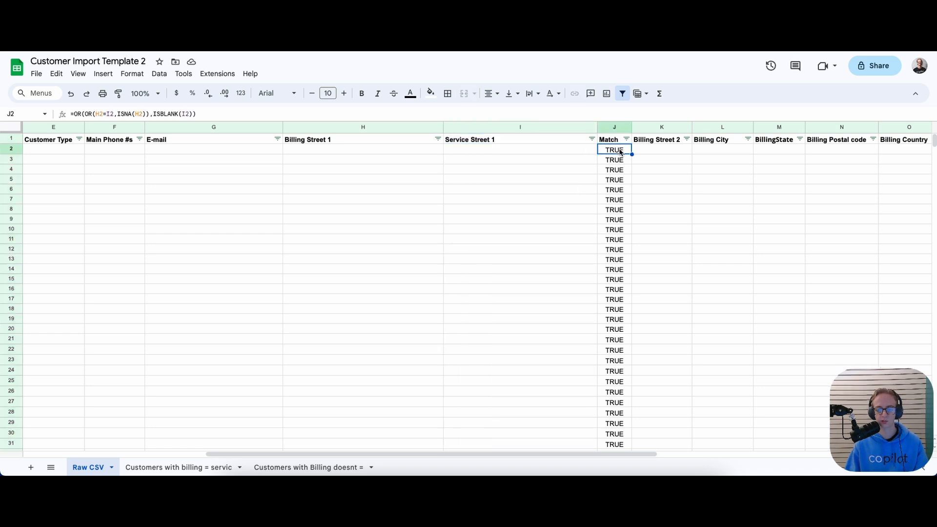
# Enter 123 Sesame street in H2 and 321 sesame street in I2, making J2 read FALSE
pyautogui.click(553, 157)
pyautogui.click(392, 153)
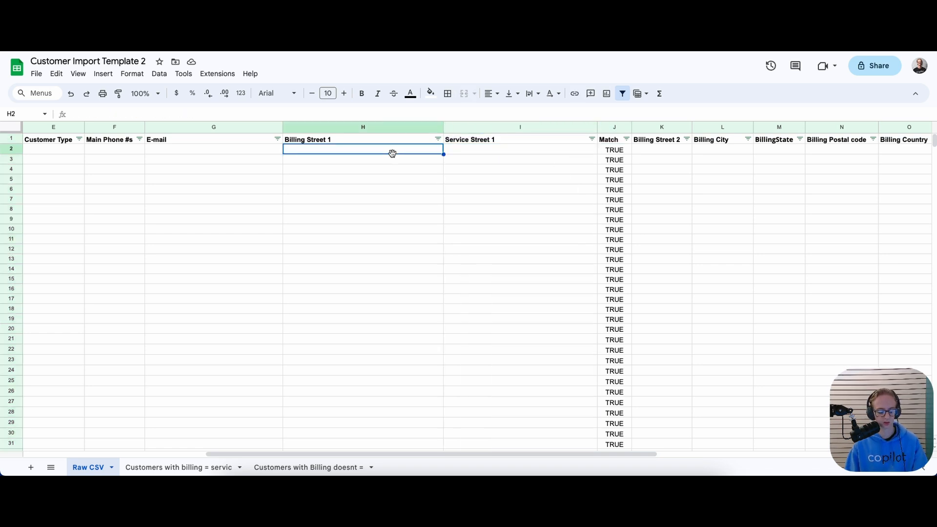
pyautogui.write('123')
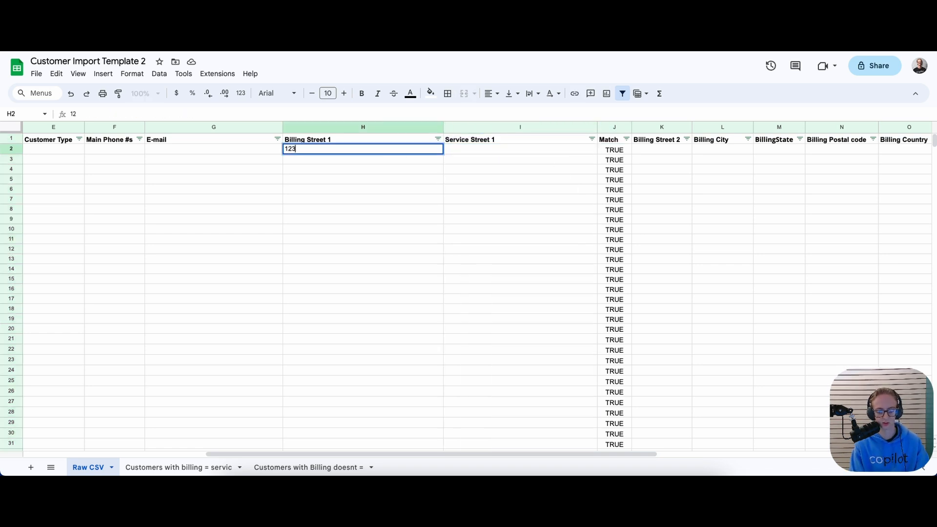
pyautogui.write(' Se')
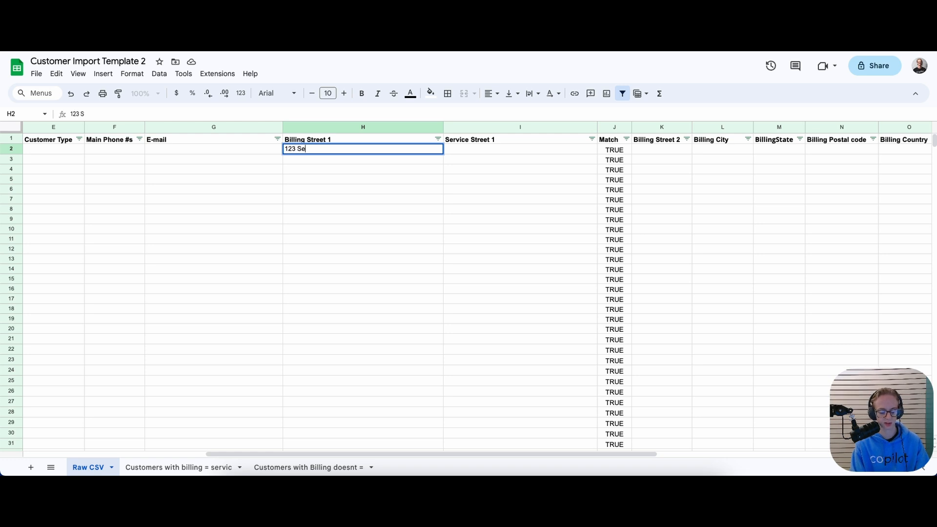
pyautogui.write('same street')
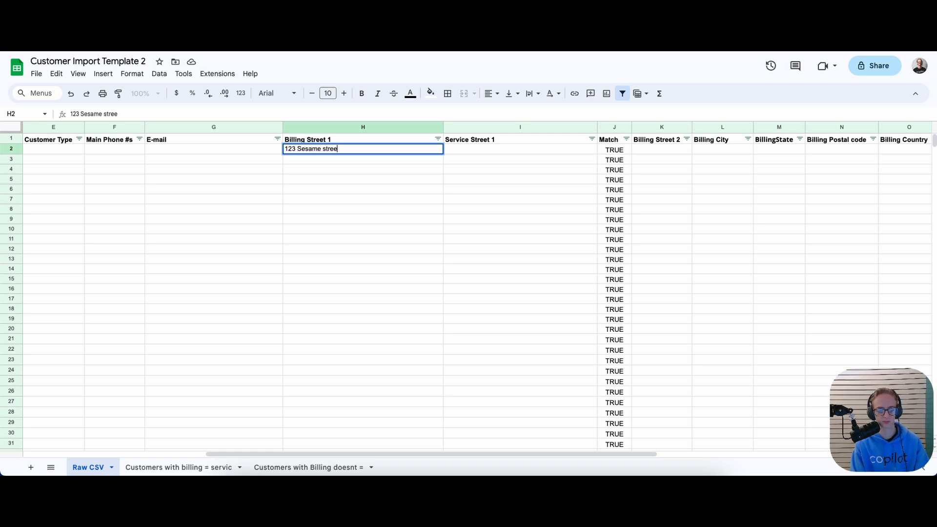
pyautogui.press('Return')
pyautogui.press('Right')
pyautogui.press('Up')
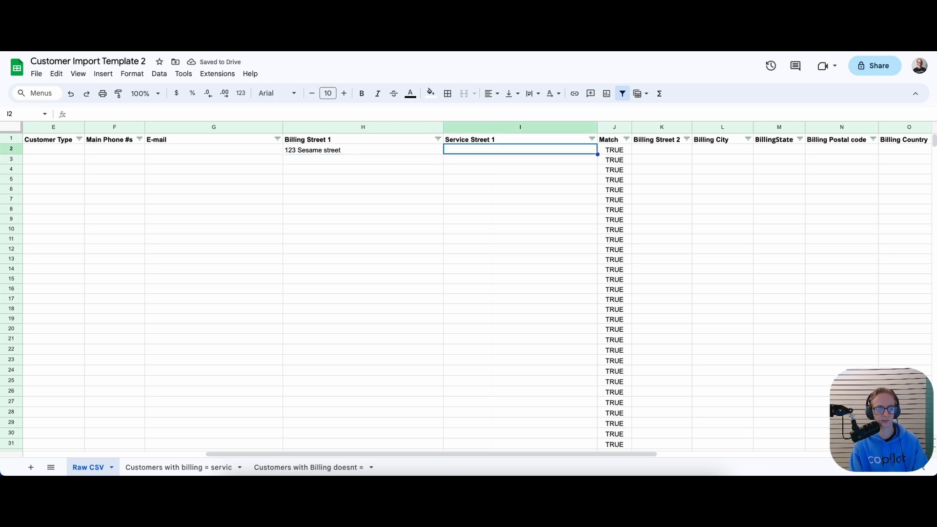
pyautogui.write('32')
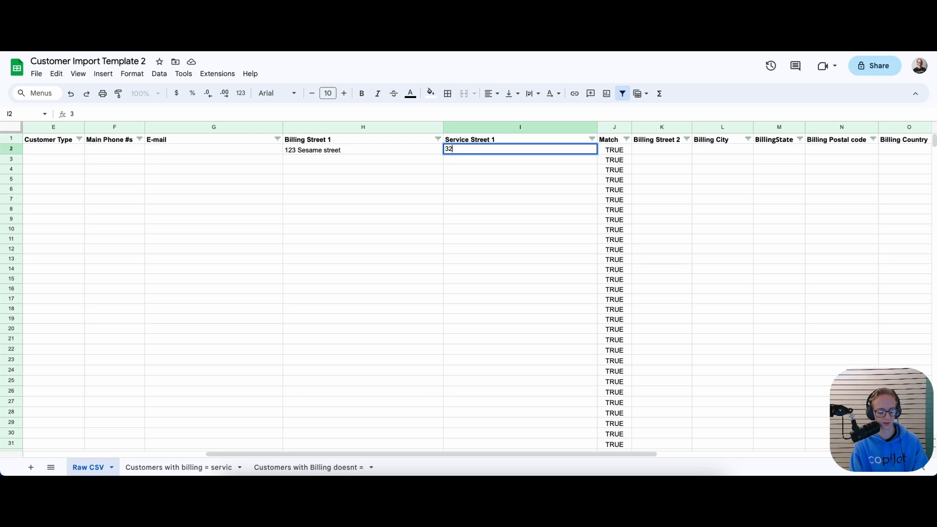
pyautogui.write('1 sesame street')
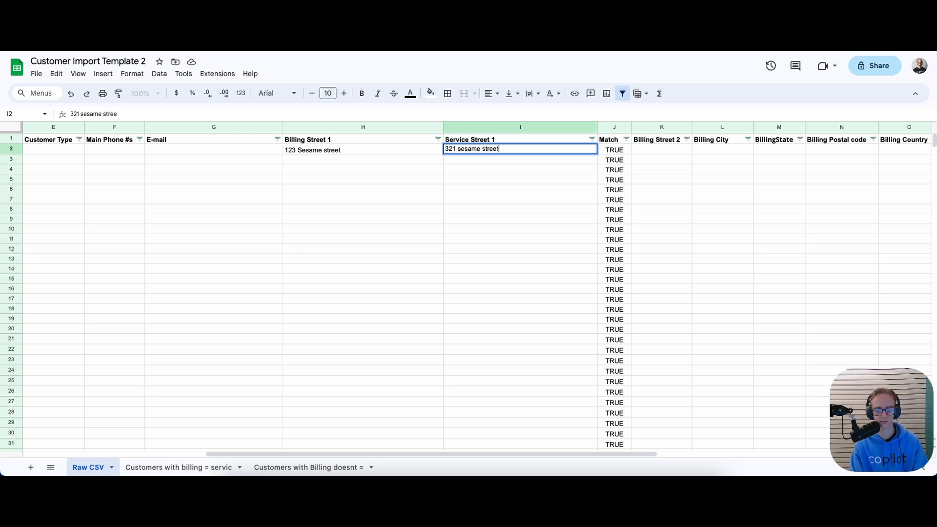
pyautogui.press('Return')
pyautogui.click(615, 150)
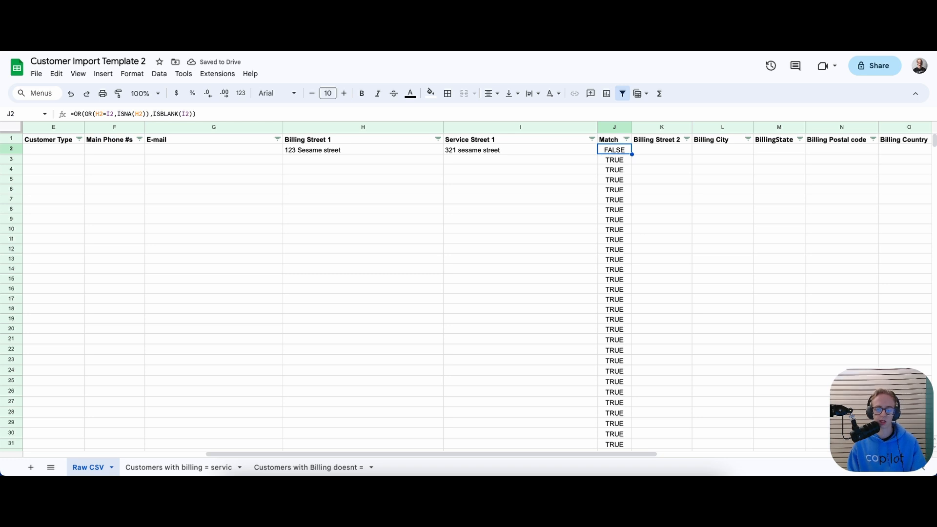
# Copy 123 Sesame street from H2 into both H3 and I3 so row 3 matches
pyautogui.press('Down')
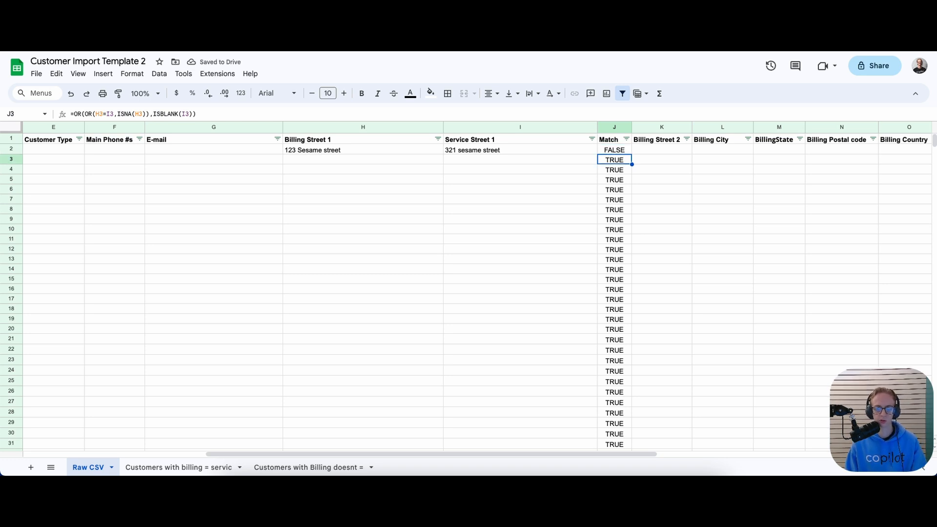
pyautogui.press('Left')
pyautogui.press('Left')
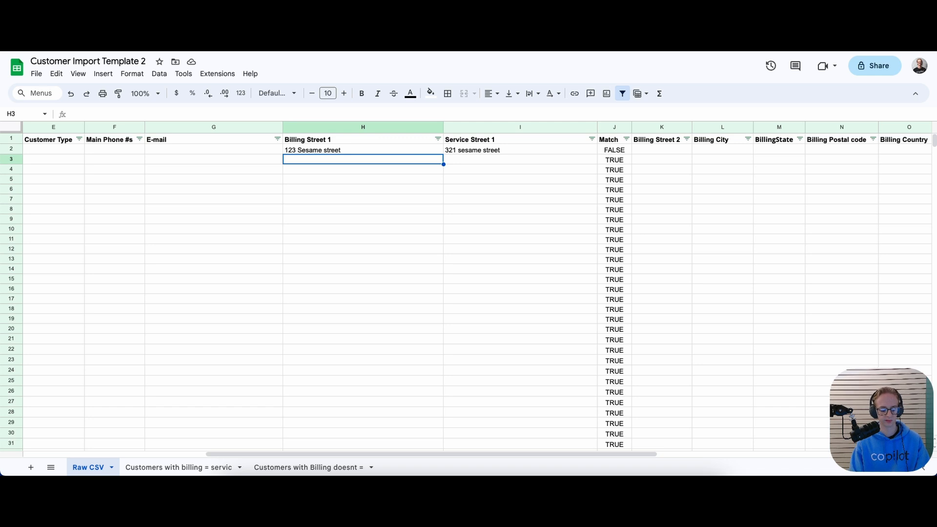
pyautogui.press('Up')
pyautogui.hotkey('ctrl', 'c')
pyautogui.press('Down')
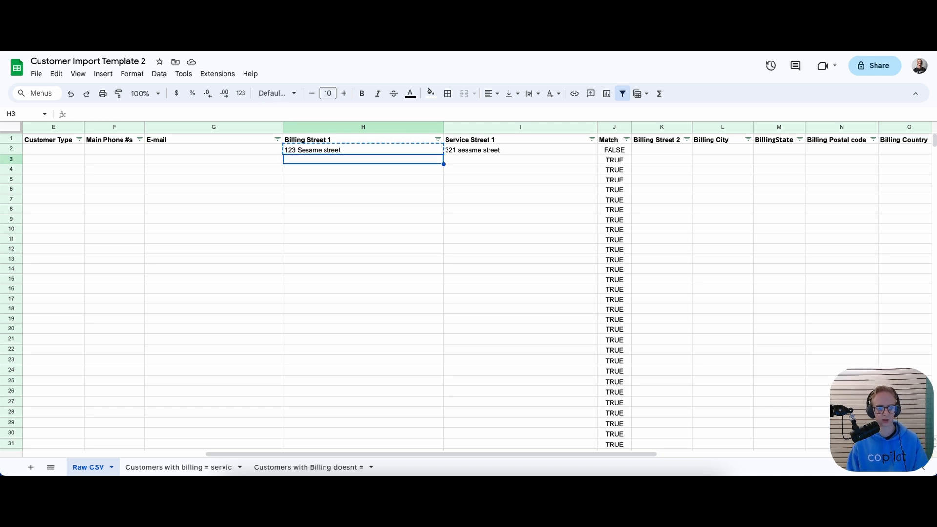
pyautogui.hotkey('ctrl', 'v')
pyautogui.press('Right')
pyautogui.hotkey('ctrl', 'v')
pyautogui.press('Down')
pyautogui.press('Left')
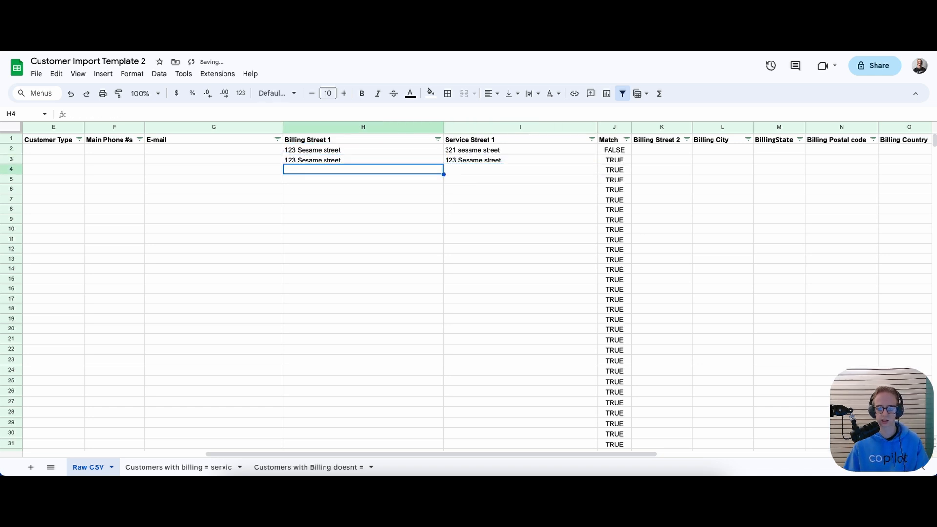
# Filter the Match column to FALSE only, then TRUE only, then show all values again
pyautogui.click(505, 161)
pyautogui.click(396, 162)
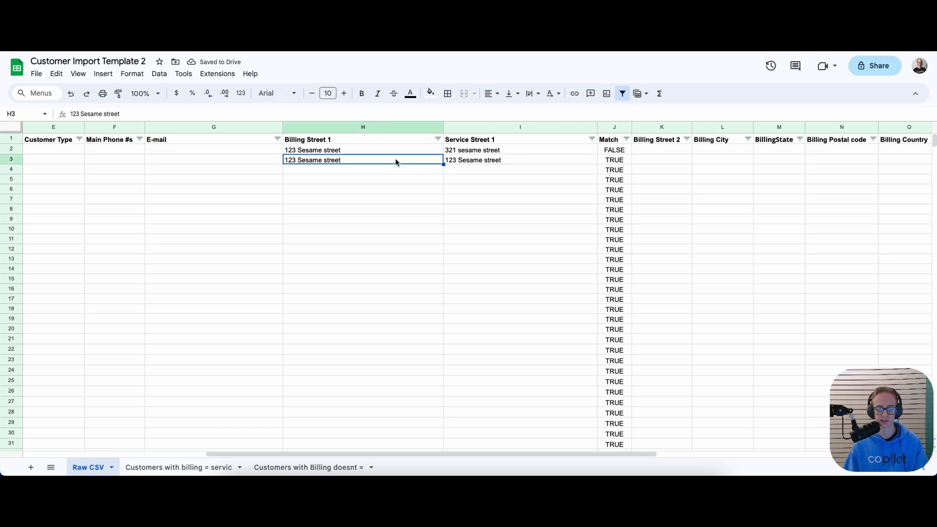
pyautogui.click(626, 139)
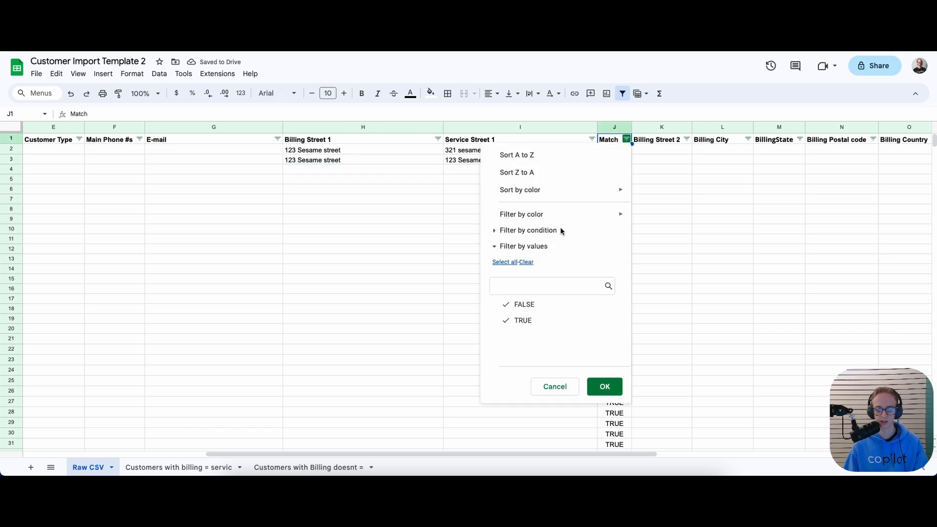
pyautogui.click(522, 320)
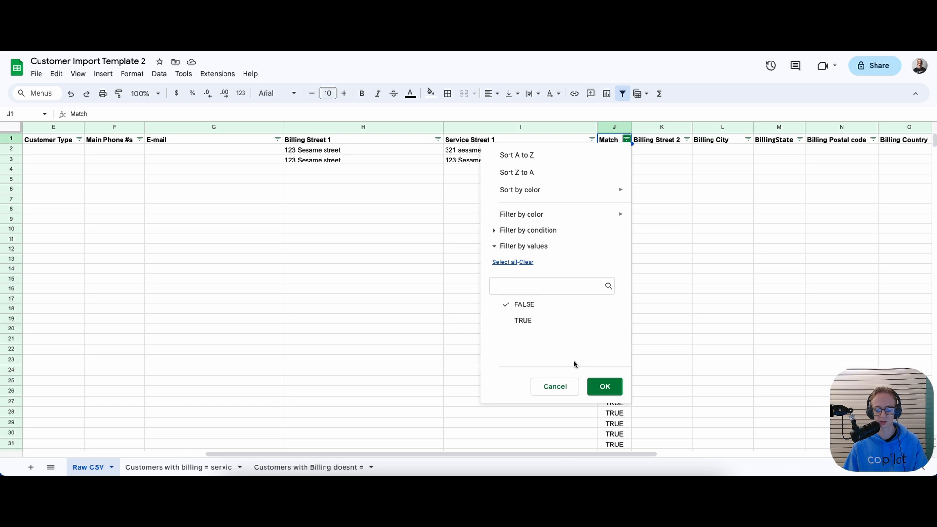
pyautogui.click(604, 386)
pyautogui.click(626, 139)
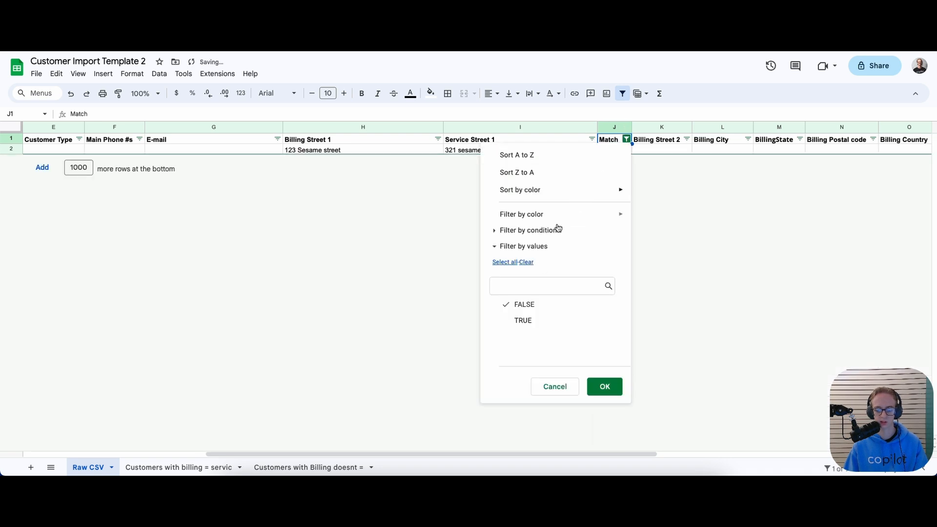
pyautogui.click(518, 304)
pyautogui.click(522, 320)
pyautogui.click(599, 383)
pyautogui.click(624, 140)
pyautogui.click(520, 320)
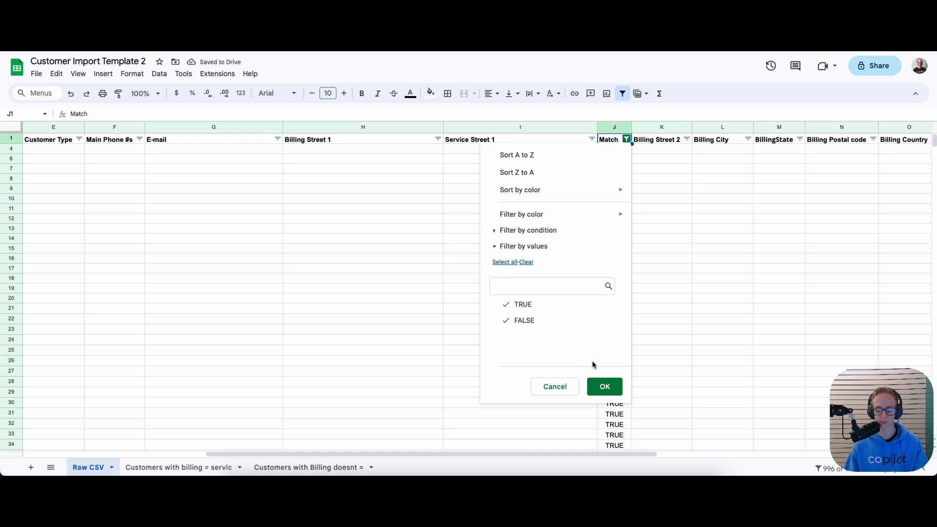
pyautogui.click(604, 386)
# Delete the sample street addresses from I2 and H2
pyautogui.click(483, 141)
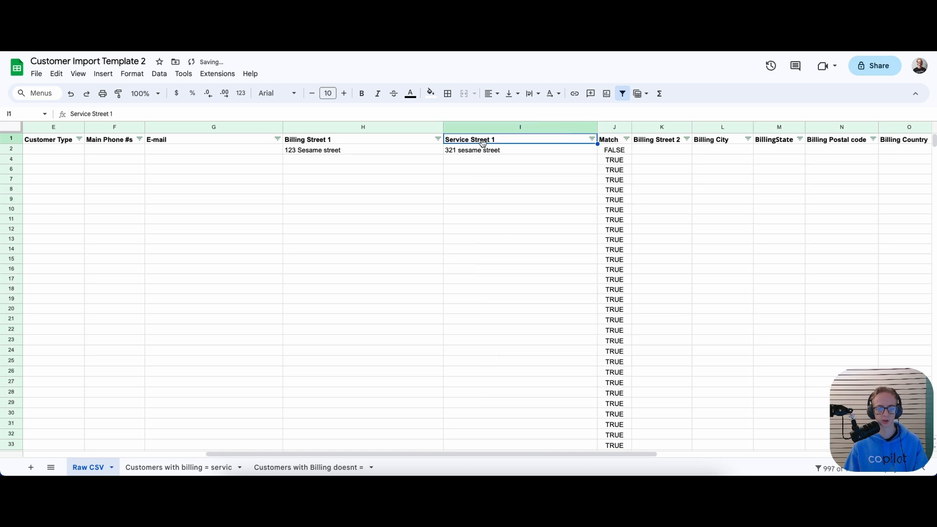
pyautogui.click(483, 150)
pyautogui.press('Delete')
pyautogui.click(349, 152)
pyautogui.press('Delete')
# Delete column F, Main Phone #s, using its header's right-click menu
pyautogui.moveTo(470, 454); pyautogui.dragTo(683, 455)
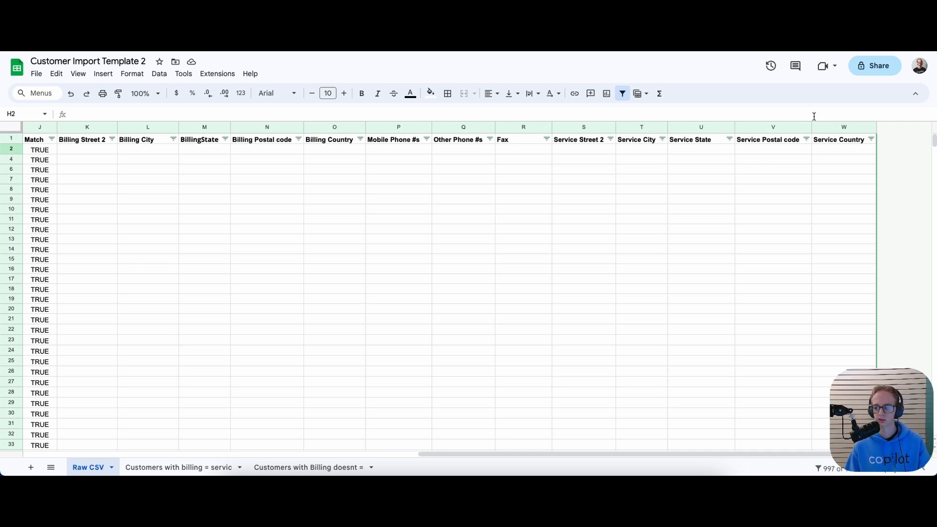
pyautogui.hscroll(-2, 510, 440)
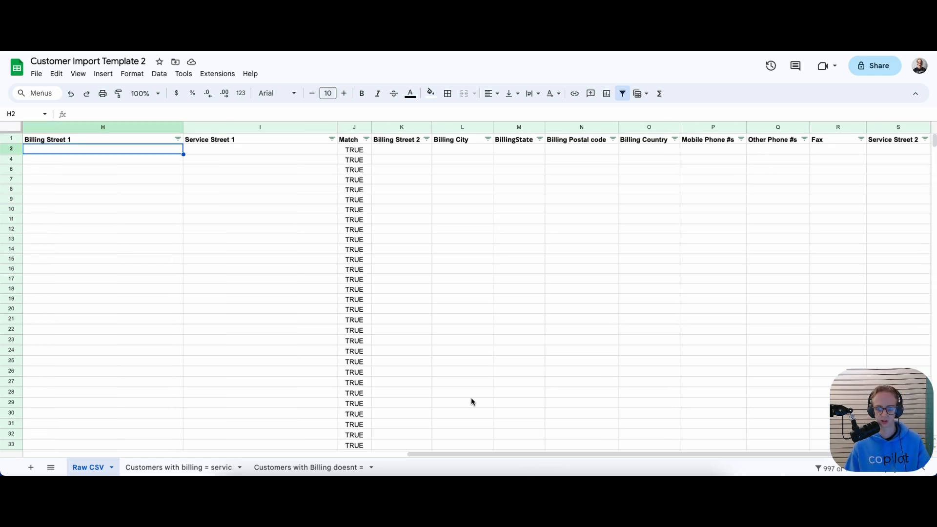
pyautogui.moveTo(516, 456); pyautogui.dragTo(333, 408)
pyautogui.rightClick(117, 128)
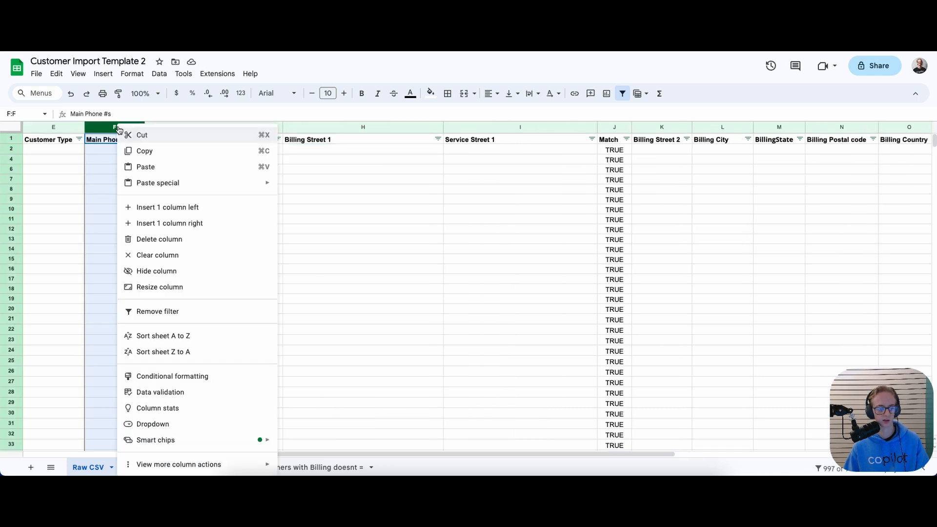
pyautogui.click(130, 239)
pyautogui.click(233, 224)
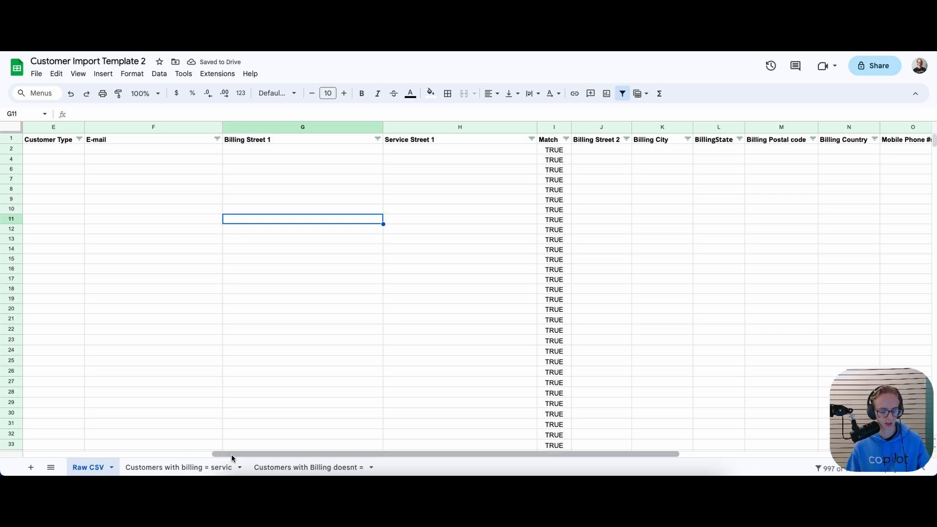
pyautogui.moveTo(231, 454); pyautogui.dragTo(22, 459)
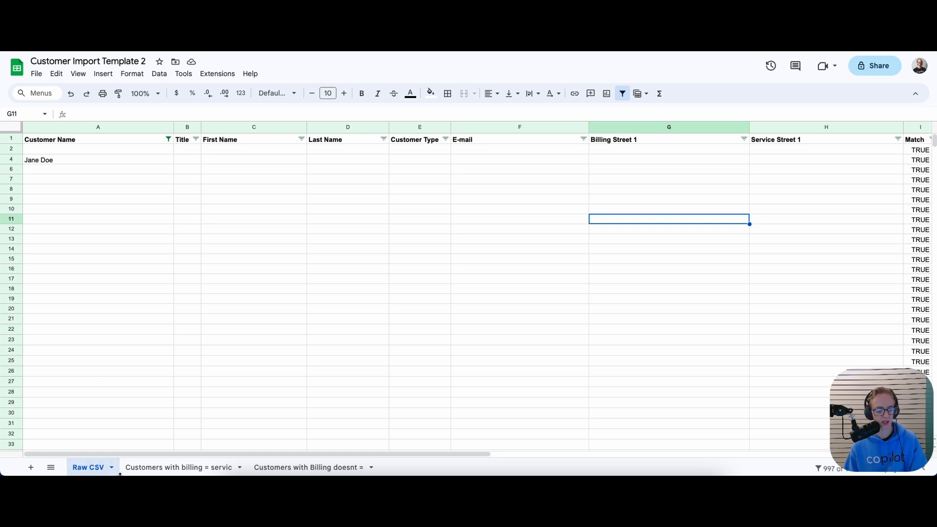
# Look over the two billing-comparison sheets, then clear the sample name in A4 on Raw CSV
pyautogui.click(147, 467)
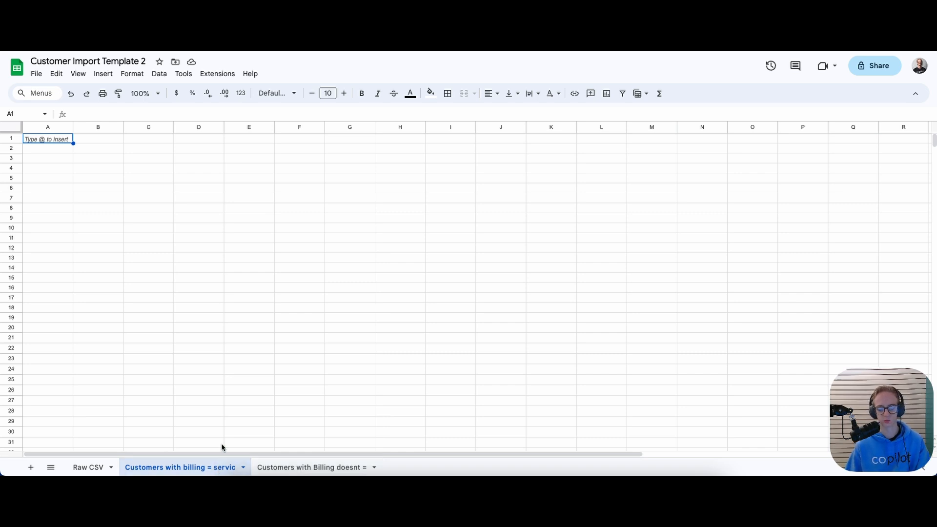
pyautogui.click(257, 467)
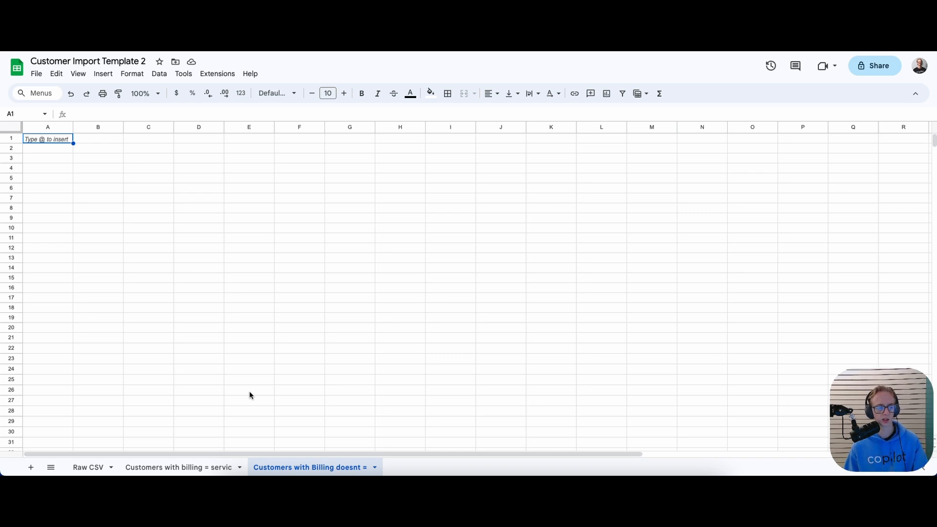
pyautogui.click(78, 467)
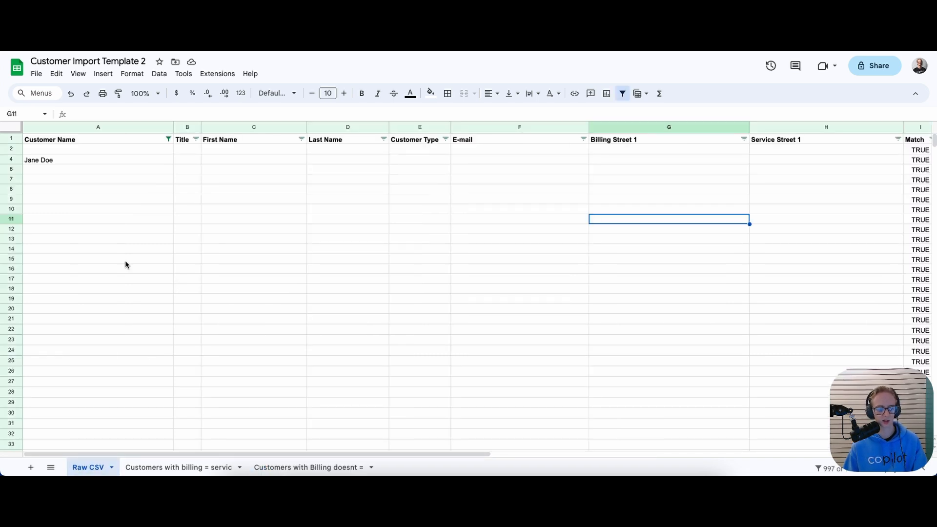
pyautogui.click(141, 162)
pyautogui.press('Delete')
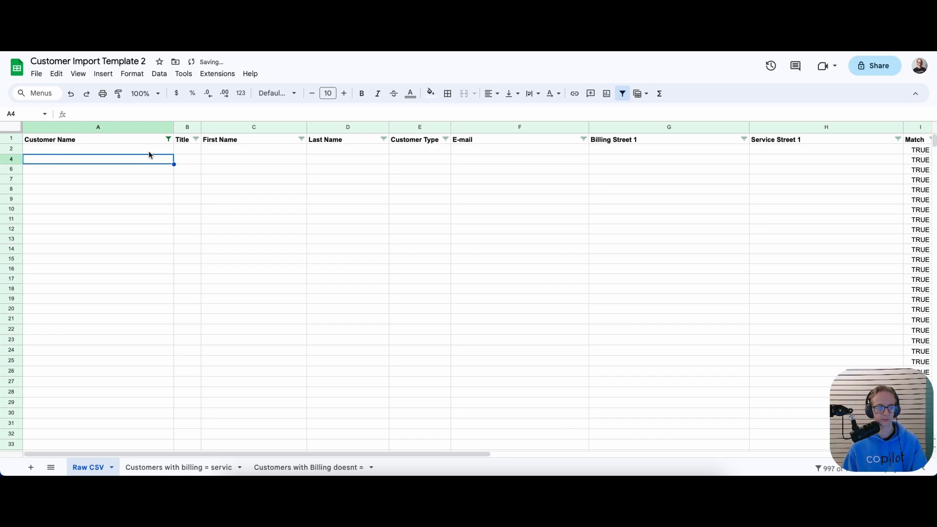
pyautogui.click(148, 152)
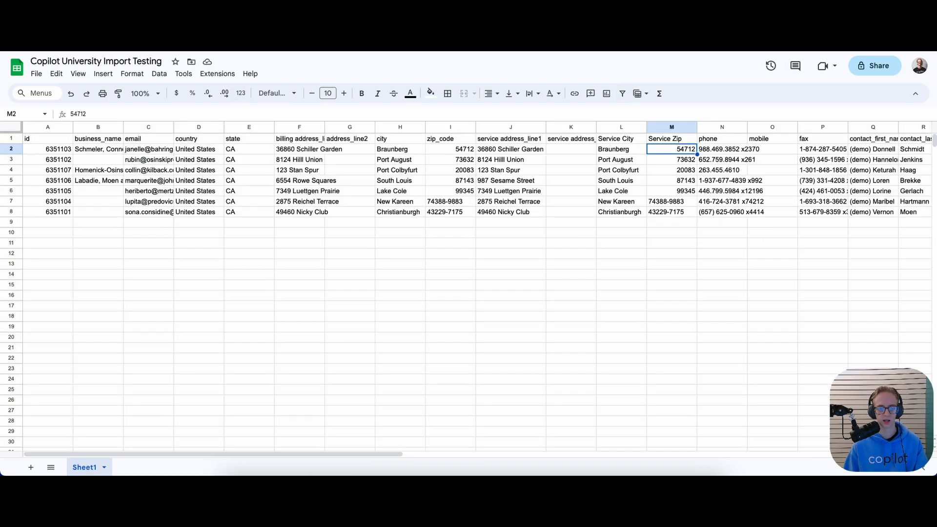
# Select and copy the entire Copilot University Import Testing sheet
pyautogui.moveTo(165, 450); pyautogui.dragTo(75, 451)
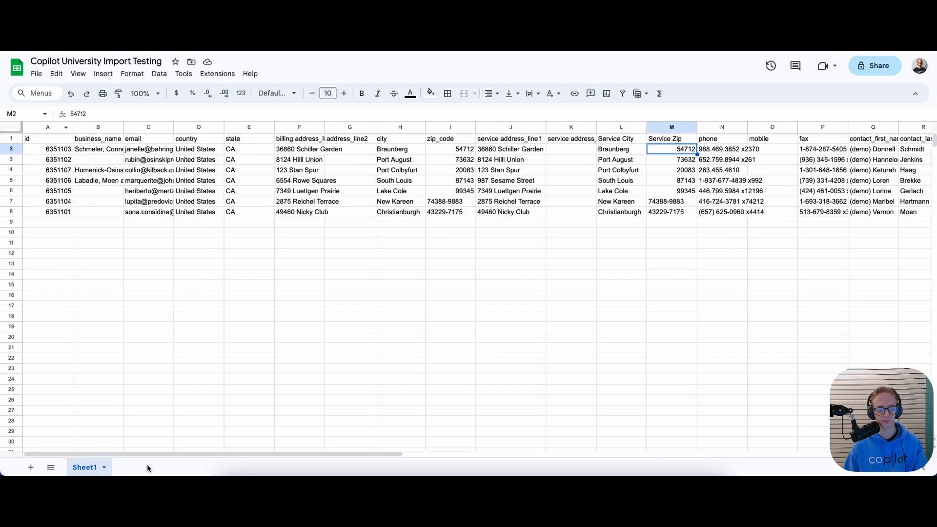
pyautogui.click(148, 316)
pyautogui.click(51, 222)
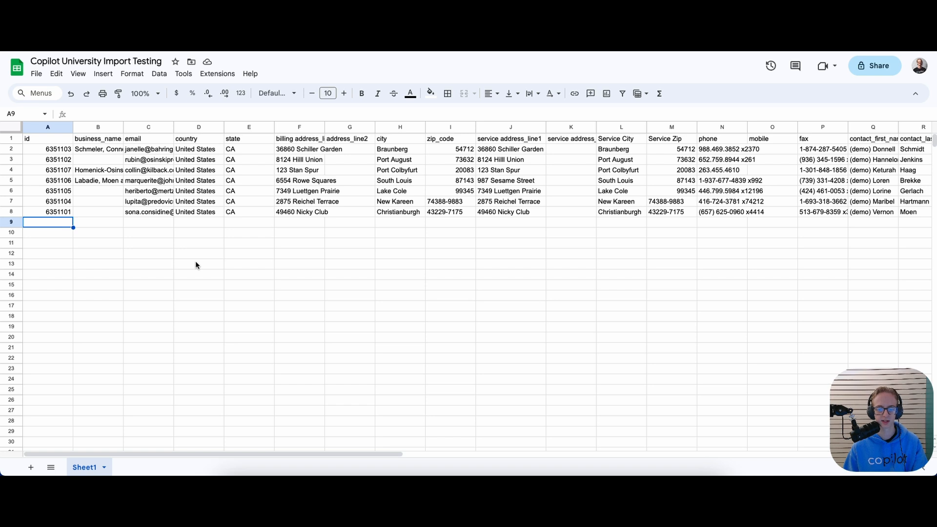
pyautogui.click(282, 259)
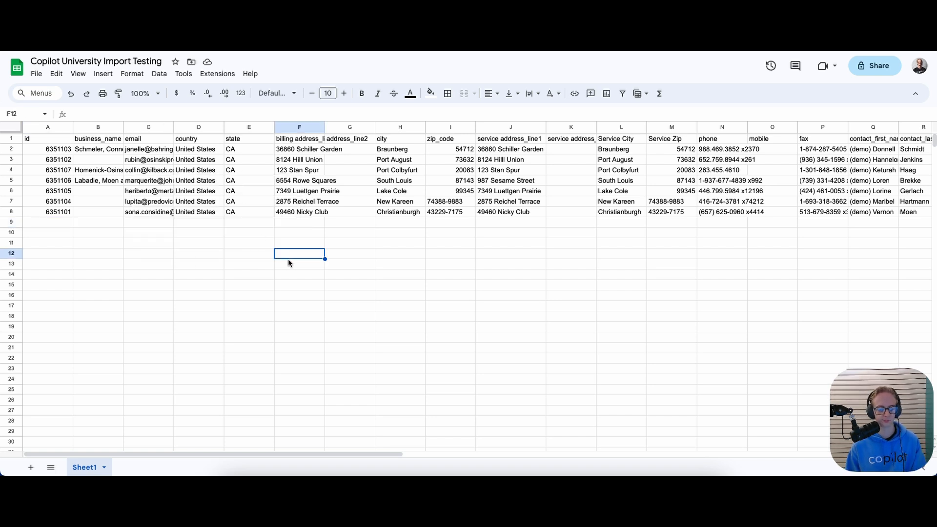
pyautogui.click(12, 131)
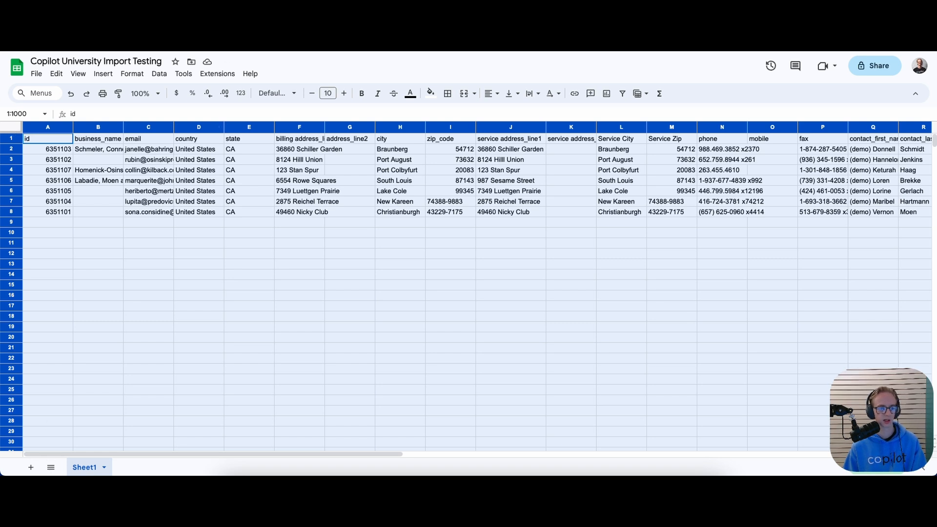
pyautogui.hotkey('ctrl', 'Tab')
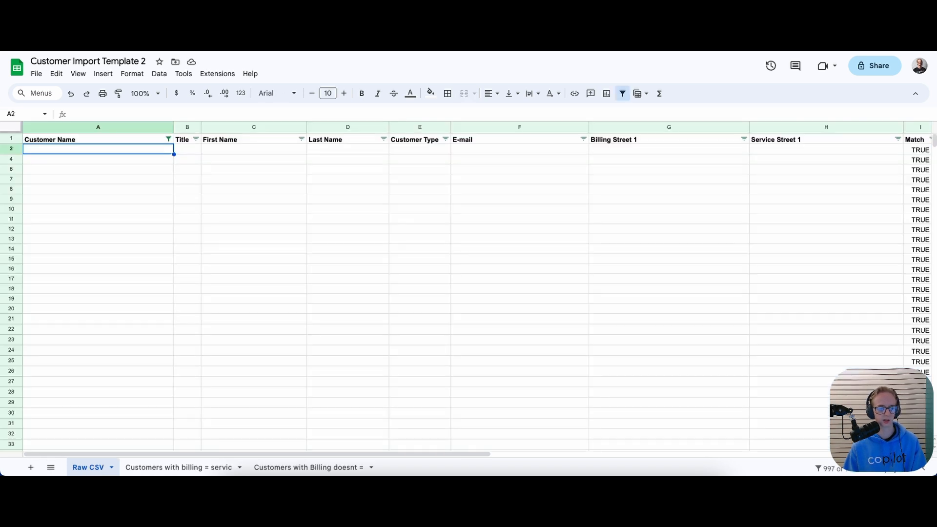
# Add a new sheet to the template and name it Yardbook File
pyautogui.click(30, 467)
pyautogui.doubleClick(144, 467)
pyautogui.write('Yardbook File')
pyautogui.press('Return')
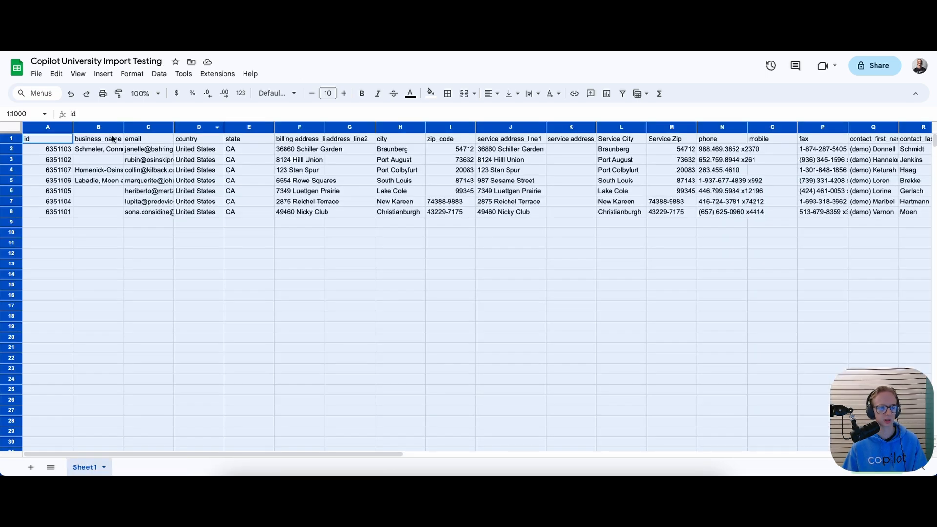
pyautogui.press('F11')
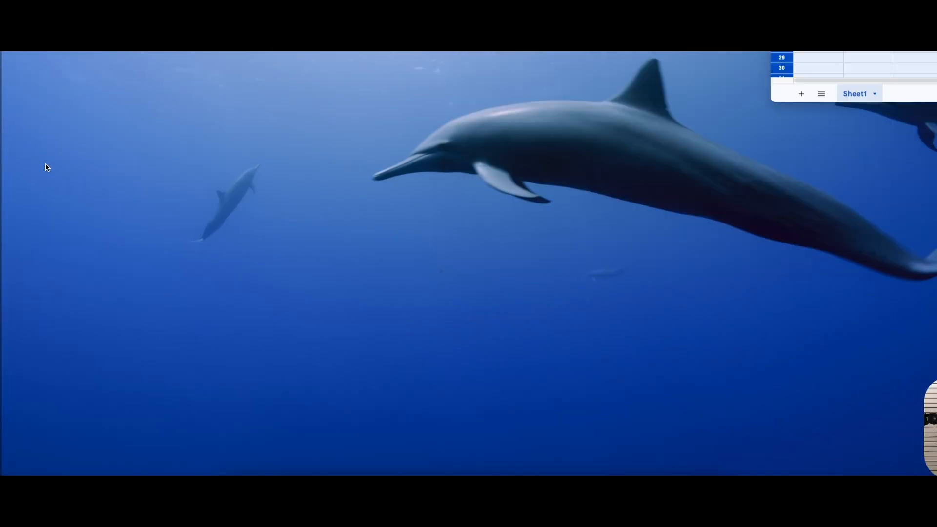
pyautogui.press('F11')
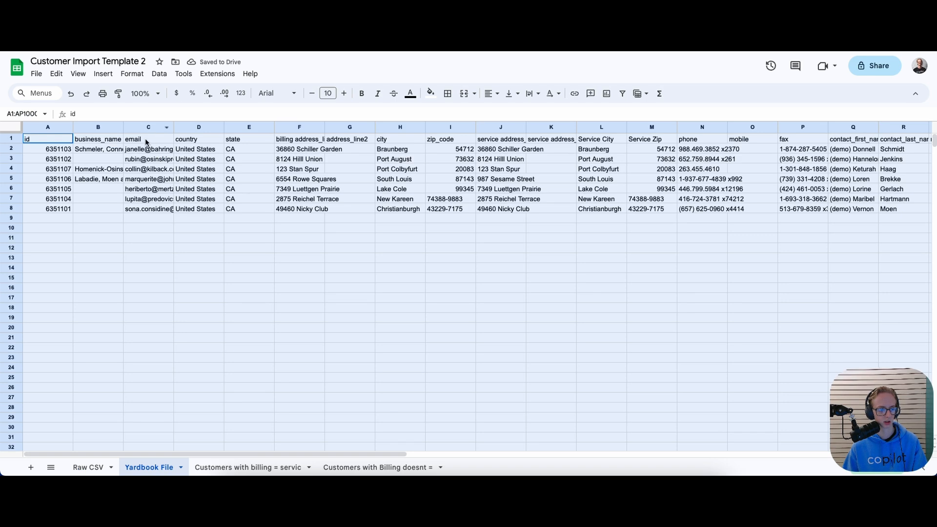
# Move the Yardbook File sheet tab to the first position
pyautogui.click(220, 469)
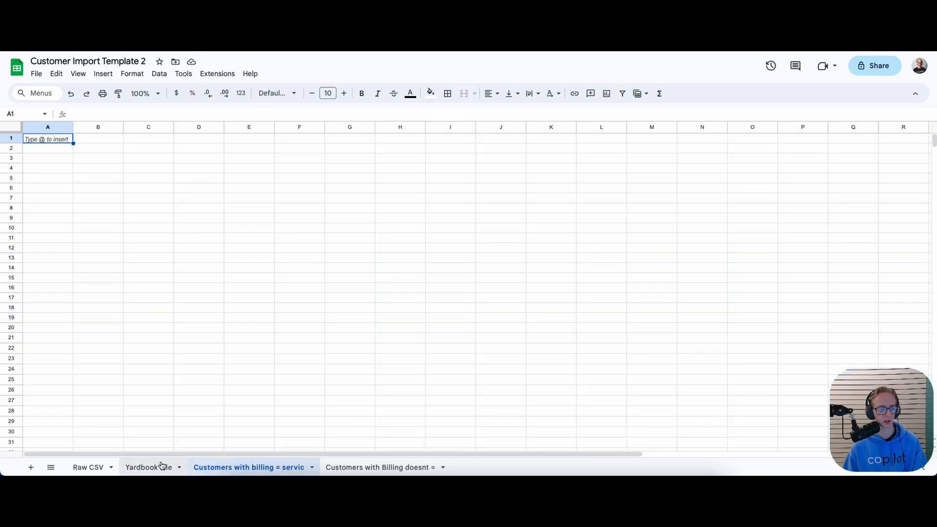
pyautogui.moveTo(152, 468); pyautogui.dragTo(90, 467)
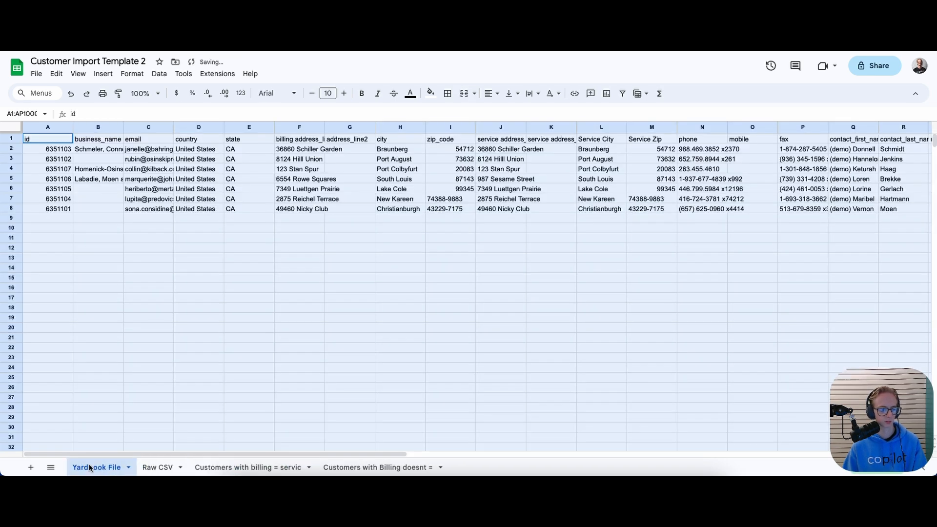
pyautogui.click(141, 327)
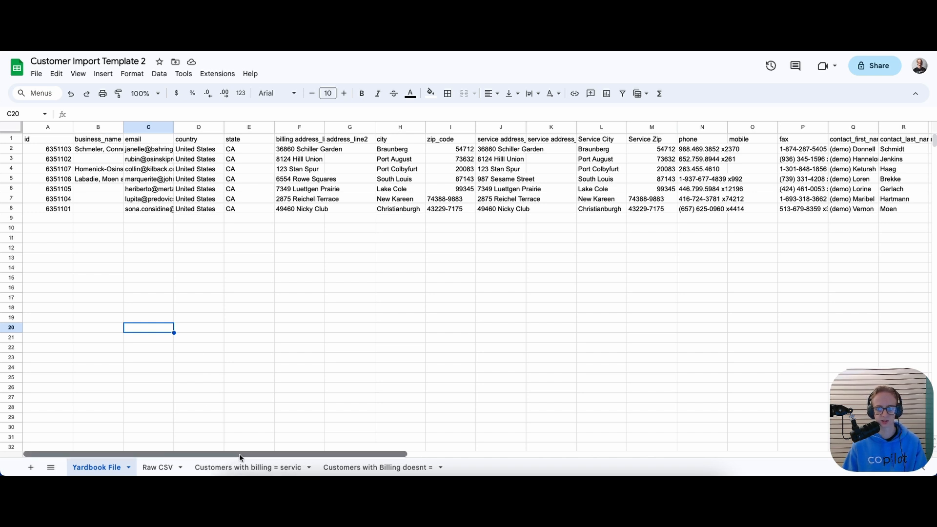
pyautogui.moveTo(239, 454); pyautogui.dragTo(262, 455)
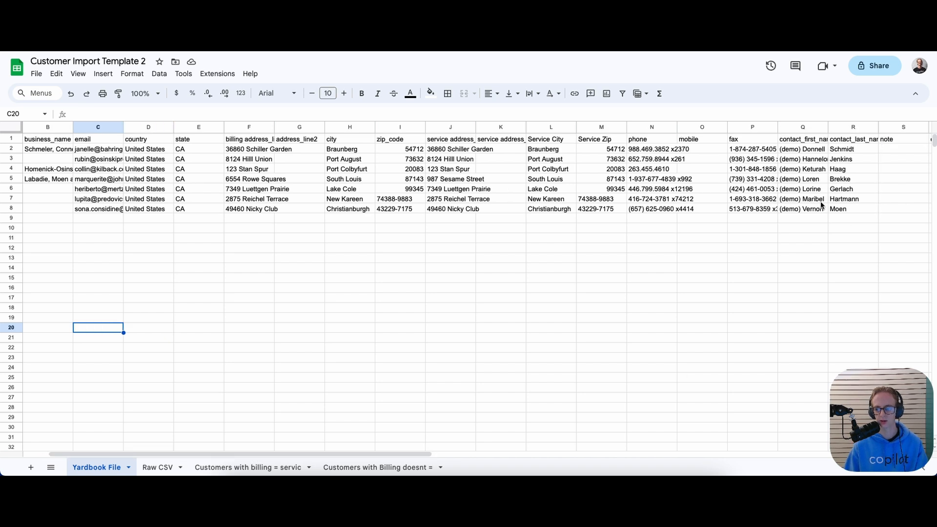
pyautogui.moveTo(373, 454); pyautogui.dragTo(348, 454)
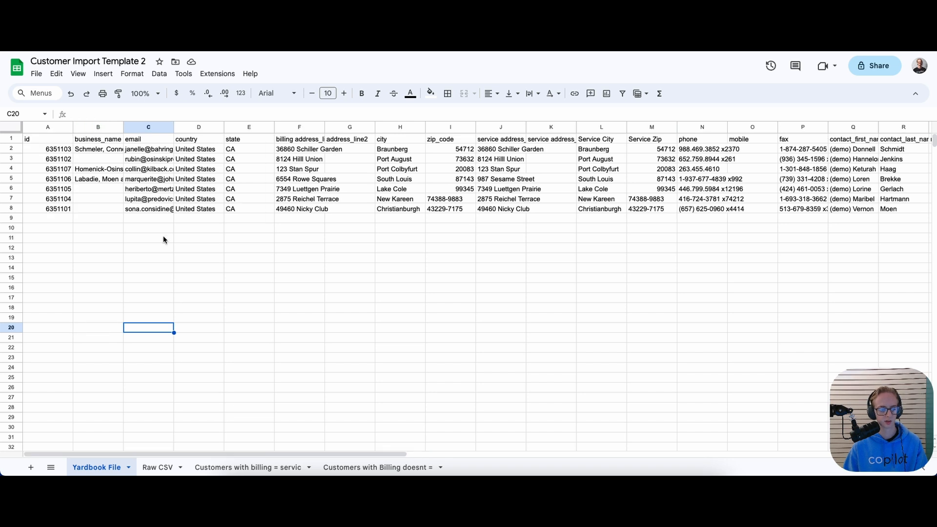
# Check the business names in column B and copy the whole business_name column
pyautogui.click(105, 159)
pyautogui.click(108, 178)
pyautogui.click(106, 190)
pyautogui.click(104, 199)
pyautogui.click(100, 209)
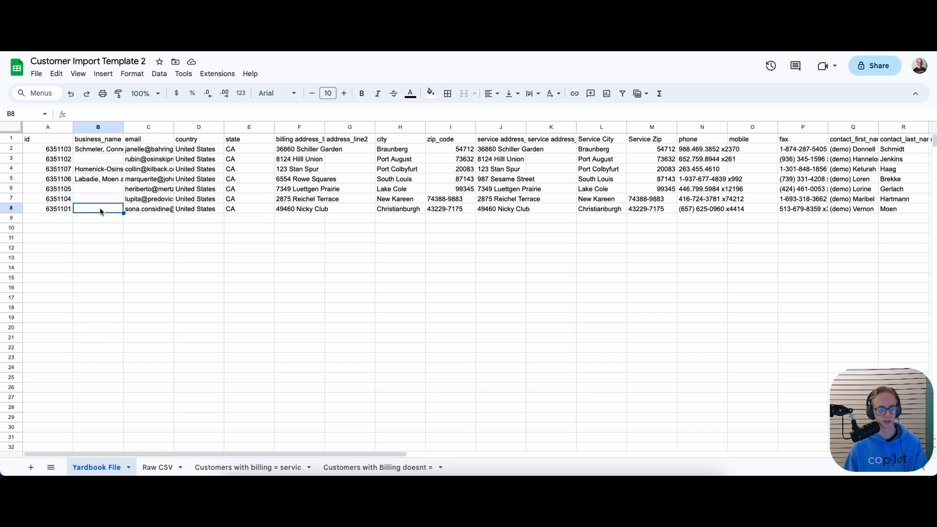
pyautogui.click(101, 128)
pyautogui.hotkey('ctrl', 'c')
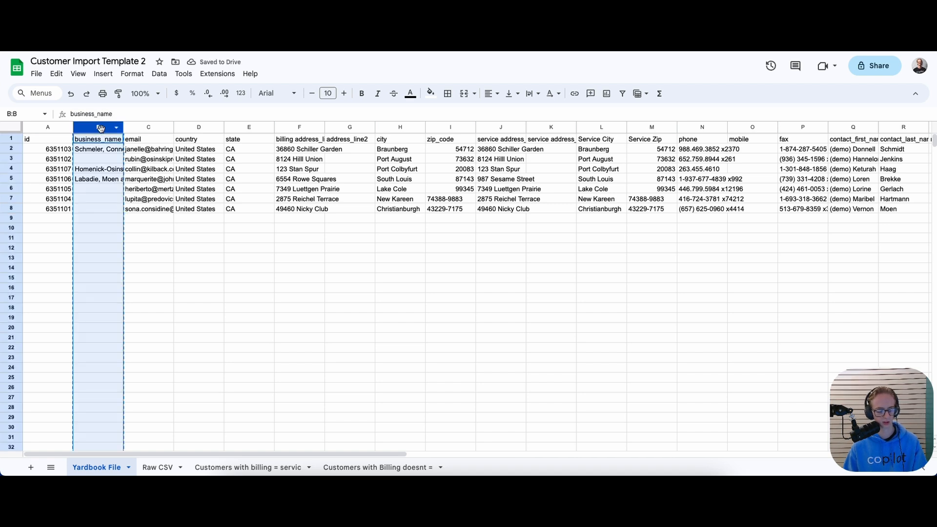
# Paste the business names into Raw CSV's Customer Name column A and review them
pyautogui.click(147, 468)
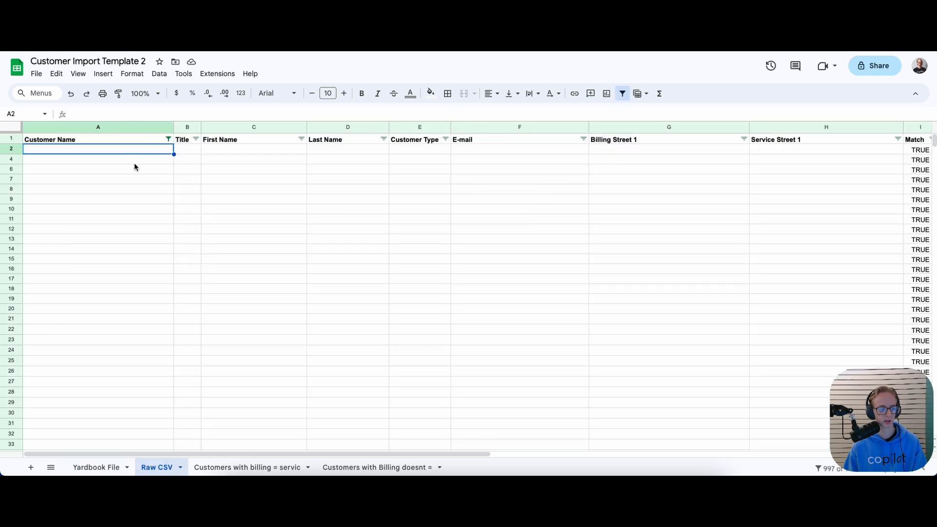
pyautogui.hotkey('ctrl', 'v')
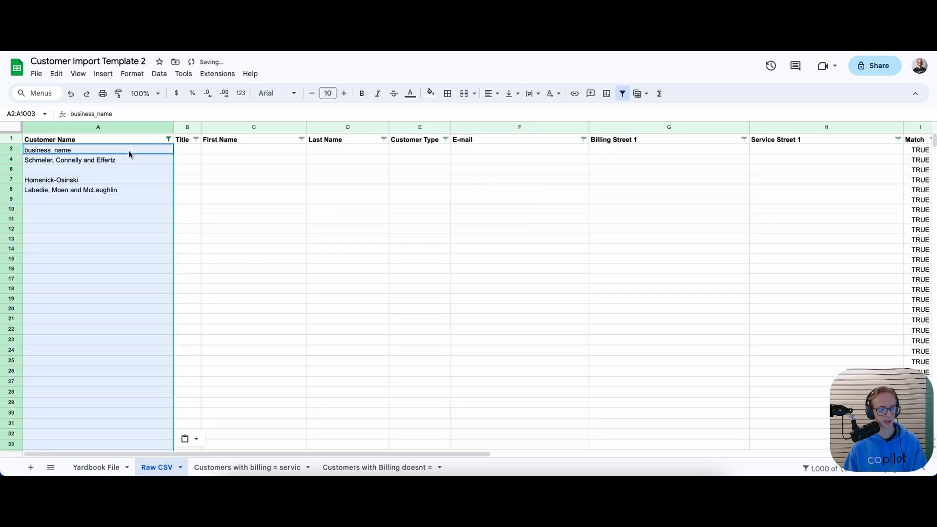
pyautogui.click(119, 197)
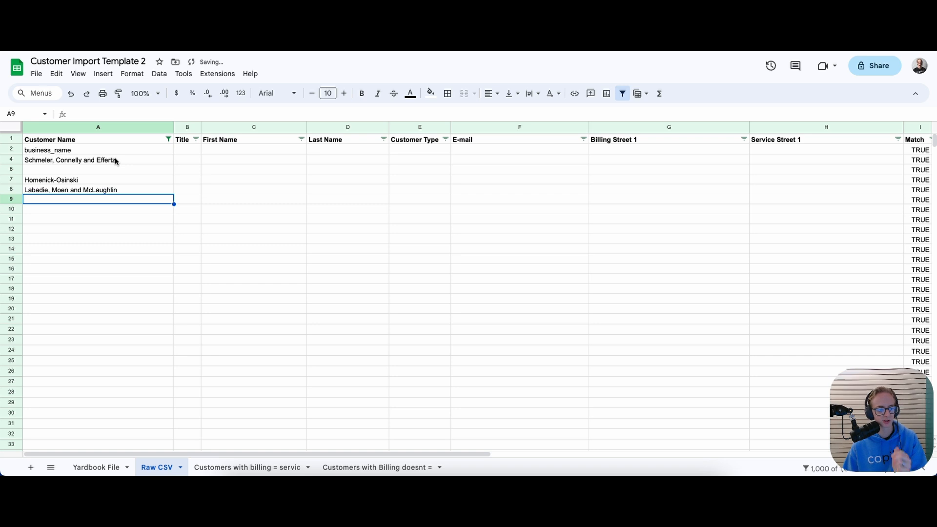
pyautogui.click(115, 150)
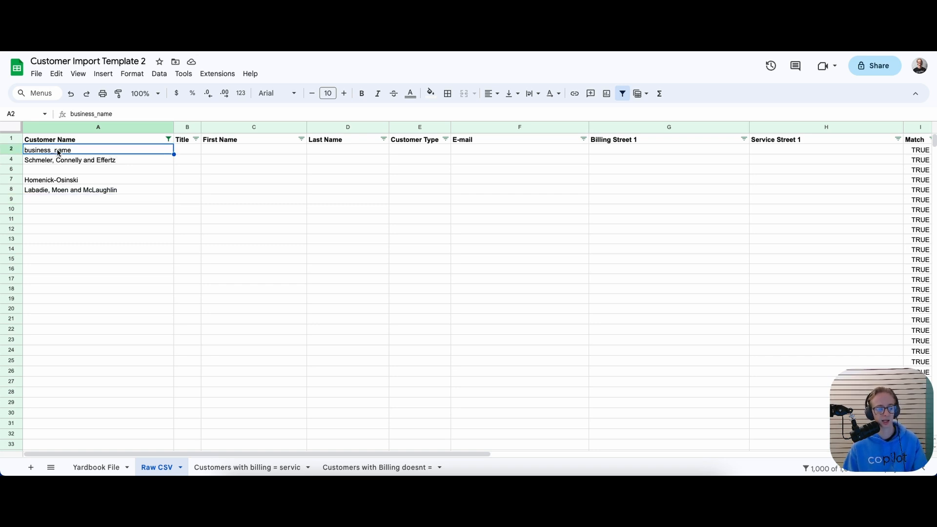
pyautogui.click(61, 162)
pyautogui.click(50, 173)
pyautogui.click(52, 184)
pyautogui.click(52, 161)
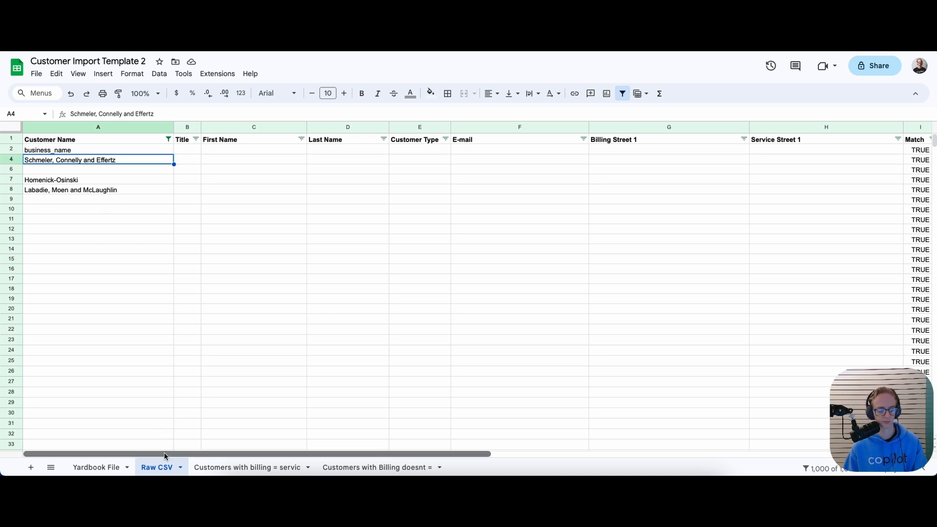
pyautogui.moveTo(164, 453)
pyautogui.mouseDown()
pyautogui.moveTo(368, 445)
pyautogui.moveTo(166, 452)
pyautogui.mouseUp()
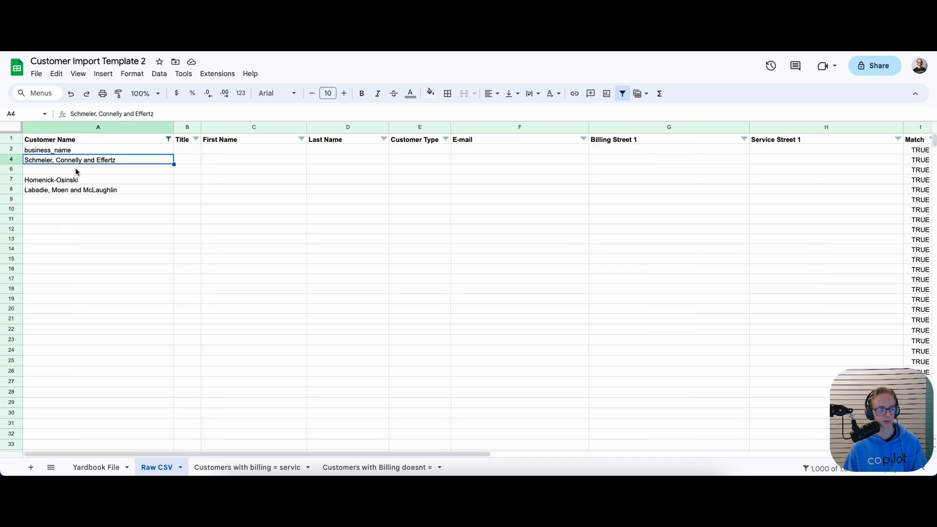
# Copy the contact_first_name column from Yardbook File and paste it into First Name at C2
pyautogui.click(96, 468)
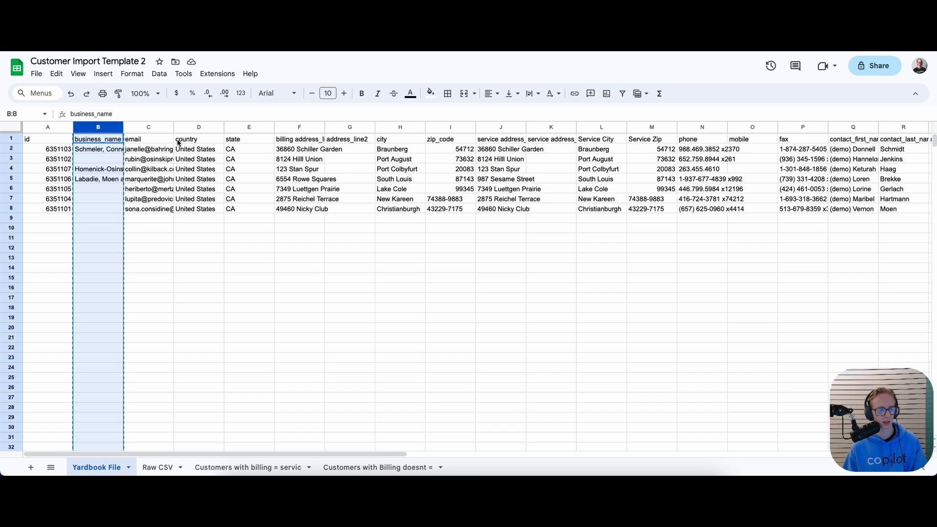
pyautogui.click(857, 143)
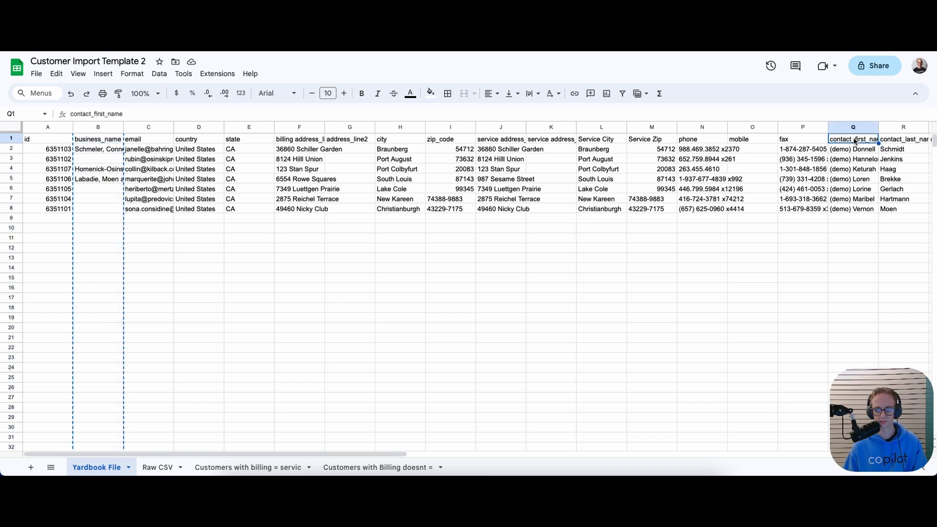
pyautogui.click(848, 127)
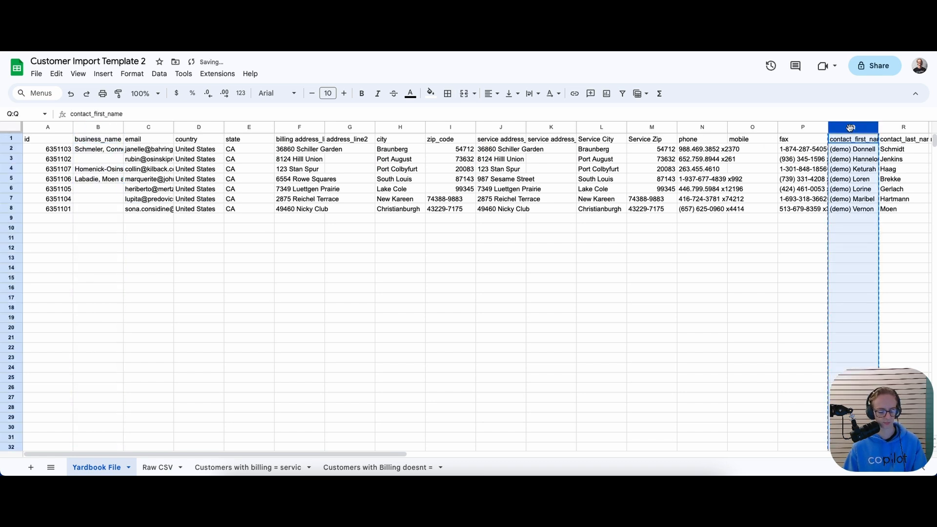
pyautogui.click(157, 467)
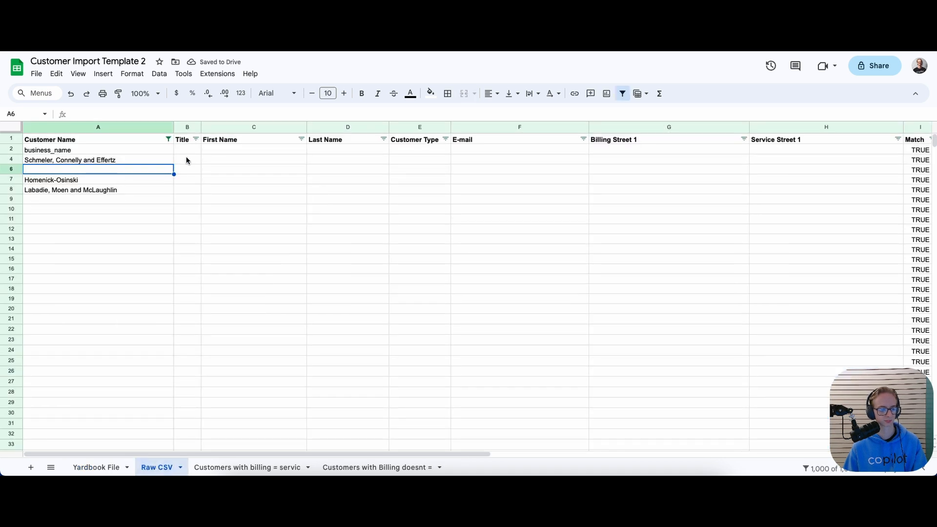
pyautogui.click(211, 152)
pyautogui.hotkey('ctrl', 'v')
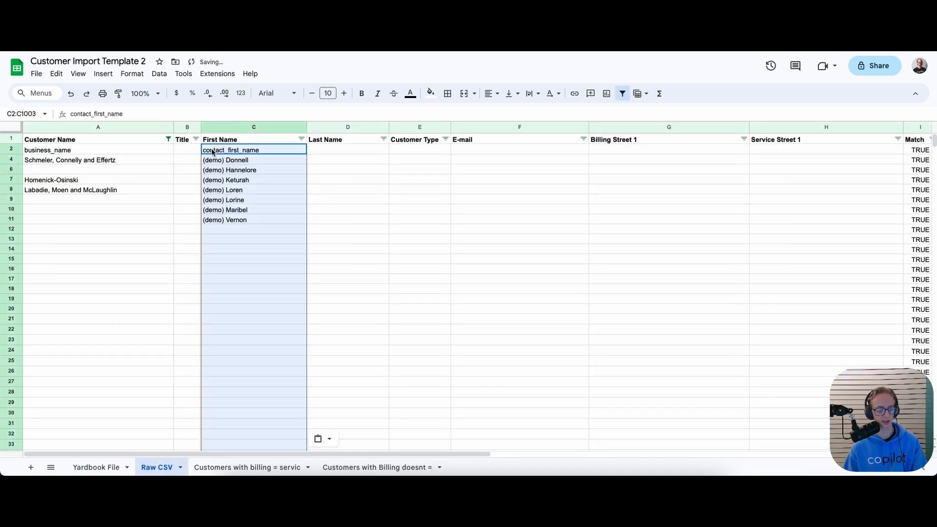
pyautogui.click(171, 225)
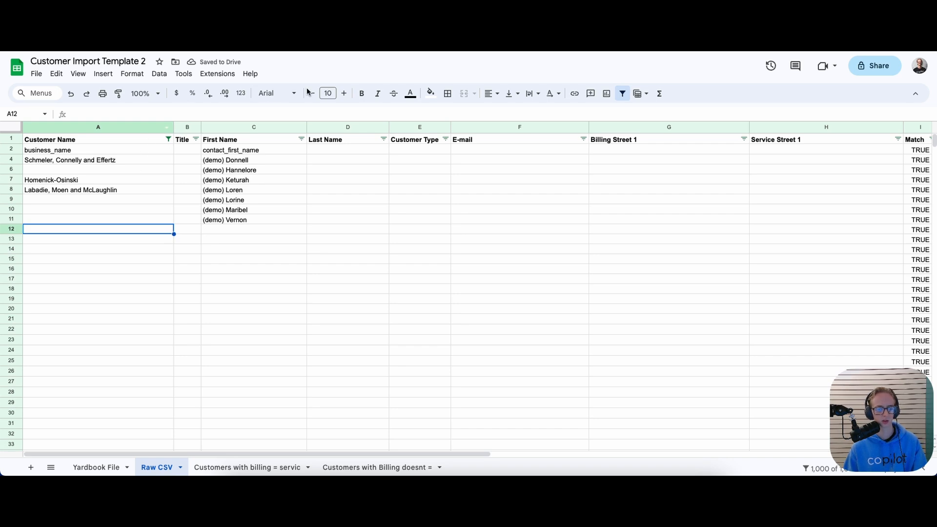
# Copy the contact_last_name column from Yardbook File and paste it into Last Name at D2
pyautogui.click(122, 464)
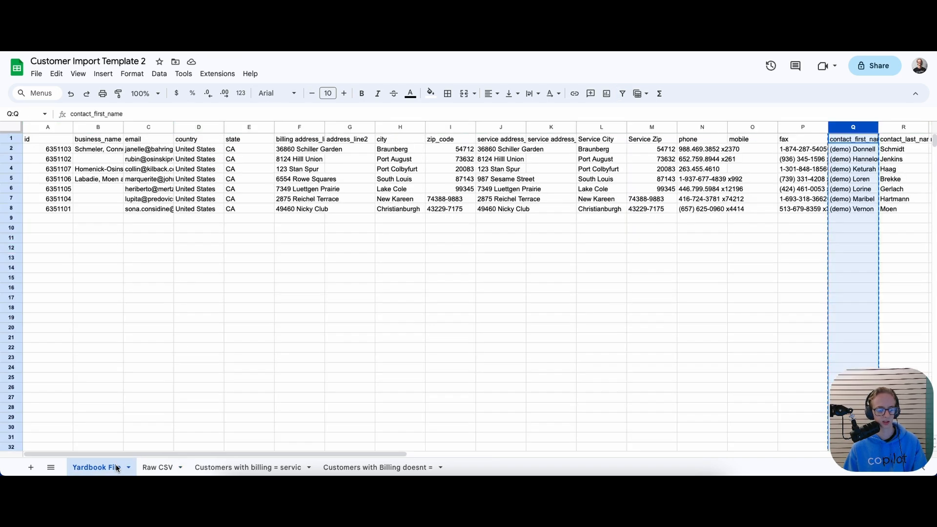
pyautogui.click(156, 467)
pyautogui.click(95, 464)
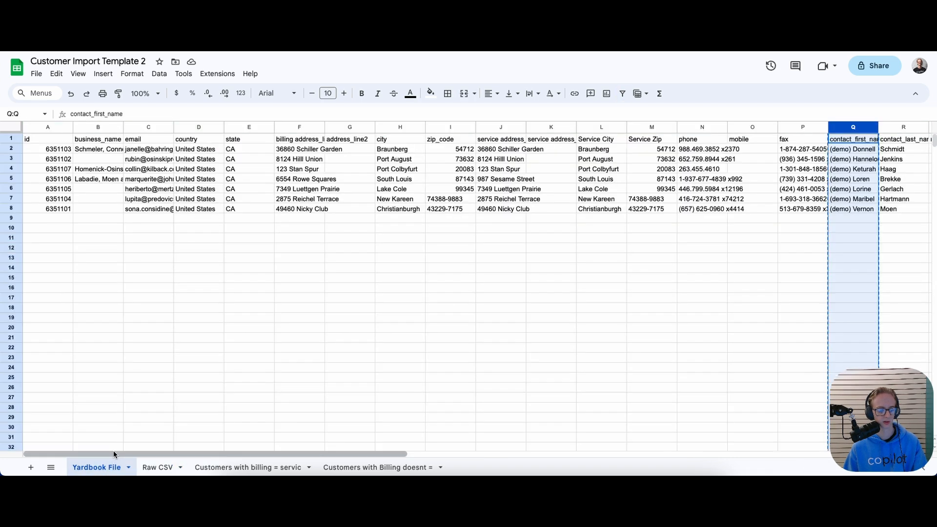
pyautogui.moveTo(127, 455); pyautogui.dragTo(105, 455)
pyautogui.click(151, 467)
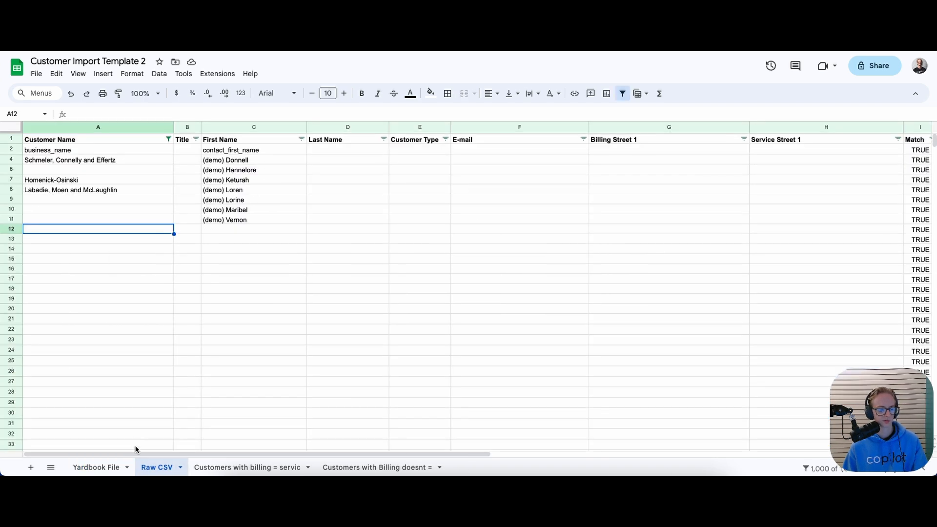
pyautogui.click(96, 467)
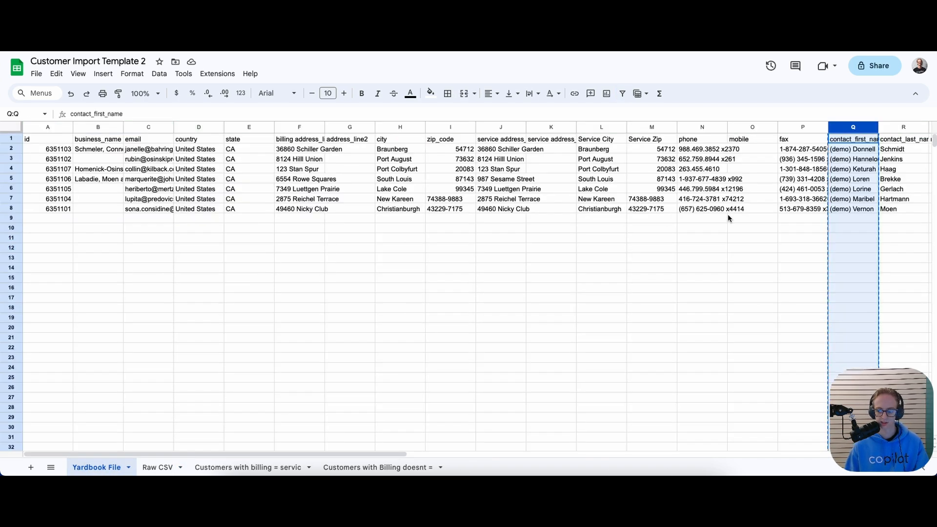
pyautogui.click(894, 128)
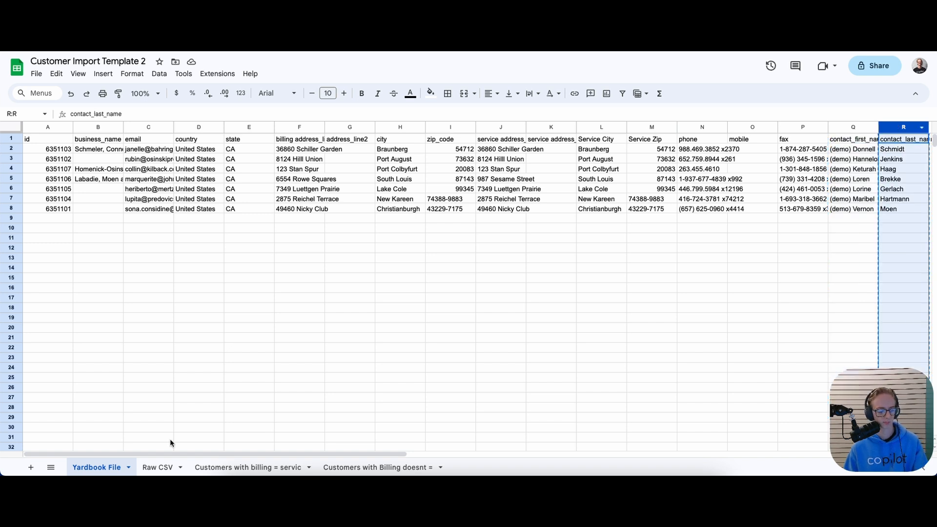
pyautogui.click(142, 467)
pyautogui.click(341, 152)
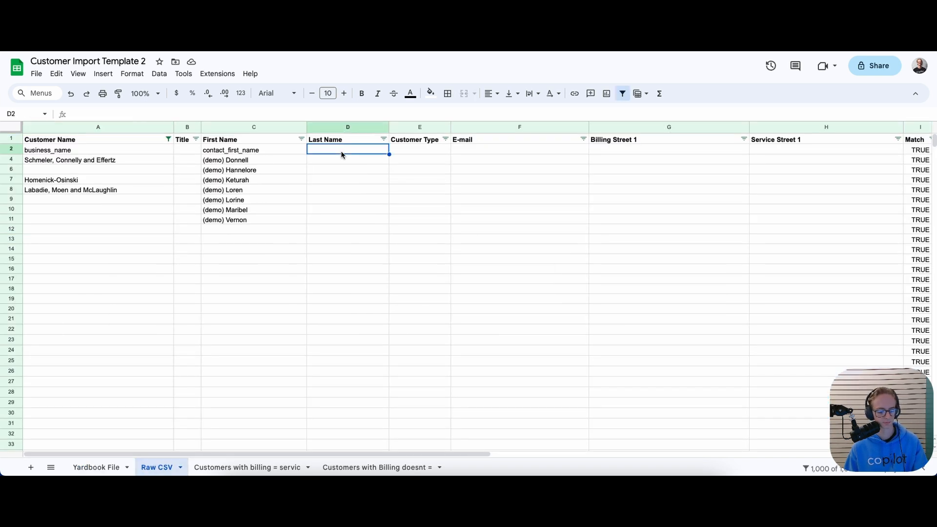
pyautogui.write('contact_last_name Schmidt Jenkins Haag Brekke Gerlach Hartmann Moen')
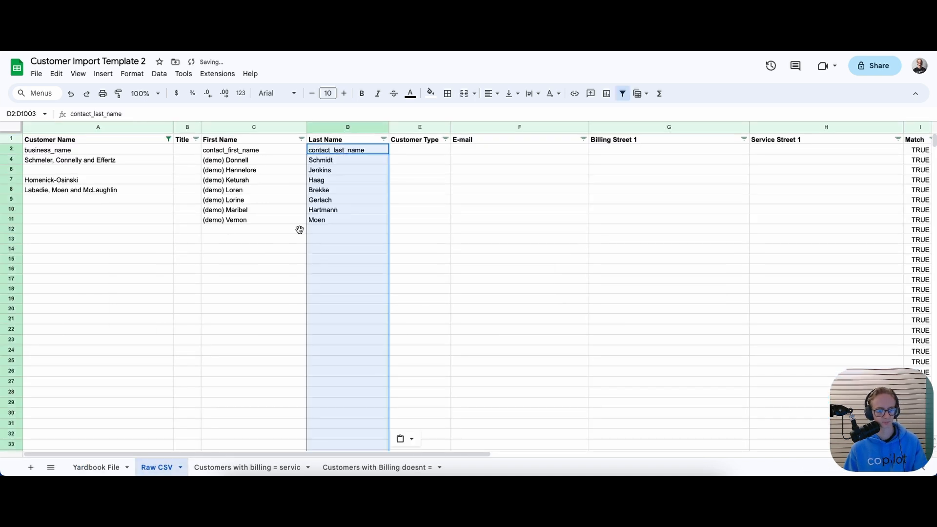
pyautogui.click(113, 471)
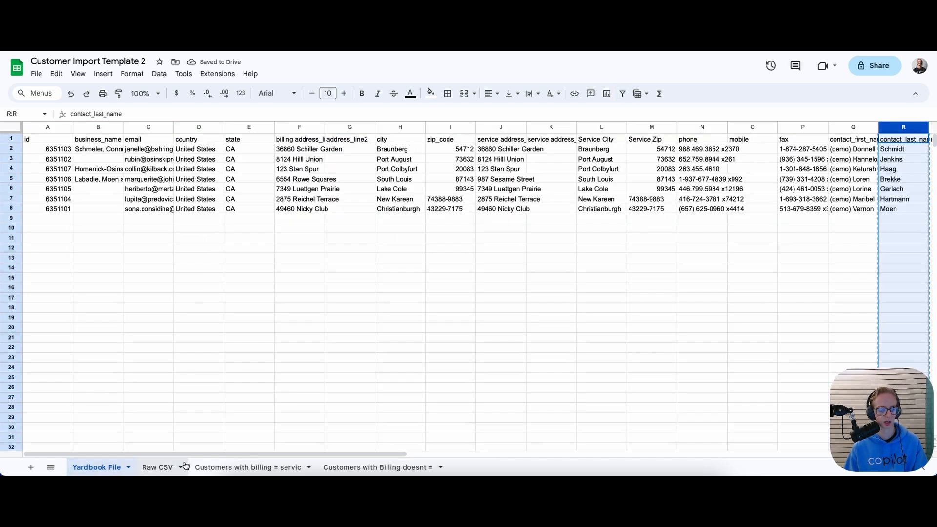
pyautogui.moveTo(186, 454); pyautogui.dragTo(164, 467)
pyautogui.click(164, 468)
# Set E2 to Customer, trimming the autocompleted word Type
pyautogui.click(403, 151)
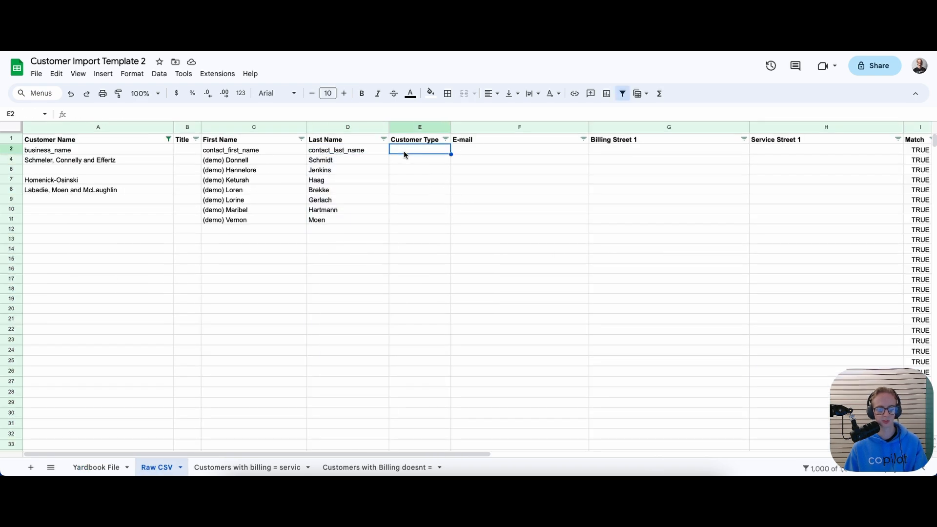
pyautogui.write('Customer')
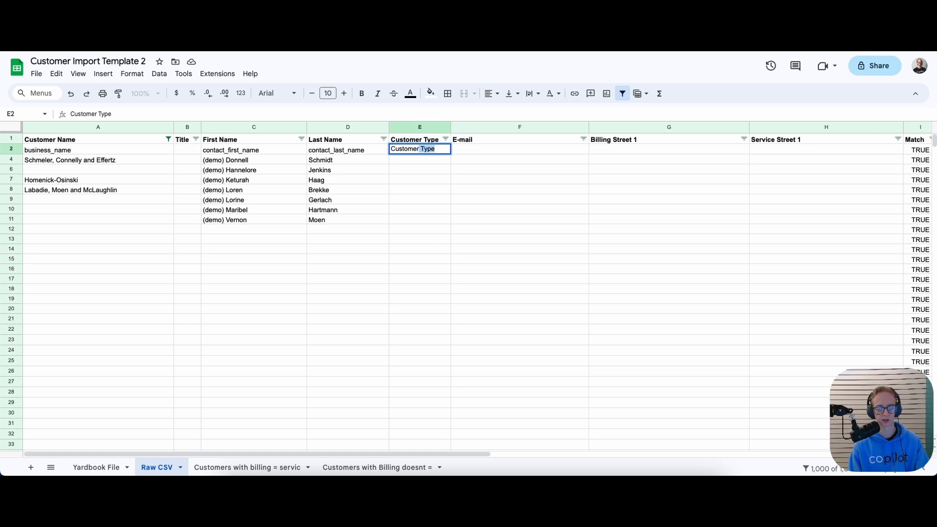
pyautogui.press('Return')
pyautogui.click(423, 149)
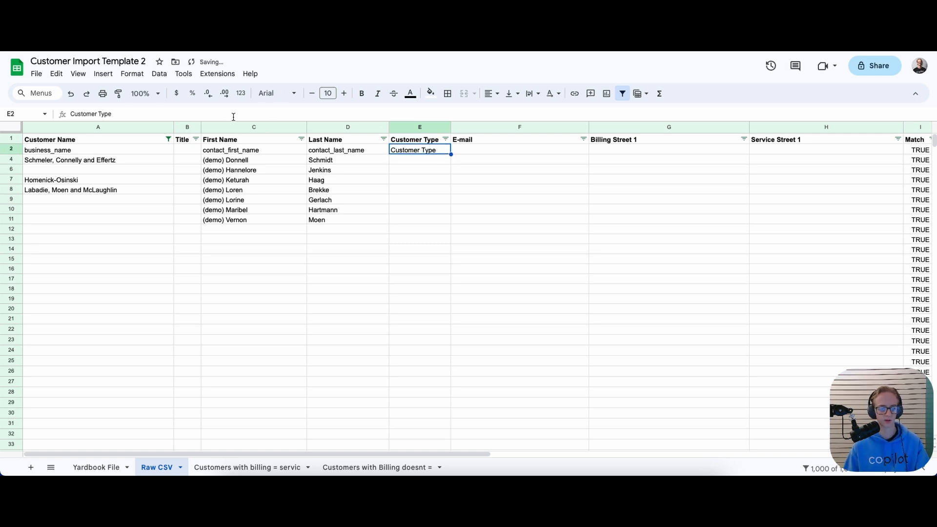
pyautogui.click(110, 113)
pyautogui.moveTo(116, 115); pyautogui.dragTo(96, 115)
pyautogui.press('BackSpace')
pyautogui.press('Return')
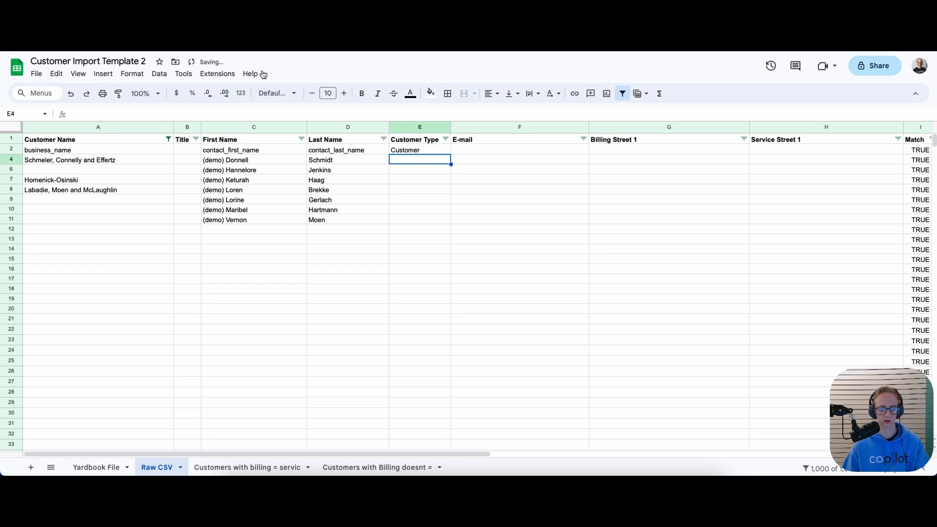
# Fill Customer down through row 11, re-entering Customer in E11, then return to Yardbook File
pyautogui.click(396, 150)
pyautogui.moveTo(450, 154); pyautogui.dragTo(446, 220)
pyautogui.click(417, 250)
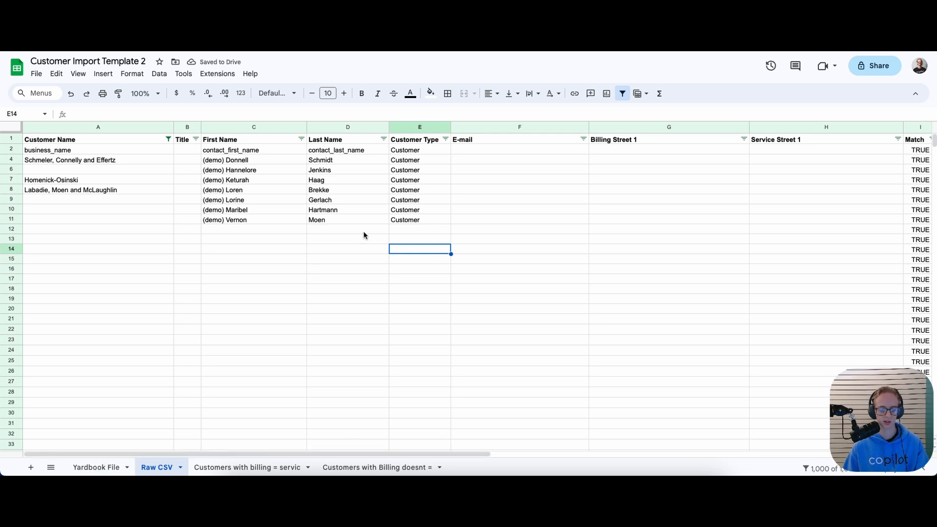
pyautogui.click(396, 218)
pyautogui.write('Leads')
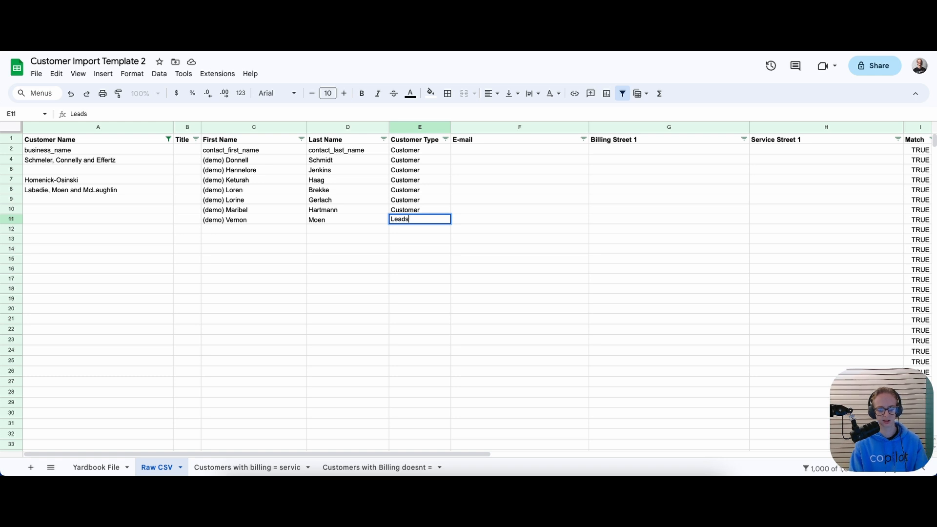
pyautogui.press('BackSpace')
pyautogui.press('BackSpace')
pyautogui.press('BackSpace')
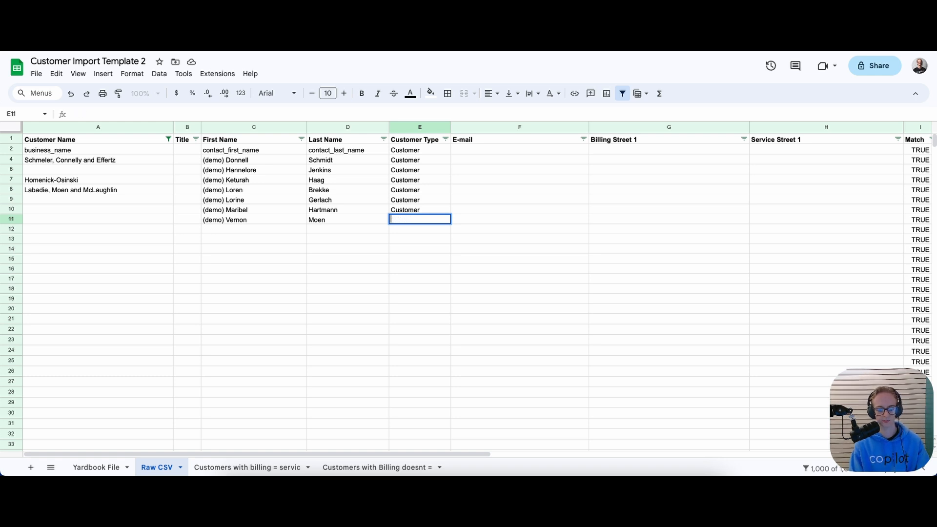
pyautogui.write('Customer')
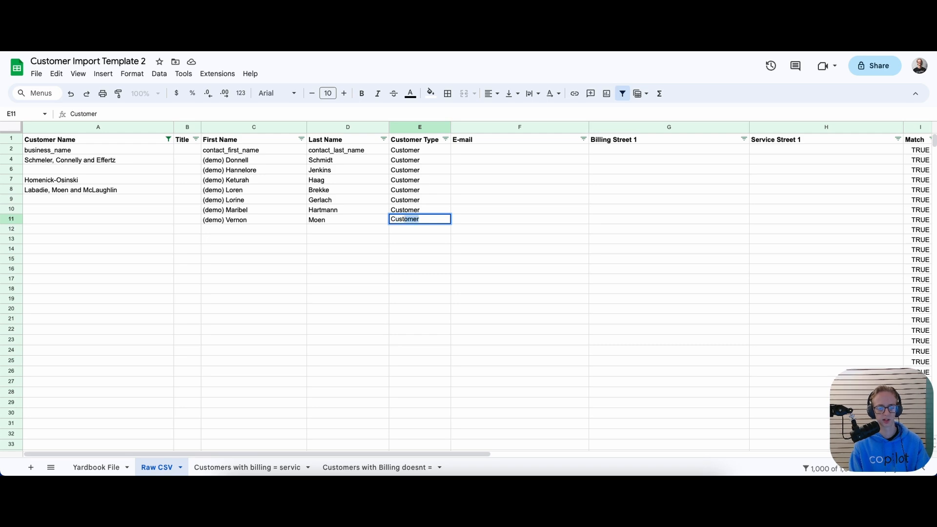
pyautogui.press('Return')
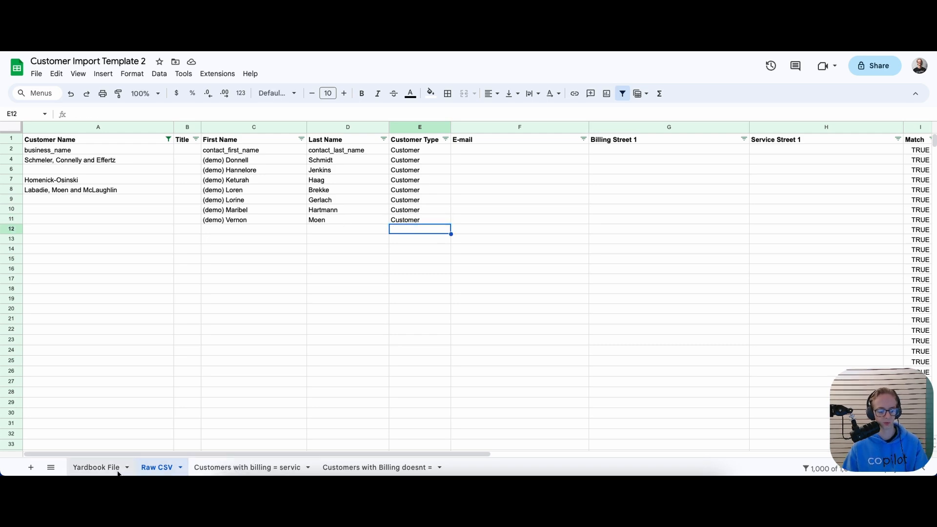
pyautogui.click(96, 467)
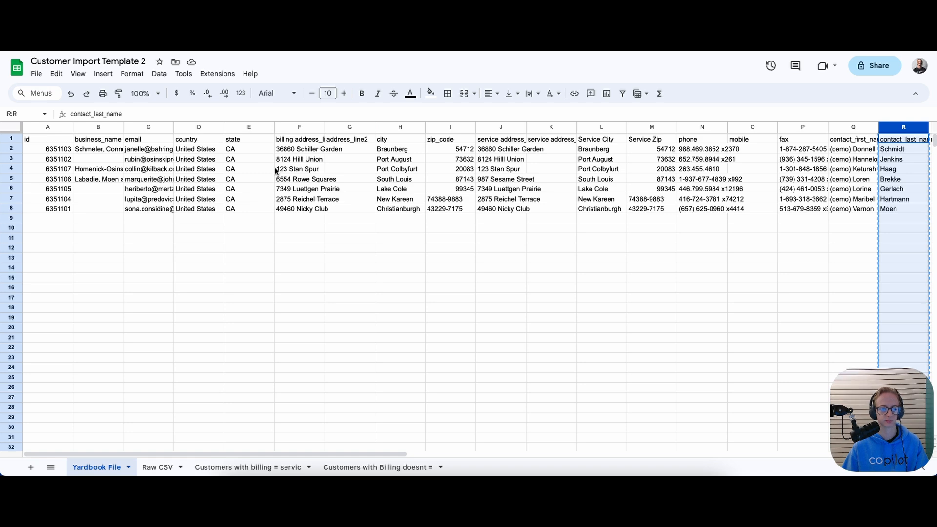
# Paste the copied e-mail addresses into the Raw CSV E-mail column starting at F2
pyautogui.click(137, 126)
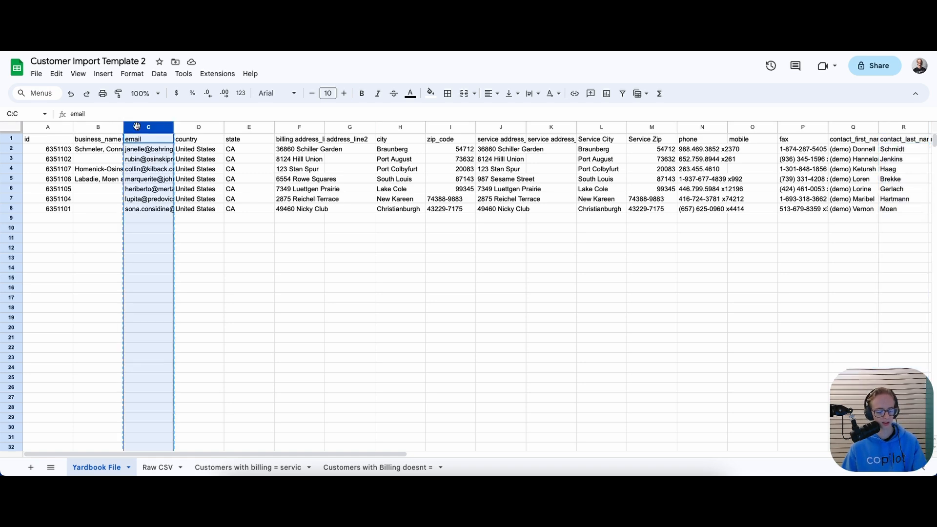
pyautogui.click(155, 466)
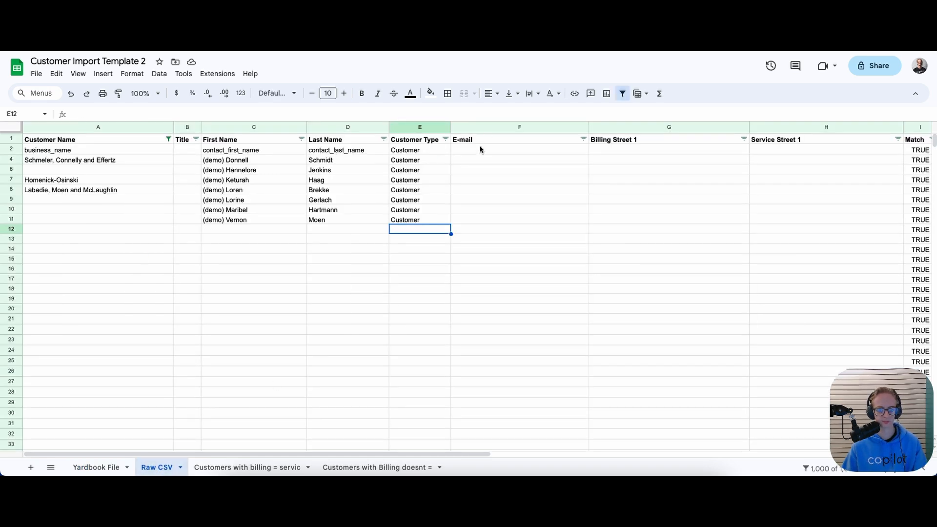
pyautogui.click(480, 150)
pyautogui.hotkey('ctrl', 'v')
pyautogui.click(436, 220)
# Append a comma and the contact's second e-mail address to the existing entry in F7
pyautogui.click(520, 180)
pyautogui.doubleClick(520, 180)
pyautogui.click(520, 182)
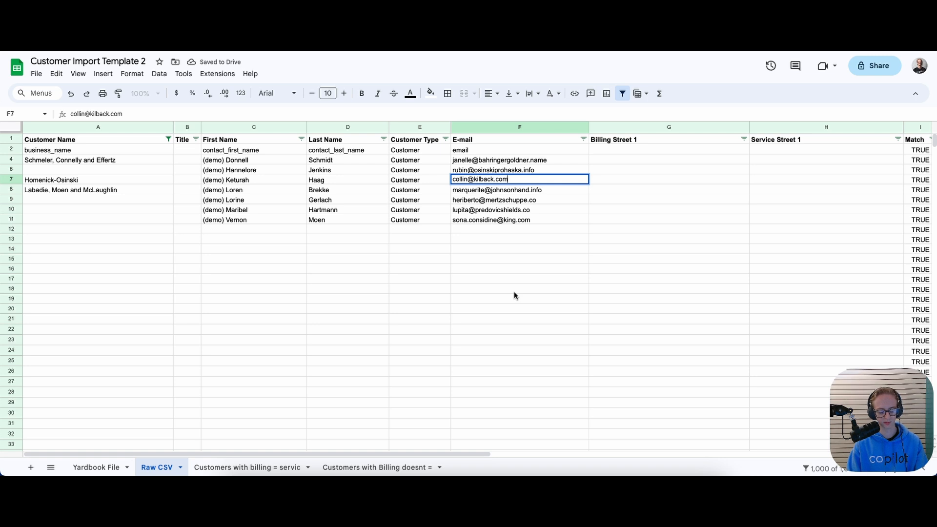
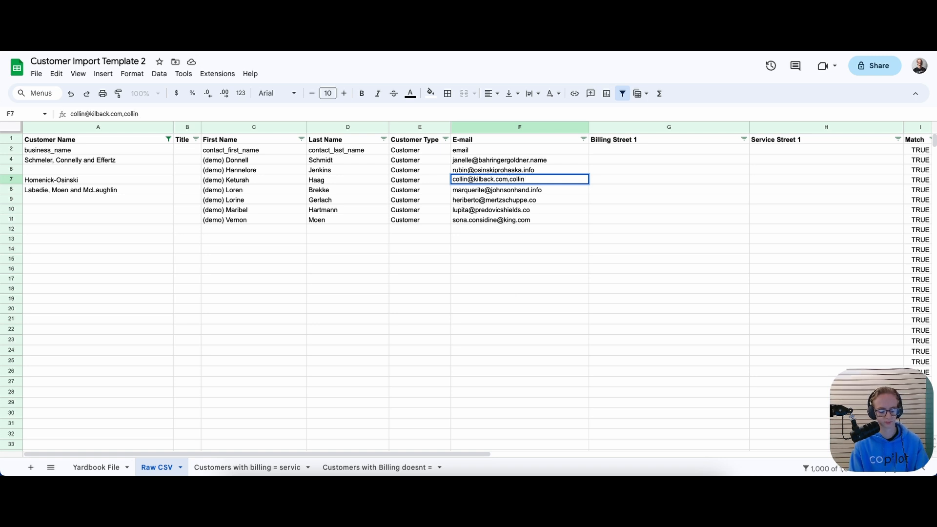
# Confirm the second address in F7, then return to F7 to review its text
pyautogui.press('Return')
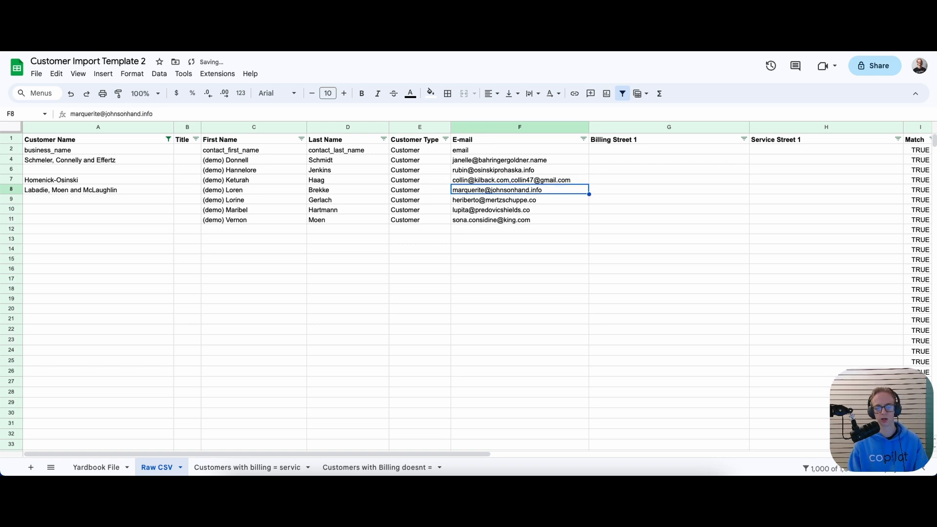
pyautogui.press('Right')
pyautogui.press('Up')
pyautogui.press('Left')
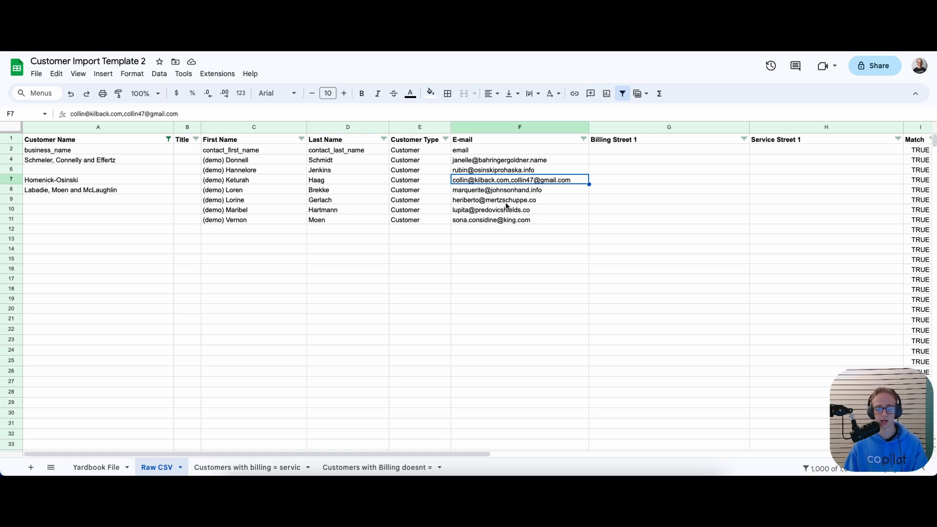
pyautogui.doubleClick(506, 179)
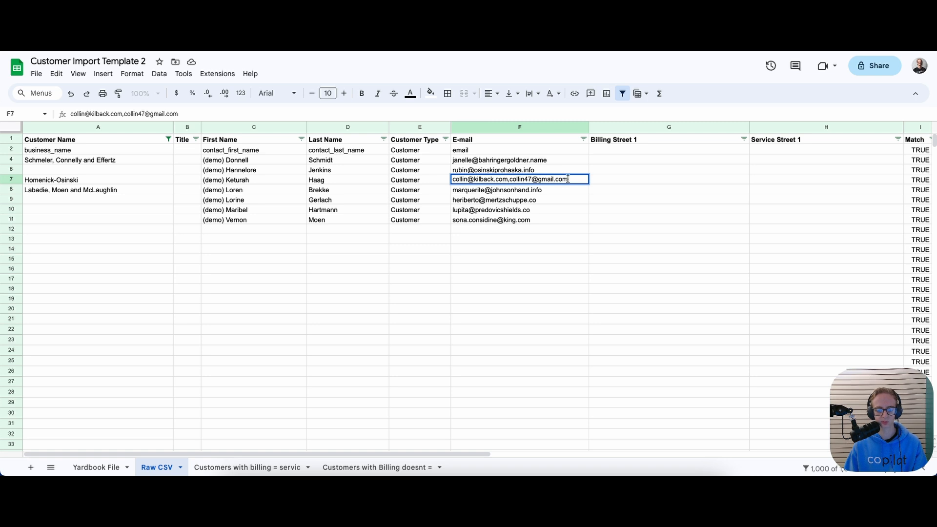
pyautogui.moveTo(567, 179); pyautogui.dragTo(509, 179)
pyautogui.click(518, 253)
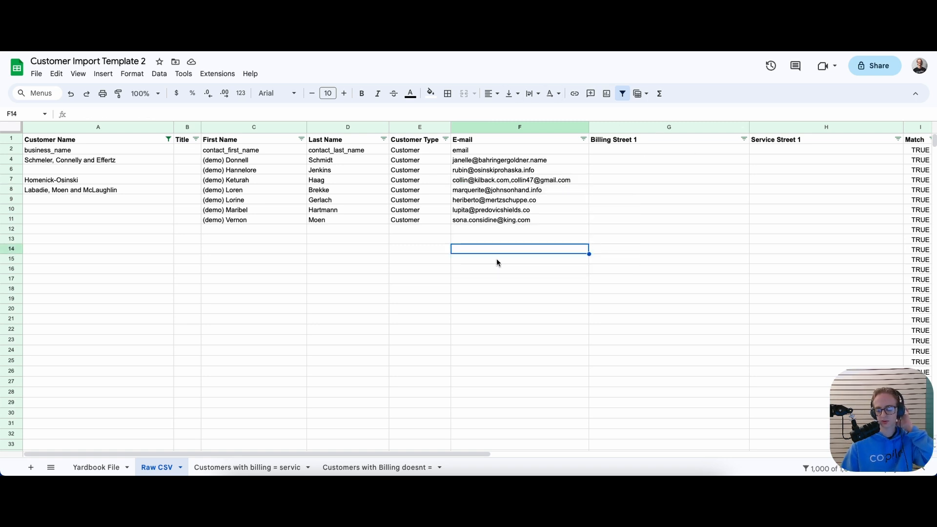
# Replace the comma between F7's two addresses with a semicolon
pyautogui.click(489, 127)
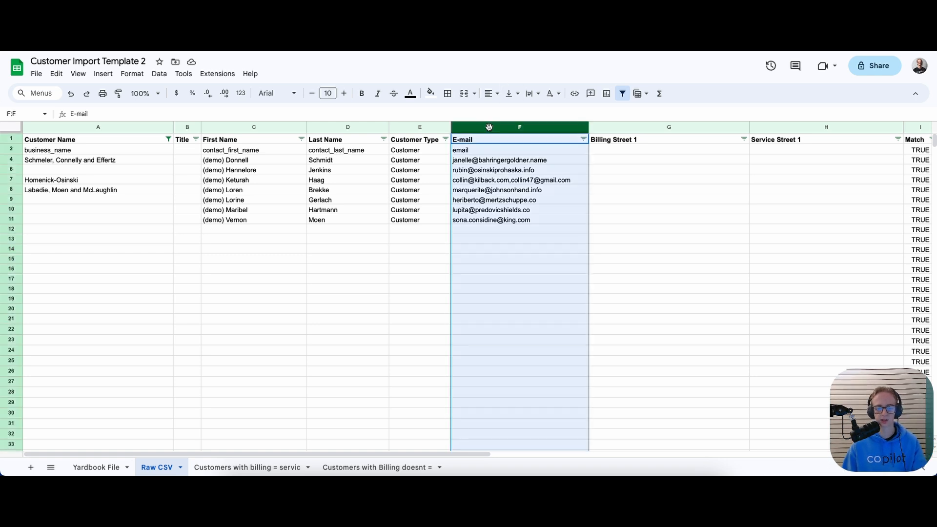
pyautogui.click(510, 181)
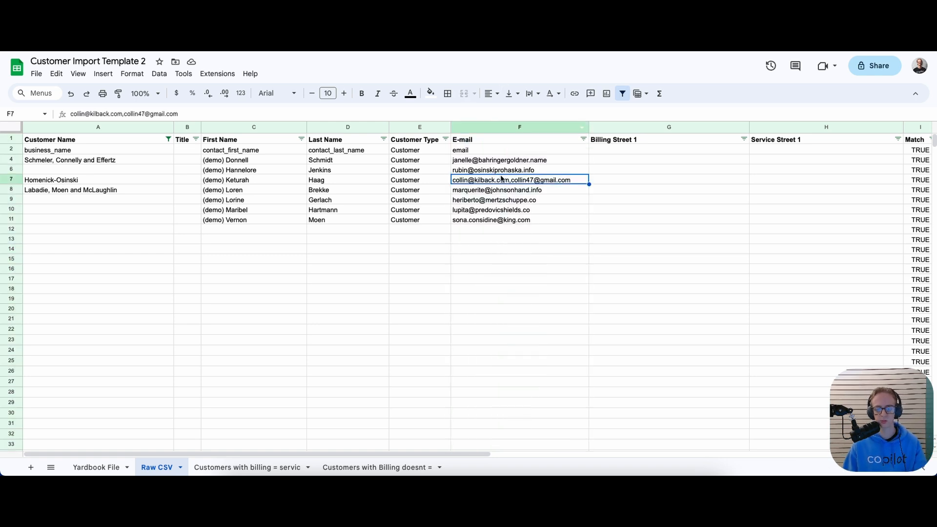
pyautogui.doubleClick(510, 180)
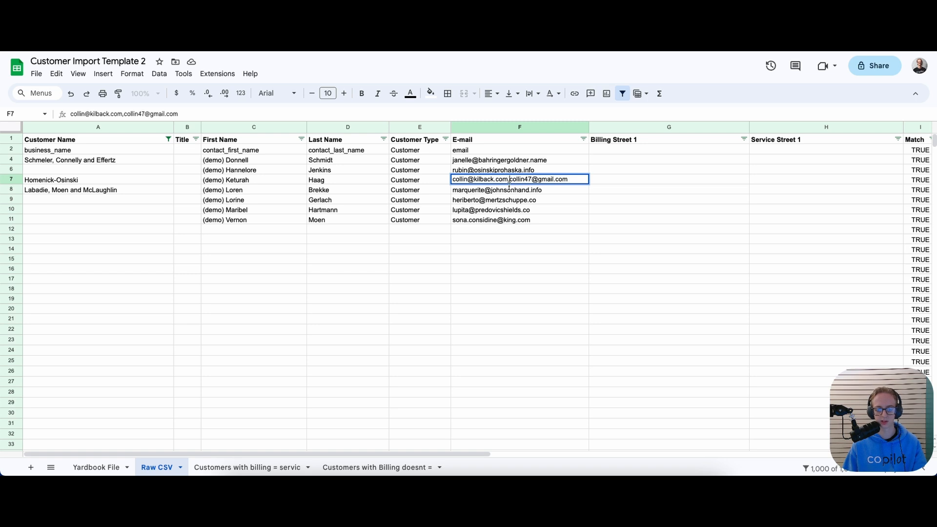
pyautogui.press('BackSpace')
pyautogui.write(';')
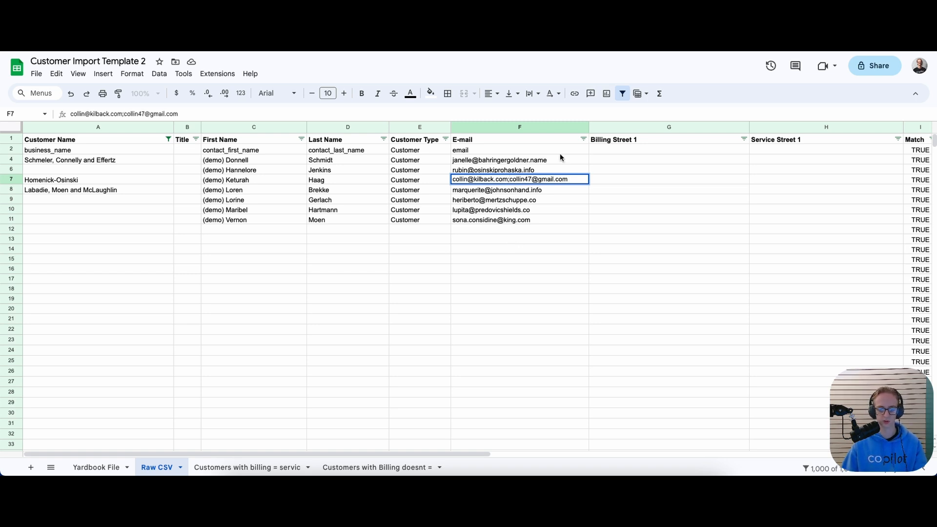
pyautogui.click(534, 230)
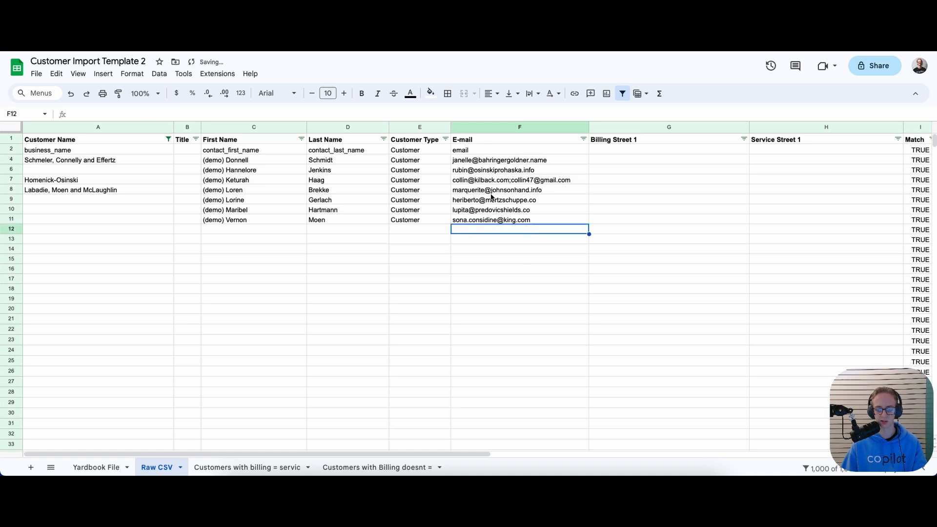
pyautogui.click(483, 131)
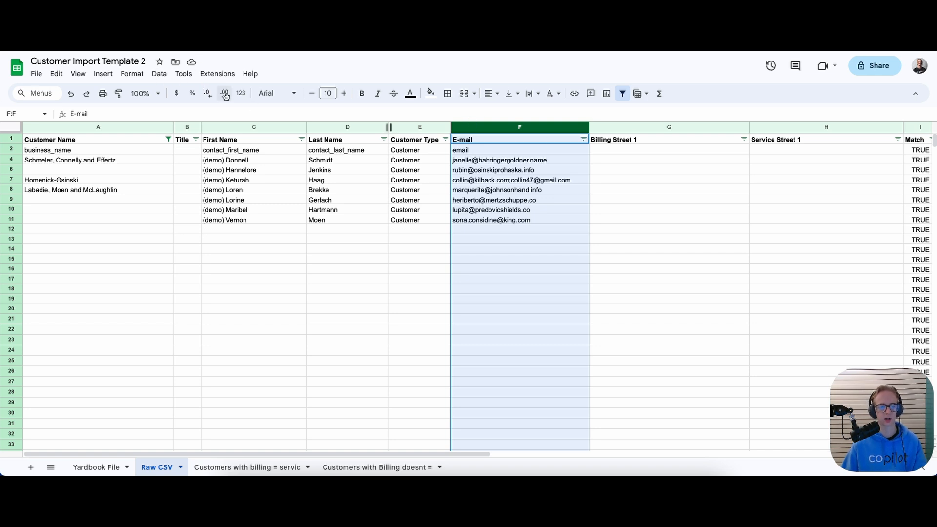
# Split the E-mail column's text on the Semicolon separator, moving F7's second address into G7
pyautogui.click(159, 74)
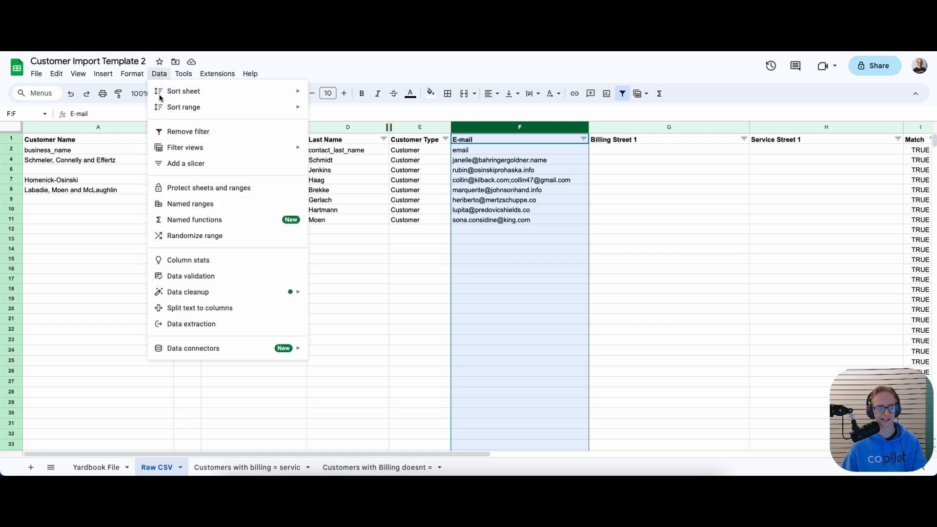
pyautogui.click(191, 313)
pyautogui.click(494, 437)
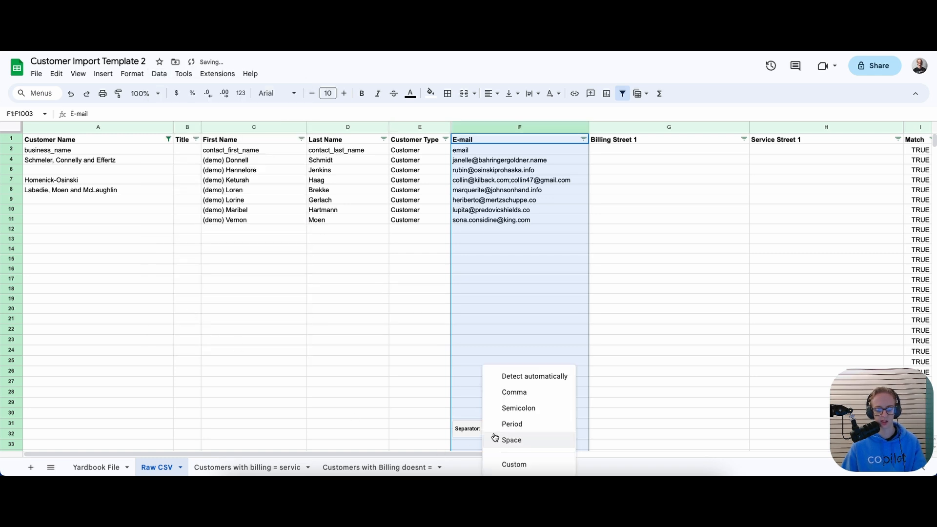
pyautogui.click(509, 408)
pyautogui.click(533, 354)
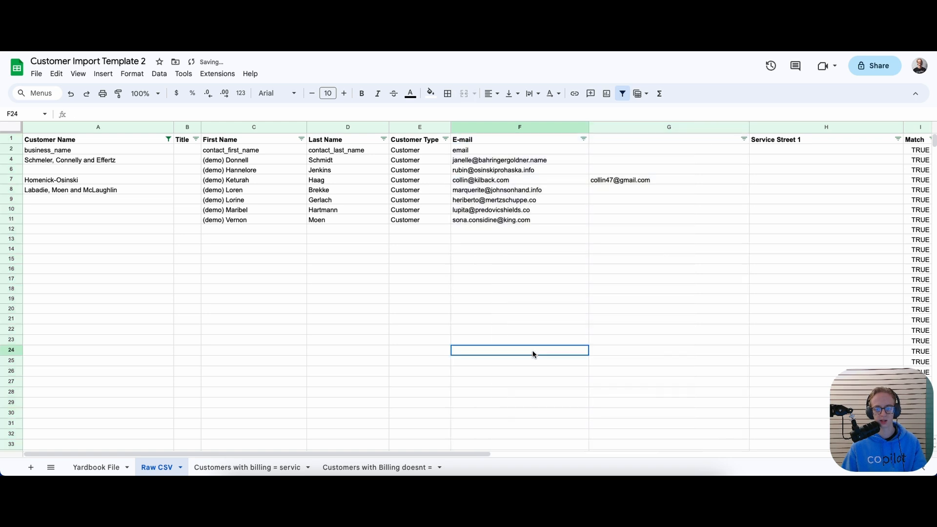
pyautogui.click(548, 182)
pyautogui.click(610, 181)
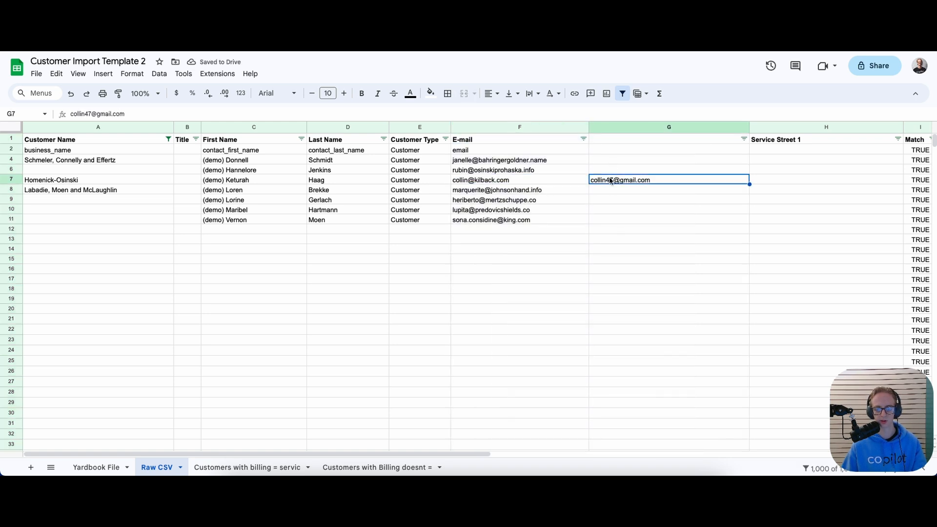
# Label the new column G header 'CC Email 1'
pyautogui.click(604, 139)
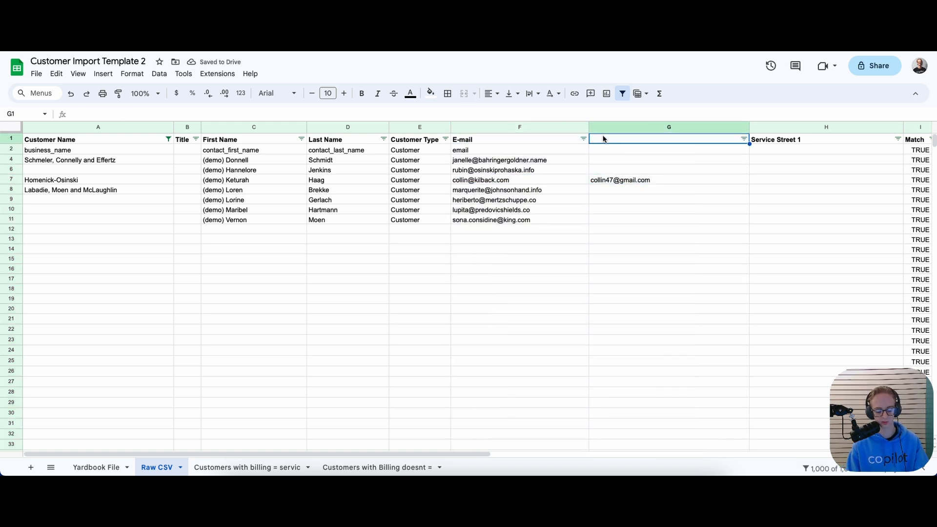
pyautogui.write('CC Em')
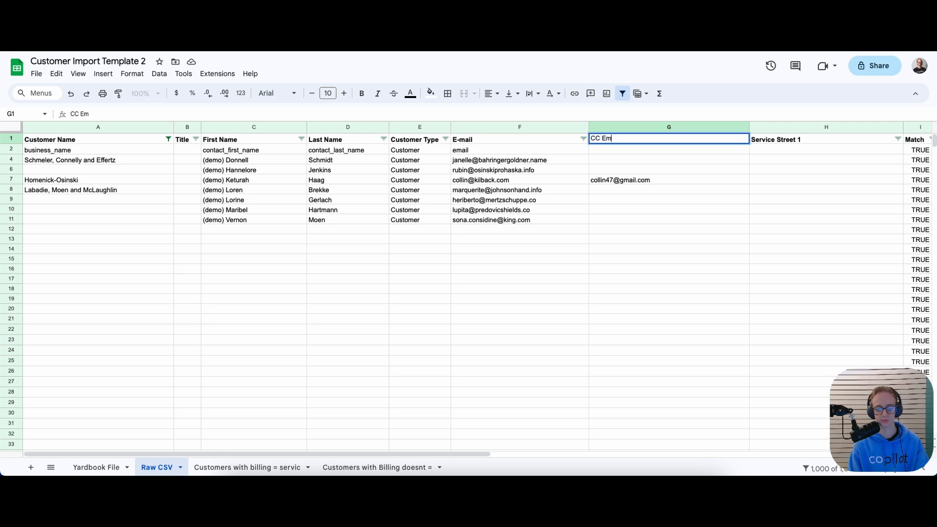
pyautogui.write('ail 1')
pyautogui.press('Return')
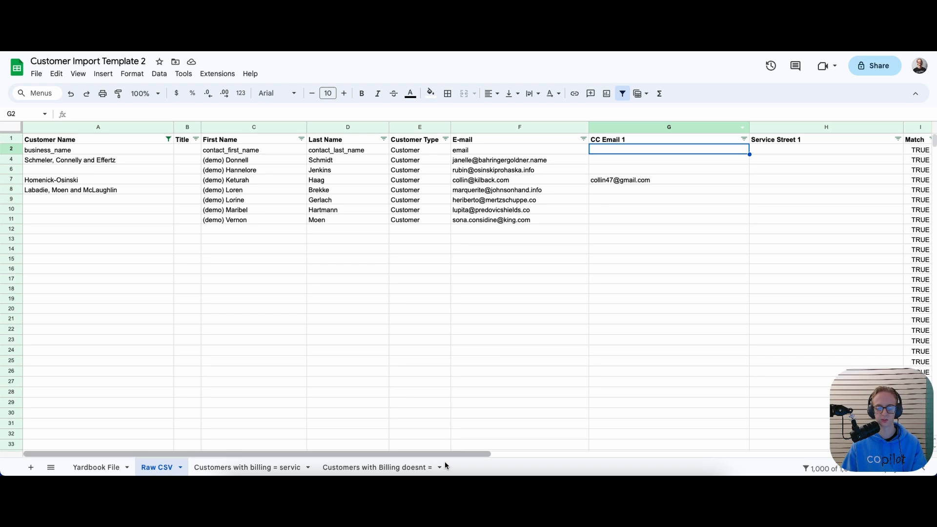
pyautogui.moveTo(470, 455); pyautogui.dragTo(358, 455)
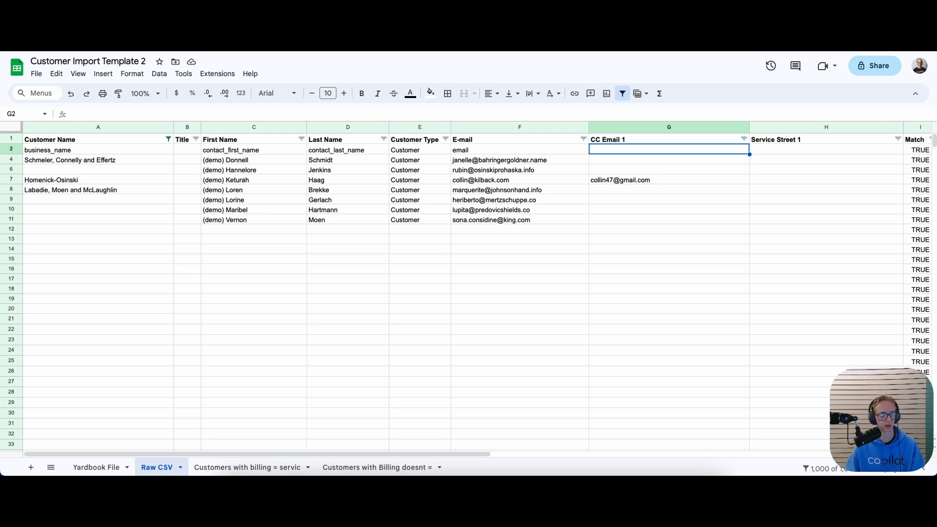
pyautogui.click(117, 141)
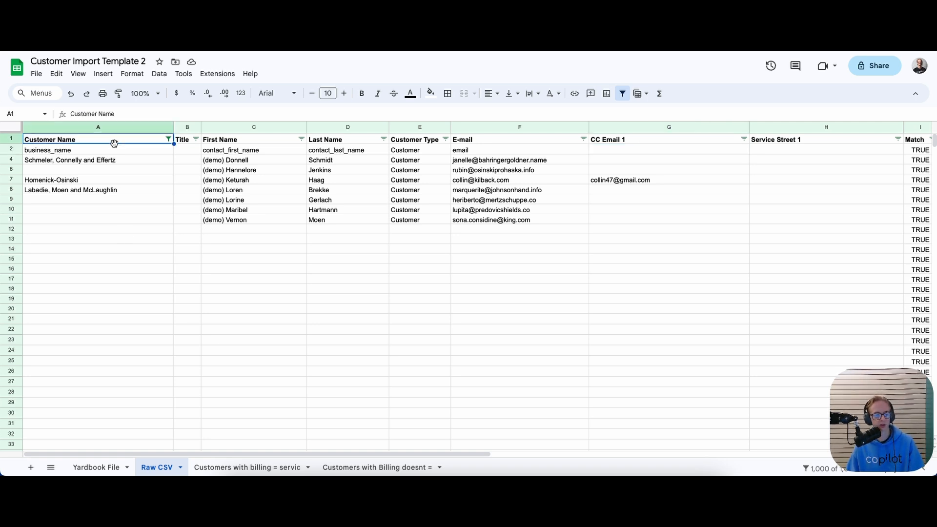
# Open conditional formatting for the Customer Name column and edit its existing COUNTIF rule
pyautogui.click(122, 127)
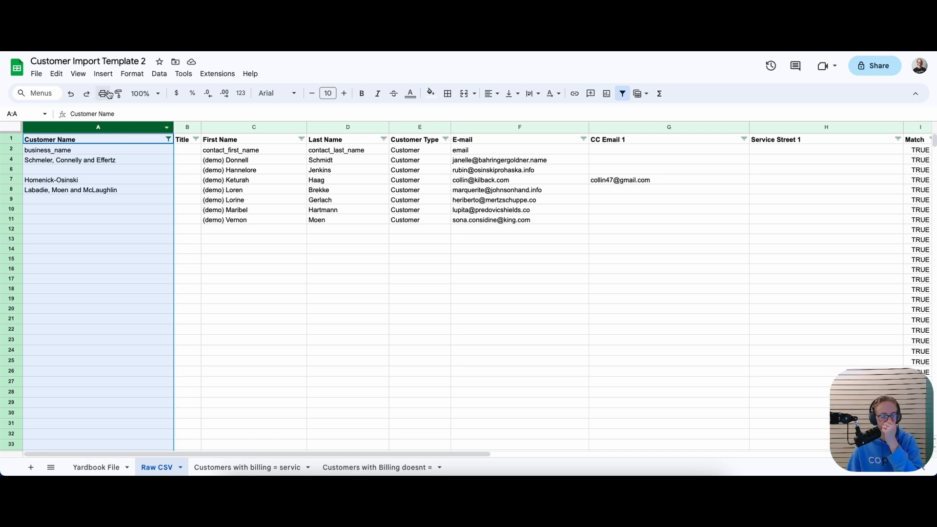
pyautogui.click(155, 75)
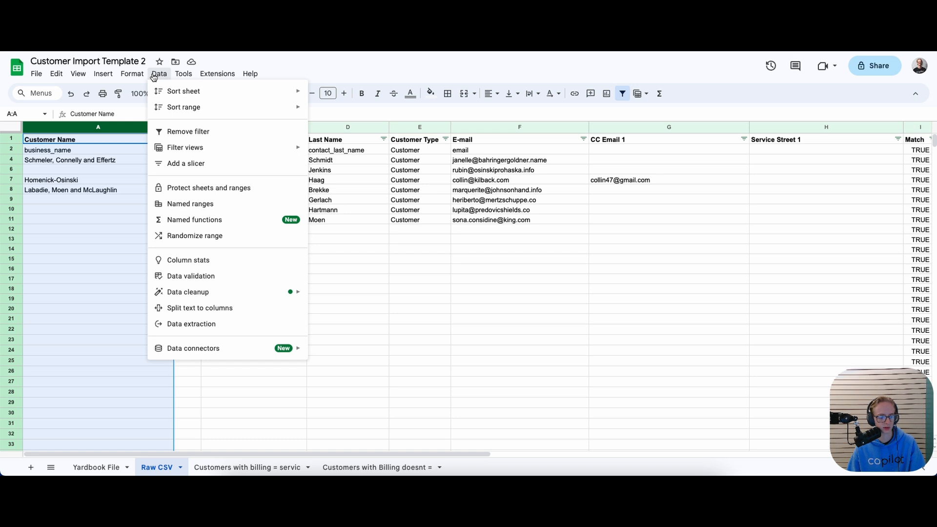
pyautogui.moveTo(139, 74)
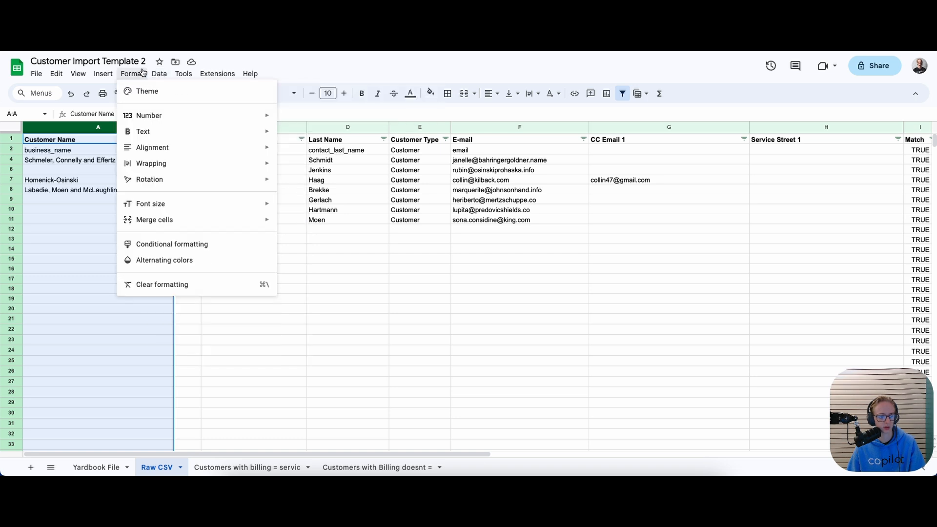
pyautogui.click(166, 249)
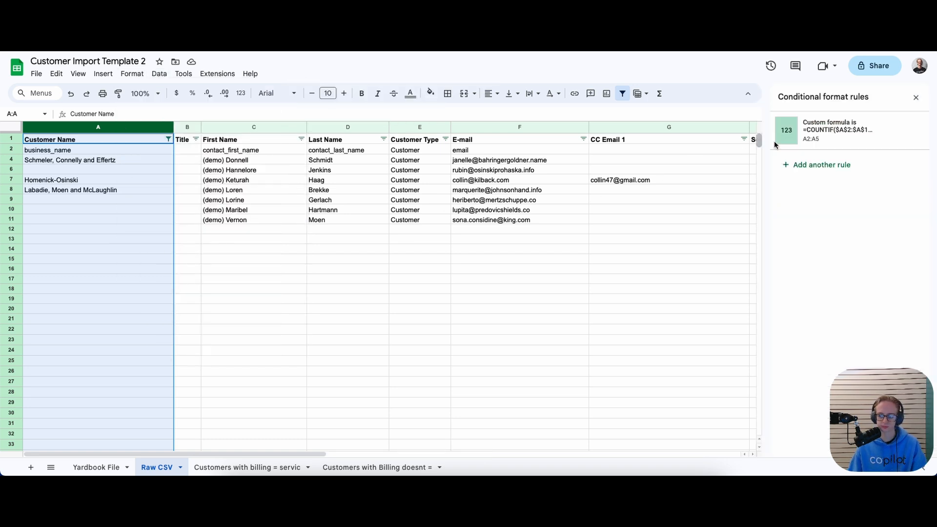
pyautogui.click(853, 142)
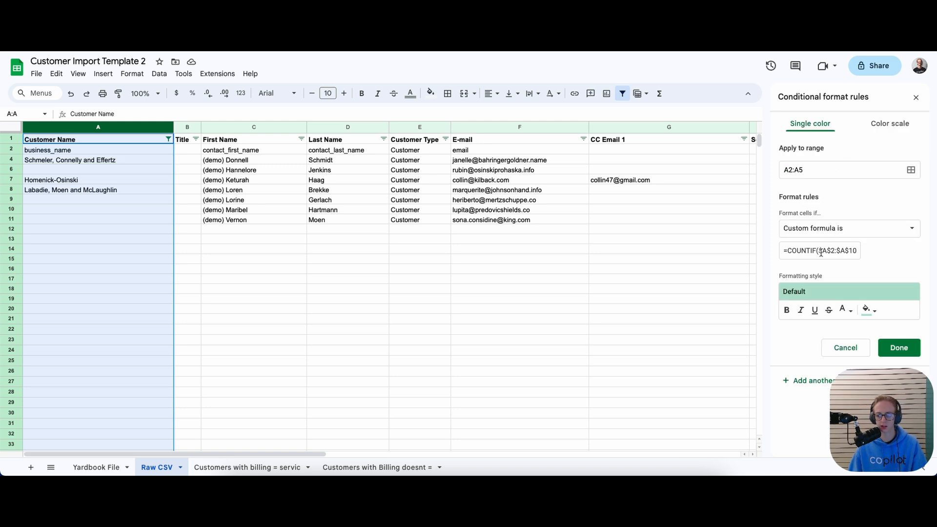
# Inspect the rule's custom formula =COUNTIF($A$2:$A$1000,A2)>1 by selecting parts of it
pyautogui.moveTo(782, 250); pyautogui.dragTo(857, 248)
pyautogui.click(857, 248)
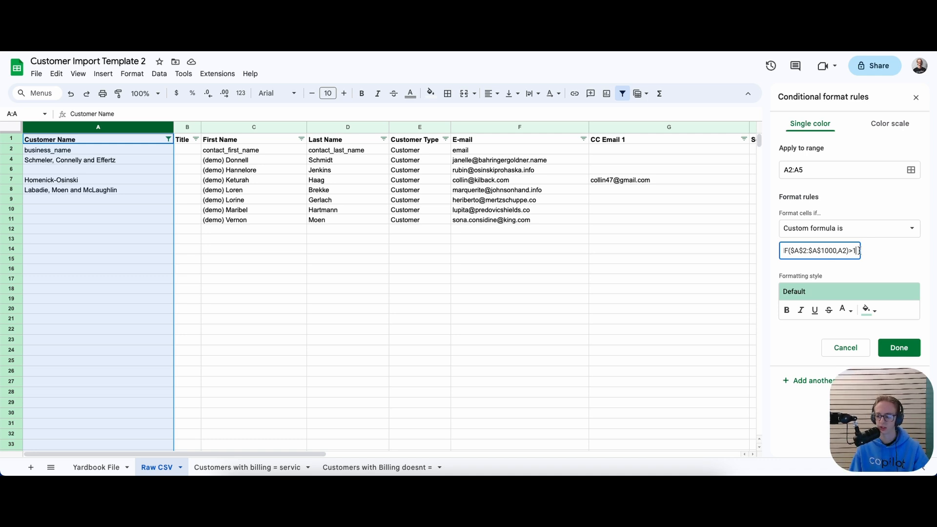
pyautogui.moveTo(855, 252); pyautogui.dragTo(788, 253)
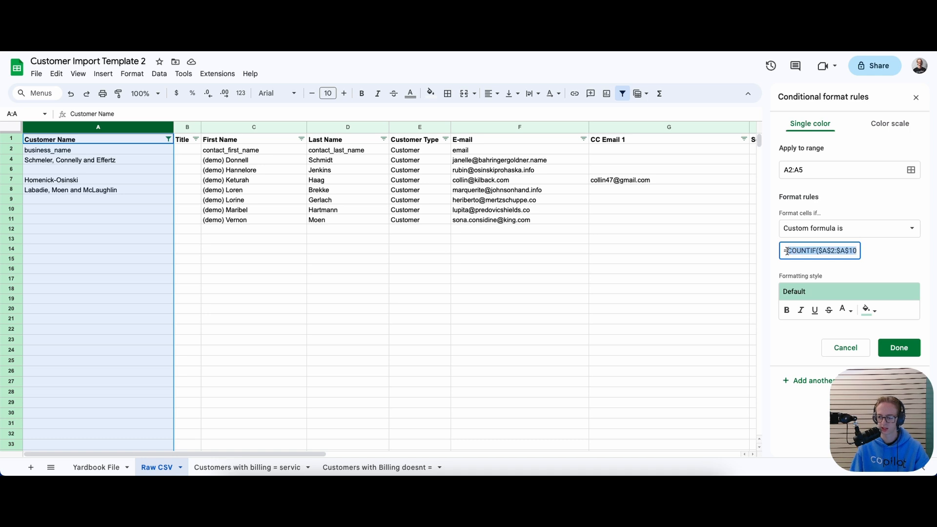
pyautogui.click(794, 250)
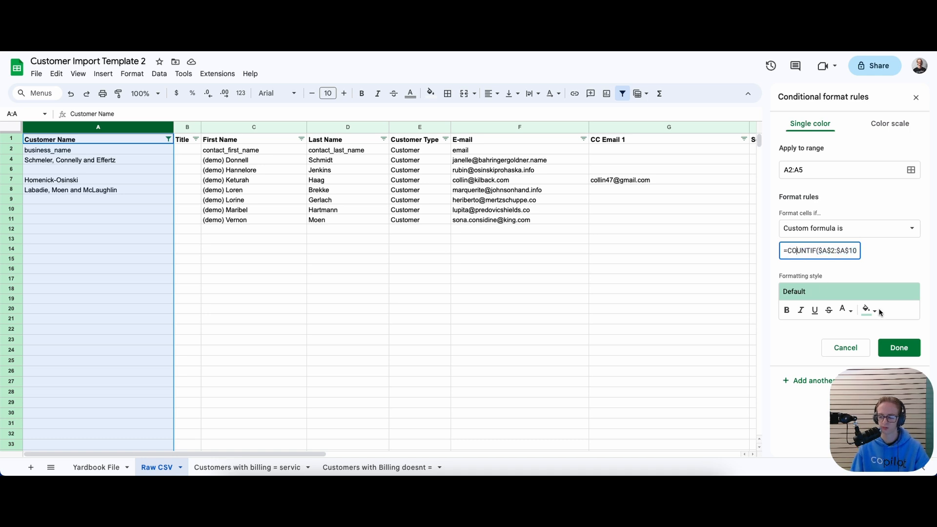
pyautogui.moveTo(802, 251); pyautogui.dragTo(832, 250)
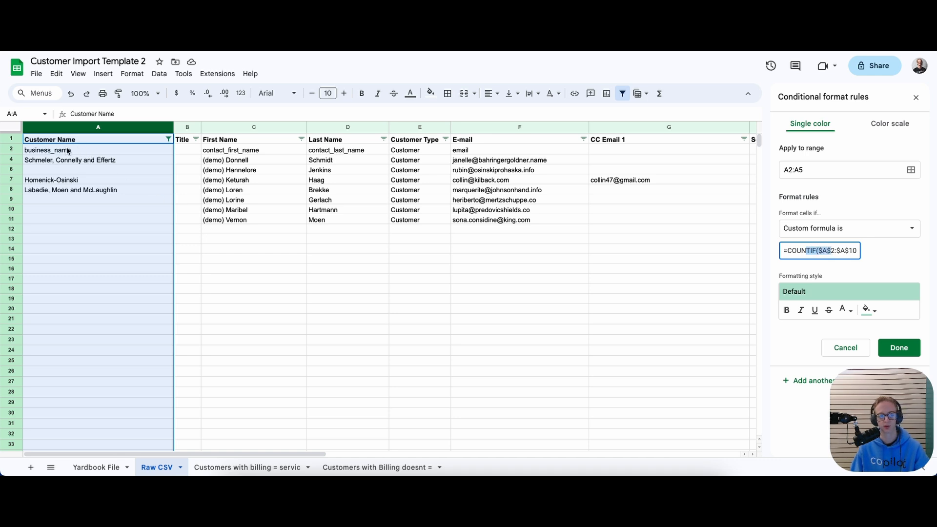
pyautogui.moveTo(818, 249); pyautogui.dragTo(822, 249)
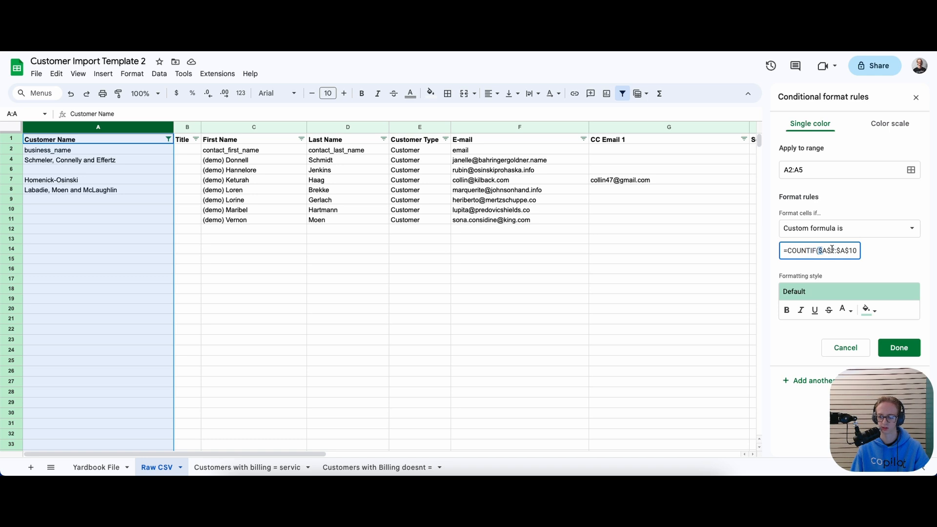
# Edit the starting row of the formula's range, leaving it at $A$2
pyautogui.click(834, 249)
pyautogui.press('BackSpace')
pyautogui.write('2')
pyautogui.press('BackSpace')
pyautogui.write('3')
pyautogui.press('BackSpace')
pyautogui.write('4')
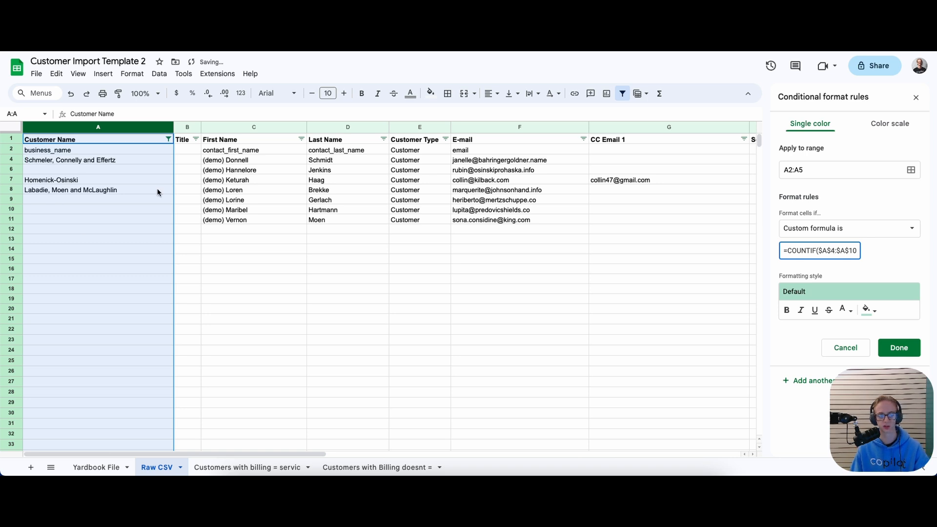
pyautogui.moveTo(831, 251); pyautogui.dragTo(799, 251)
pyautogui.write('2')
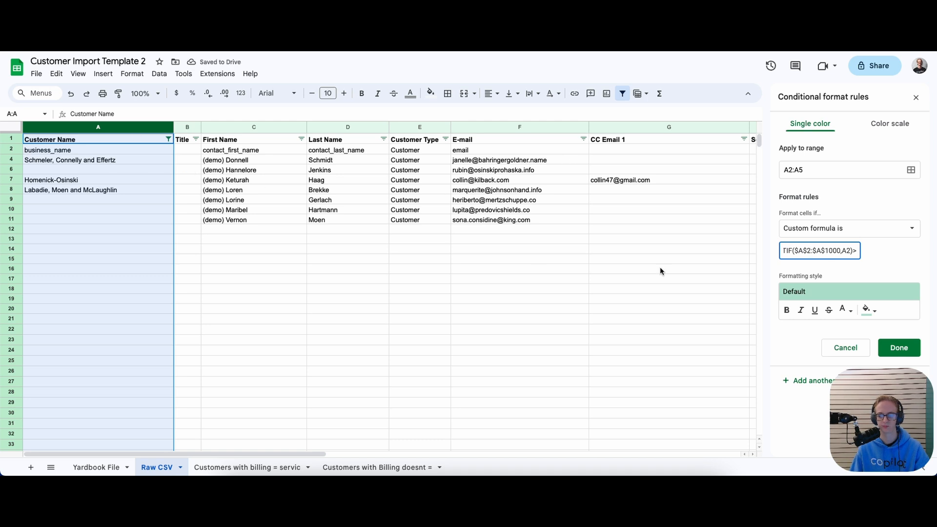
# Change the range's end row from 1000 to 12, making it $A$2:$A$12
pyautogui.moveTo(807, 251); pyautogui.dragTo(804, 251)
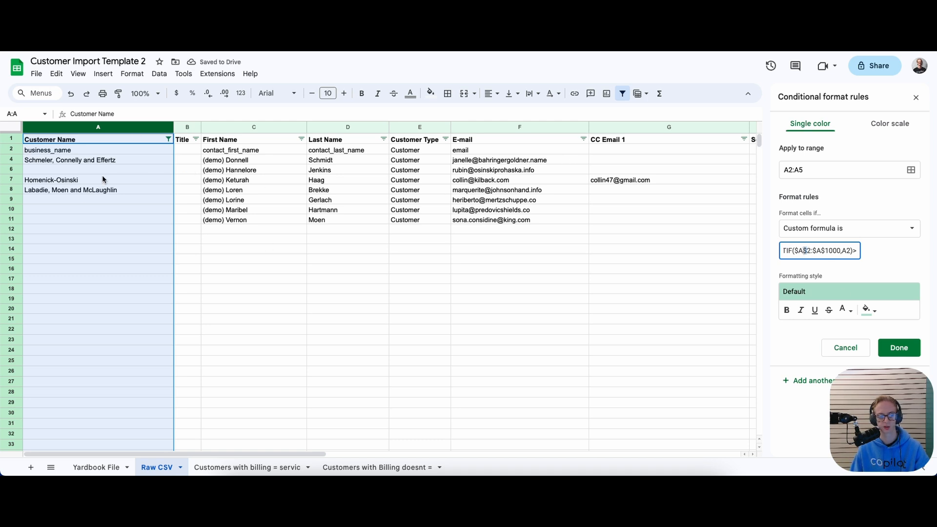
pyautogui.click(70, 151)
pyautogui.moveTo(828, 251); pyautogui.dragTo(856, 252)
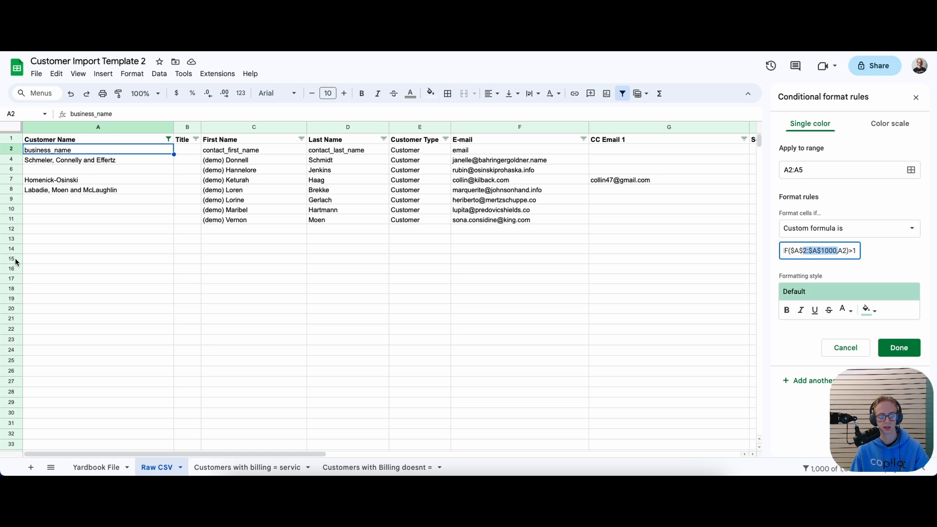
pyautogui.click(836, 252)
pyautogui.moveTo(837, 250); pyautogui.dragTo(826, 251)
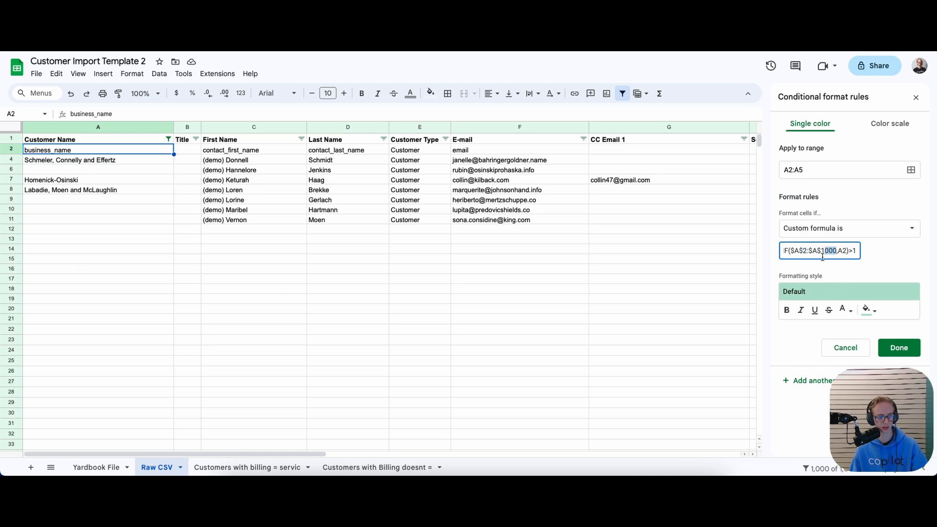
pyautogui.write('5')
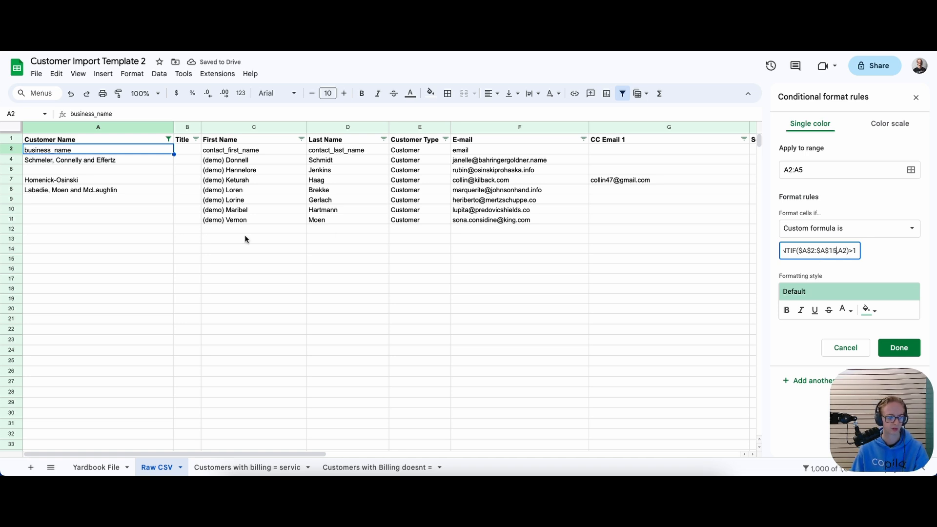
pyautogui.press('BackSpace')
pyautogui.write('2')
# Review the formula =COUNTIF($A$2:$A$12,A2)>1 and save the rule with Done
pyautogui.moveTo(831, 250); pyautogui.dragTo(862, 247)
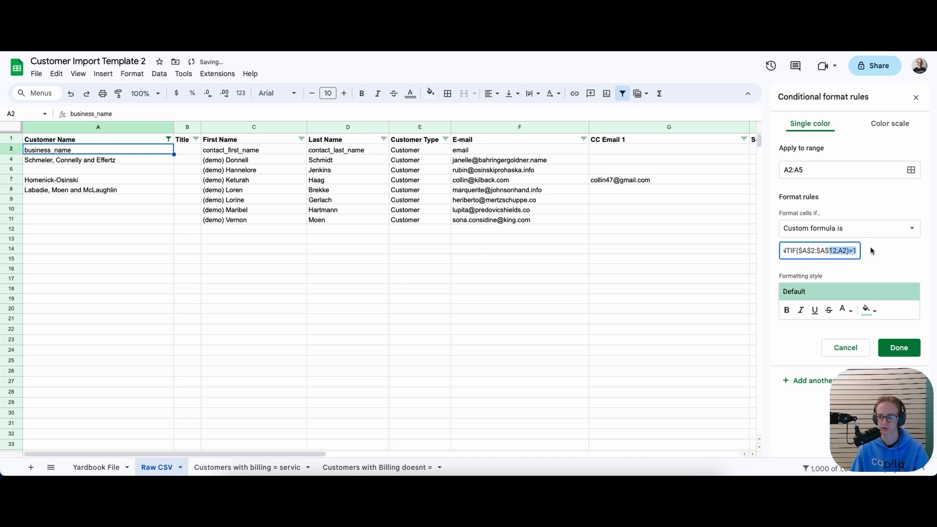
pyautogui.doubleClick(843, 251)
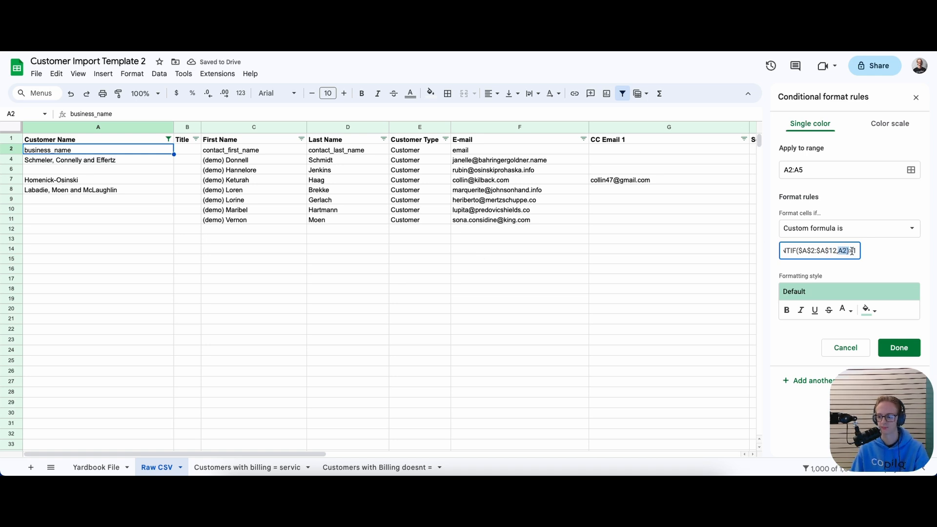
pyautogui.hotkey('ctrl', 'a')
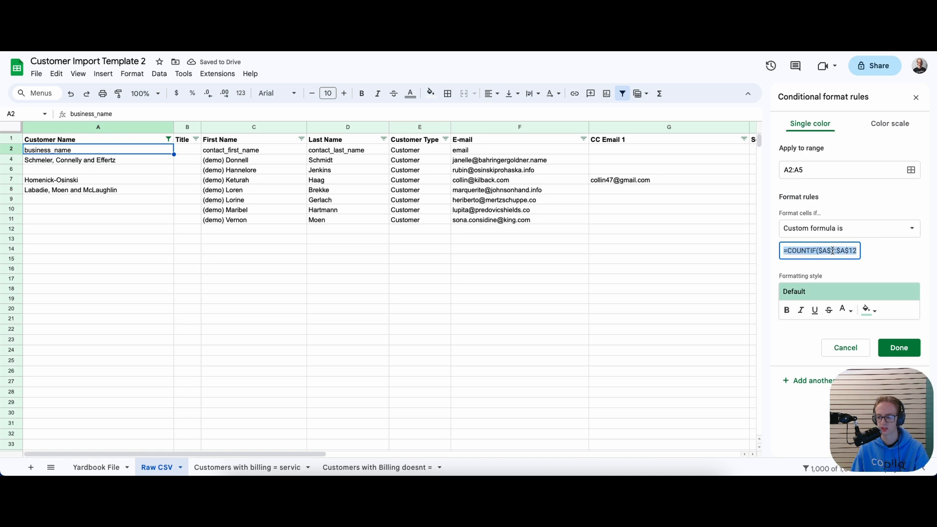
pyautogui.click(828, 251)
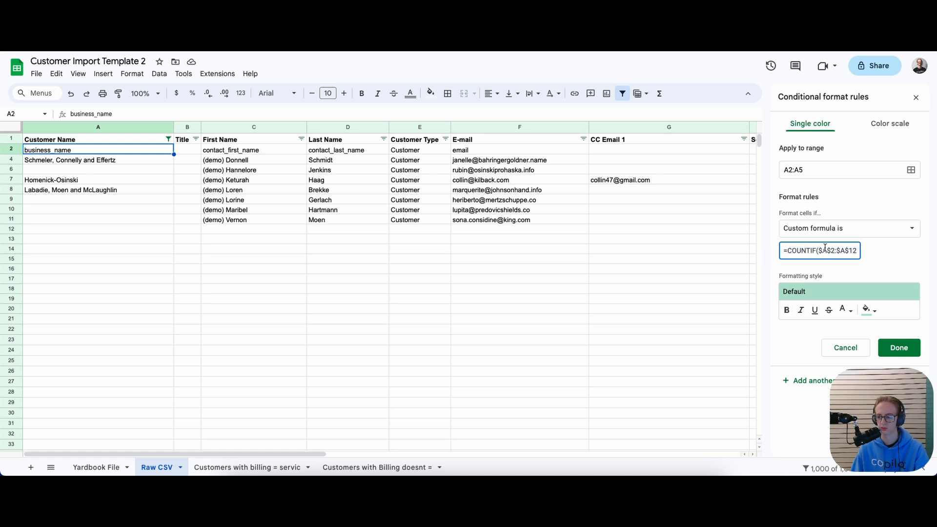
pyautogui.click(831, 249)
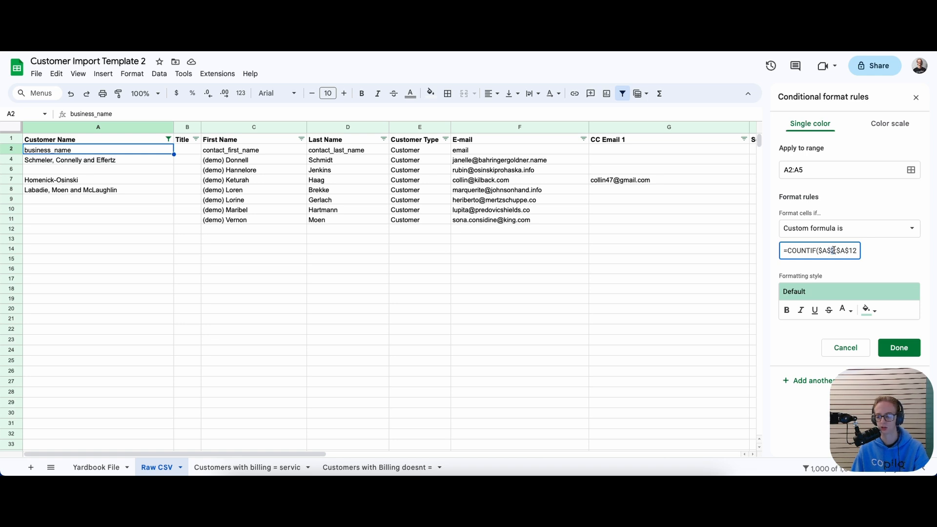
pyautogui.moveTo(848, 250)
pyautogui.mouseDown()
pyautogui.moveTo(856, 251)
pyautogui.moveTo(836, 247)
pyautogui.mouseUp()
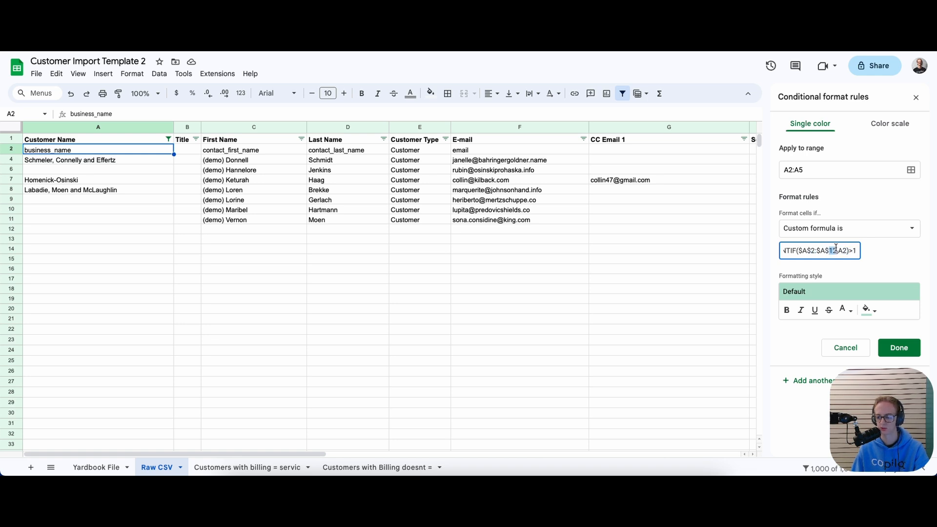
pyautogui.click(884, 345)
pyautogui.click(154, 171)
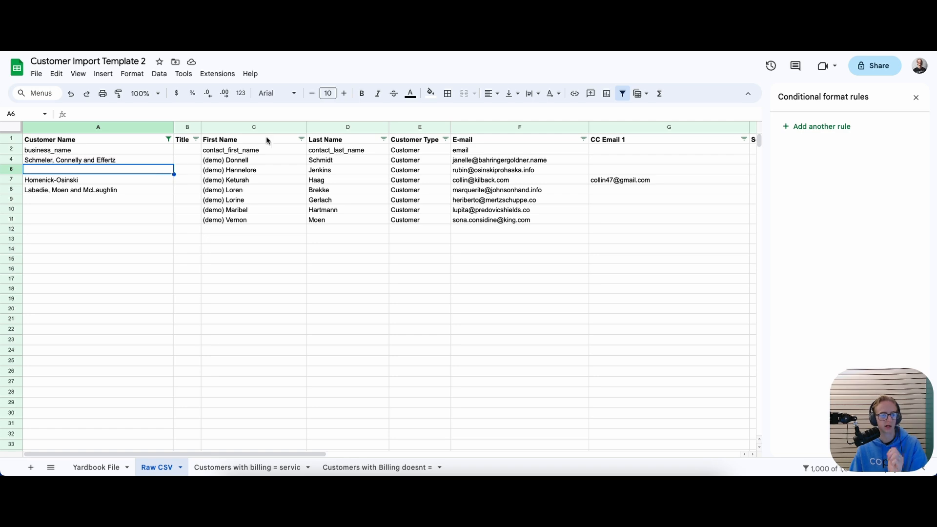
pyautogui.moveTo(250, 452); pyautogui.dragTo(435, 448)
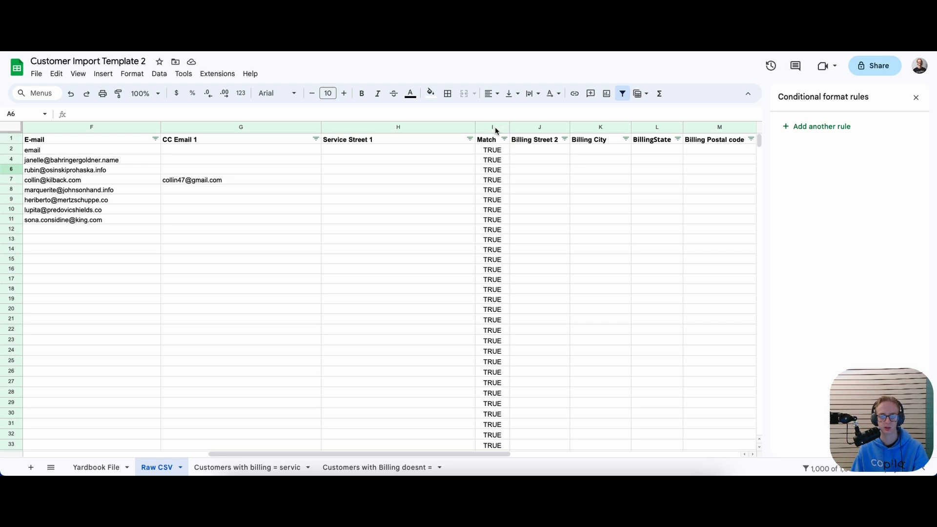
pyautogui.click(484, 151)
pyautogui.moveTo(210, 115); pyautogui.dragTo(75, 114)
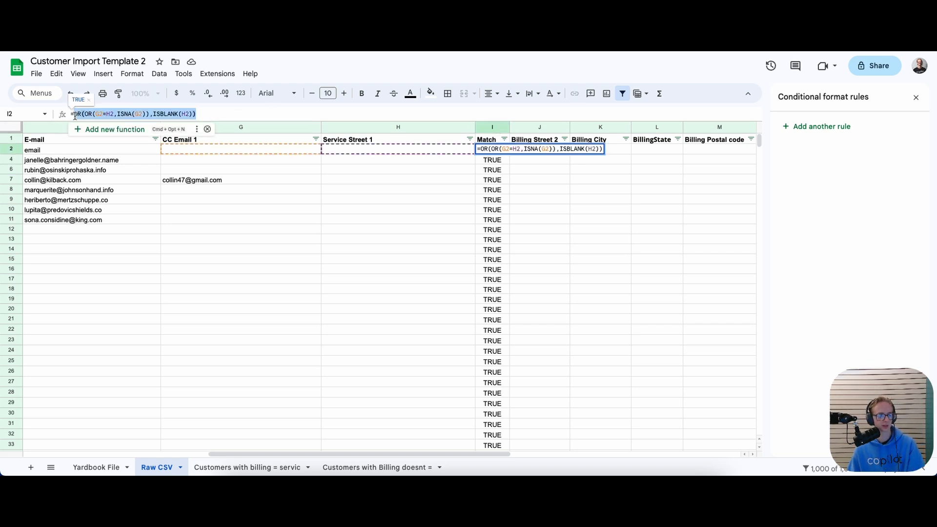
pyautogui.click(198, 112)
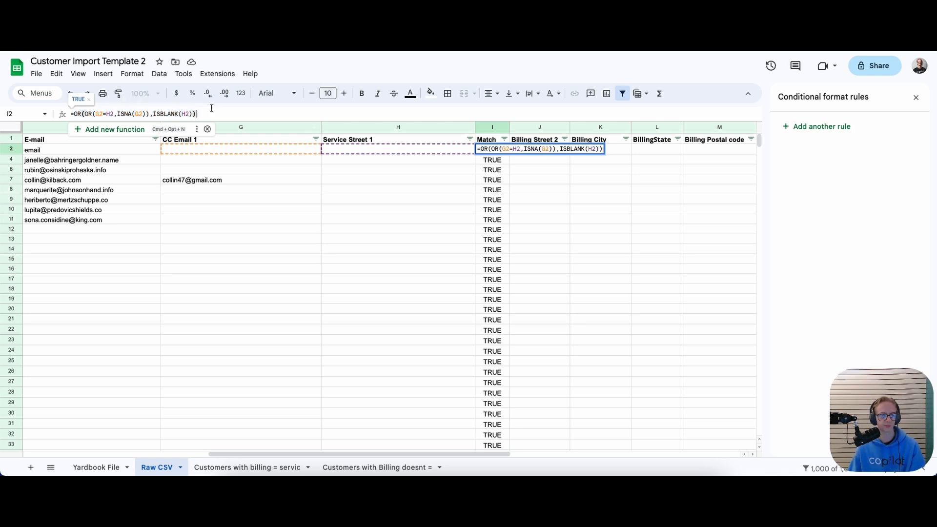
pyautogui.press('Escape')
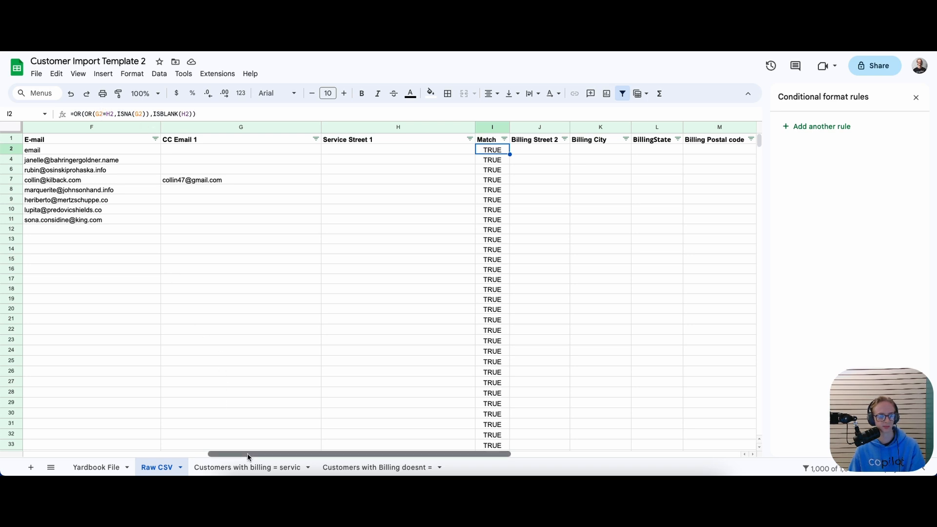
pyautogui.moveTo(251, 458); pyautogui.dragTo(291, 403)
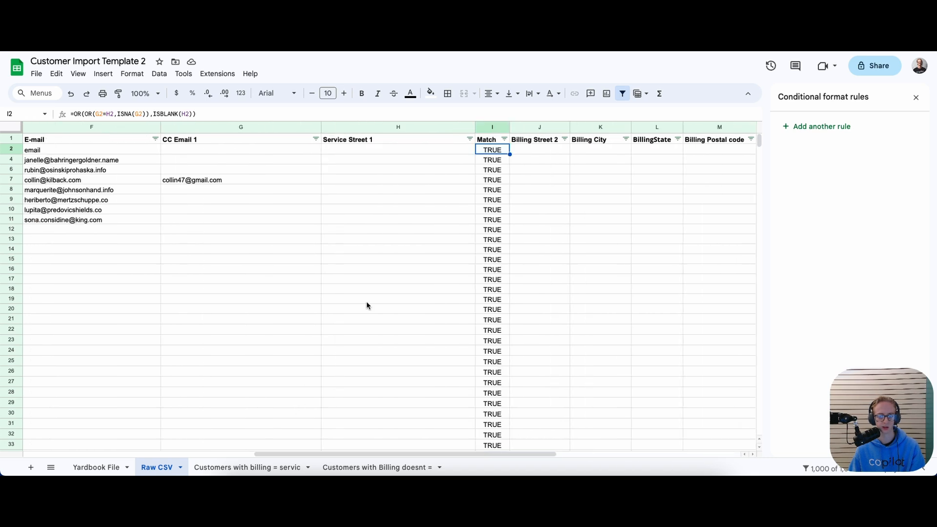
pyautogui.click(229, 128)
# Insert a column right of CC Email 1 and name its H1 header 'Billing Street 1'
pyautogui.rightClick(230, 128)
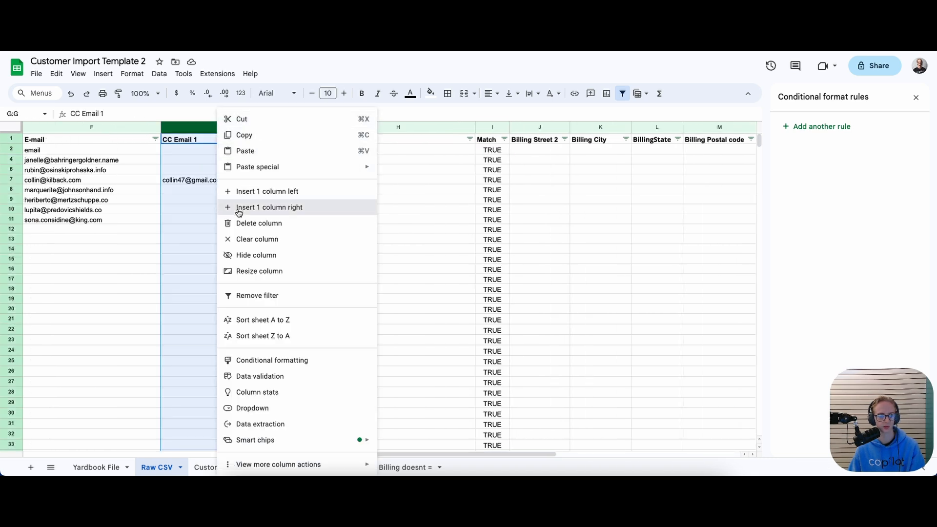
pyautogui.click(263, 208)
pyautogui.click(352, 139)
pyautogui.write('Bi')
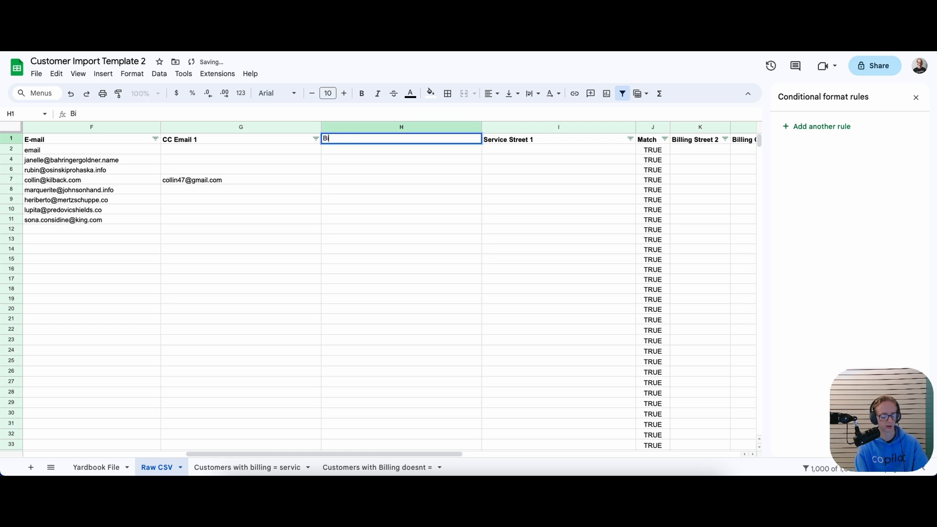
pyautogui.write('lling Street 1')
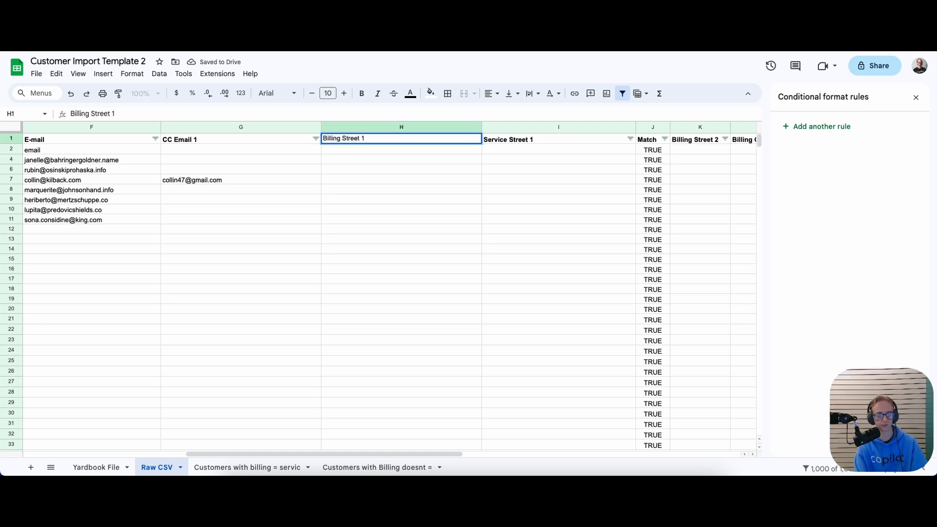
pyautogui.press('Return')
# In J2's Match formula, change the first G2 reference to H2
pyautogui.press('Right')
pyautogui.press('Right')
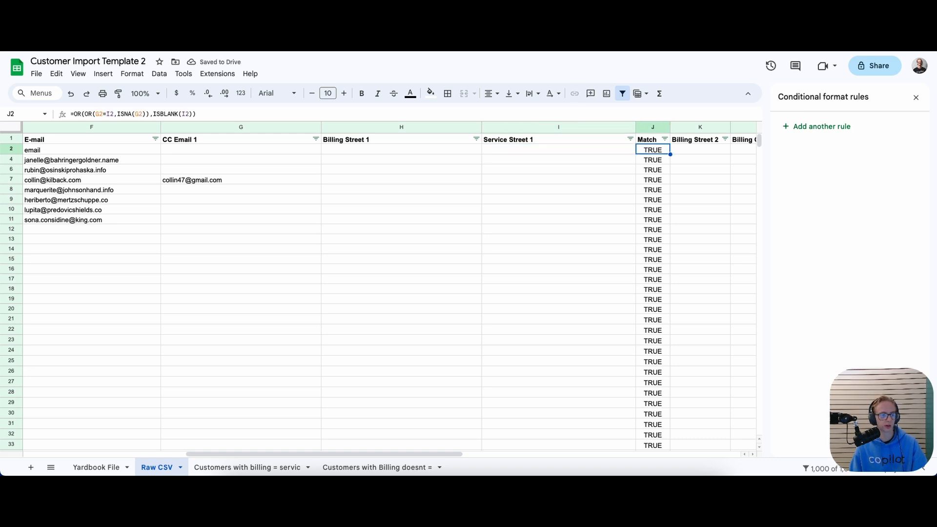
pyautogui.click(101, 111)
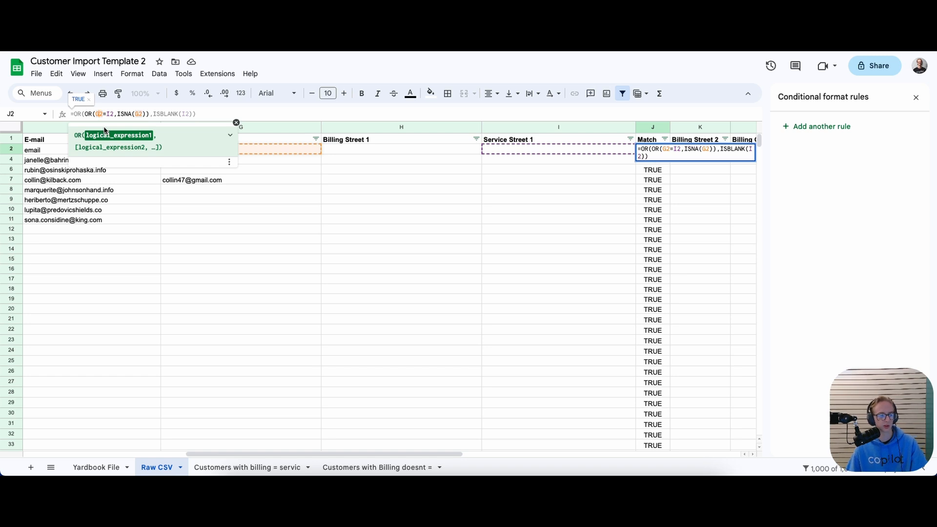
pyautogui.moveTo(74, 113); pyautogui.dragTo(98, 111)
pyautogui.click(101, 111)
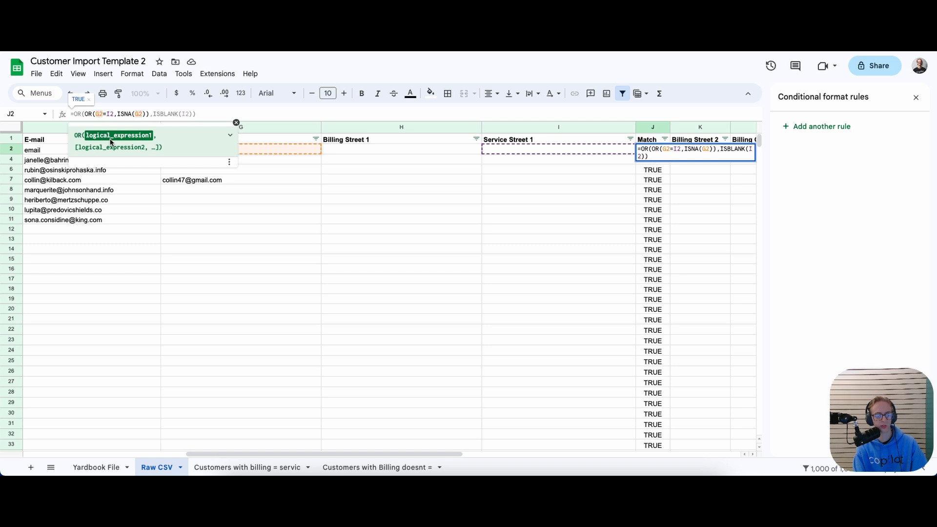
pyautogui.press('BackSpace')
pyautogui.write('H')
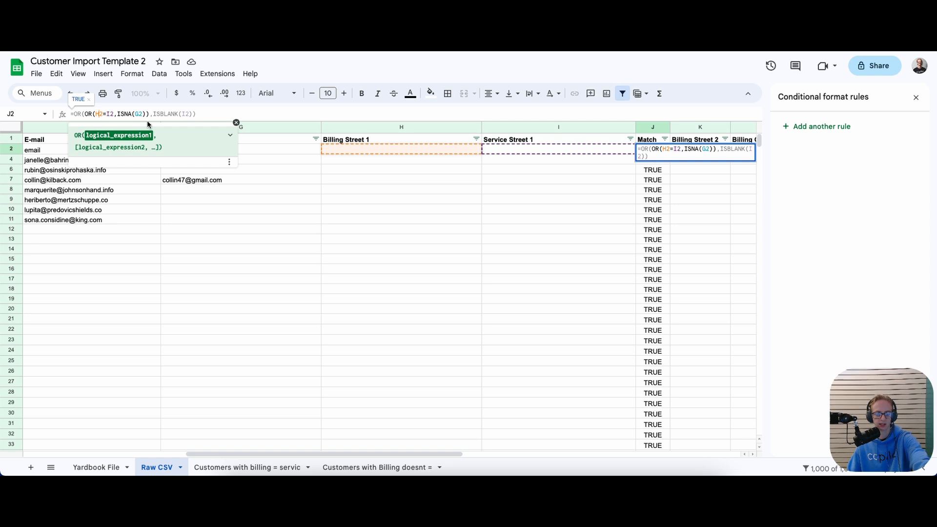
# Change ISNA(G2) to ISNA(H2), committing J2 as =OR(OR(H2=I2,ISNA(H2)),ISBLANK(I2))
pyautogui.click(111, 115)
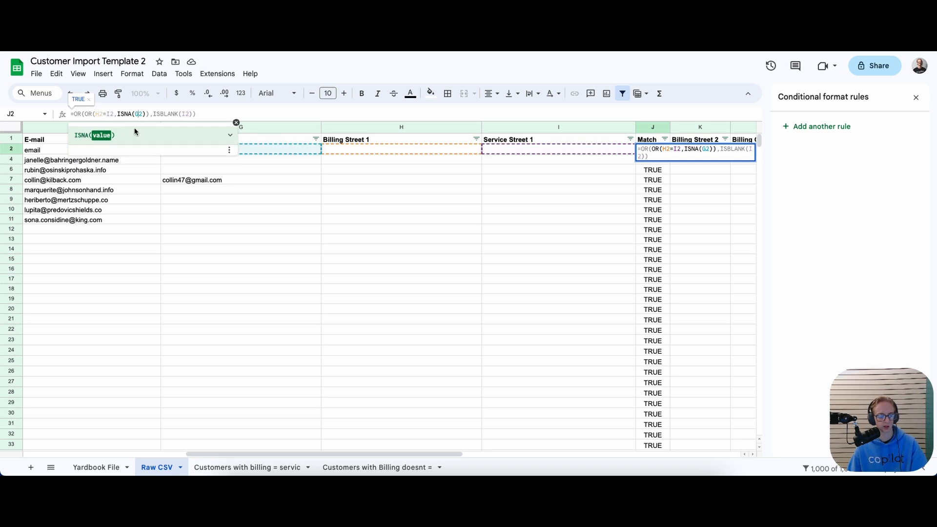
pyautogui.click(139, 114)
pyautogui.press('BackSpace')
pyautogui.write('H')
pyautogui.click(164, 114)
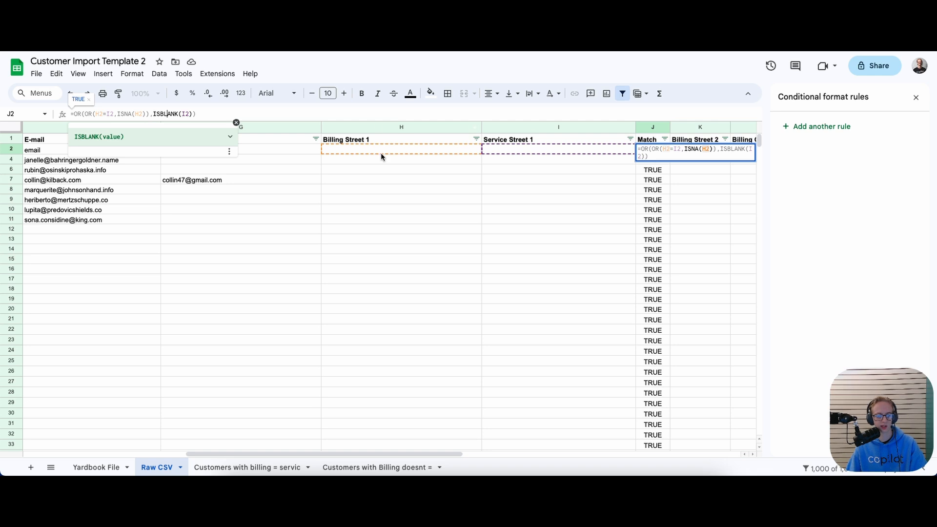
pyautogui.click(420, 182)
pyautogui.click(657, 151)
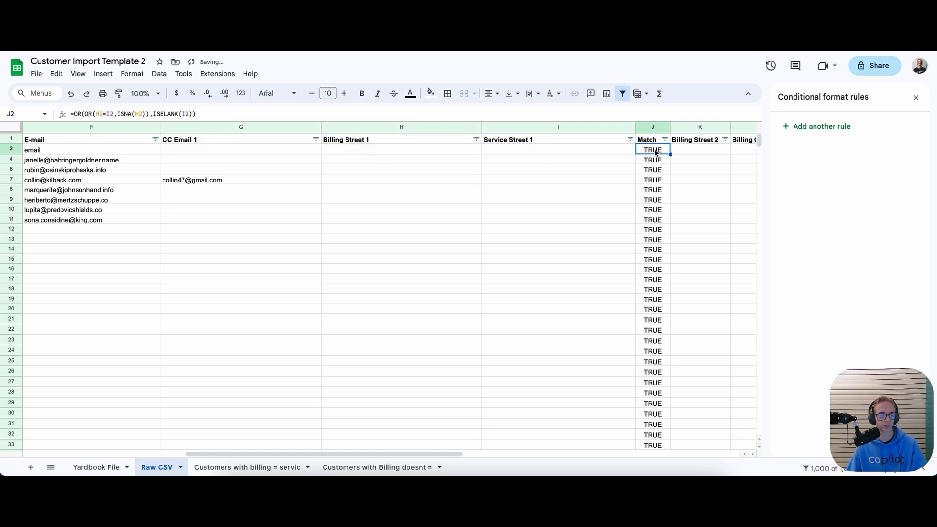
# Clear the old Match formulas from J4 down to the bottom of column J
pyautogui.click(652, 160)
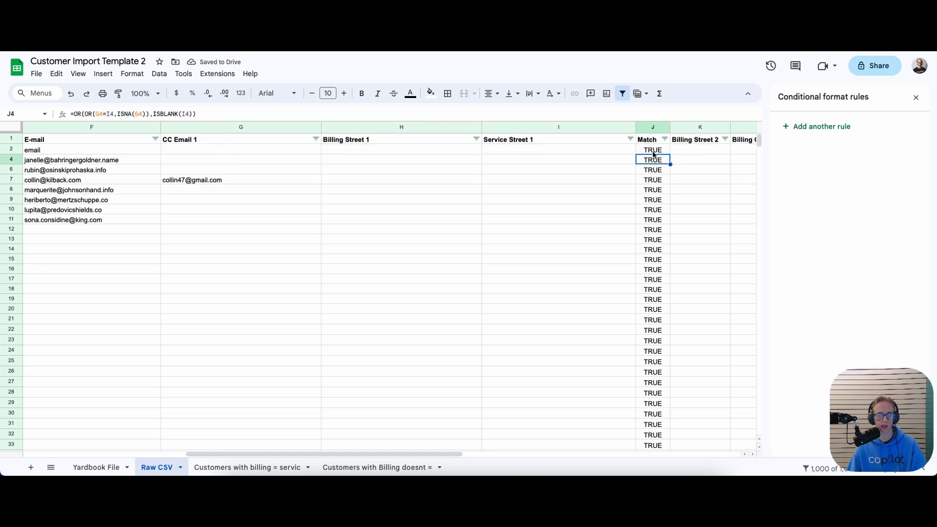
pyautogui.click(654, 151)
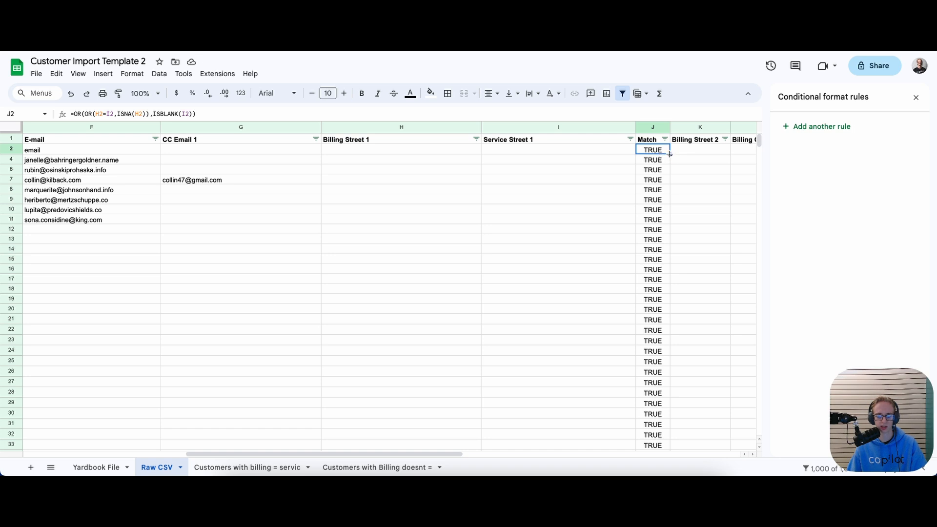
pyautogui.click(664, 160)
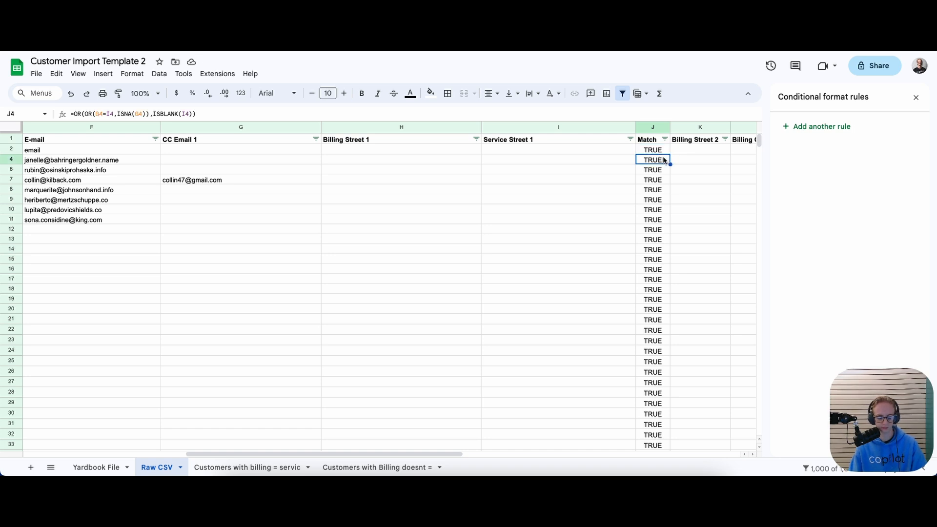
pyautogui.hotkey('ctrl', 'shift', 'Down')
pyautogui.press('Delete')
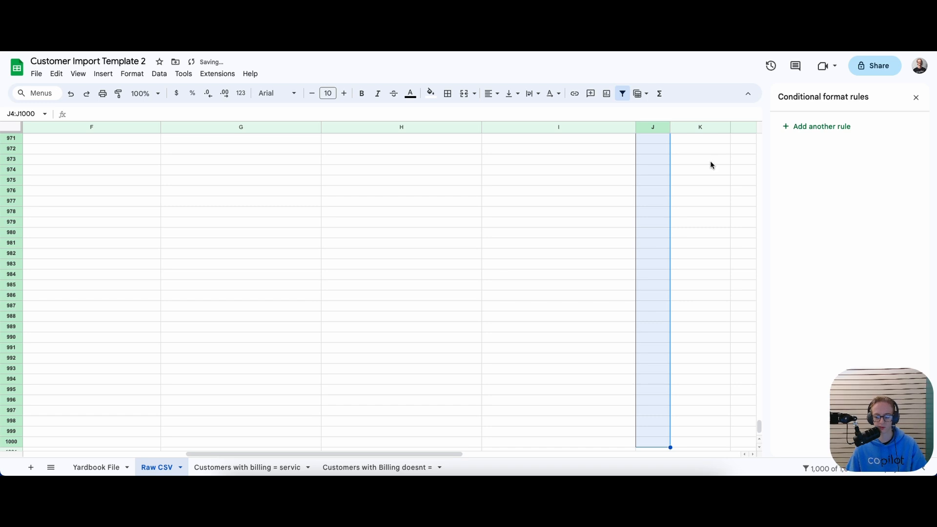
pyautogui.moveTo(759, 426); pyautogui.dragTo(743, 142)
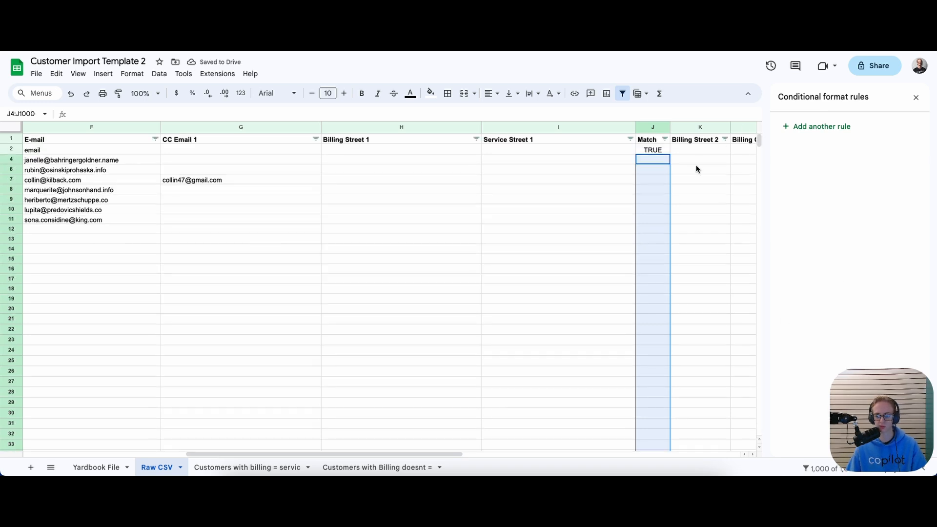
pyautogui.click(683, 167)
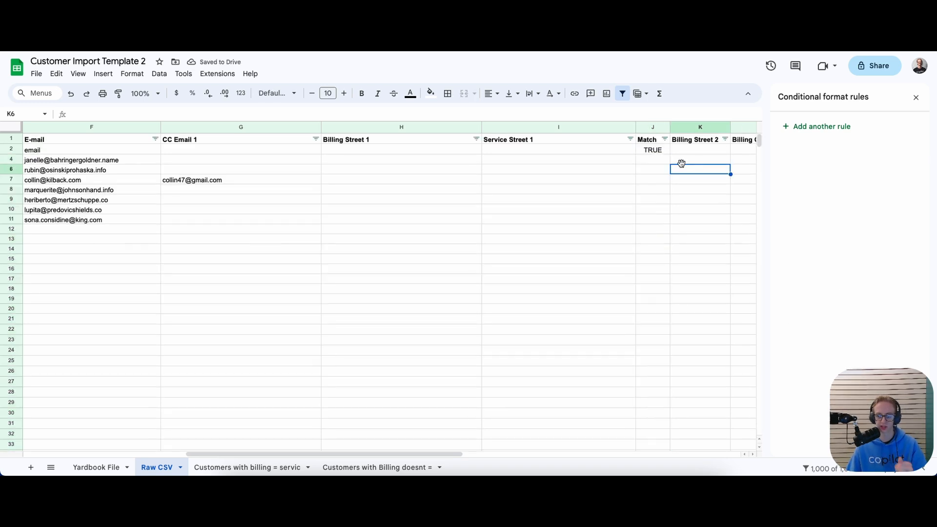
# Copy J2's Match formula down column J to row 1003
pyautogui.click(637, 151)
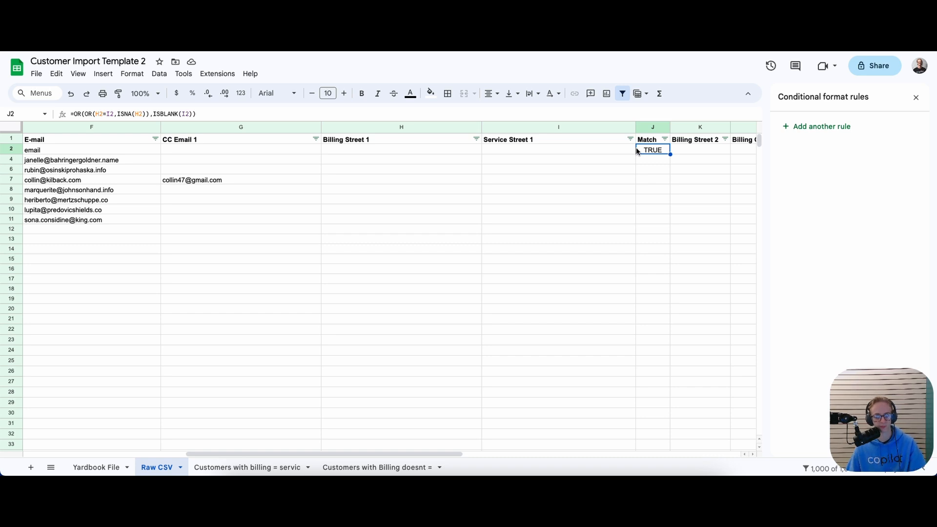
pyautogui.hotkey('ctrl', 'c')
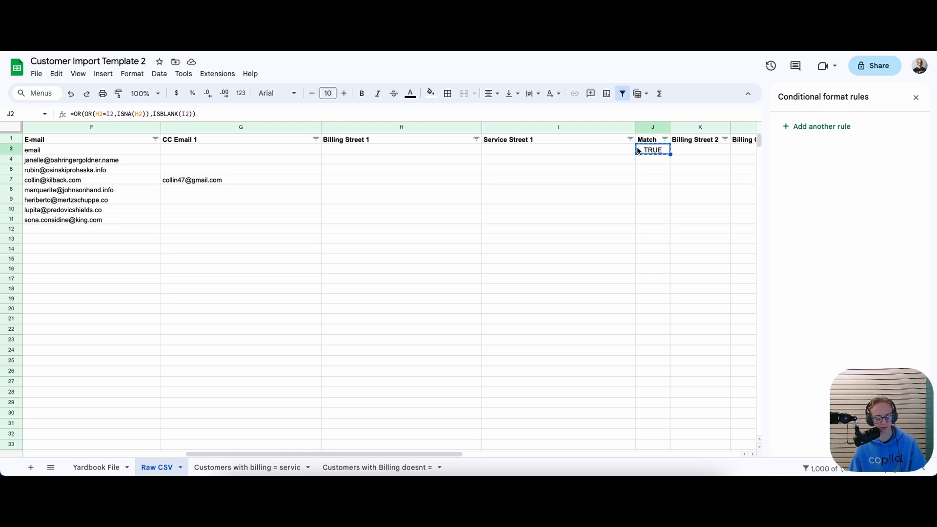
pyautogui.hotkey('ctrl', 'shift', 'Down')
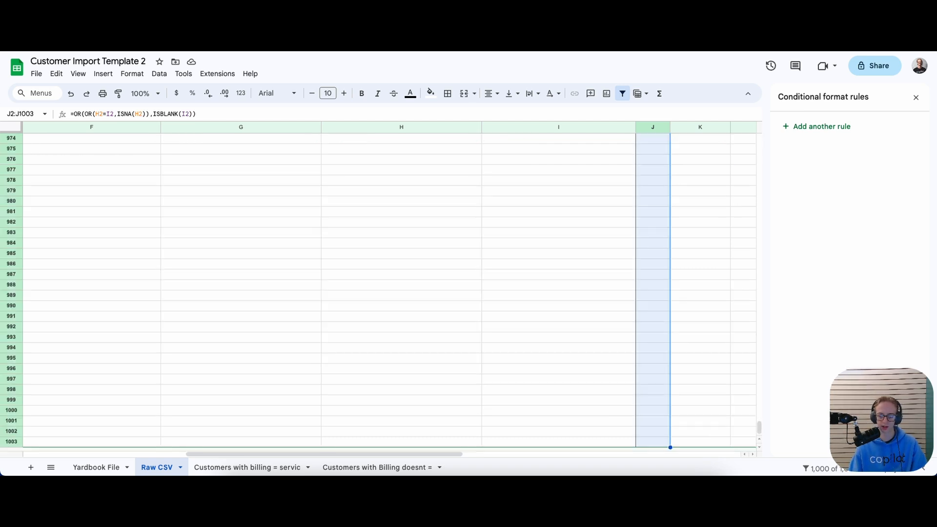
pyautogui.hotkey('ctrl', 'v')
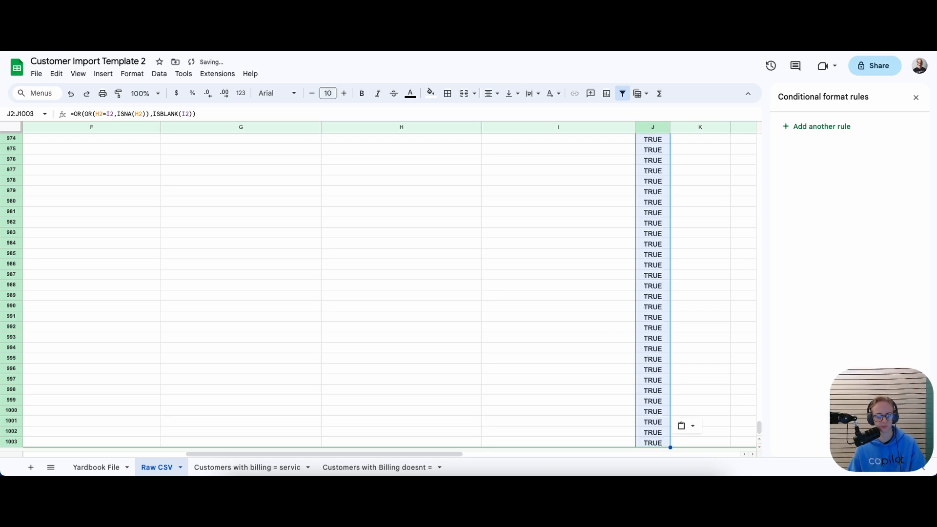
pyautogui.click(663, 265)
pyautogui.click(611, 271)
pyautogui.click(663, 305)
pyautogui.press('Down')
pyautogui.press('Down')
pyautogui.press('Down')
pyautogui.press('Down')
pyautogui.press('Down')
pyautogui.press('Down')
pyautogui.press('Down')
pyautogui.press('Down')
pyautogui.press('Down')
pyautogui.press('Down')
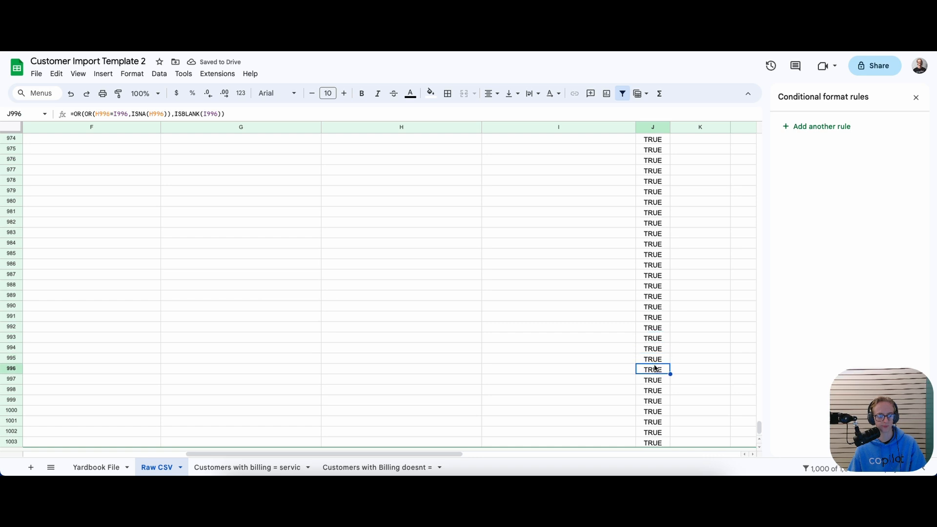
pyautogui.scroll(-1, 623, 294)
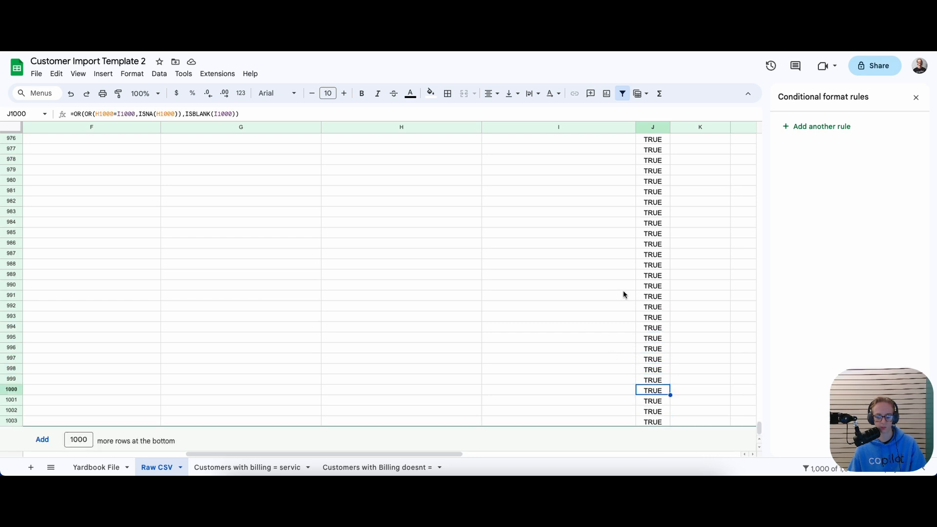
pyautogui.click(660, 422)
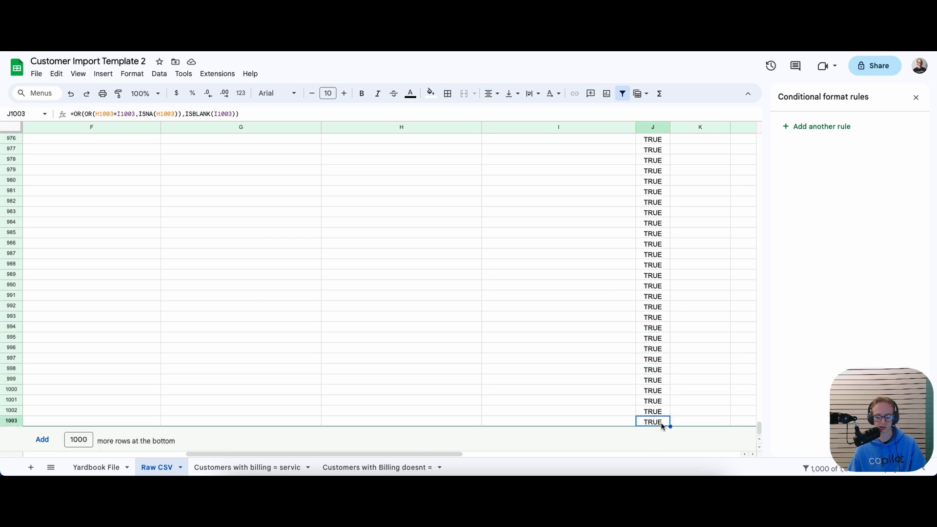
# Delete the extra Match values in J12:J1003 below the data rows
pyautogui.moveTo(758, 427); pyautogui.dragTo(764, 137)
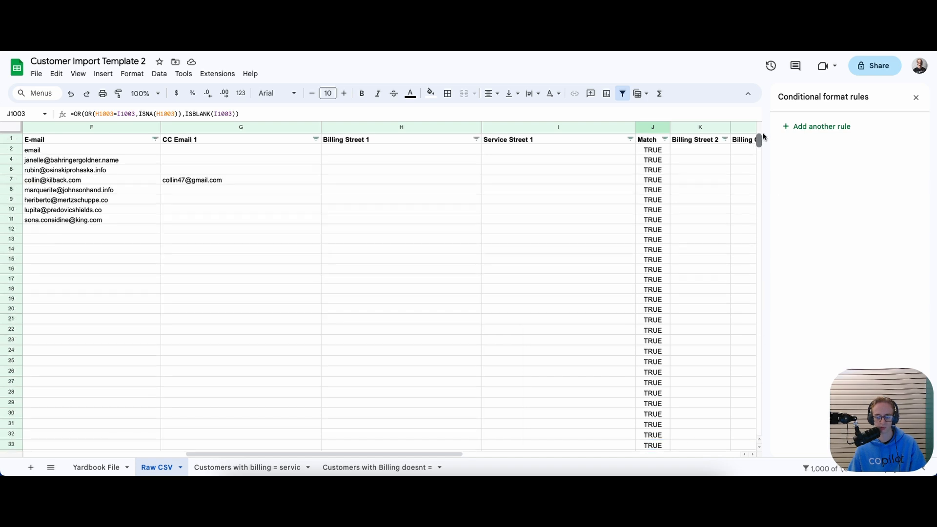
pyautogui.keyDown('shift'); pyautogui.click(640, 229); pyautogui.keyUp('shift')
pyautogui.press('Delete')
pyautogui.click(627, 229)
pyautogui.moveTo(439, 454); pyautogui.dragTo(276, 455)
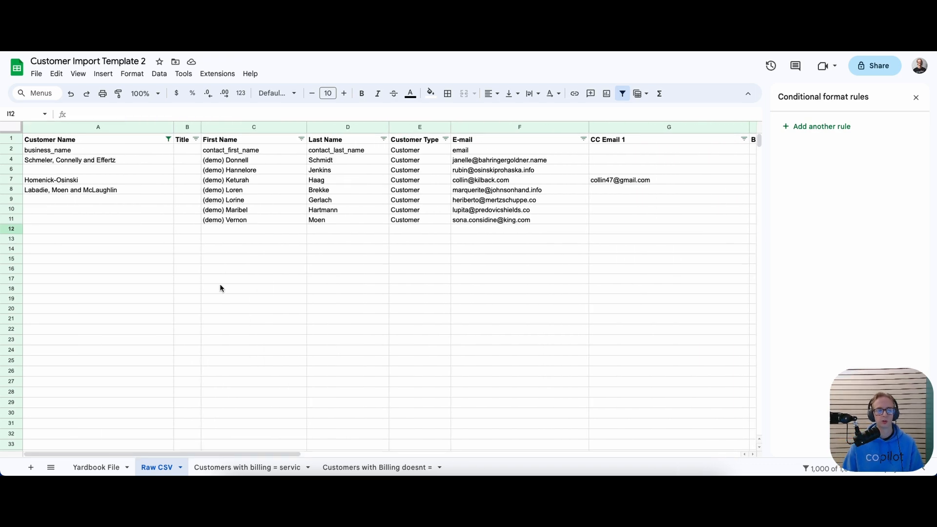
# Start a new conditional formatting rule on column A using the Custom formula is condition
pyautogui.click(85, 129)
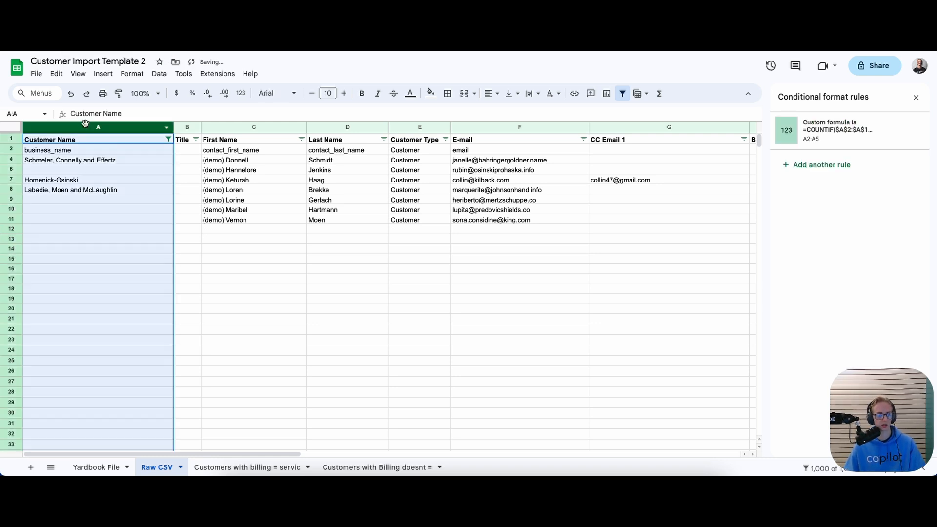
pyautogui.click(132, 75)
pyautogui.click(129, 240)
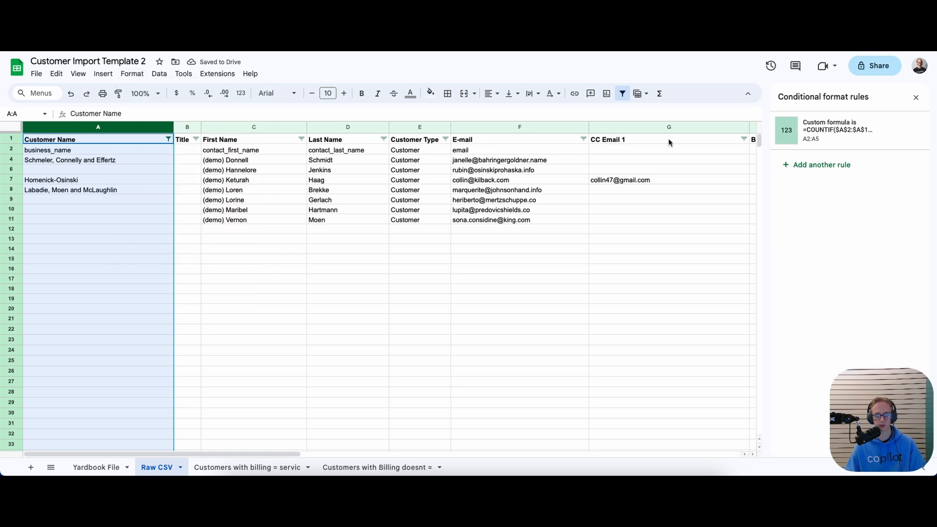
pyautogui.click(822, 171)
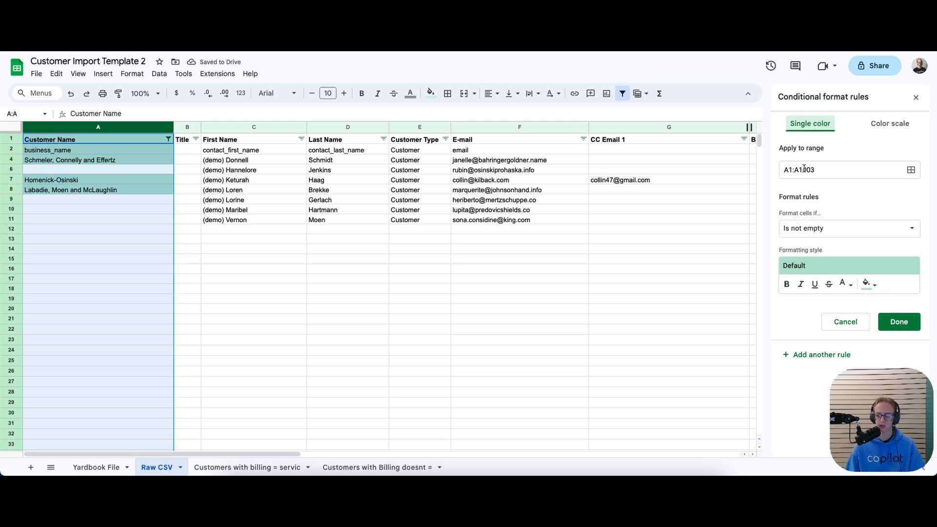
pyautogui.click(829, 229)
pyautogui.moveTo(877, 241); pyautogui.dragTo(876, 311)
pyautogui.moveTo(879, 438); pyautogui.dragTo(53, 438)
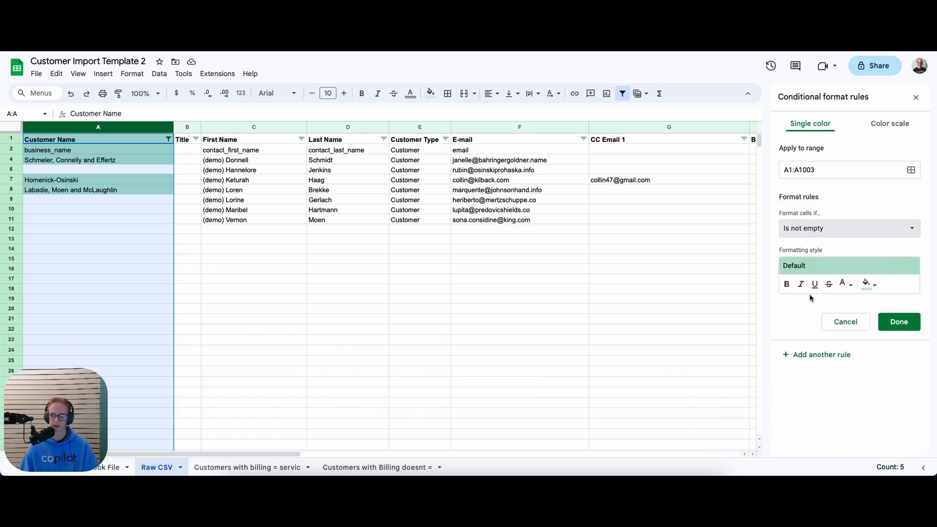
pyautogui.click(811, 230)
pyautogui.scroll(-3, 812, 273)
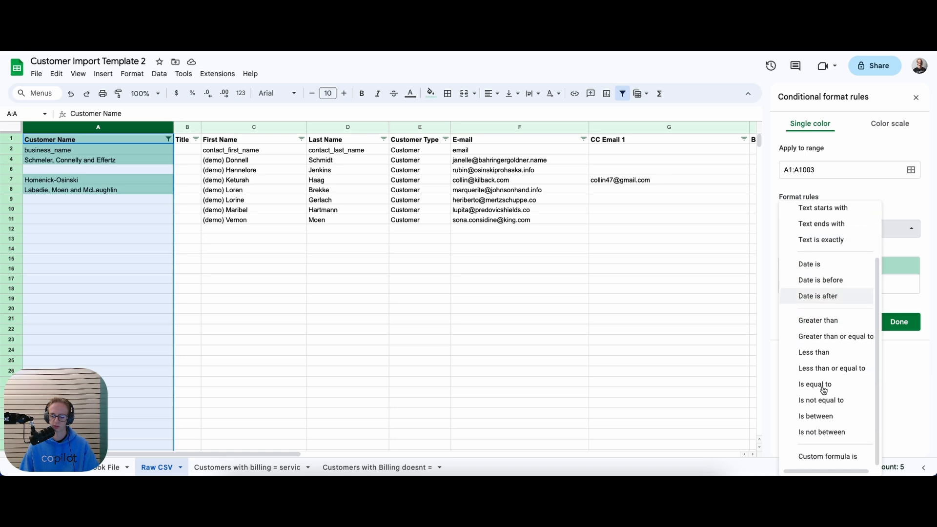
pyautogui.click(820, 456)
pyautogui.click(810, 249)
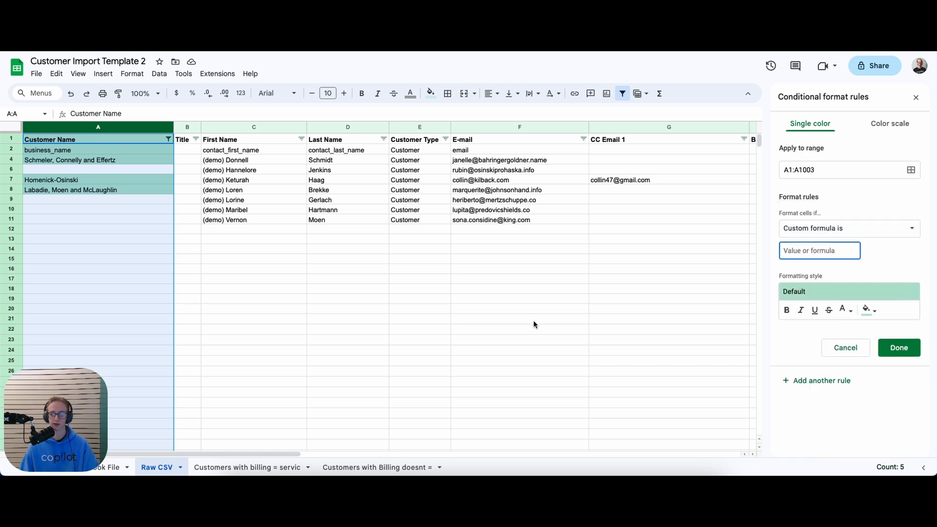
# Set the new rule's range to A2:A12, then cancel it and close the rules panel
pyautogui.click(793, 169)
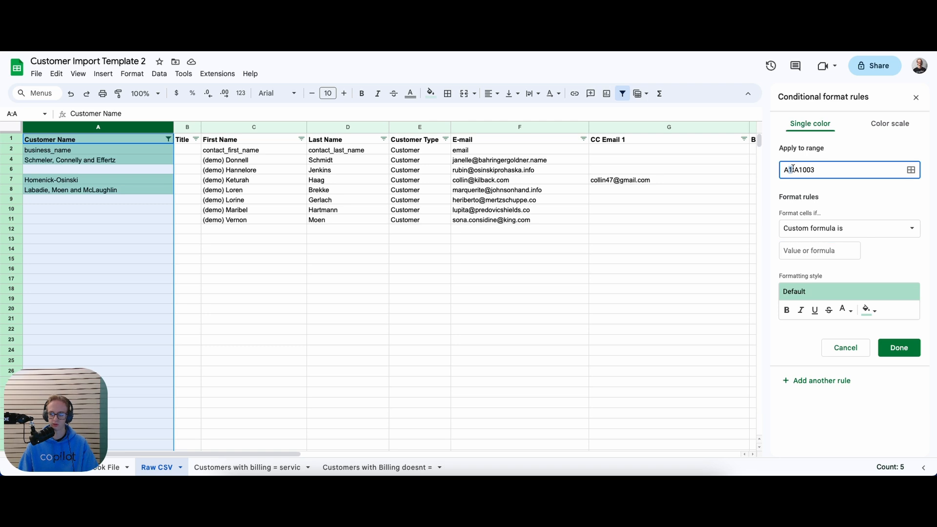
pyautogui.press('BackSpace')
pyautogui.write('2')
pyautogui.moveTo(828, 167); pyautogui.dragTo(807, 169)
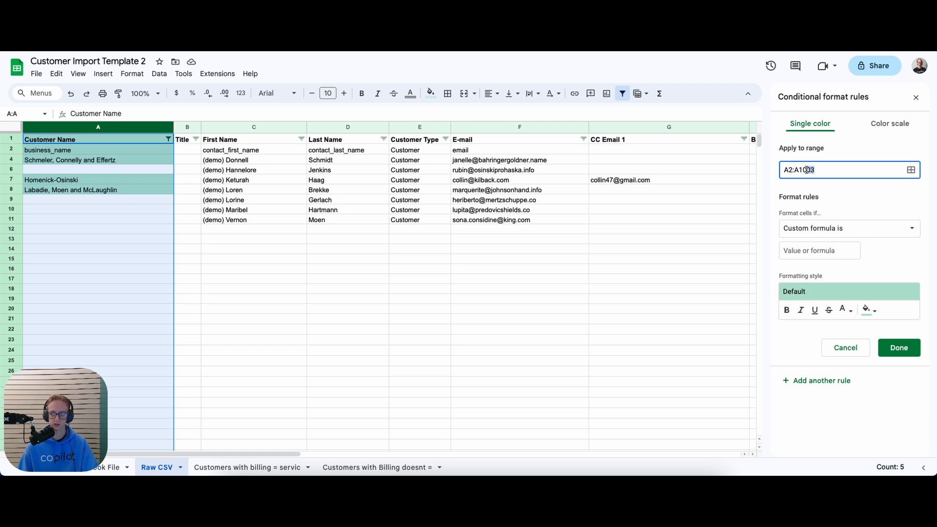
pyautogui.press('BackSpace')
pyautogui.press('BackSpace')
pyautogui.write('2')
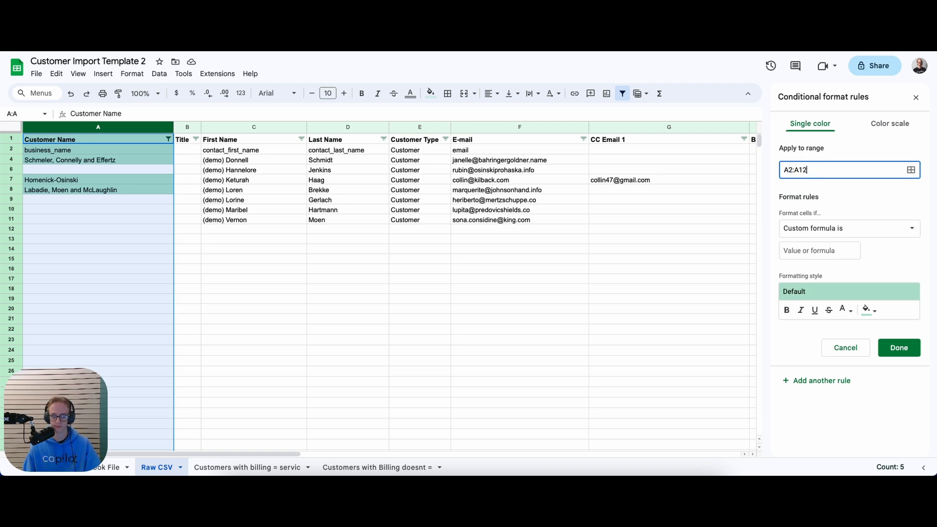
pyautogui.click(833, 347)
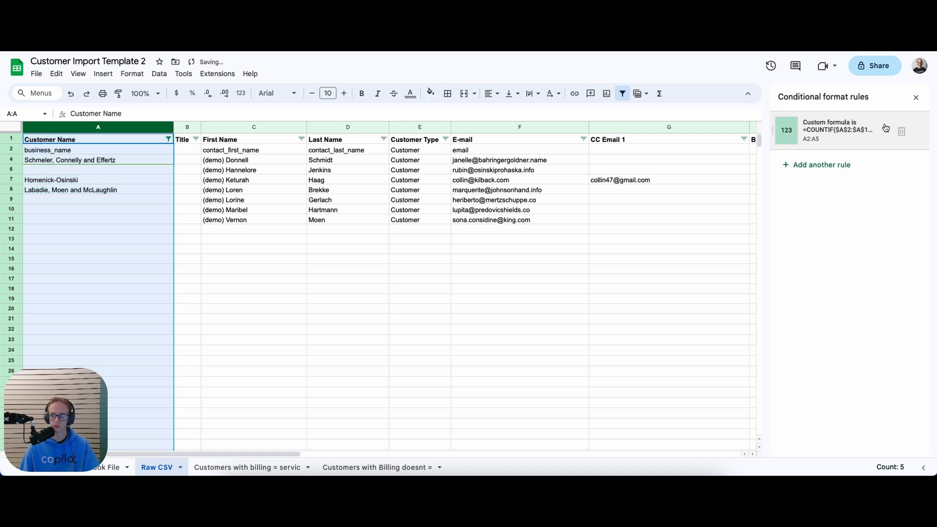
pyautogui.click(915, 97)
pyautogui.moveTo(61, 431); pyautogui.dragTo(831, 428)
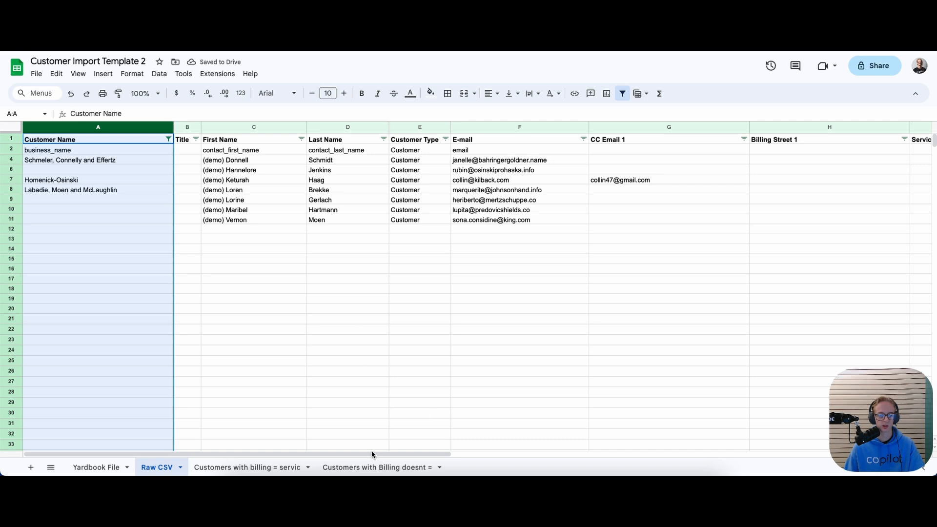
pyautogui.moveTo(439, 451); pyautogui.dragTo(599, 455)
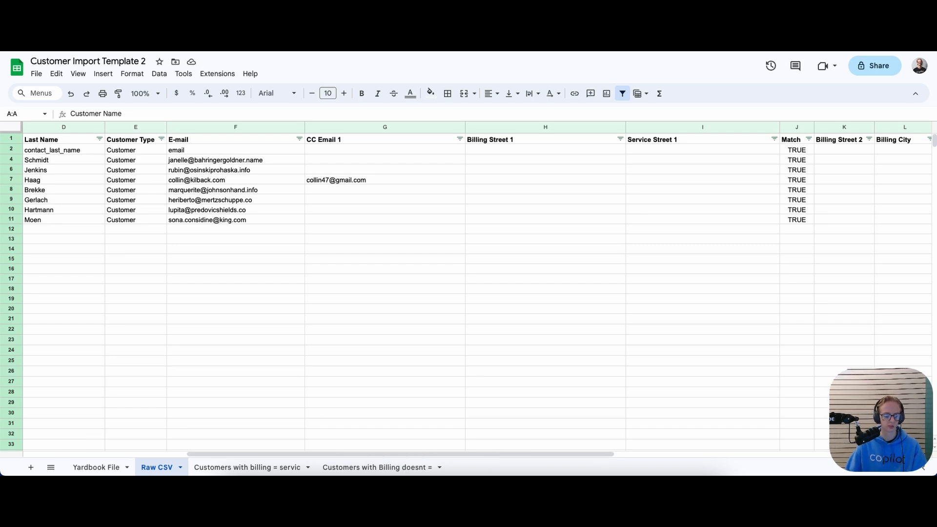
pyautogui.click(111, 467)
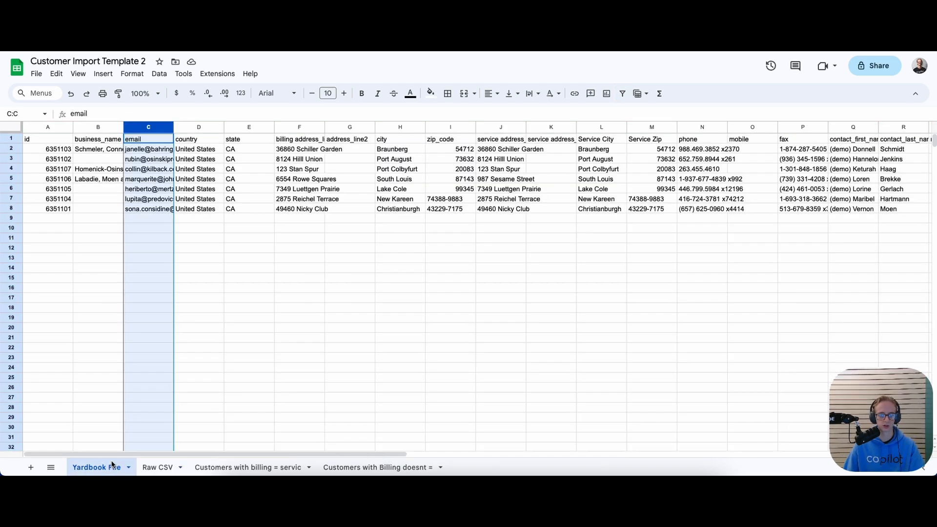
pyautogui.click(300, 126)
pyautogui.click(147, 467)
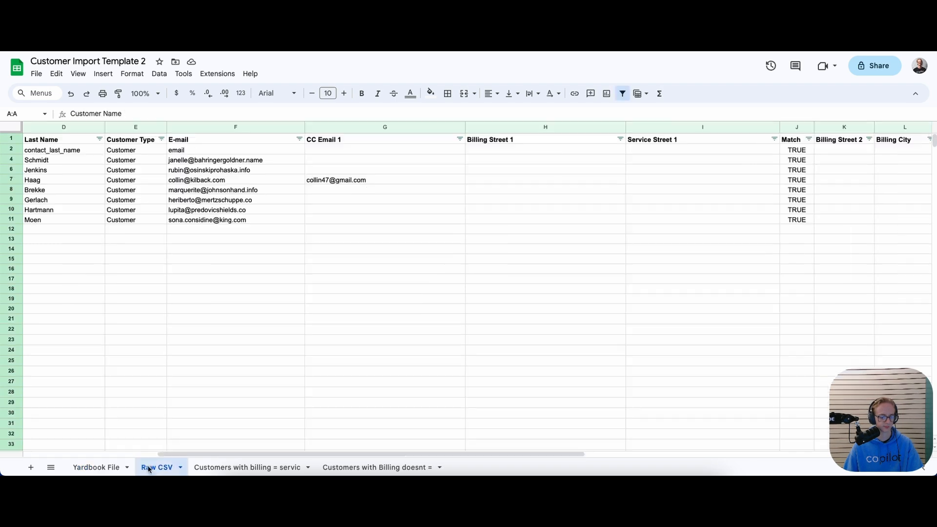
pyautogui.click(486, 150)
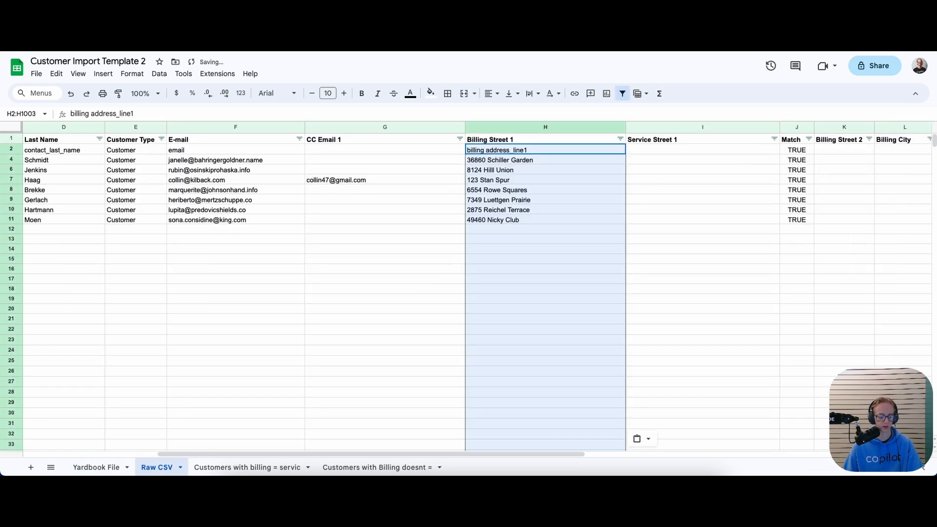
pyautogui.click(102, 465)
pyautogui.click(349, 150)
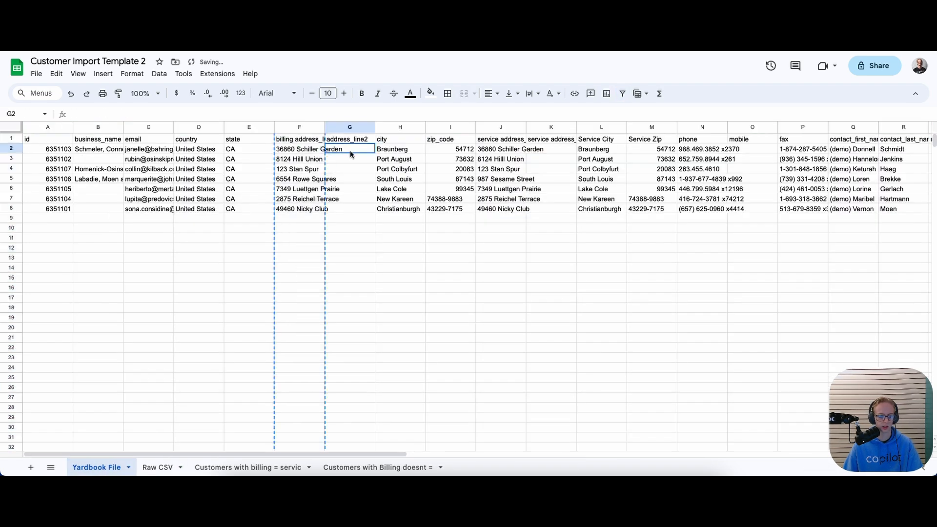
pyautogui.click(389, 155)
pyautogui.click(508, 153)
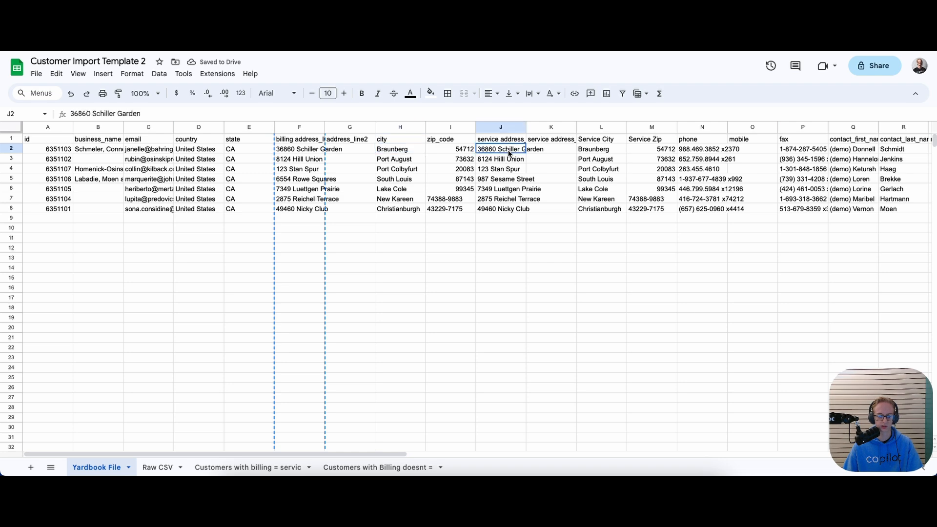
pyautogui.click(512, 127)
pyautogui.click(155, 465)
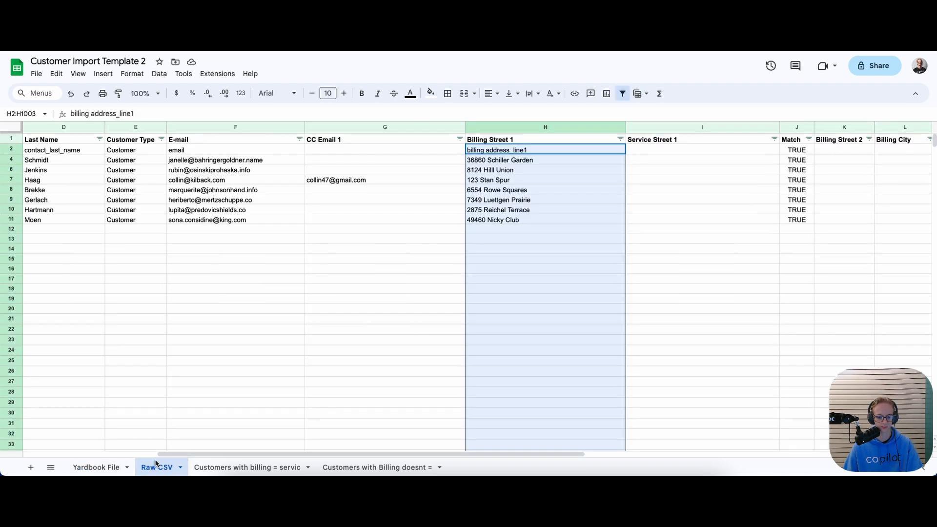
pyautogui.click(639, 149)
pyautogui.hotkey('ctrl', 'v')
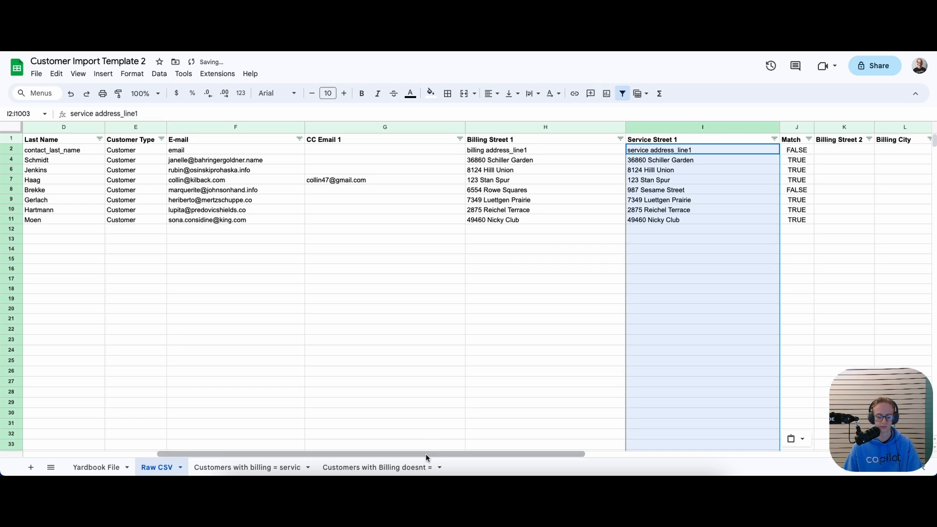
pyautogui.moveTo(428, 453); pyautogui.dragTo(479, 453)
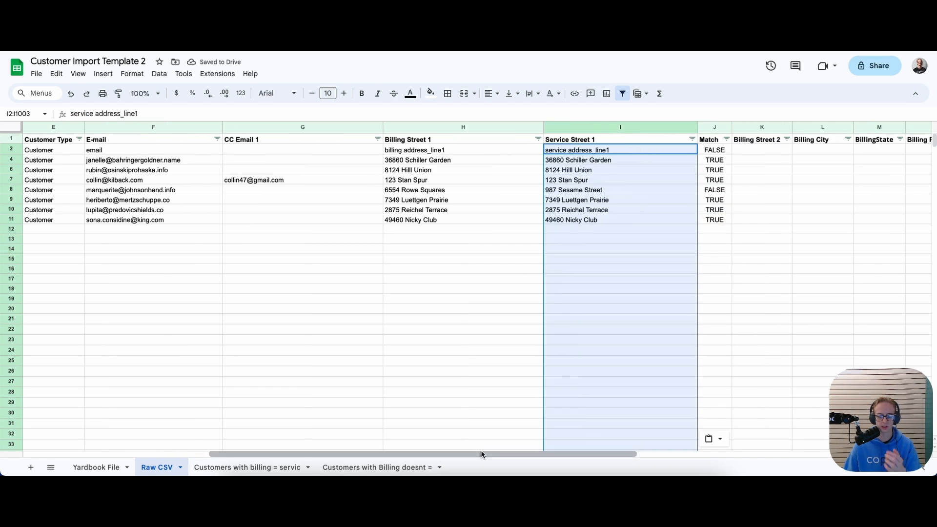
pyautogui.click(708, 152)
pyautogui.click(633, 151)
pyautogui.click(532, 152)
pyautogui.click(586, 153)
pyautogui.click(510, 153)
pyautogui.click(595, 153)
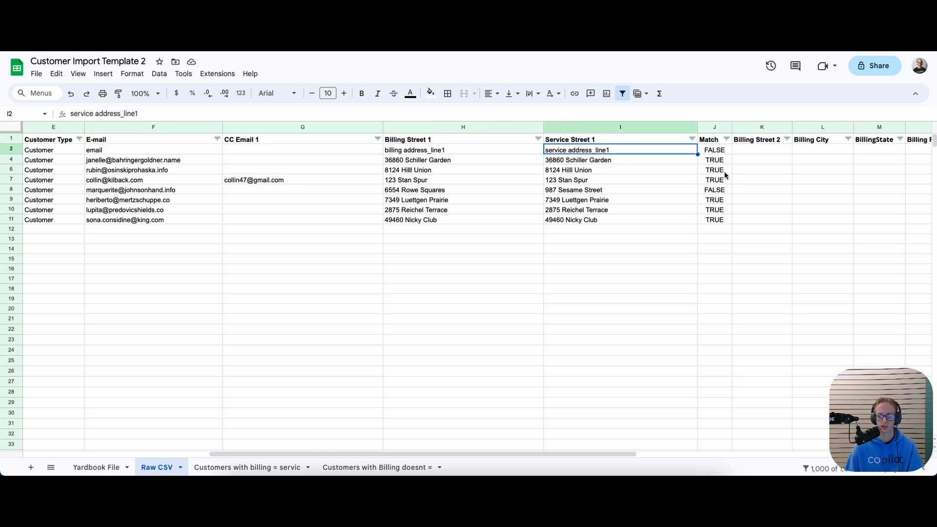
pyautogui.click(695, 195)
pyautogui.click(503, 193)
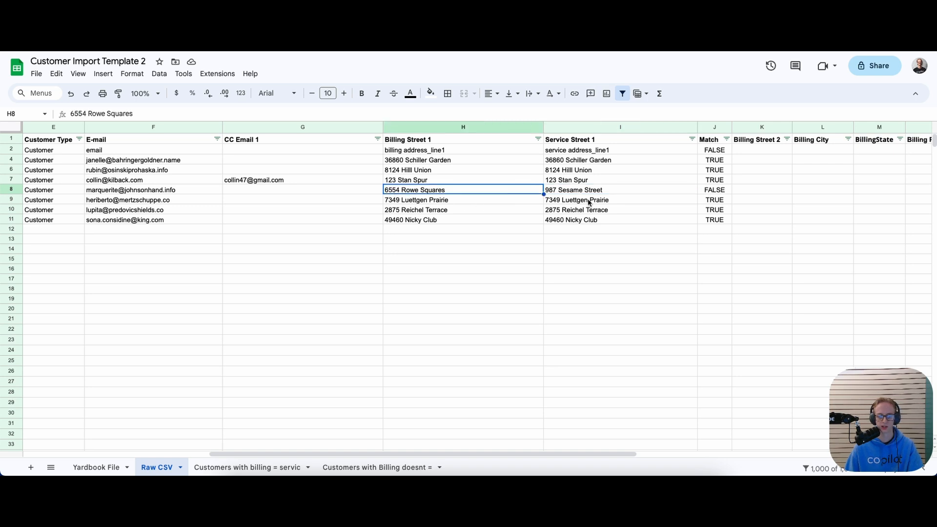
# Compare row 8's billing and service streets against its Match formula result
pyautogui.click(560, 190)
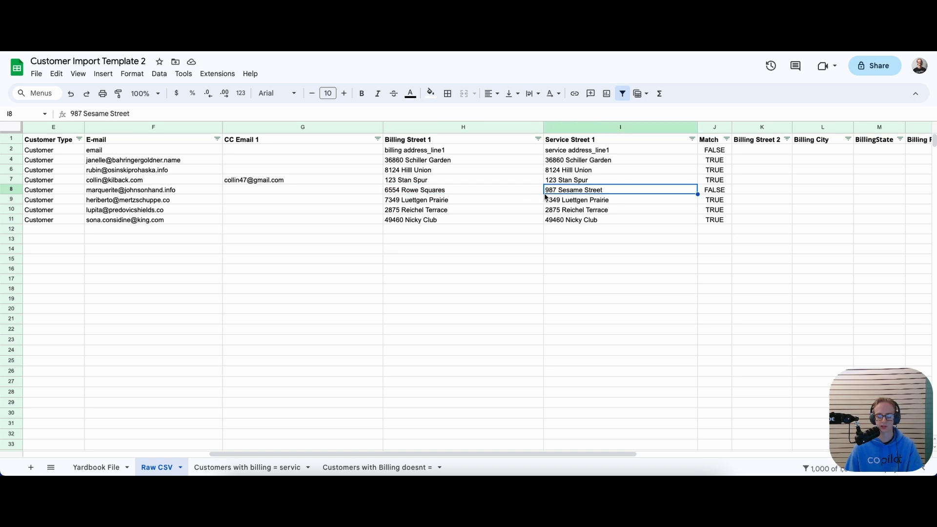
pyautogui.click(720, 193)
pyautogui.click(645, 186)
pyautogui.click(493, 188)
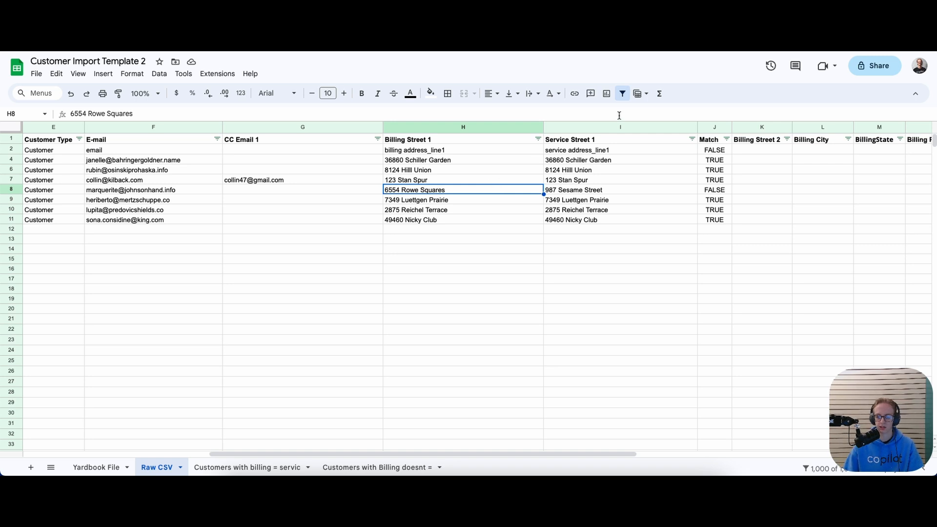
pyautogui.moveTo(474, 453); pyautogui.dragTo(569, 472)
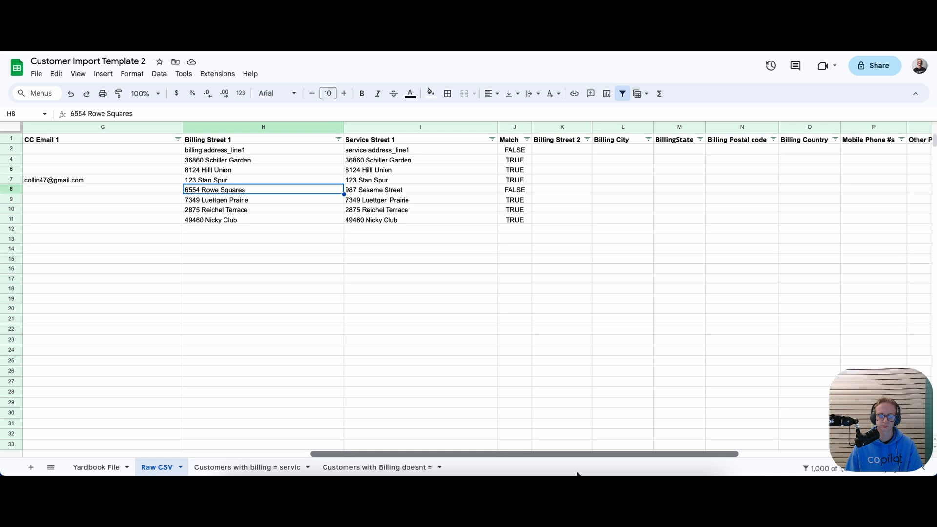
pyautogui.click(435, 299)
pyautogui.moveTo(450, 448); pyautogui.dragTo(497, 452)
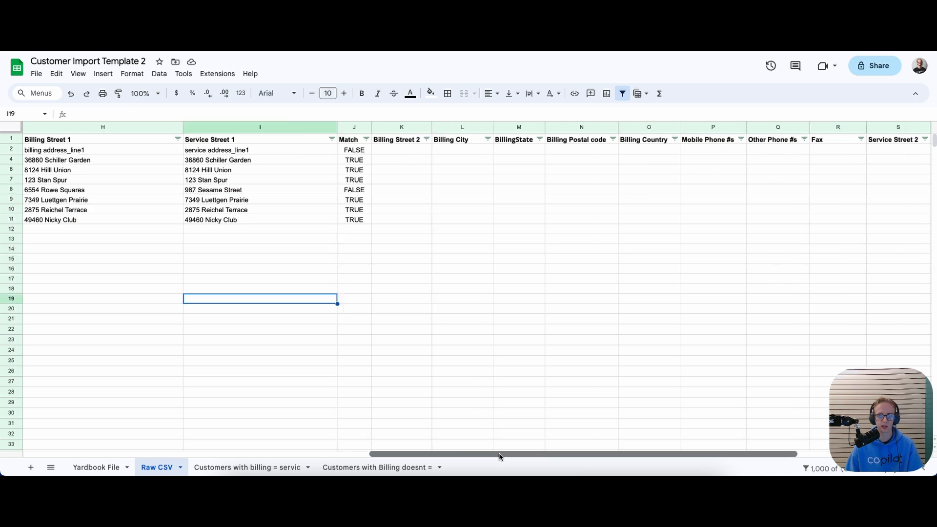
# Select Billing Street 2 cell K2, then open the empty 'Customers with billing = service' sheet
pyautogui.click(412, 151)
pyautogui.click(441, 152)
pyautogui.click(394, 153)
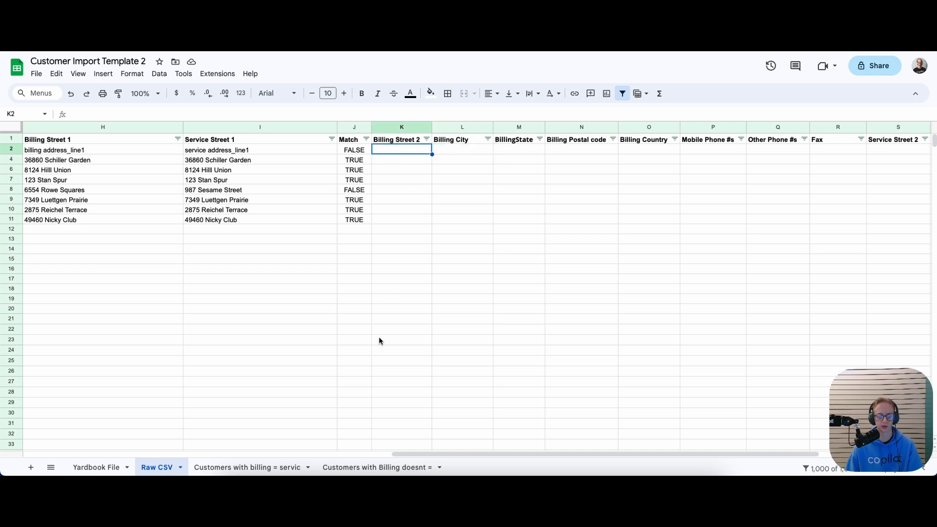
pyautogui.click(224, 468)
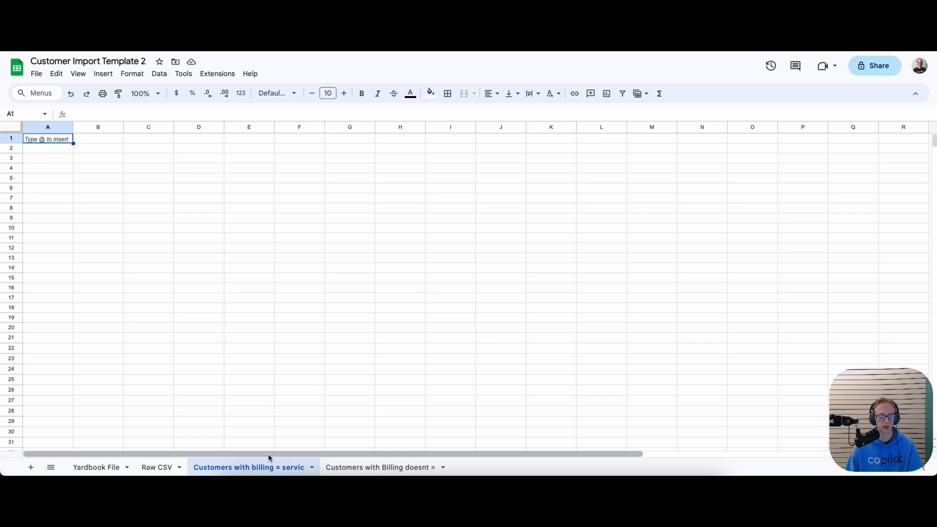
# Copy Yardbook File's Service City column L into Raw CSV starting at T2
pyautogui.click(102, 465)
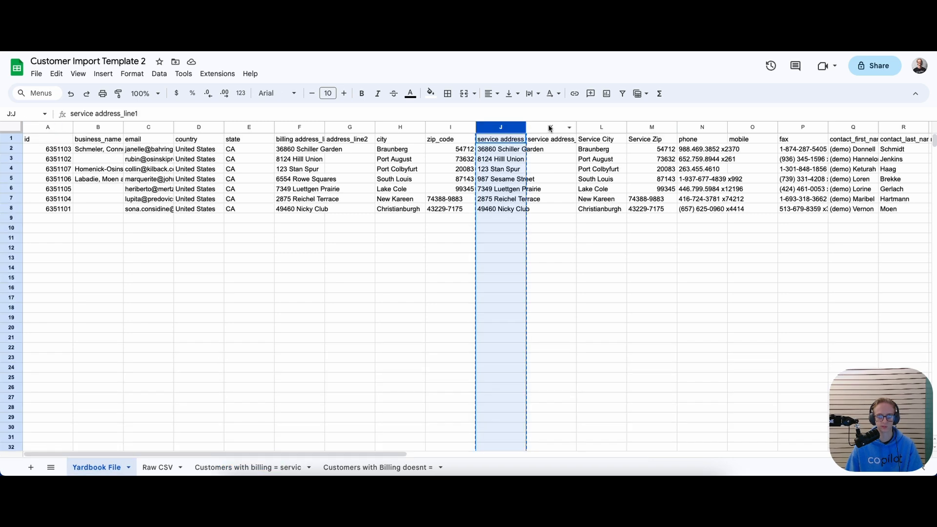
pyautogui.click(605, 128)
pyautogui.hotkey('ctrl', 'c')
pyautogui.click(161, 467)
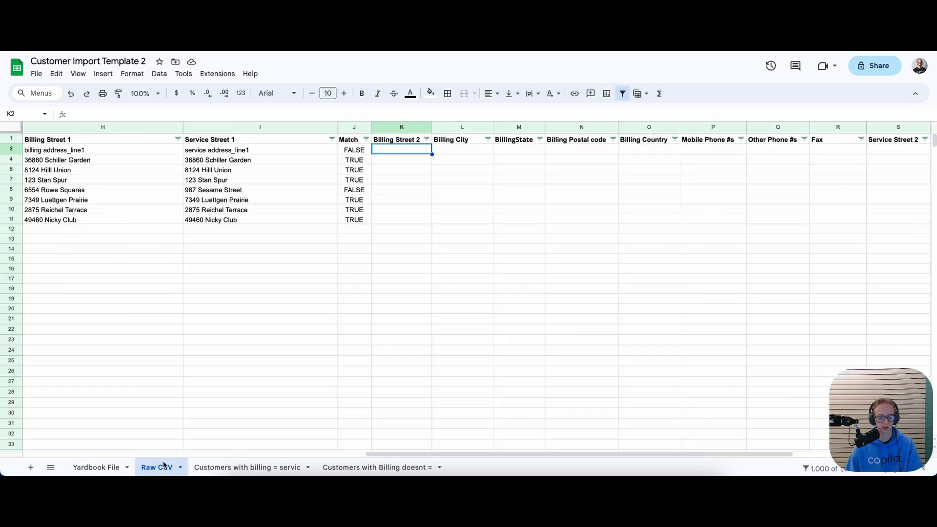
pyautogui.moveTo(425, 453); pyautogui.dragTo(562, 456)
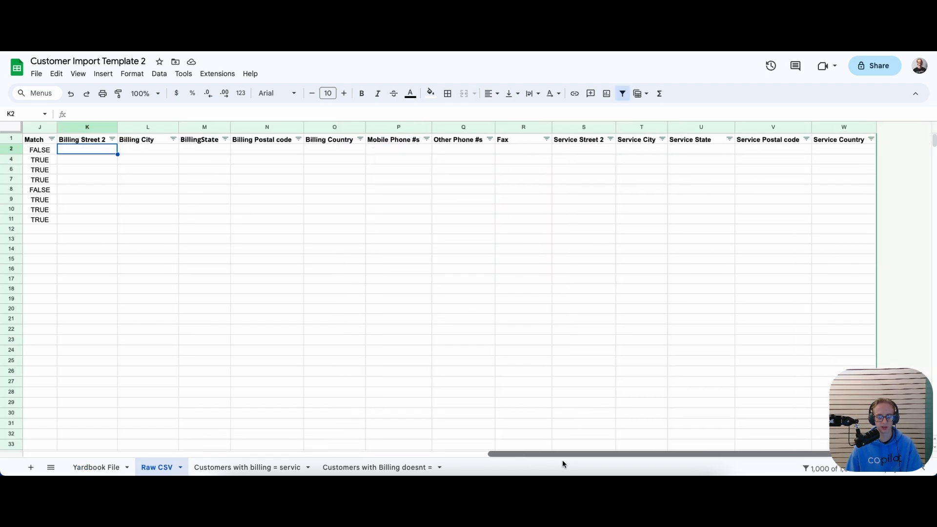
pyautogui.click(626, 151)
pyautogui.hotkey('ctrl', 'v')
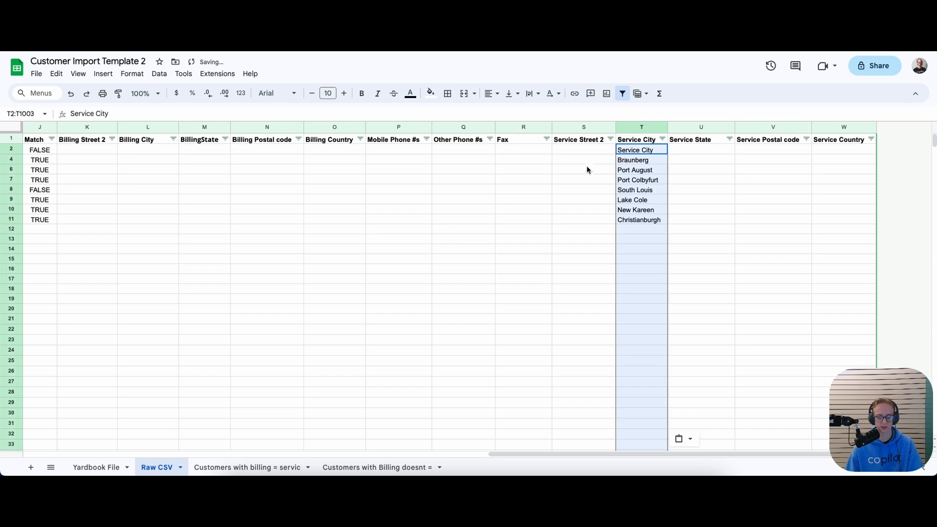
# Paste Yardbook's Service Zip column M into Raw CSV V2 and left-align the zip codes
pyautogui.click(99, 468)
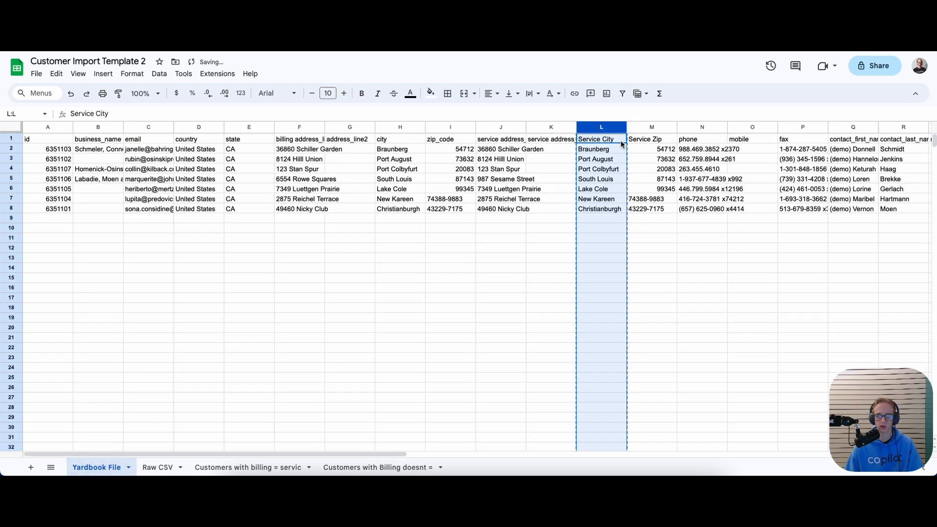
pyautogui.click(635, 127)
pyautogui.hotkey('ctrl', 'c')
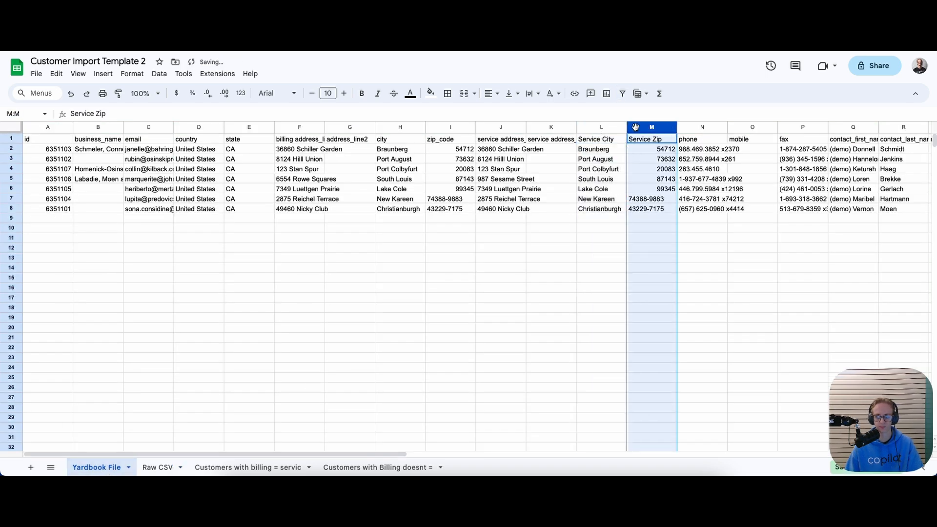
pyautogui.click(158, 467)
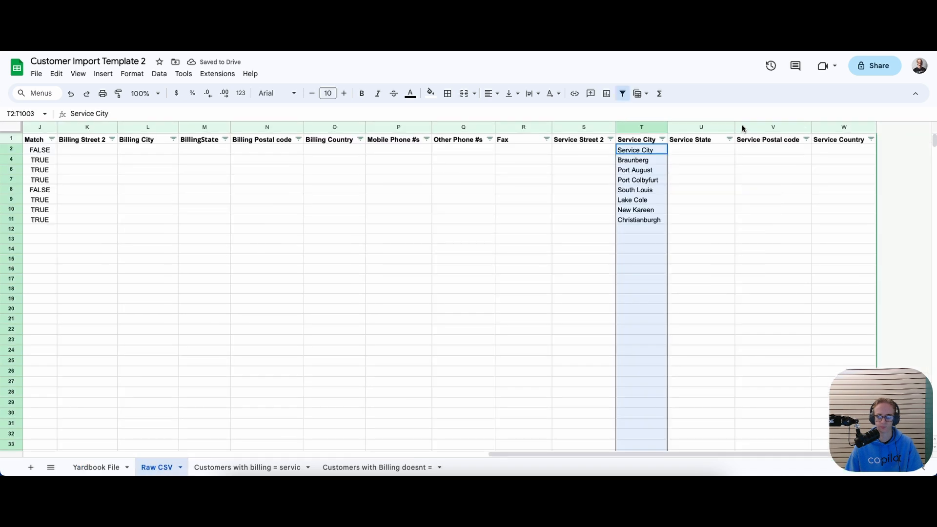
pyautogui.click(773, 152)
pyautogui.hotkey('ctrl', 'v')
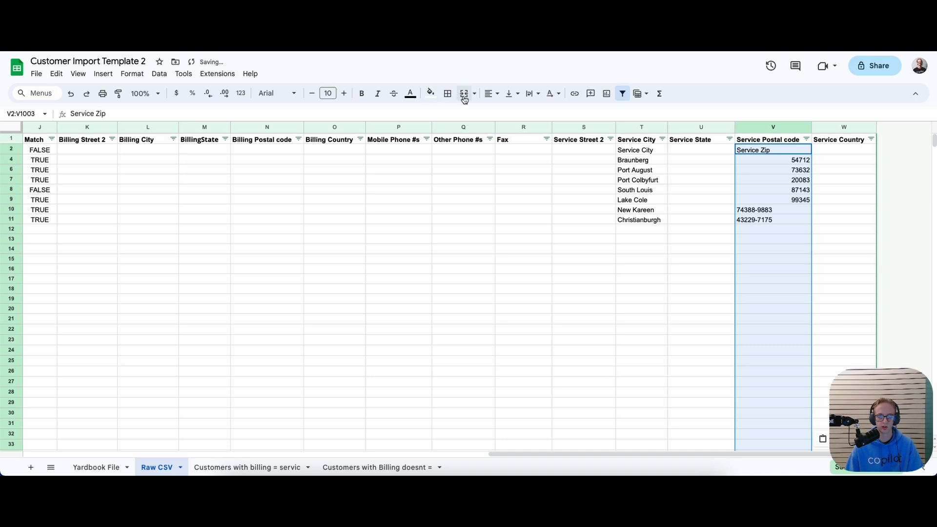
pyautogui.click(490, 93)
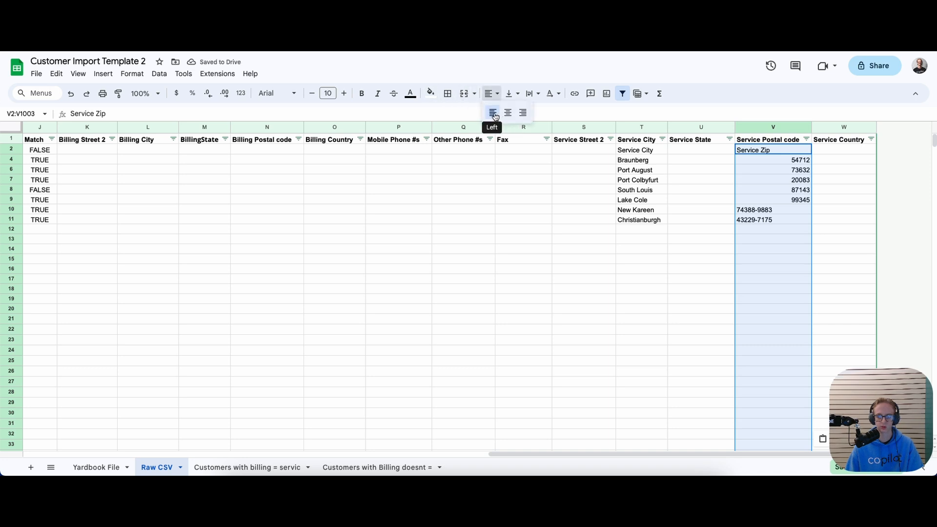
pyautogui.click(493, 113)
pyautogui.click(474, 222)
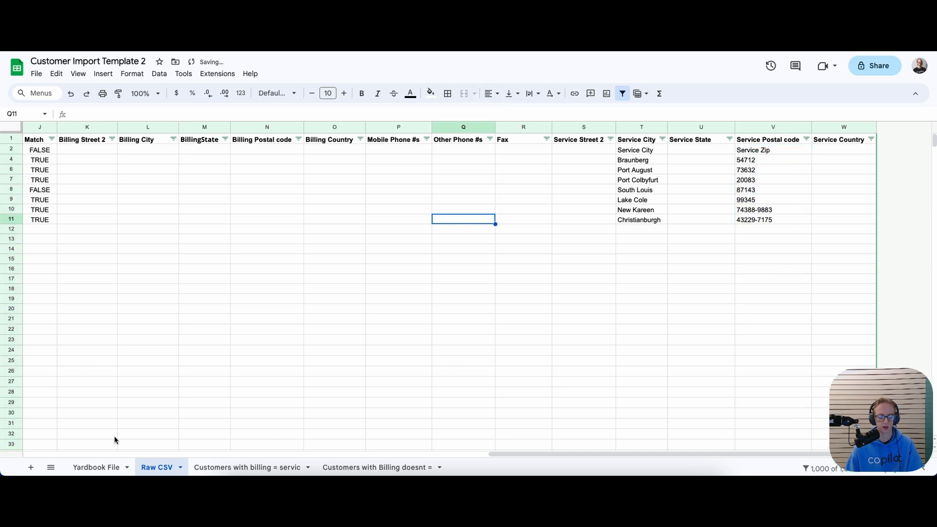
pyautogui.click(91, 466)
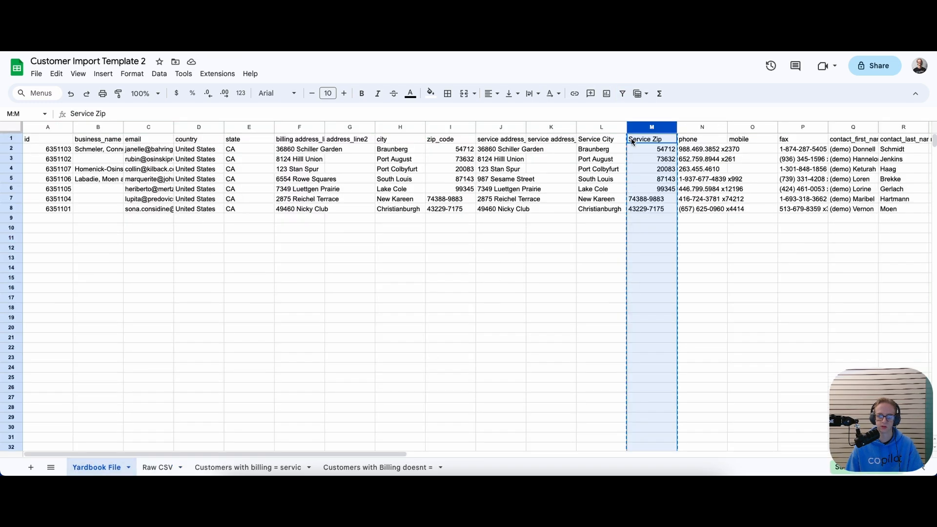
pyautogui.click(157, 467)
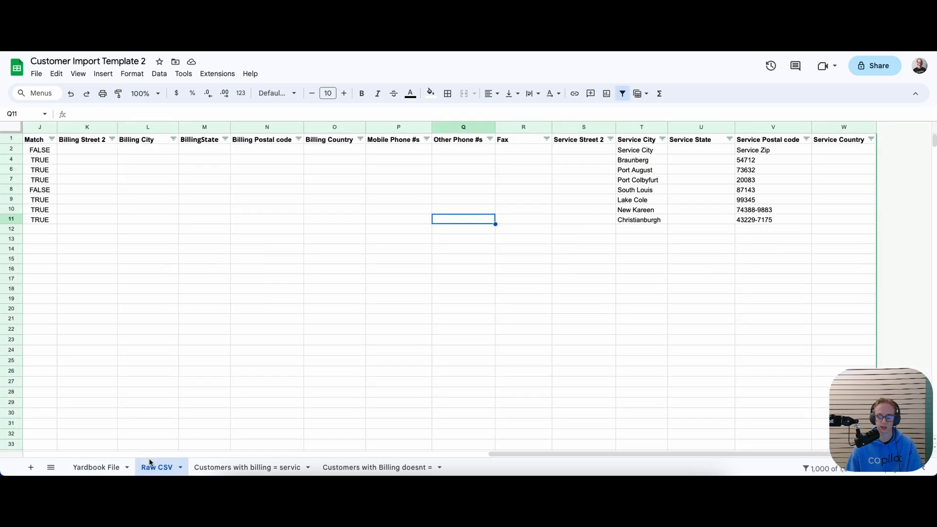
# Enter USA in Service Country W2 and fill it down through row 11
pyautogui.click(827, 149)
pyautogui.write('USA')
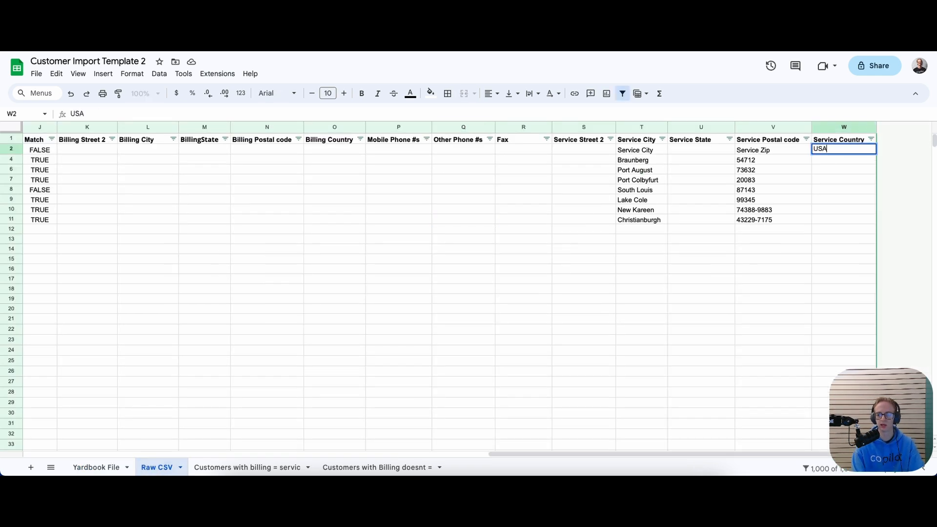
pyautogui.press('Return')
pyautogui.press('Up')
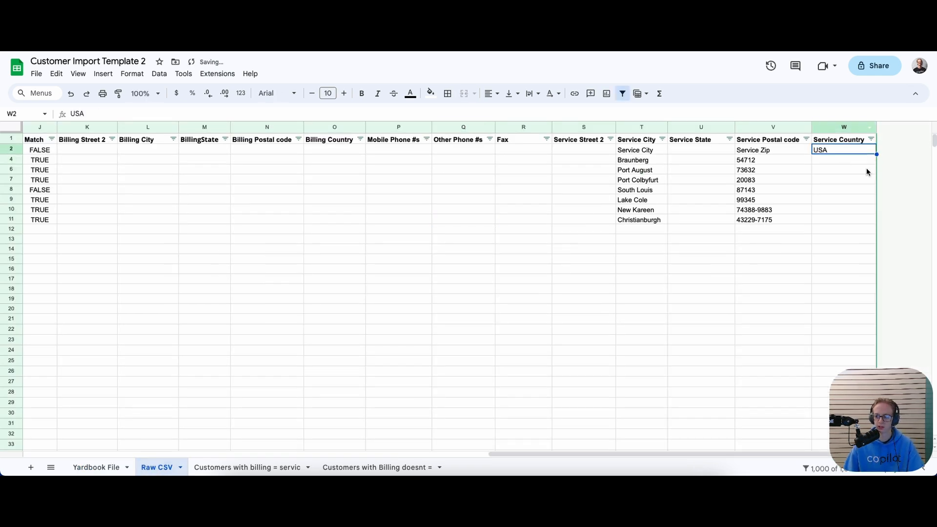
pyautogui.moveTo(876, 155); pyautogui.dragTo(866, 229)
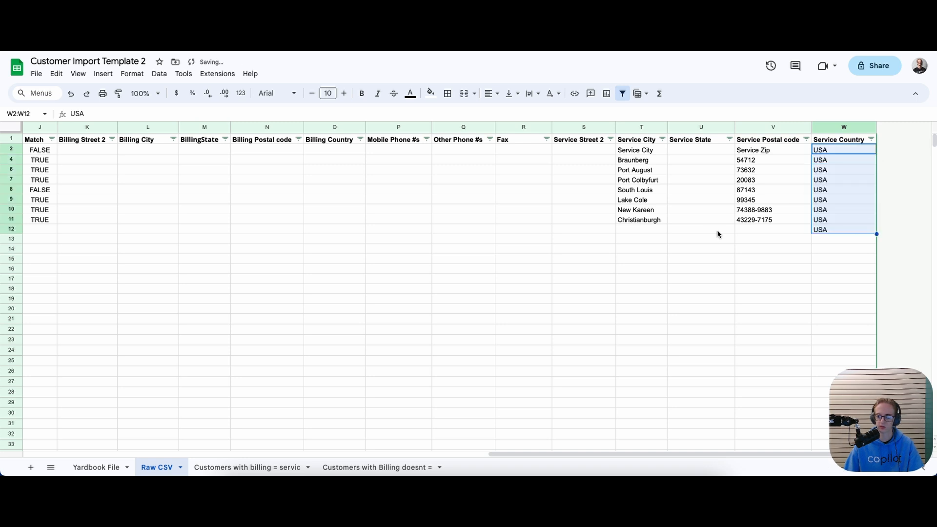
pyautogui.click(852, 231)
pyautogui.press('Delete')
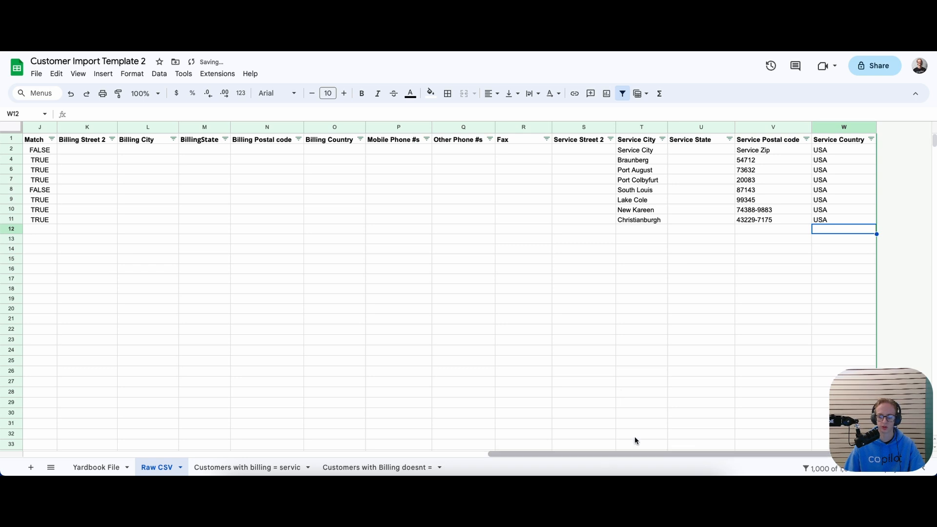
# Copy the USA values in W2:W11 into the Billing Country column starting at O2
pyautogui.moveTo(829, 150); pyautogui.dragTo(813, 220)
pyautogui.hotkey('ctrl', 'c')
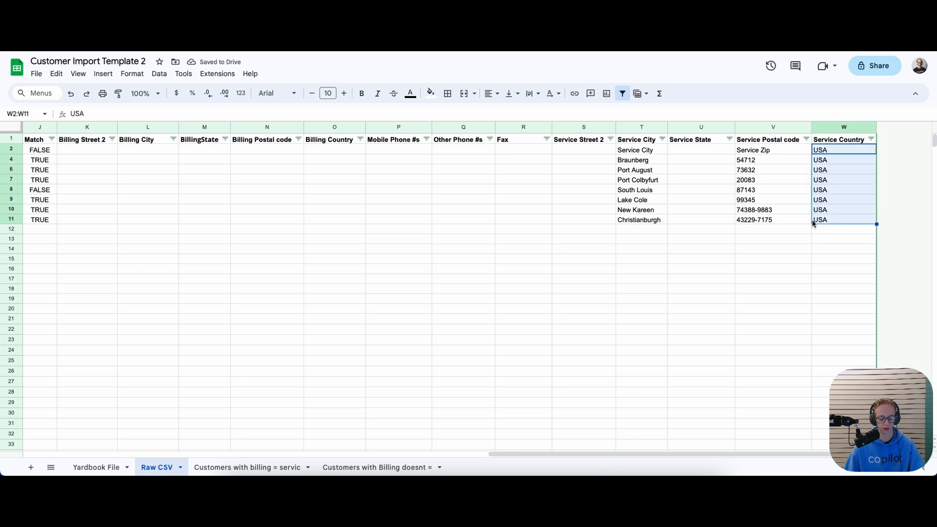
pyautogui.click(353, 150)
pyautogui.hotkey('ctrl', 'v')
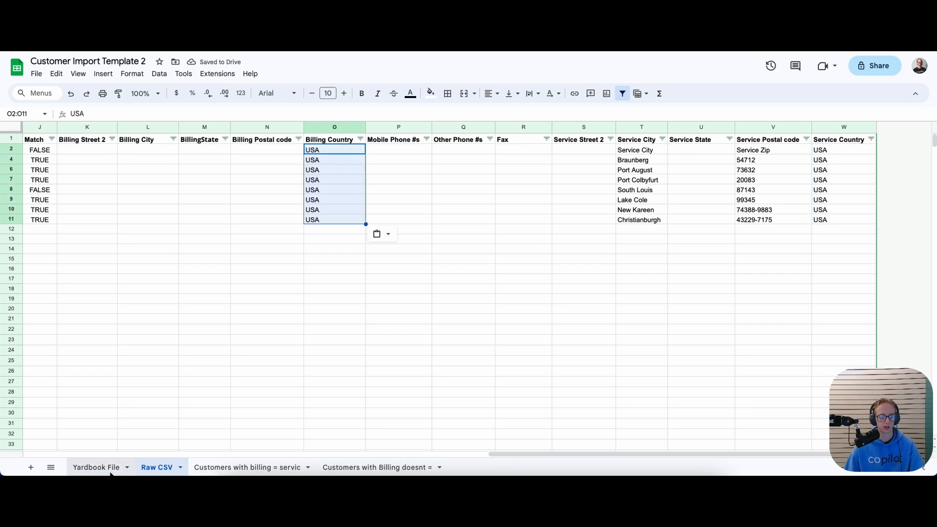
pyautogui.click(96, 467)
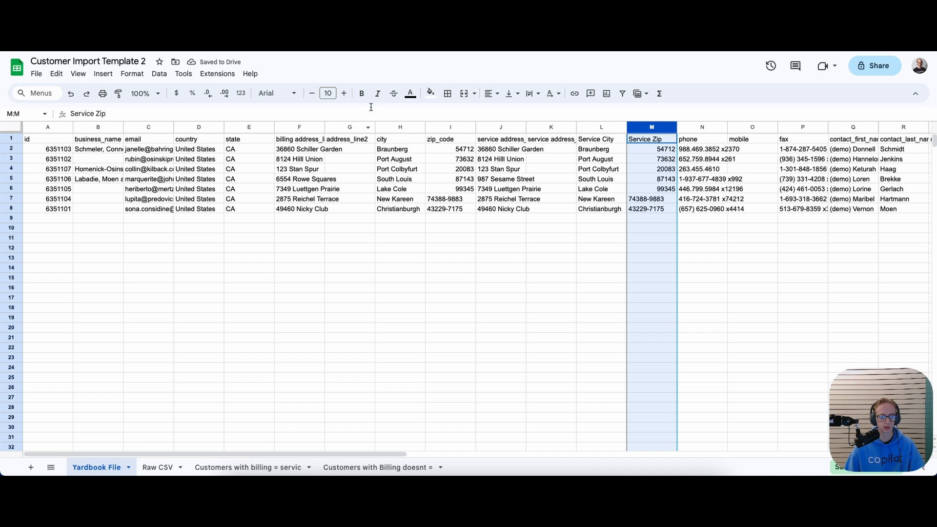
# Paste the Yardbook File city column into Raw CSV's Billing City column
pyautogui.click(392, 128)
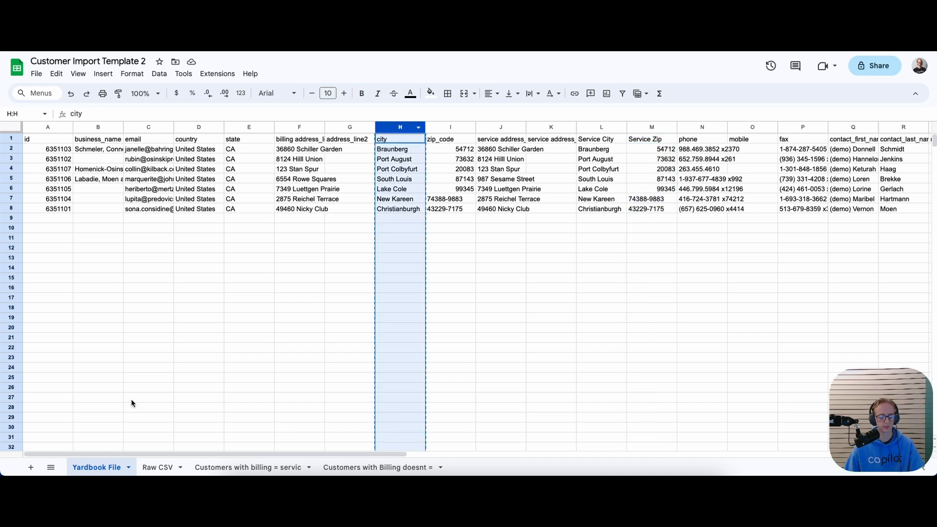
pyautogui.click(159, 467)
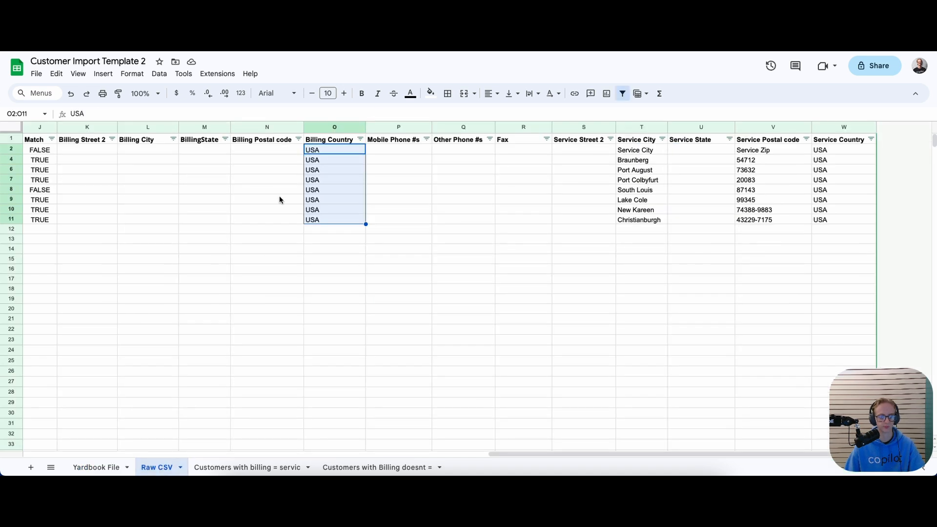
pyautogui.click(135, 153)
pyautogui.hotkey('ctrl', 'v')
# Copy Yardbook's zip_code column into Billing Postal code starting at N2
pyautogui.click(105, 469)
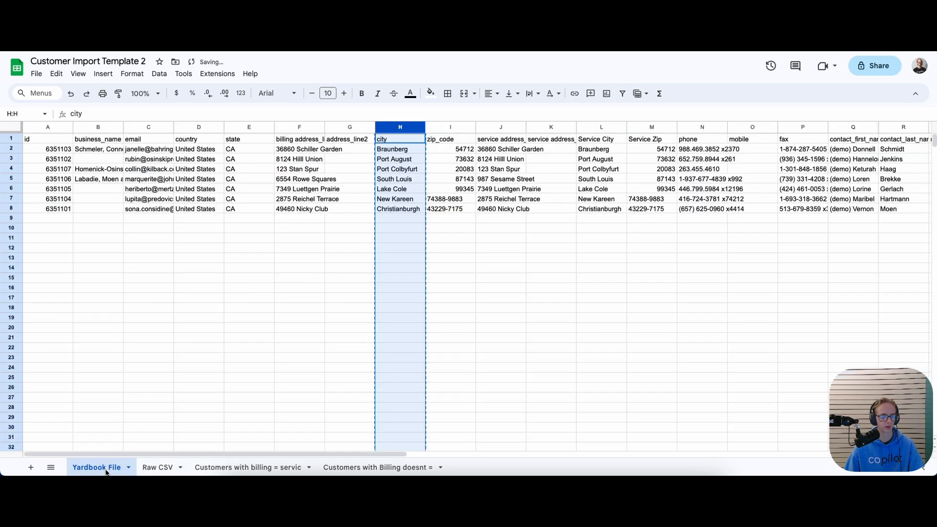
pyautogui.click(430, 127)
pyautogui.hotkey('ctrl', 'c')
pyautogui.click(157, 467)
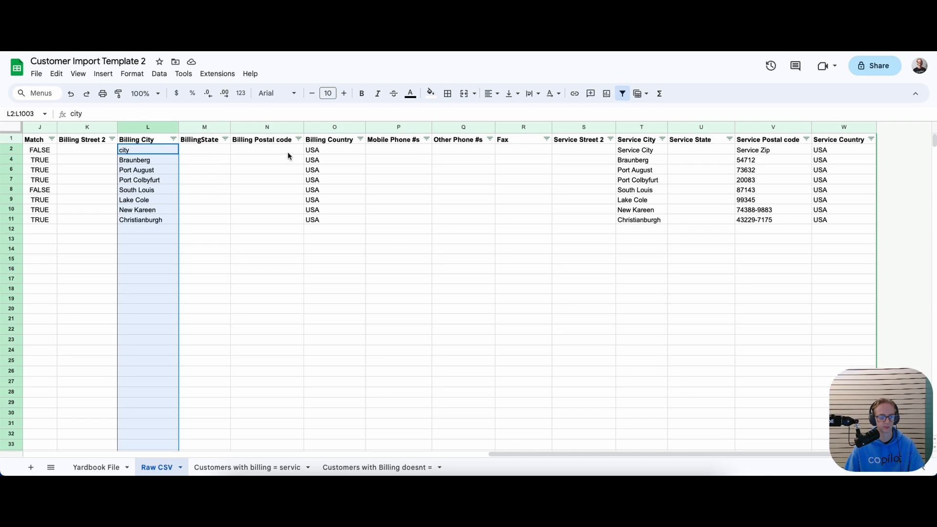
pyautogui.click(236, 150)
pyautogui.hotkey('ctrl', 'v')
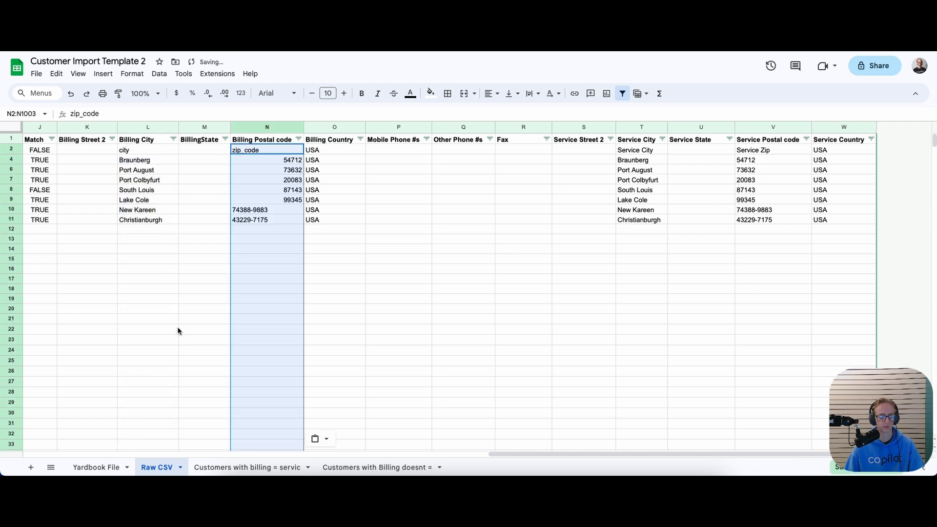
# Copy the state column E (CA) into BillingState M2 and Service State U2
pyautogui.click(96, 468)
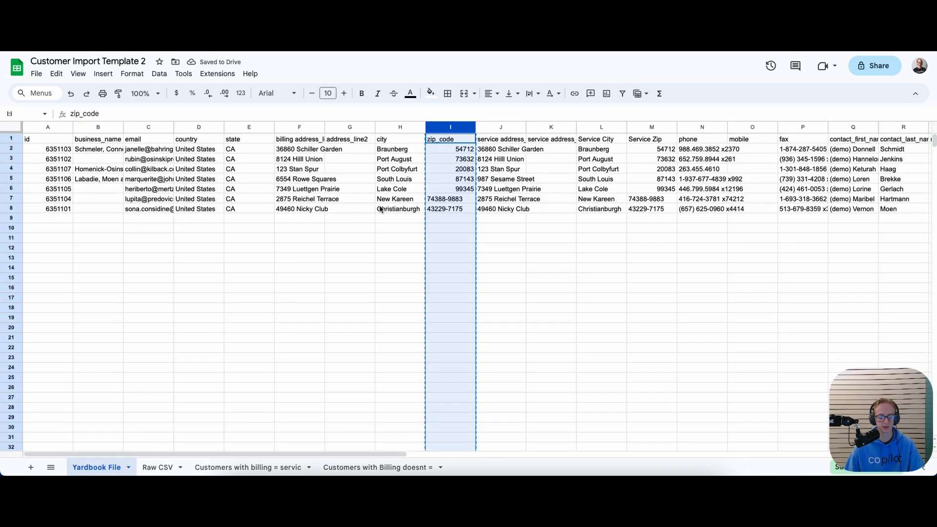
pyautogui.click(254, 128)
pyautogui.click(146, 466)
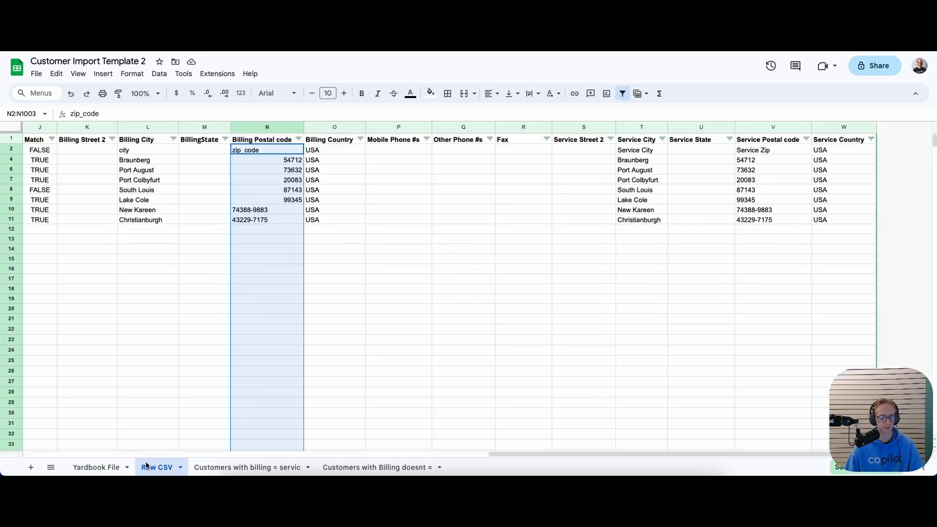
pyautogui.click(210, 149)
pyautogui.hotkey('ctrl', 'v')
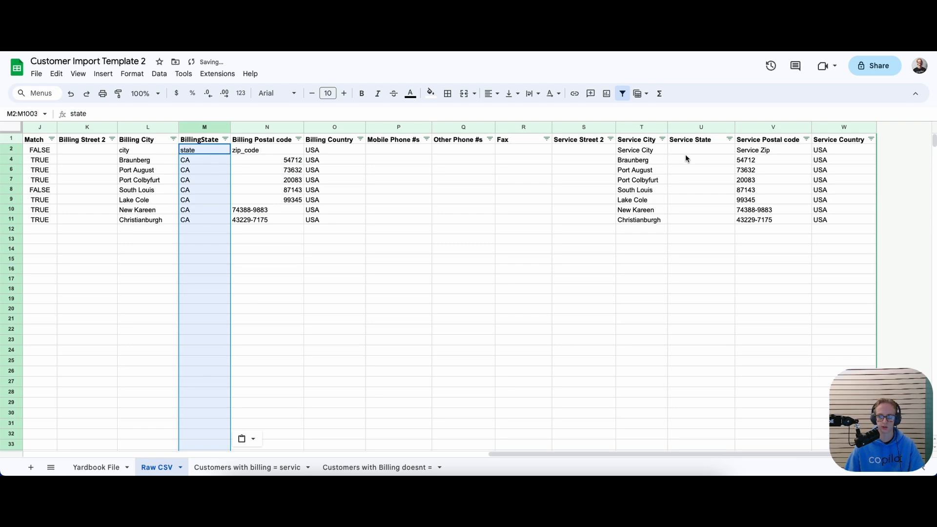
pyautogui.click(684, 150)
pyautogui.hotkey('ctrl', 'v')
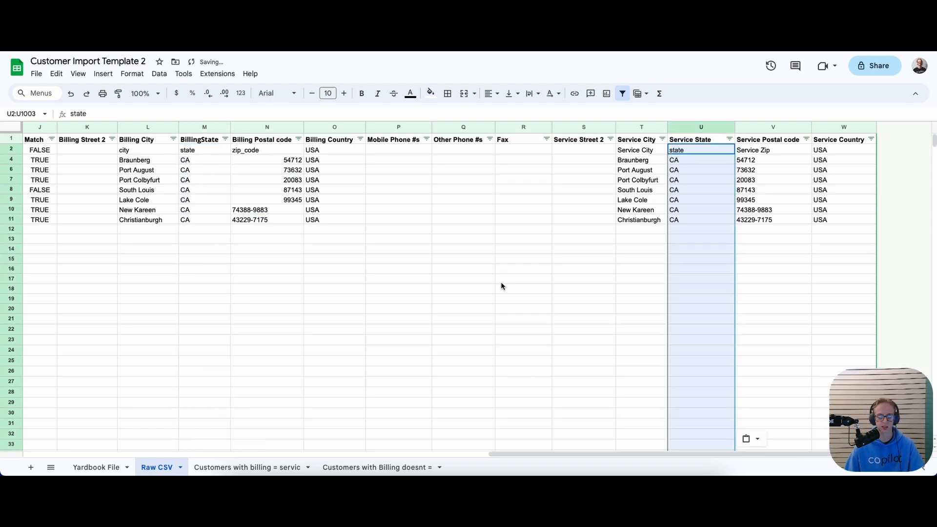
pyautogui.moveTo(522, 452); pyautogui.dragTo(533, 453)
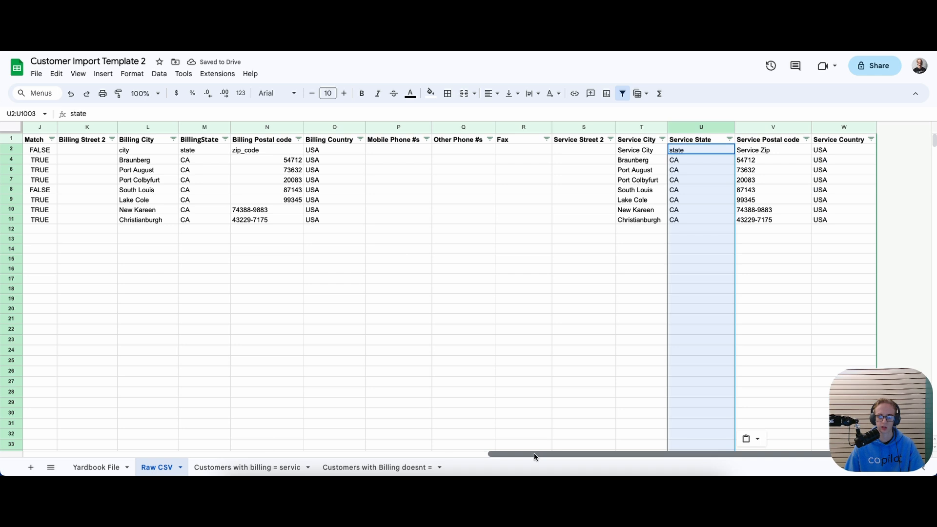
# Delete the empty Service Street 2 (S) and Billing Street 2 (K) columns together
pyautogui.click(586, 128)
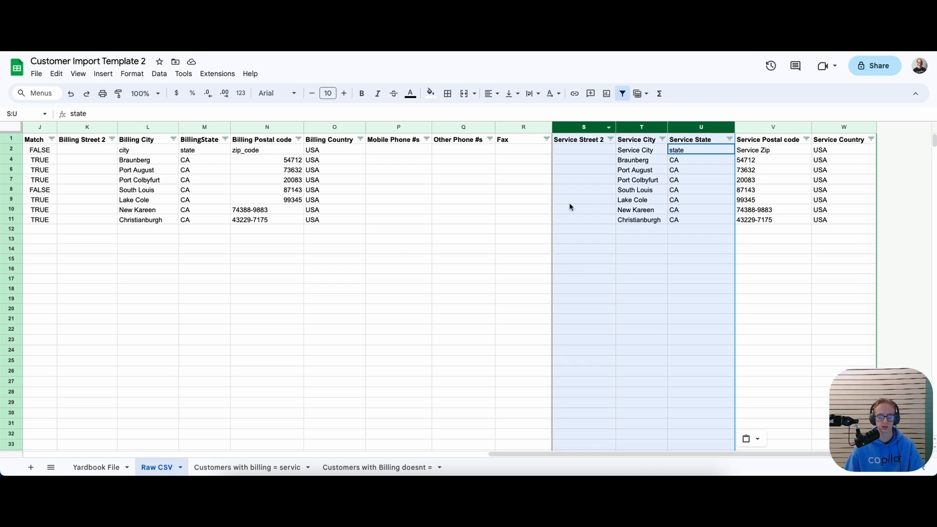
pyautogui.click(573, 196)
pyautogui.click(583, 127)
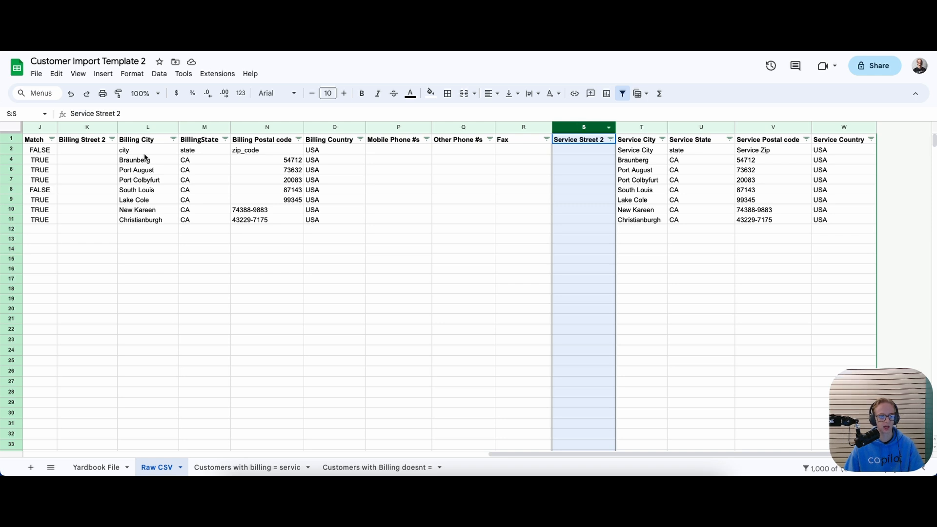
pyautogui.keyDown('super'); pyautogui.click(83, 128); pyautogui.keyUp('super')
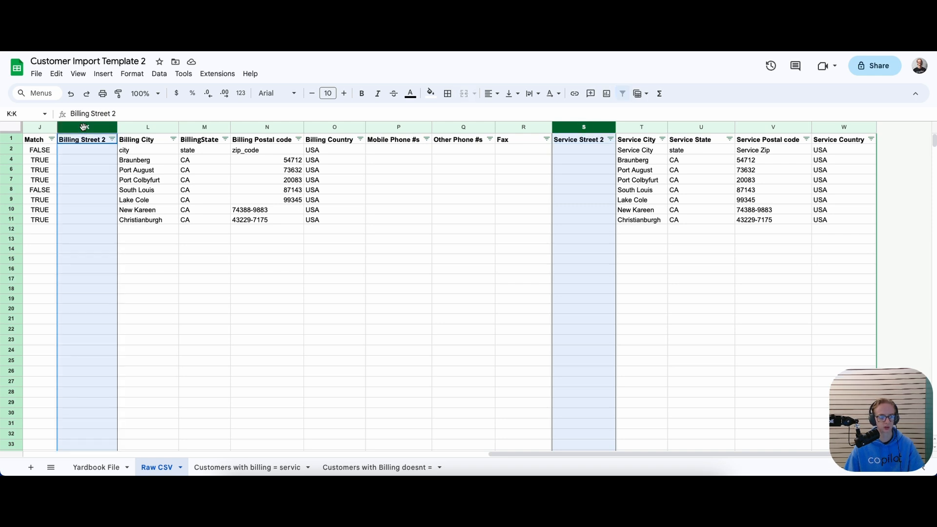
pyautogui.rightClick(84, 128)
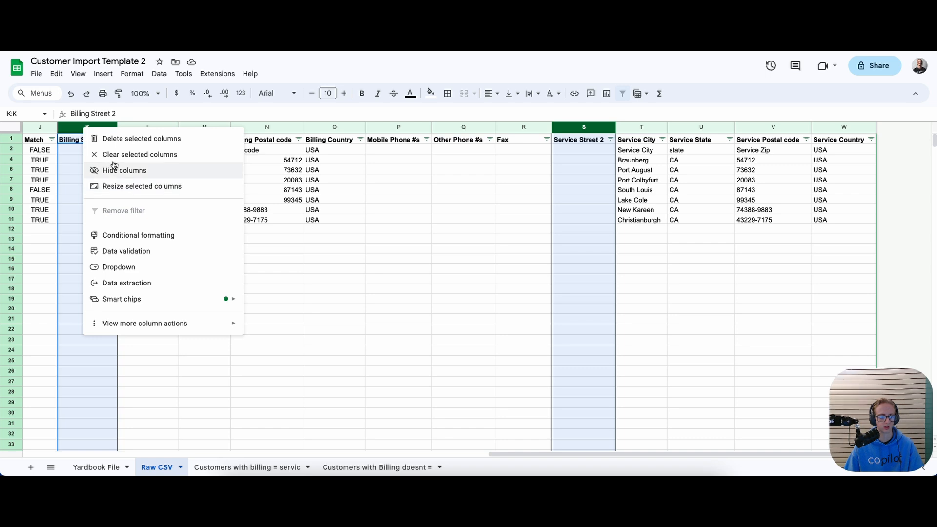
pyautogui.click(118, 139)
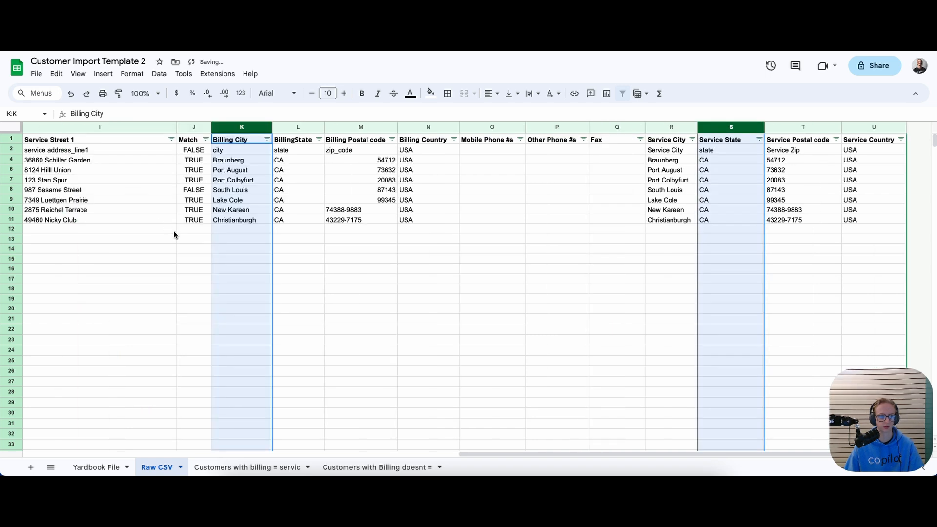
pyautogui.click(194, 239)
pyautogui.moveTo(471, 453); pyautogui.dragTo(366, 441)
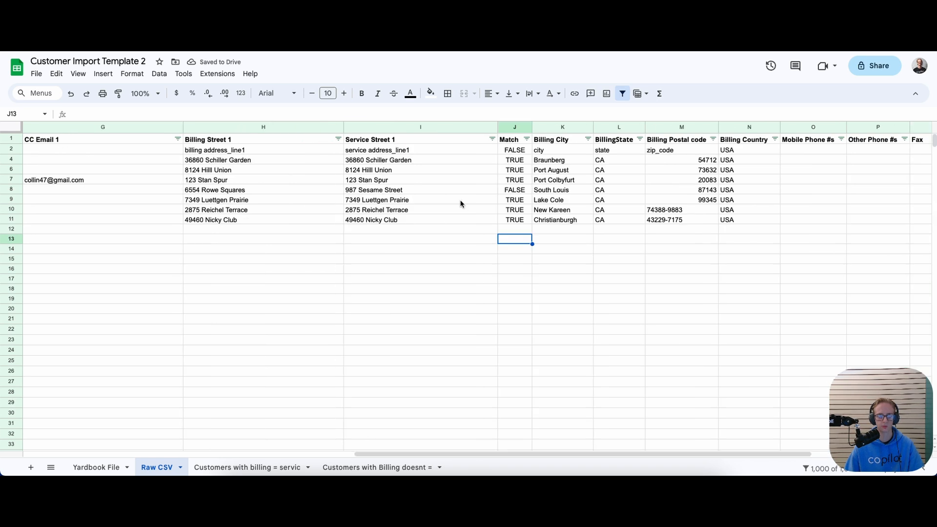
# Review the Match formula in J2 alongside the Billing and Service Street 1 columns
pyautogui.click(504, 147)
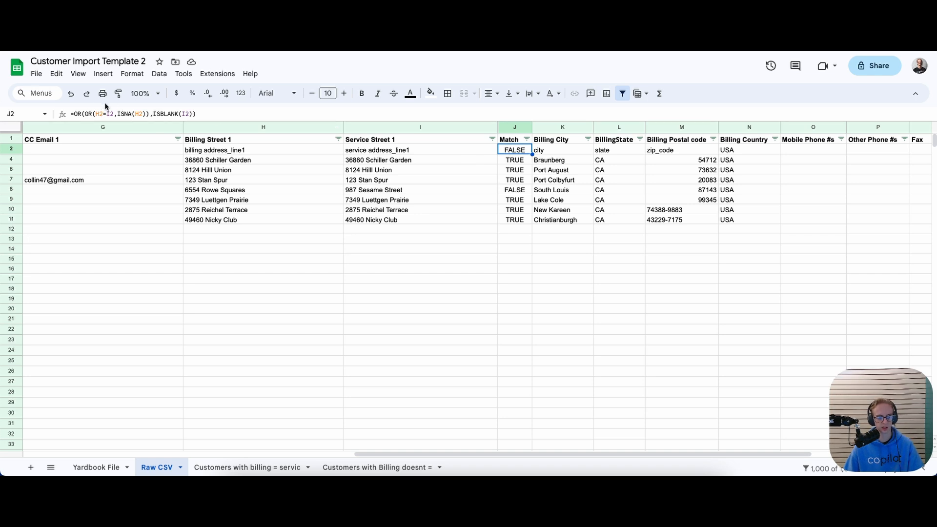
pyautogui.click(199, 140)
pyautogui.click(373, 141)
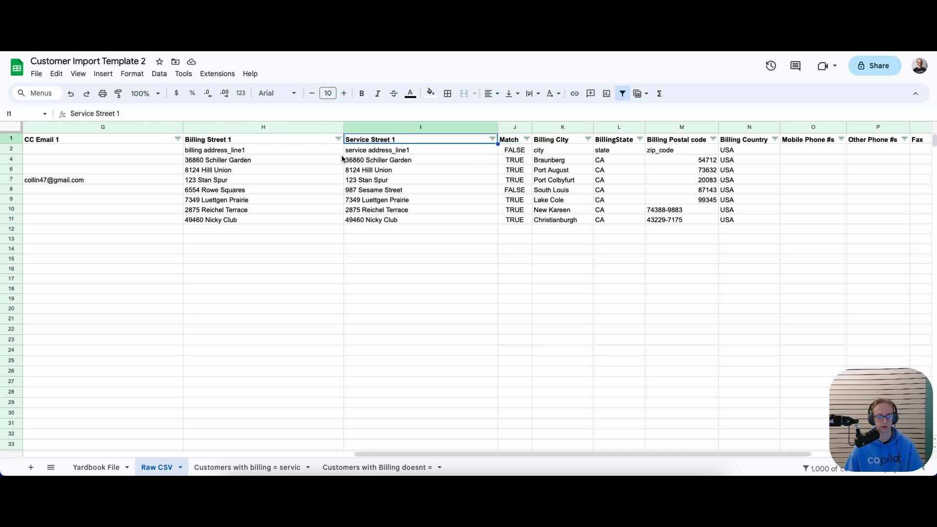
pyautogui.click(273, 128)
pyautogui.click(388, 128)
pyautogui.click(511, 249)
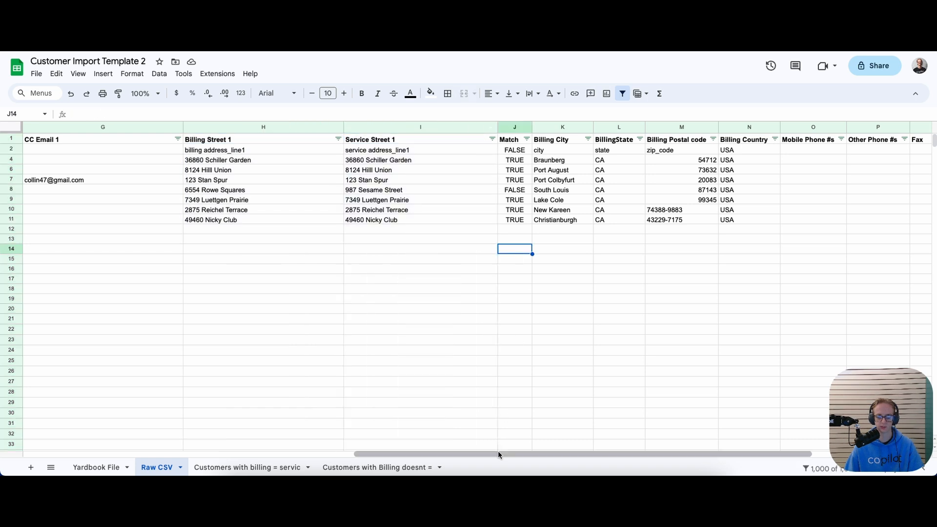
pyautogui.moveTo(497, 453); pyautogui.dragTo(595, 458)
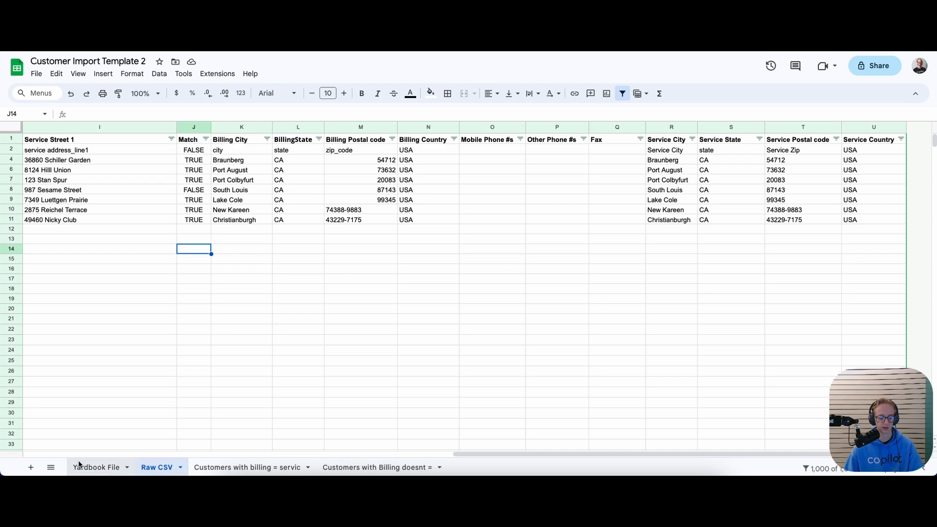
# On the Yardbook File sheet, select the mobile column O
pyautogui.click(96, 467)
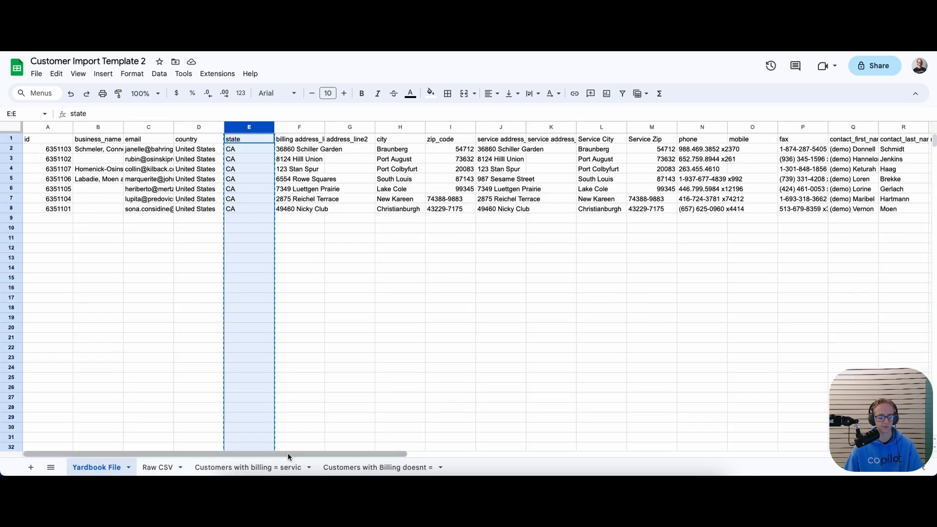
pyautogui.moveTo(305, 457); pyautogui.dragTo(406, 458)
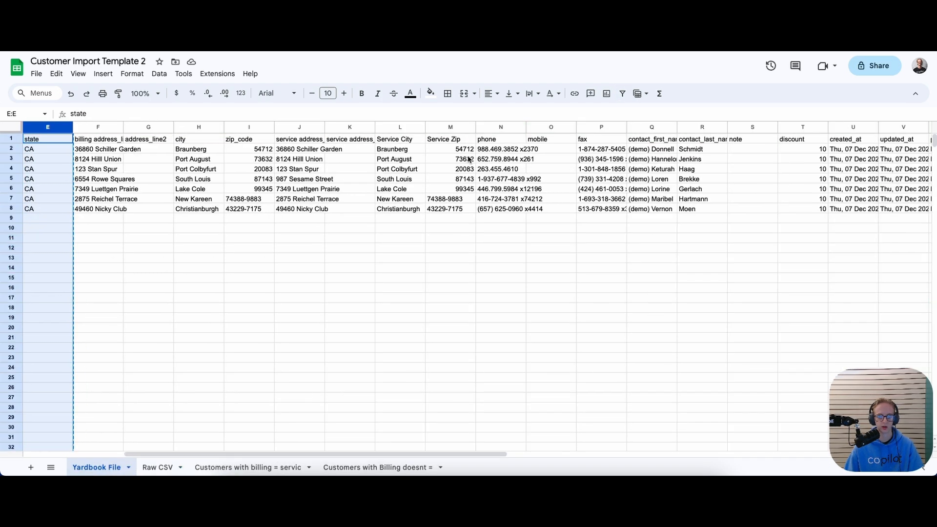
pyautogui.click(543, 128)
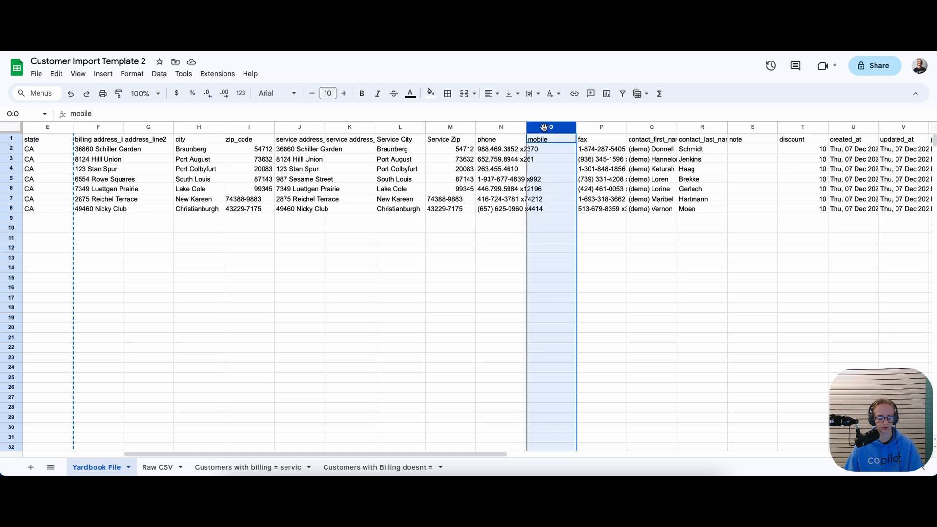
# Paste Yardbook's mobile and phone columns into Mobile Phone #s (O2) and Other Phone #s (P2)
pyautogui.click(157, 467)
pyautogui.click(490, 150)
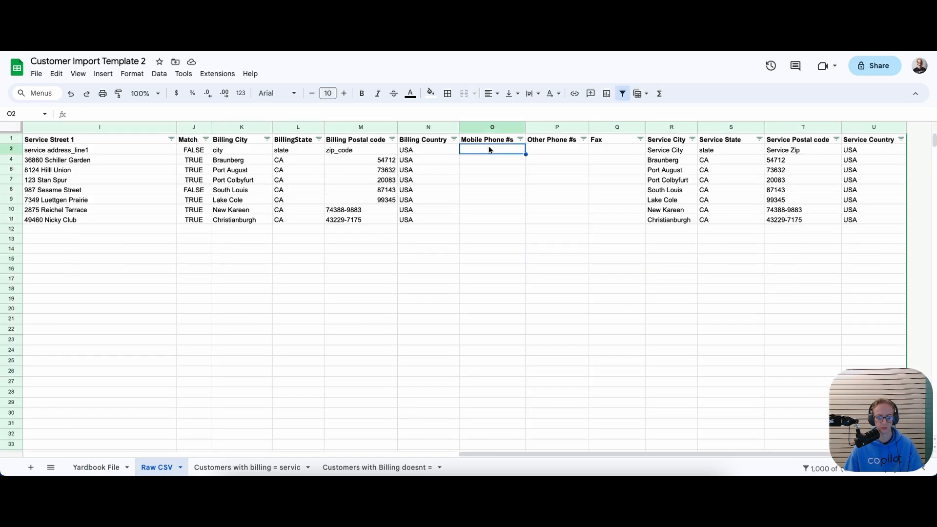
pyautogui.write('mobile')
pyautogui.click(96, 466)
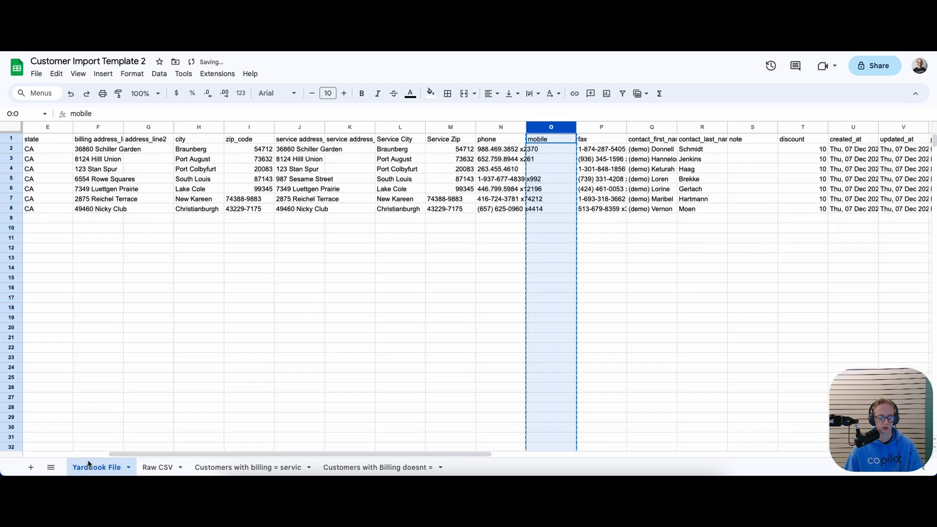
pyautogui.click(489, 128)
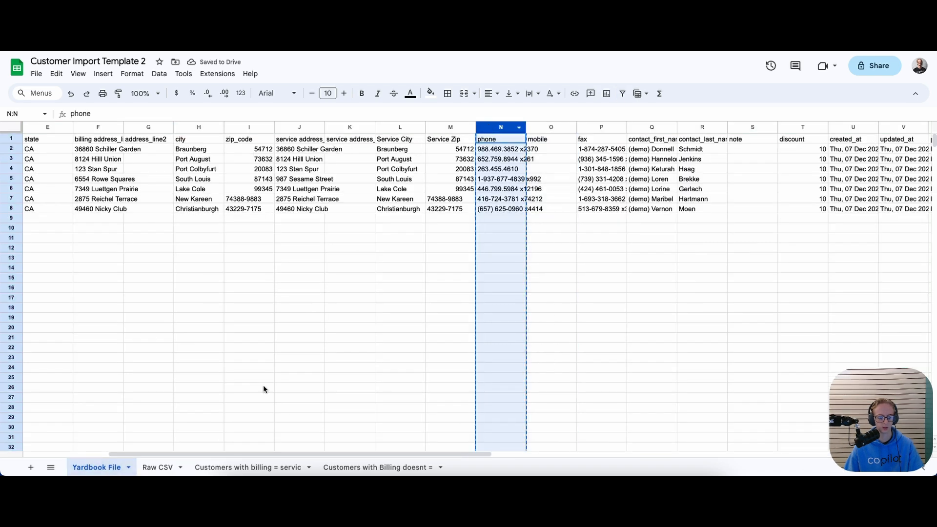
pyautogui.click(157, 467)
pyautogui.click(549, 154)
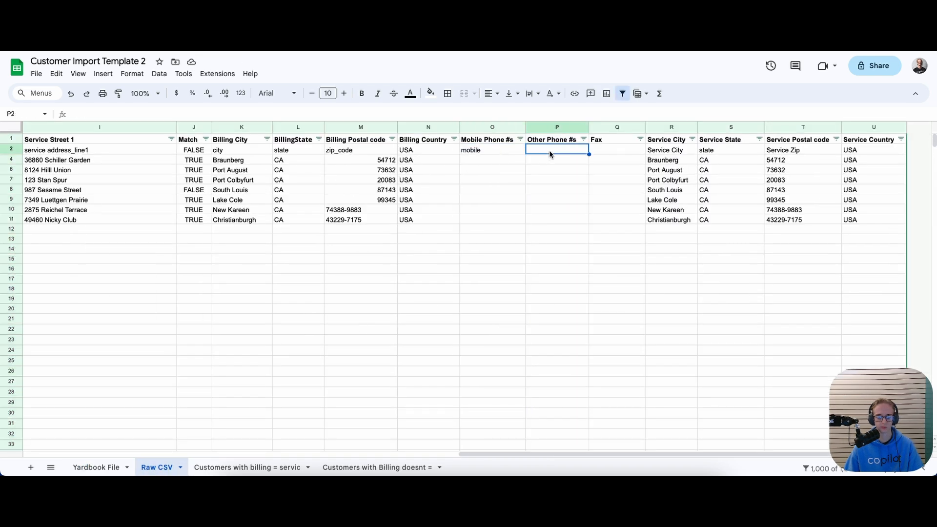
pyautogui.hotkey('ctrl', 'v')
# Copy Yardbook's fax column P into the Raw CSV Fax column at Q2
pyautogui.click(88, 466)
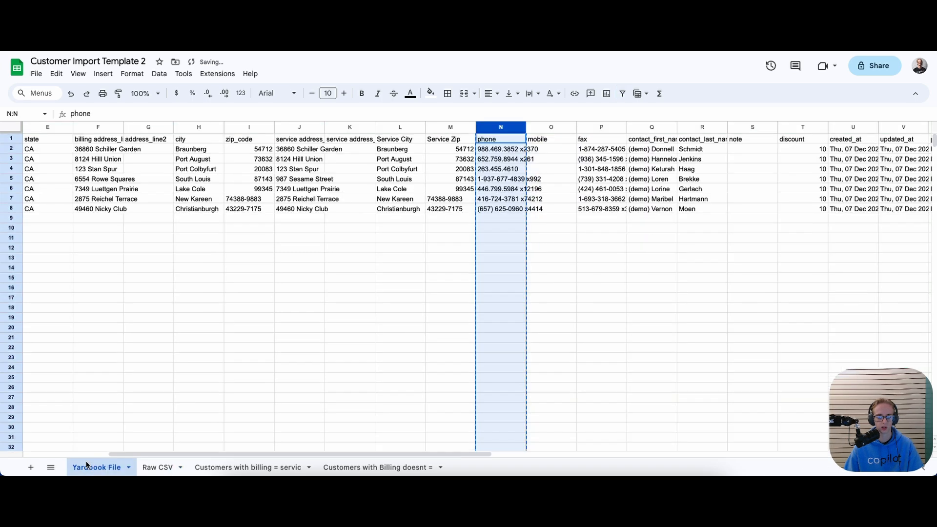
pyautogui.click(584, 126)
pyautogui.hotkey('ctrl', 'c')
pyautogui.click(162, 467)
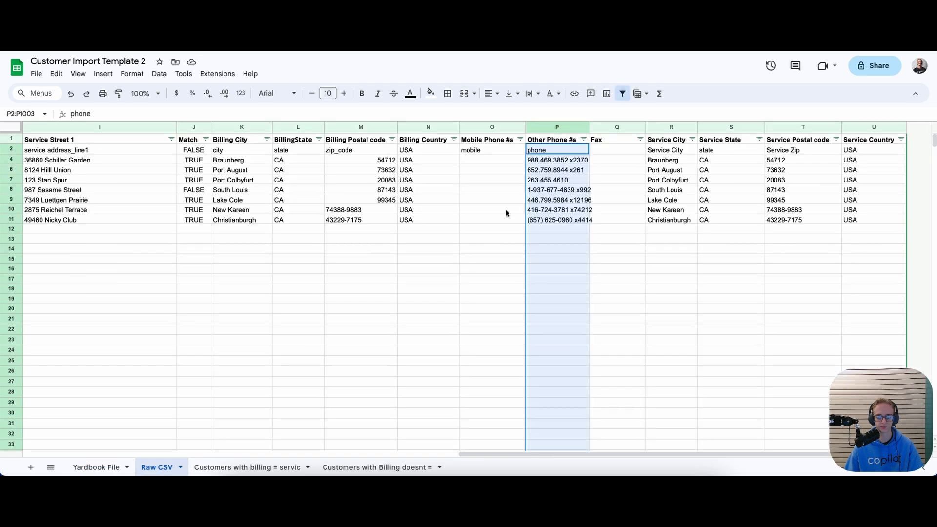
pyautogui.click(611, 150)
pyautogui.hotkey('ctrl', 'v')
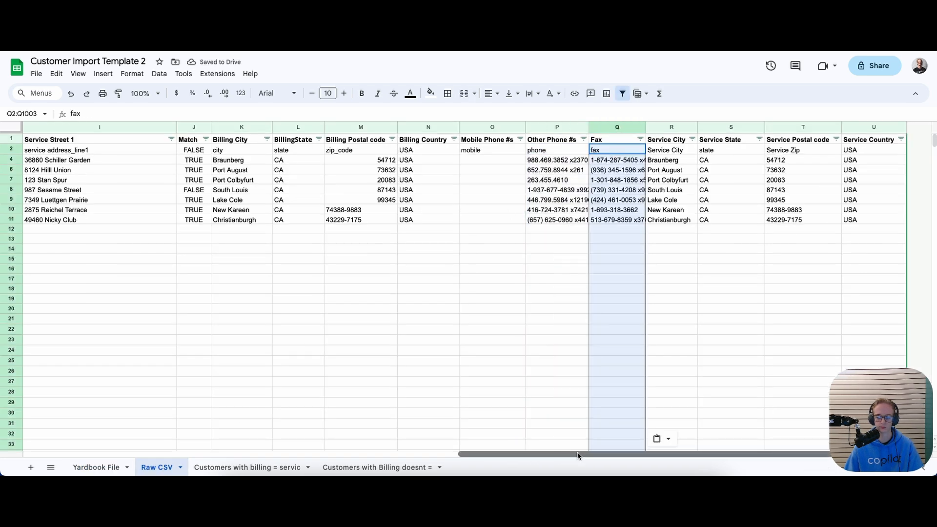
pyautogui.moveTo(560, 451); pyautogui.dragTo(111, 422)
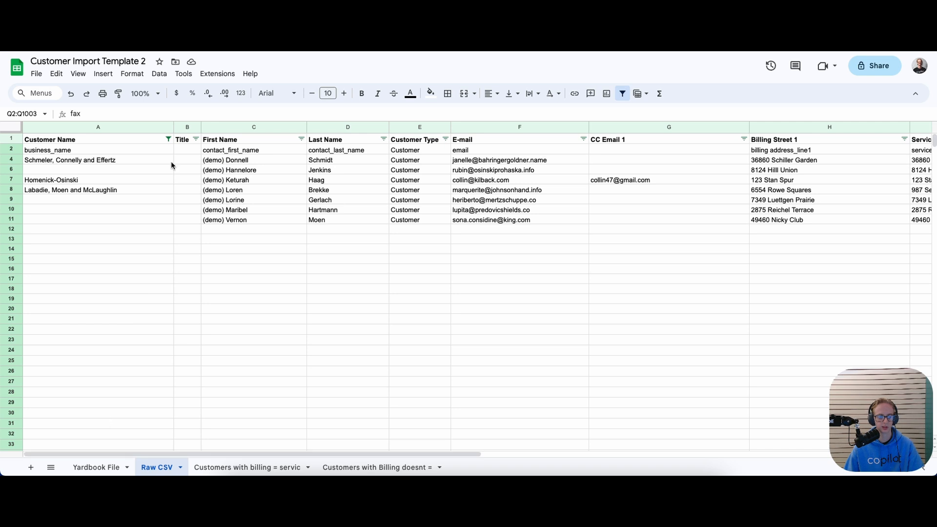
# Find the empty Customer Name cells in column A, starting at A6
pyautogui.click(188, 127)
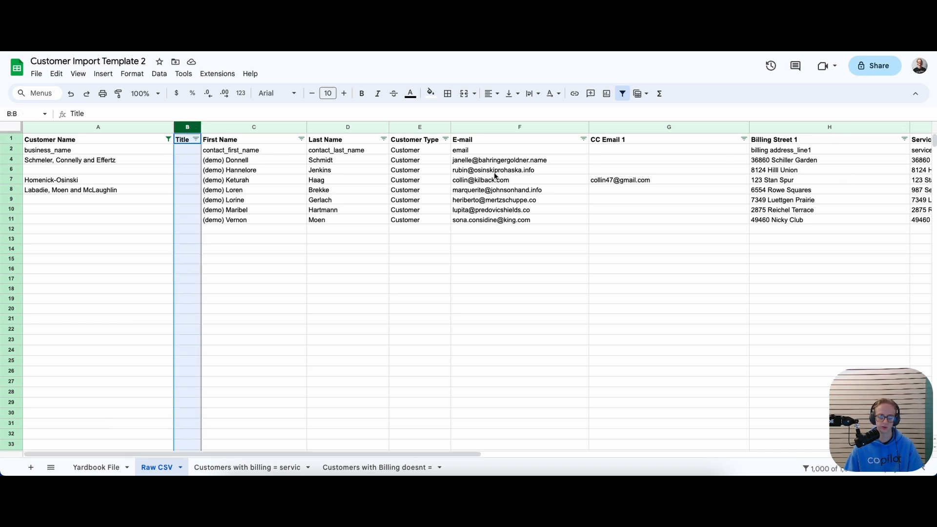
pyautogui.click(222, 414)
pyautogui.click(151, 220)
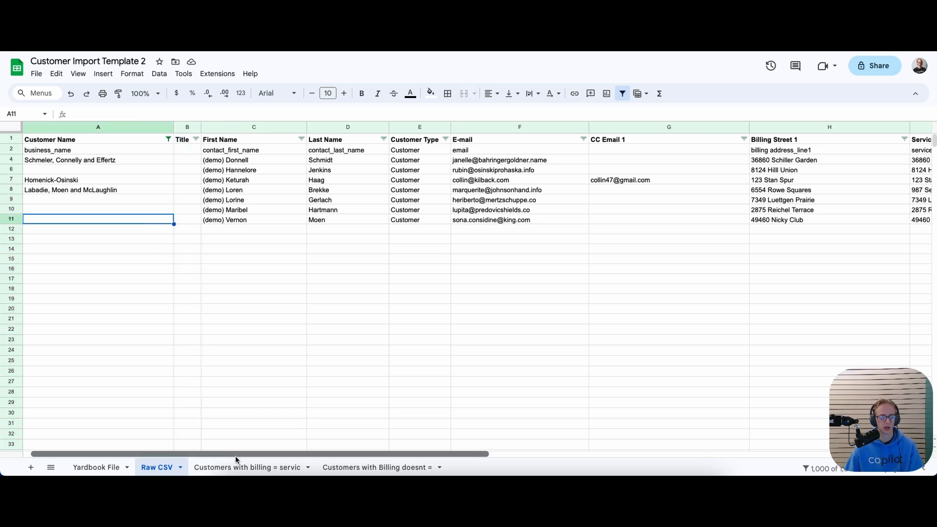
pyautogui.click(141, 180)
pyautogui.click(139, 171)
pyautogui.click(125, 200)
pyautogui.click(120, 210)
pyautogui.click(116, 221)
pyautogui.click(126, 169)
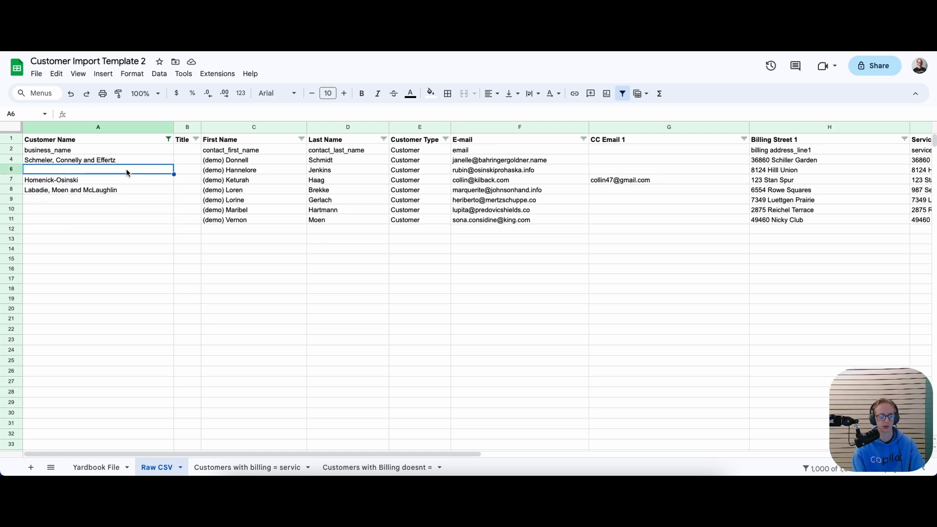
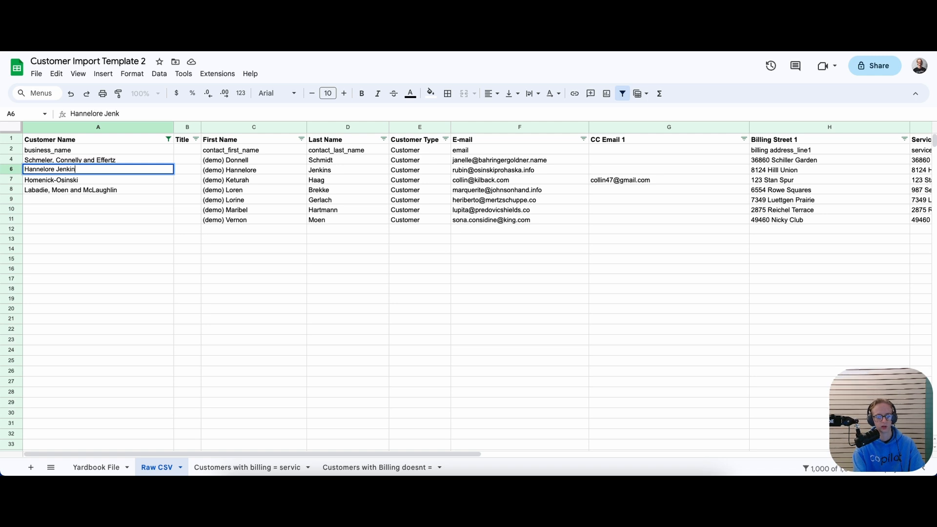
# Type four customer names into the empty Customer Name cells from A6 downward
pyautogui.press('Return')
pyautogui.press('Down')
pyautogui.press('Down')
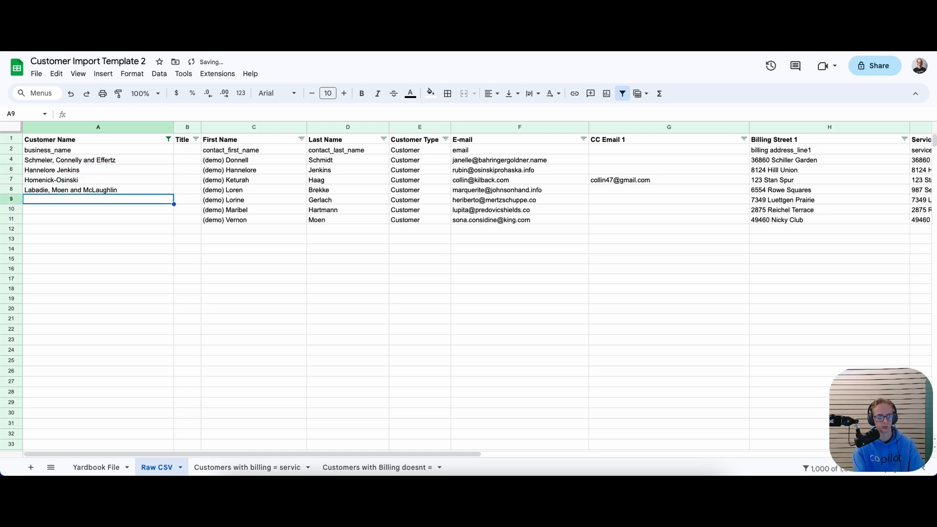
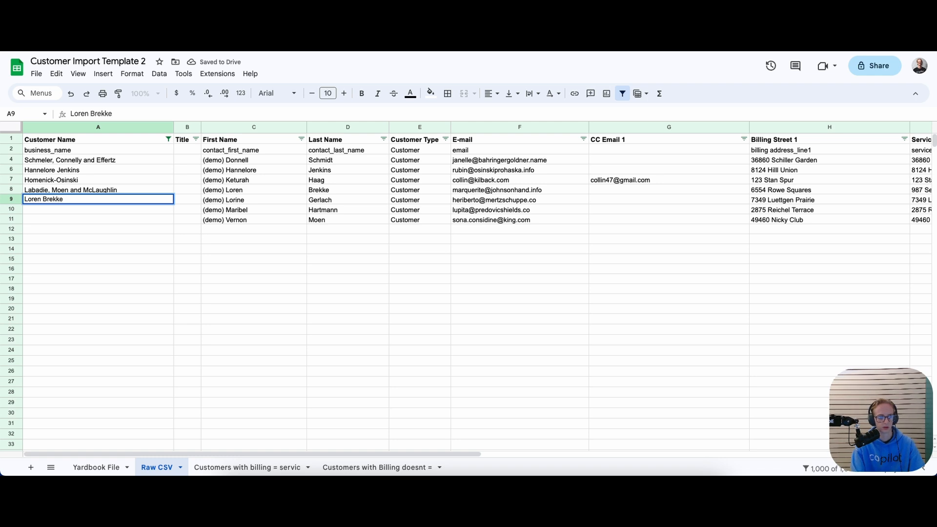
pyautogui.press('Return')
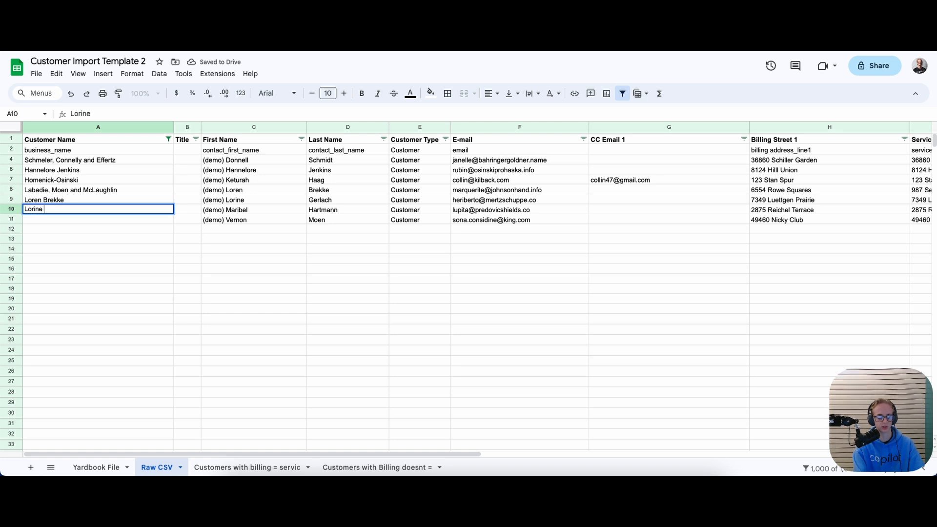
pyautogui.press('Return')
pyautogui.press('Return')
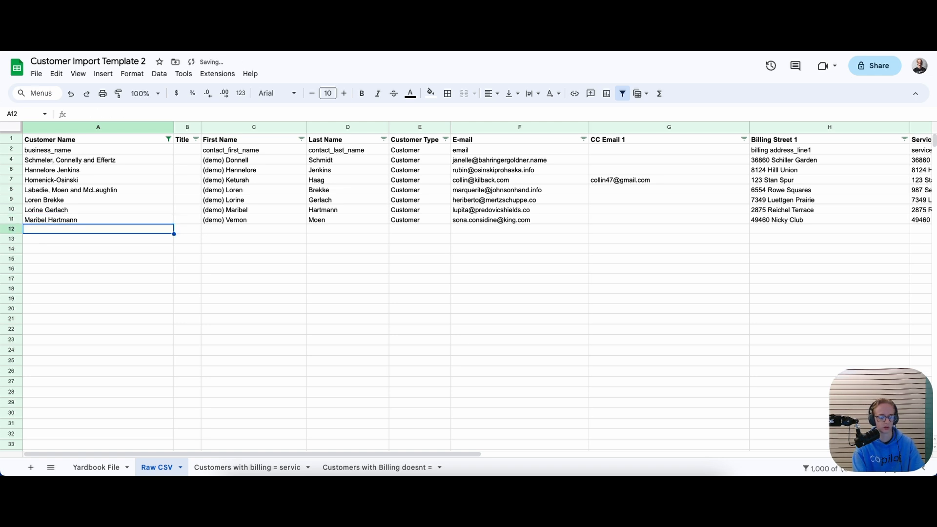
# Shift names up: copy A10 into A9, A11 into A10, and enter a new name in A11
pyautogui.press('Up')
pyautogui.press('Up')
pyautogui.press('Up')
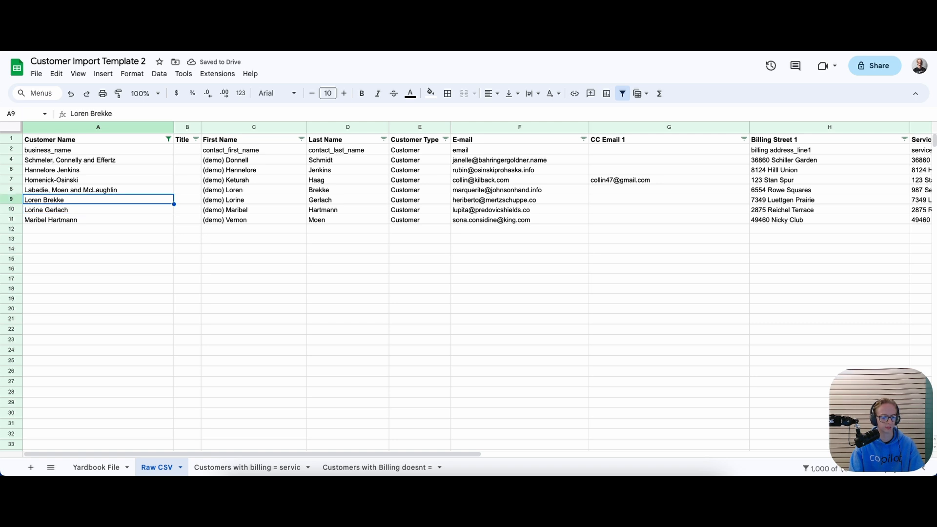
pyautogui.press('Down')
pyautogui.hotkey('ctrl', 'c')
pyautogui.press('Up')
pyautogui.hotkey('ctrl', 'v')
pyautogui.press('Down')
pyautogui.press('Down')
pyautogui.press('Up')
pyautogui.hotkey('ctrl', 'v')
pyautogui.press('Down')
pyautogui.press('Return')
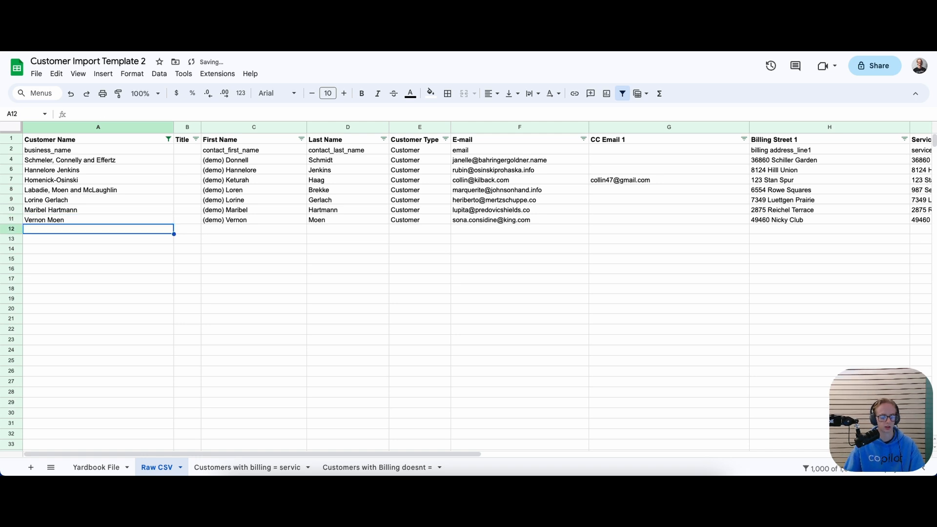
# Replace the name in A11 with the same customer name as A9 to create a duplicate
pyautogui.moveTo(326, 445); pyautogui.dragTo(324, 454)
pyautogui.click(146, 447)
pyautogui.click(99, 144)
pyautogui.click(104, 125)
pyautogui.click(181, 247)
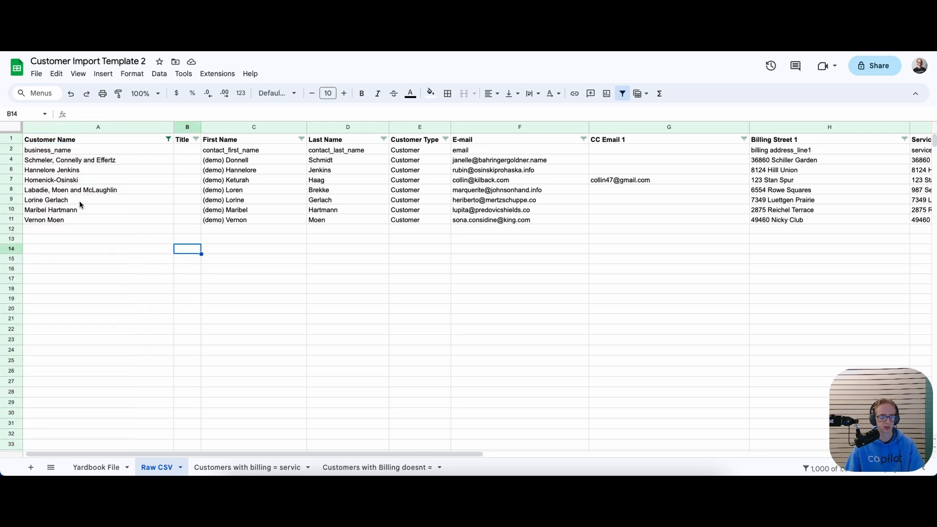
pyautogui.click(73, 201)
pyautogui.click(66, 222)
pyautogui.press('Delete')
pyautogui.press('Return')
pyautogui.press('Down')
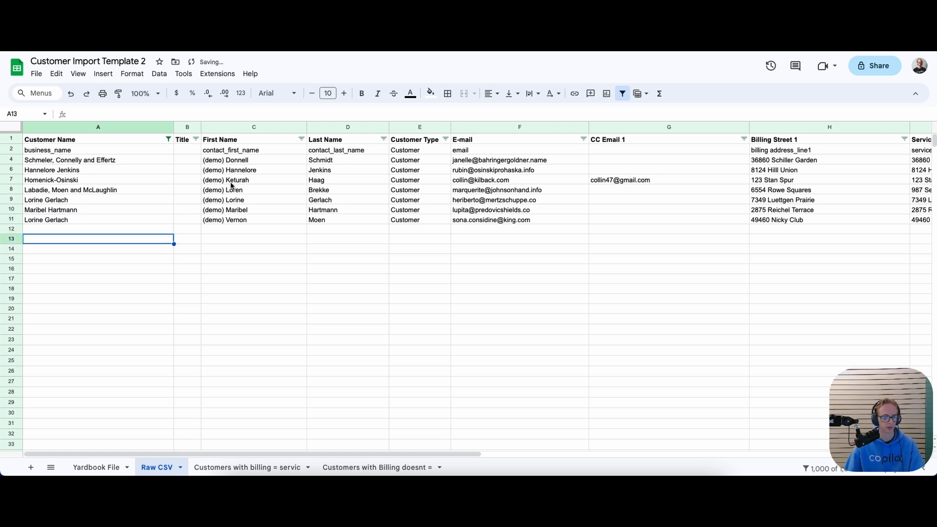
# Edit the custom COUNTIF formula of the duplicate-name rule on the Customer Name column
pyautogui.click(168, 139)
pyautogui.moveTo(96, 218)
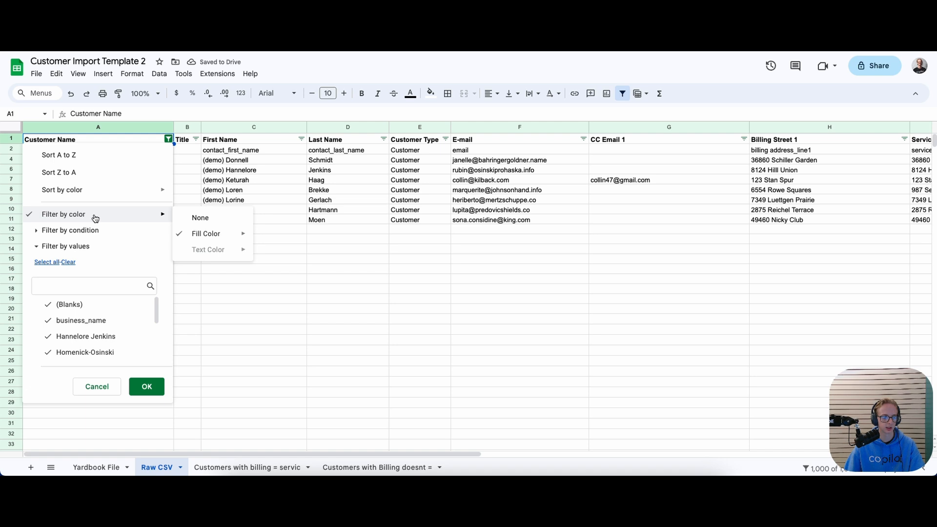
pyautogui.click(128, 126)
pyautogui.click(106, 130)
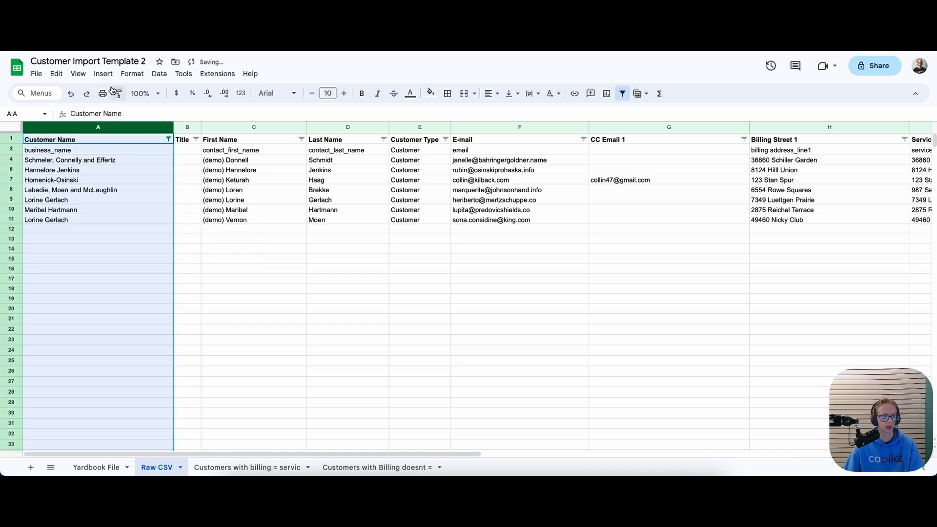
pyautogui.click(138, 74)
pyautogui.click(151, 244)
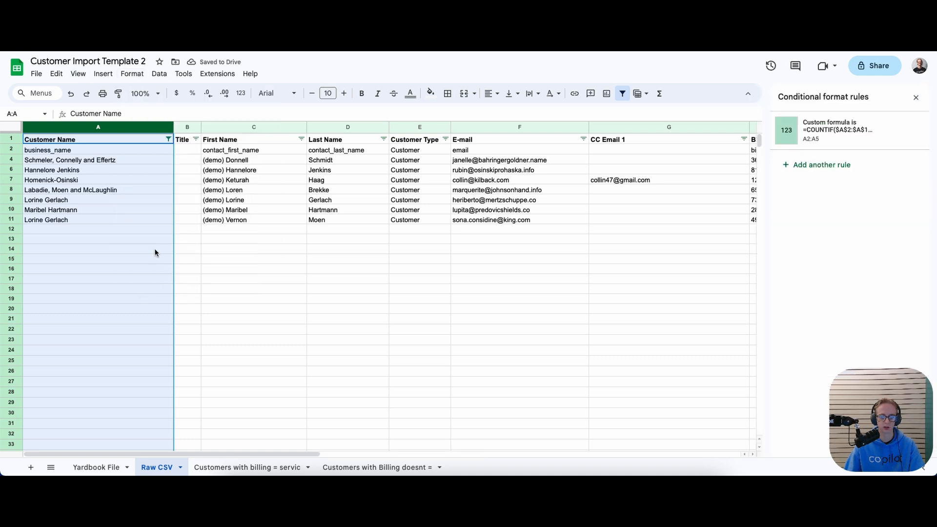
pyautogui.click(809, 146)
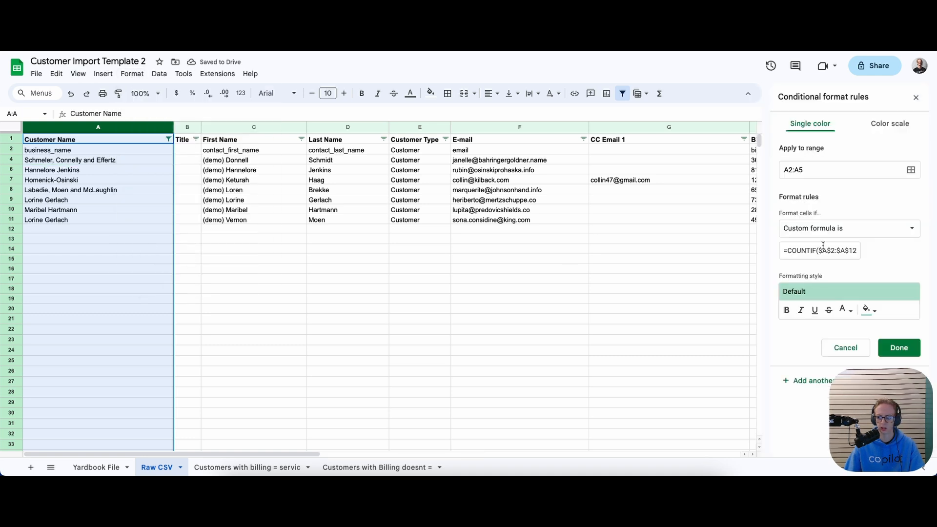
pyautogui.moveTo(825, 250); pyautogui.dragTo(884, 255)
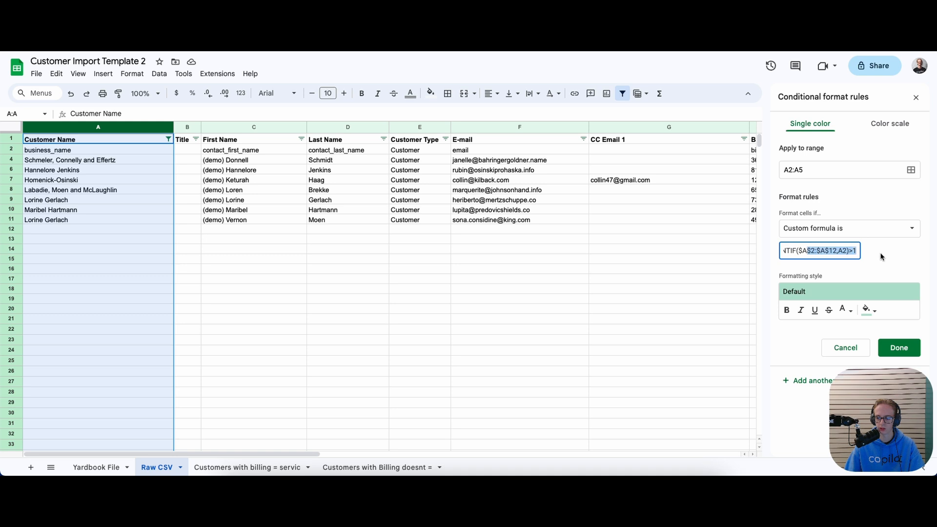
pyautogui.click(838, 253)
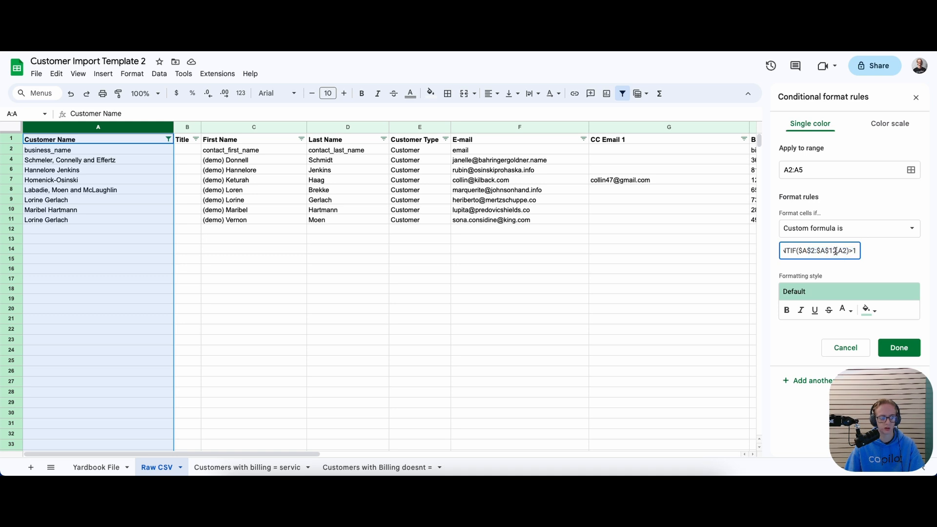
pyautogui.write('00')
pyautogui.click(871, 266)
pyautogui.click(898, 348)
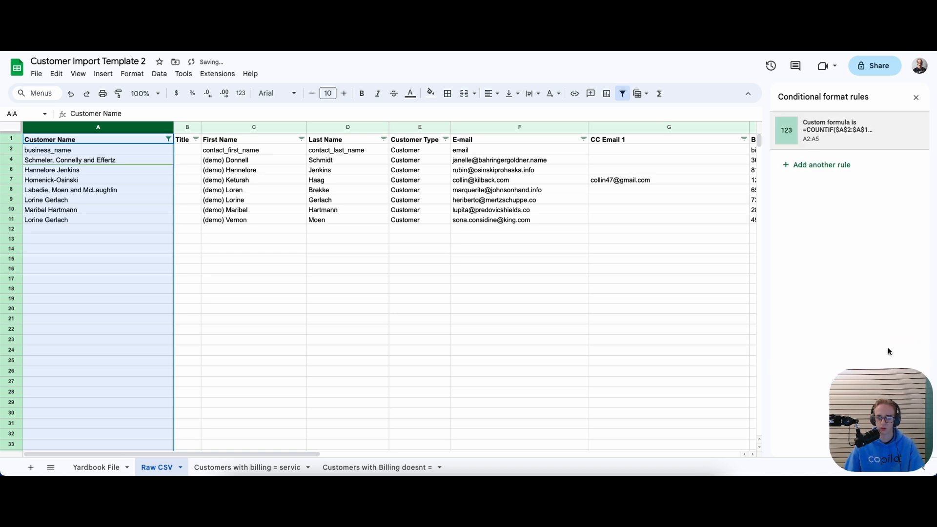
# Change the rule's Apply to range to A2:A15 so both duplicate names turn green
pyautogui.click(586, 288)
pyautogui.click(52, 127)
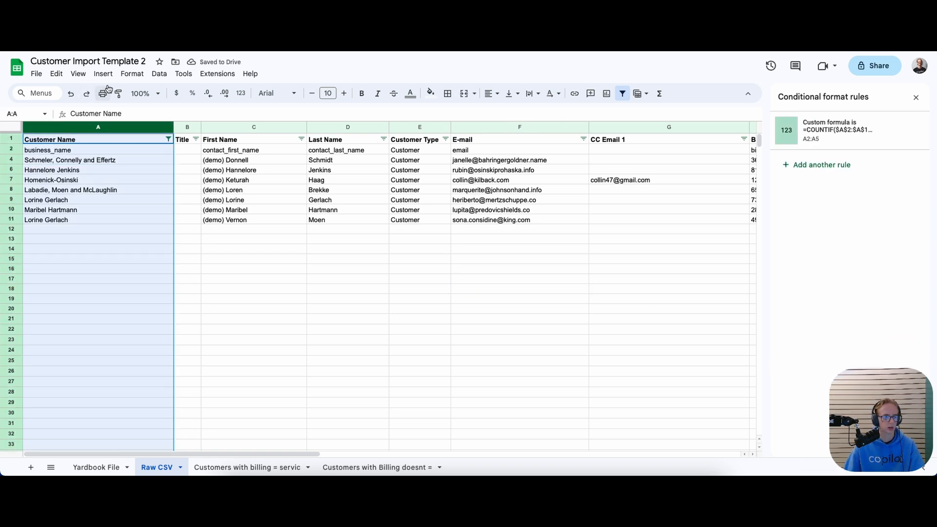
pyautogui.click(132, 73)
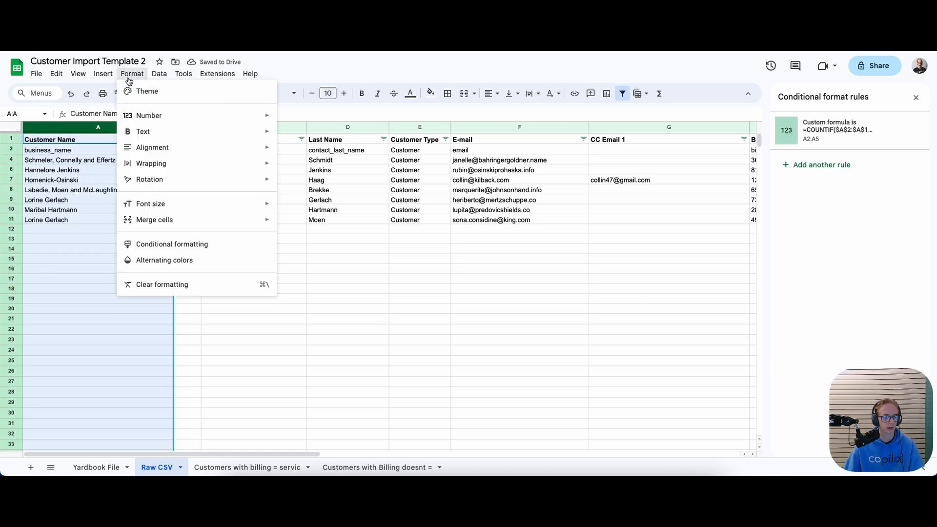
pyautogui.click(138, 244)
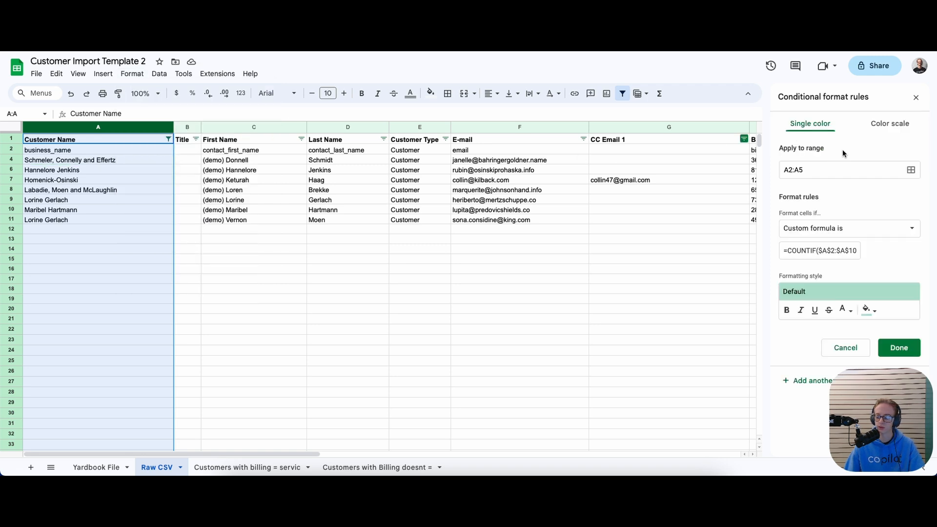
pyautogui.click(802, 170)
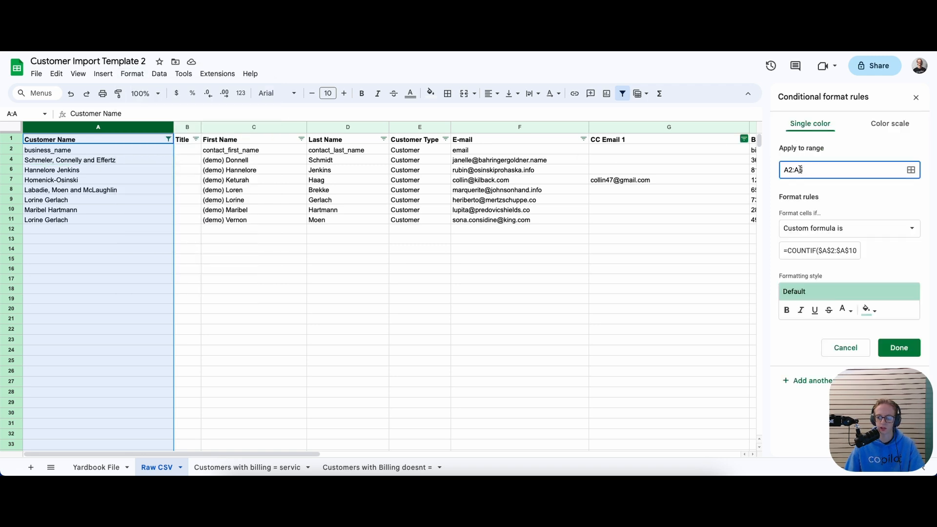
pyautogui.press('BackSpace')
pyautogui.write('15')
pyautogui.click(897, 347)
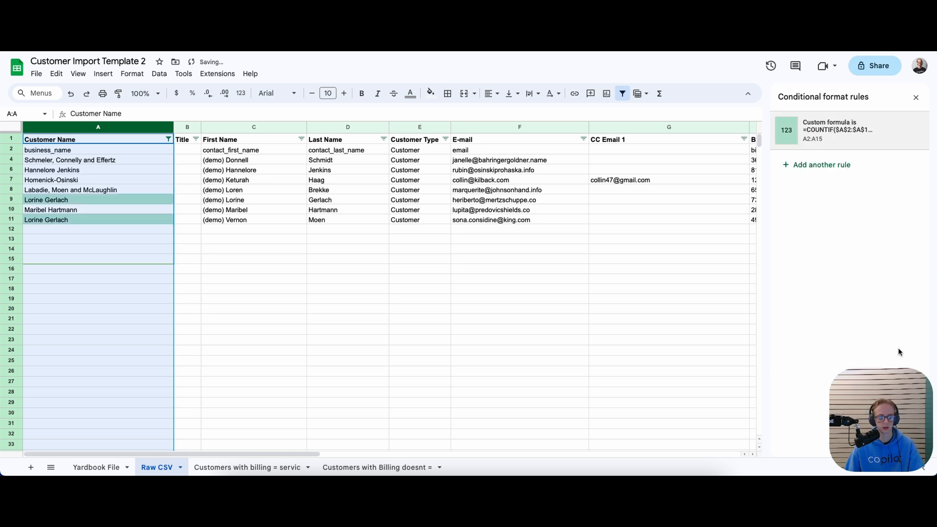
pyautogui.click(396, 252)
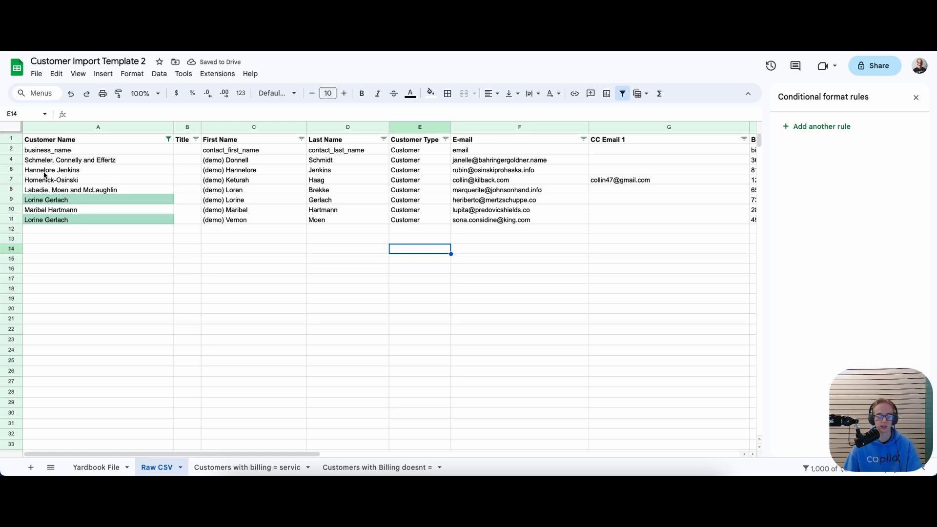
# Enter row 9's customer first and last name into C11 and D11
pyautogui.click(104, 251)
pyautogui.click(105, 199)
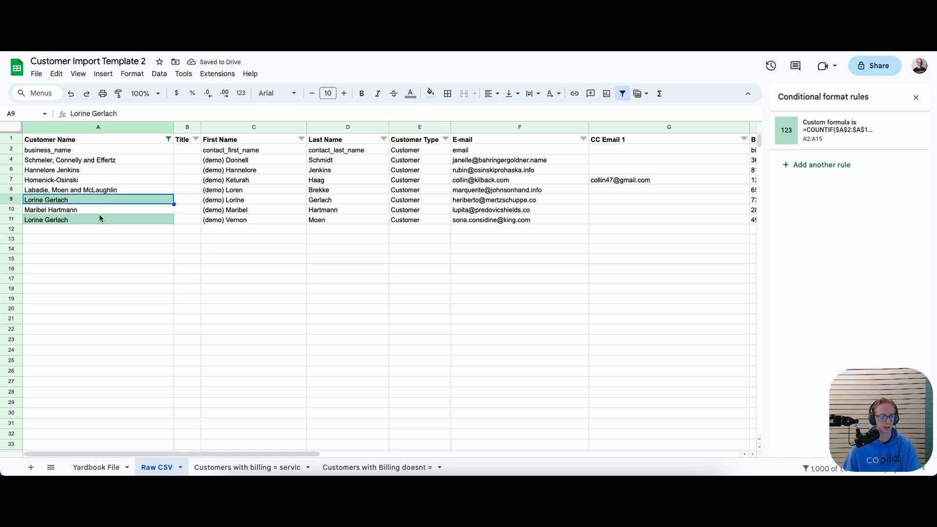
pyautogui.click(100, 218)
pyautogui.click(119, 202)
pyautogui.click(223, 218)
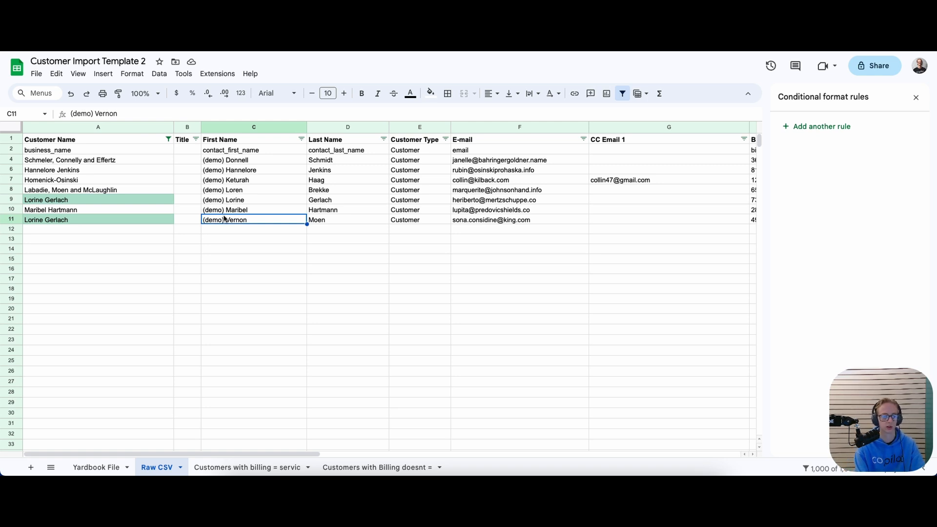
pyautogui.write('(demo) ')
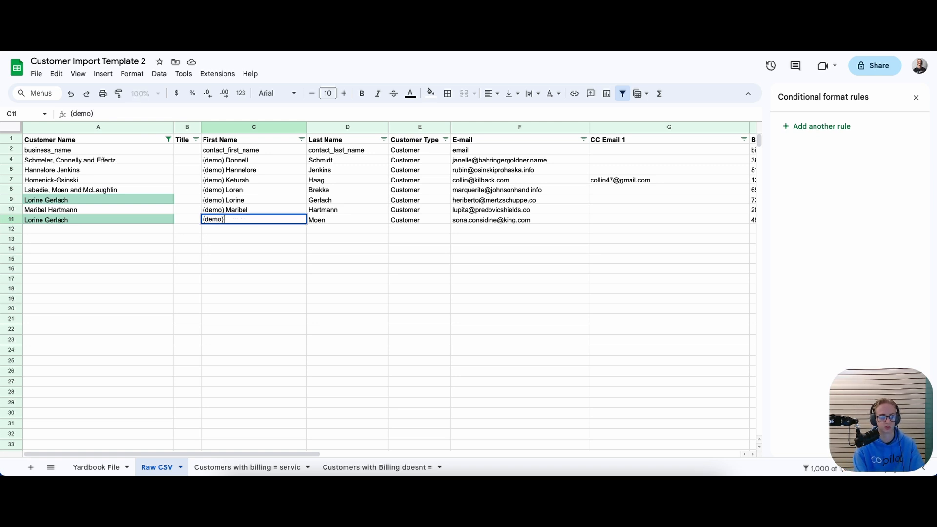
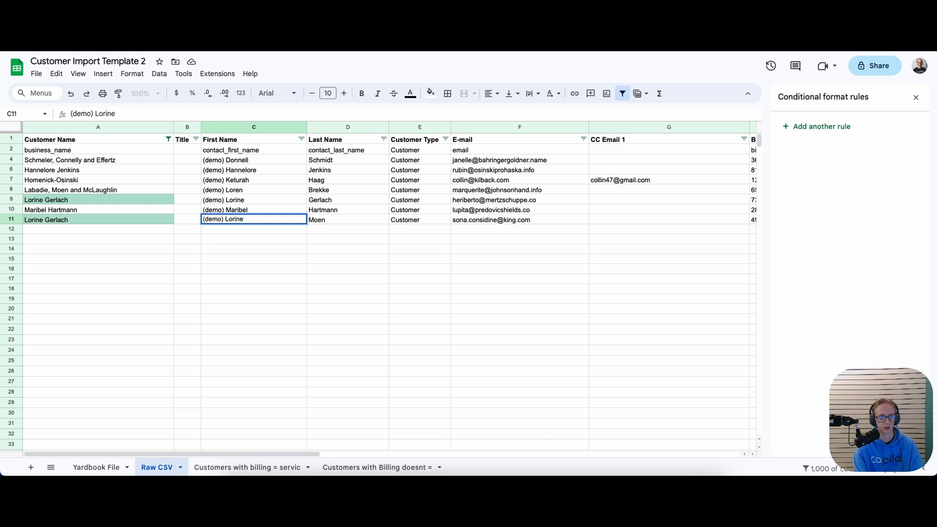
pyautogui.press('Tab')
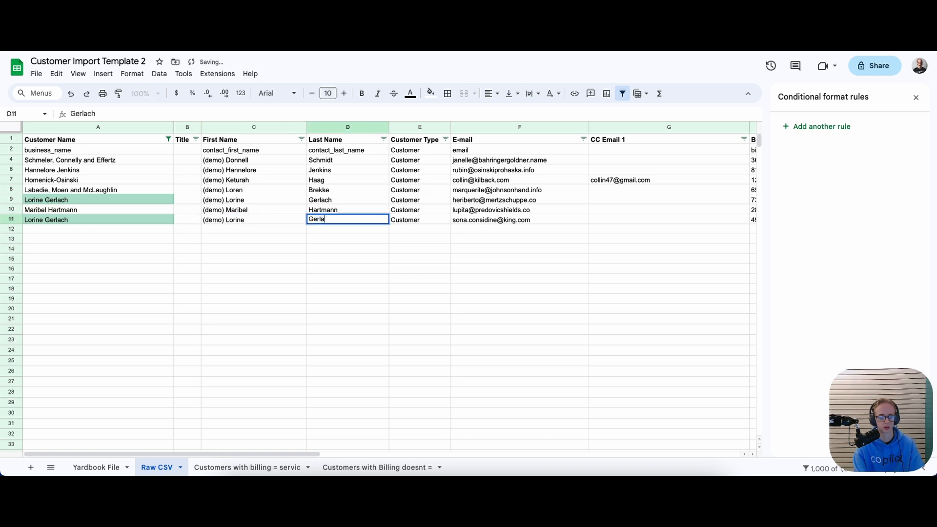
pyautogui.press('Return')
# Close the Conditional format rules sidebar and move to the next empty row
pyautogui.click(342, 220)
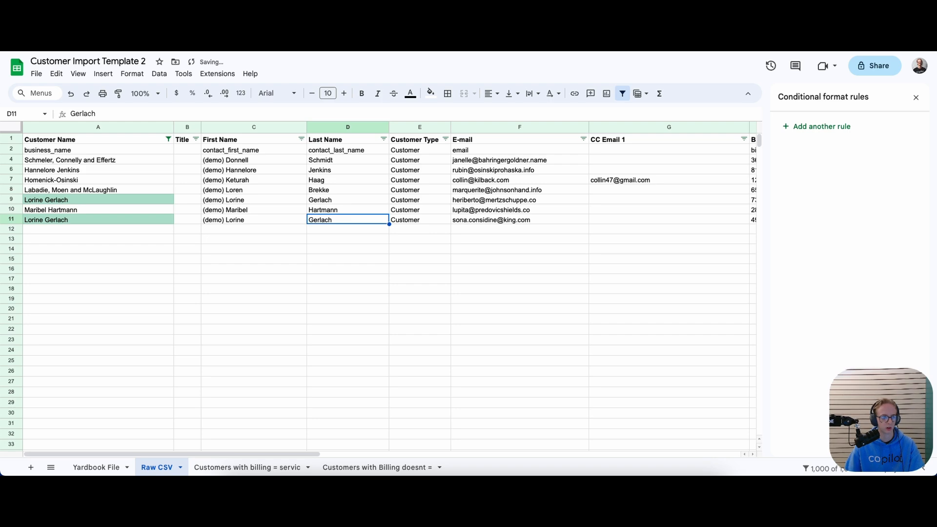
pyautogui.click(149, 228)
pyautogui.moveTo(178, 455); pyautogui.dragTo(352, 454)
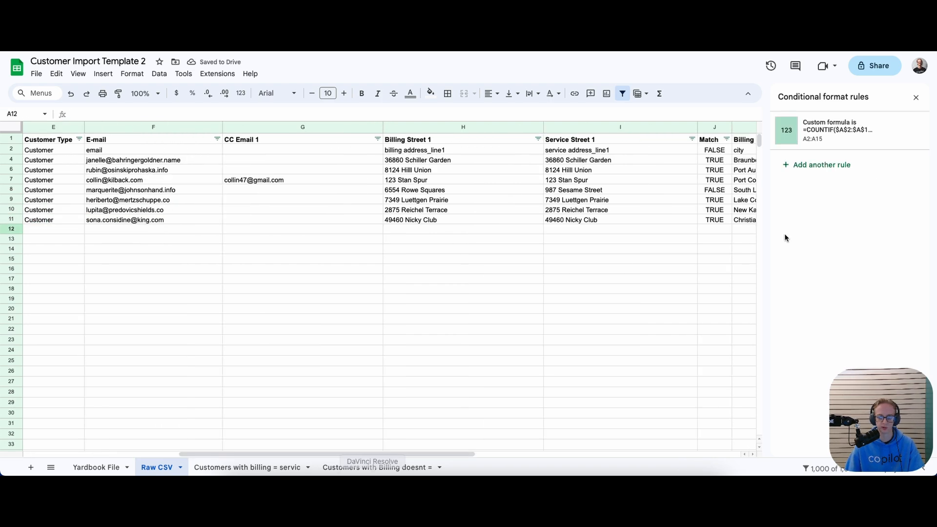
pyautogui.click(916, 97)
pyautogui.moveTo(470, 455); pyautogui.dragTo(254, 432)
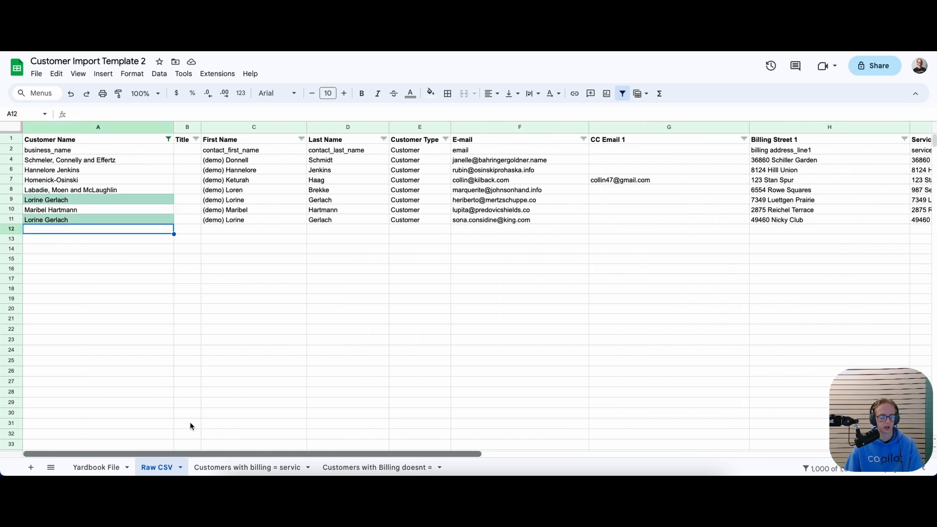
pyautogui.click(109, 239)
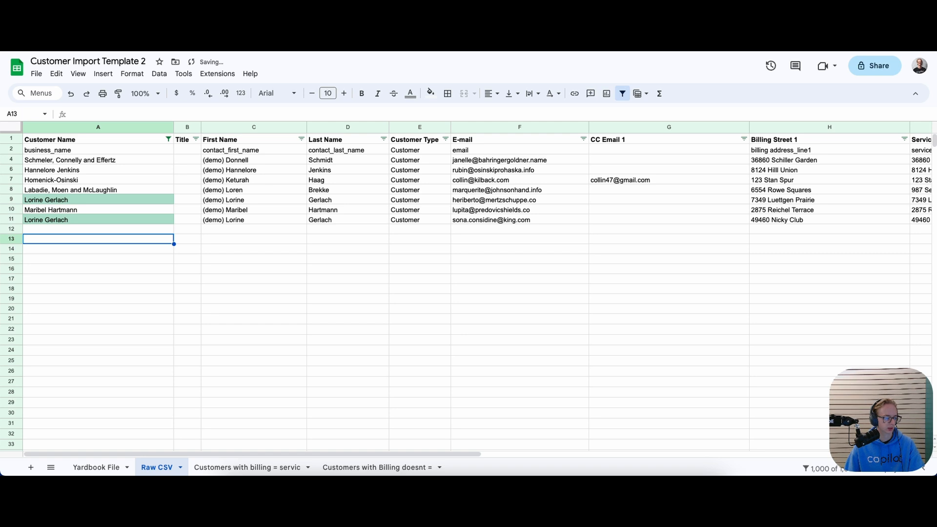
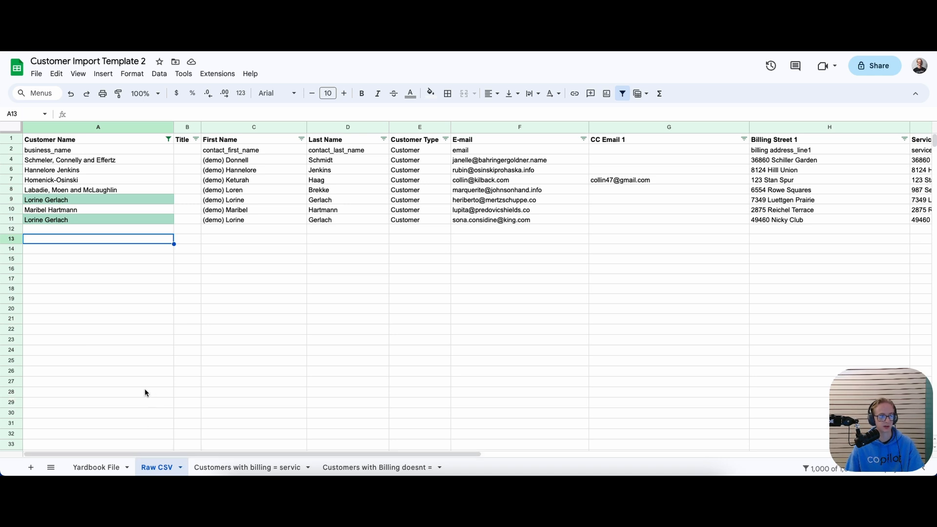
# Check the email in F7, enter a comma in an empty email cell, and return to F15
pyautogui.click(130, 231)
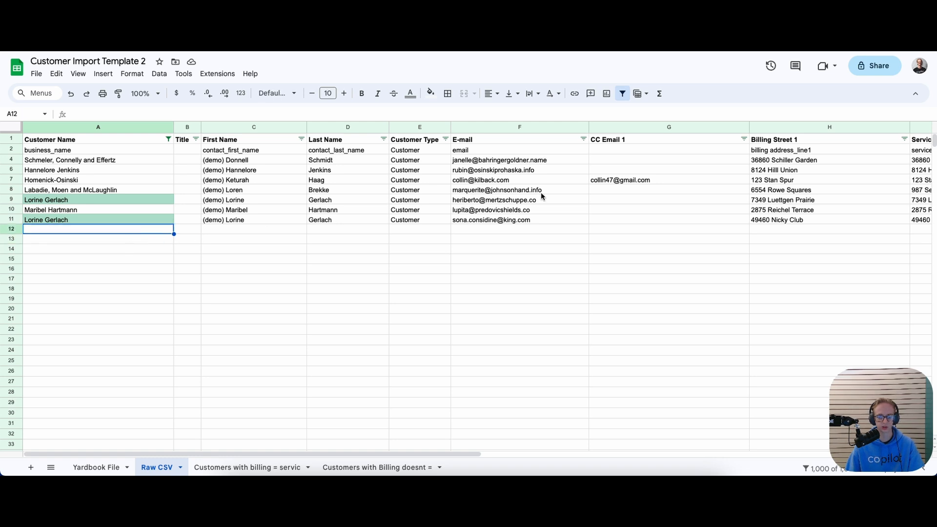
pyautogui.click(523, 183)
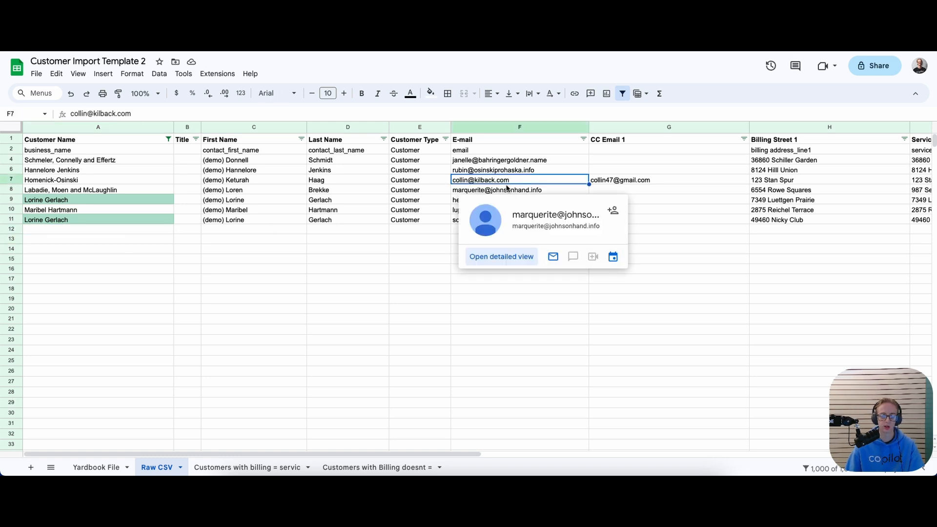
pyautogui.click(471, 249)
pyautogui.write(',')
pyautogui.press('Return')
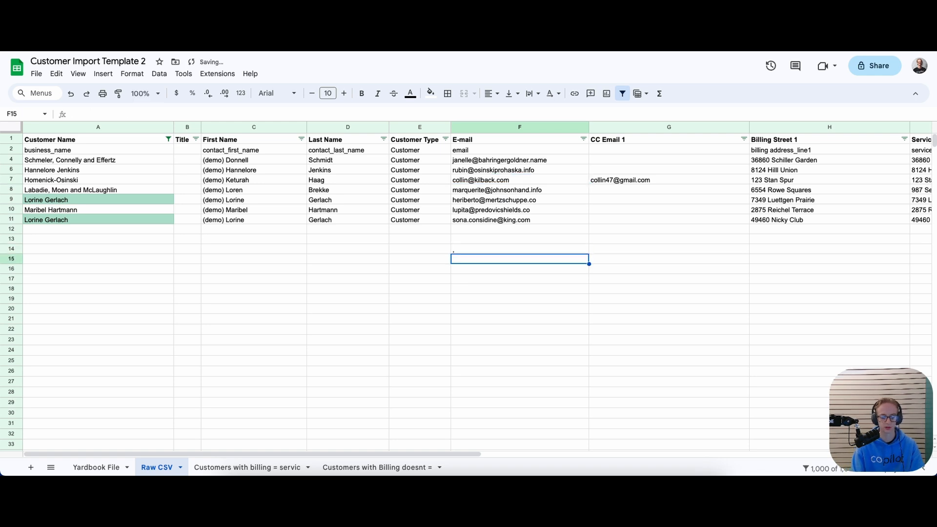
pyautogui.press('Return')
pyautogui.press('Return')
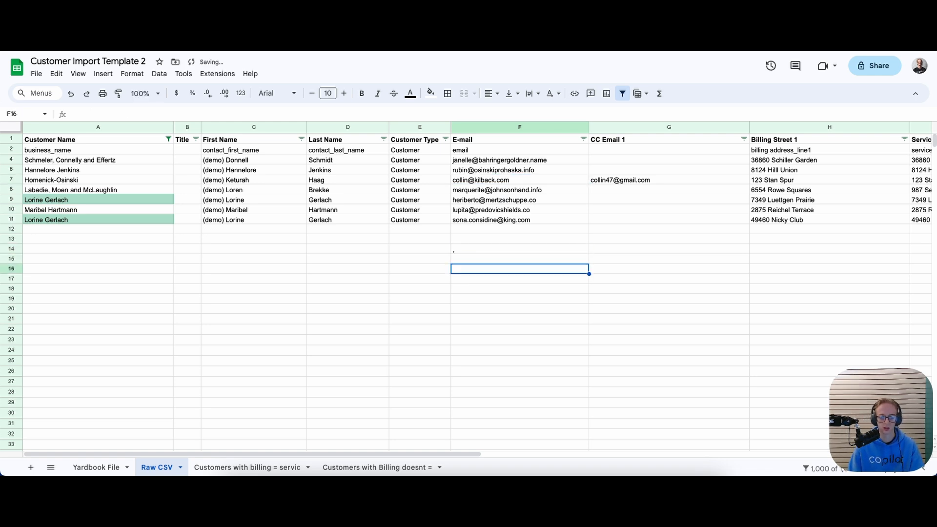
pyautogui.press('Up')
pyautogui.press('Return')
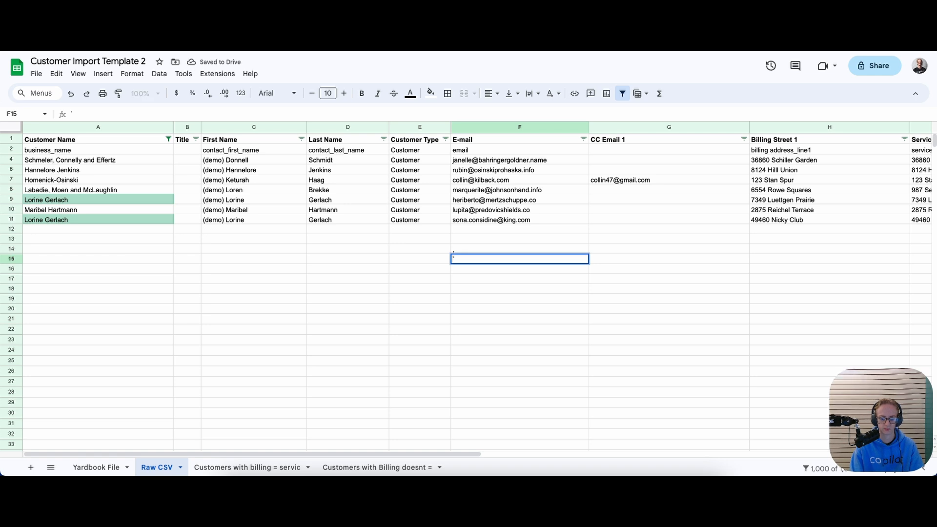
pyautogui.press('Return')
pyautogui.press('Up')
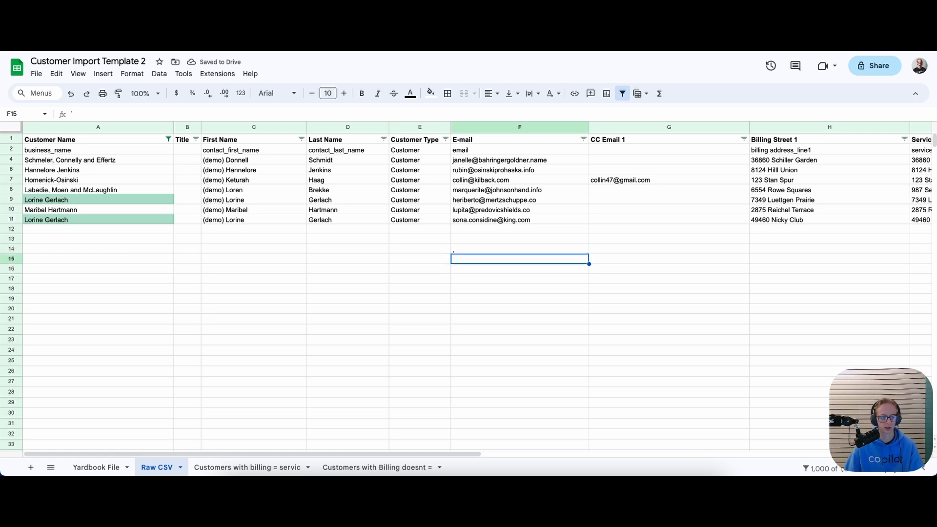
# Select the empty cells below the email list
pyautogui.click(471, 271)
pyautogui.click(470, 257)
pyautogui.click(472, 249)
pyautogui.click(466, 258)
pyautogui.click(467, 251)
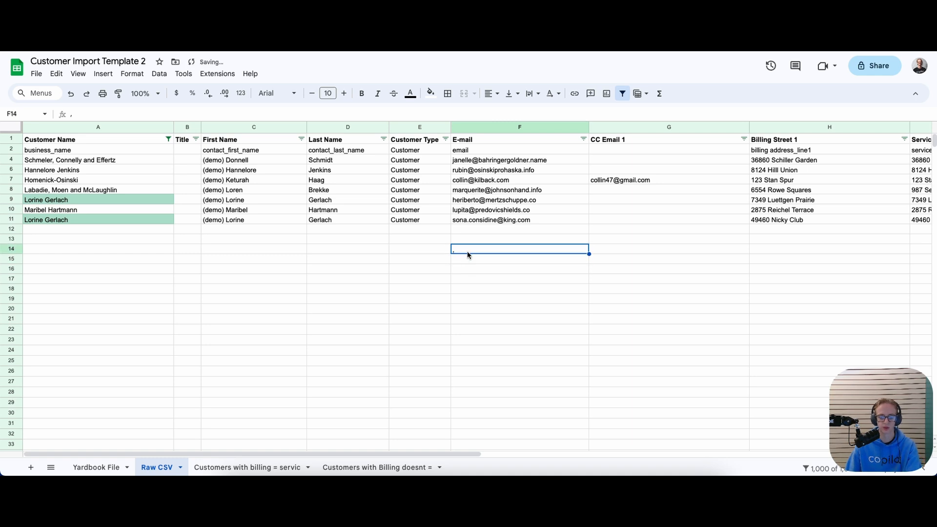
pyautogui.click(474, 228)
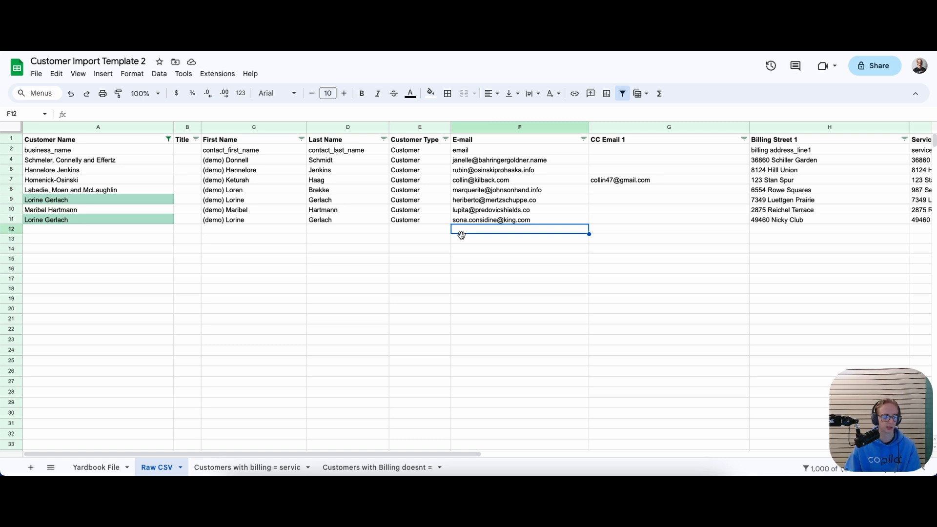
# Move A4's leading surname and comma to the end of the business name
pyautogui.click(98, 160)
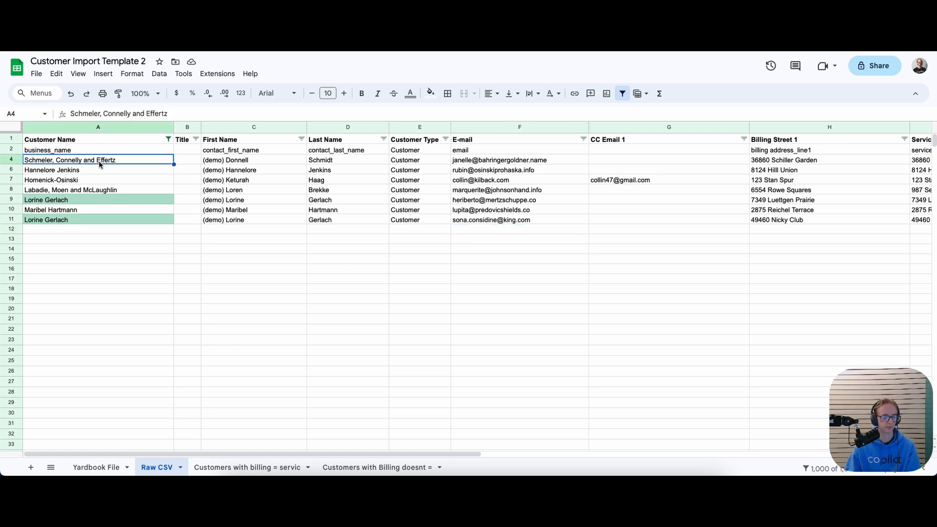
pyautogui.doubleClick(98, 160)
pyautogui.moveTo(112, 159)
pyautogui.mouseDown()
pyautogui.moveTo(33, 158)
pyautogui.moveTo(123, 159)
pyautogui.mouseUp()
pyautogui.click(58, 159)
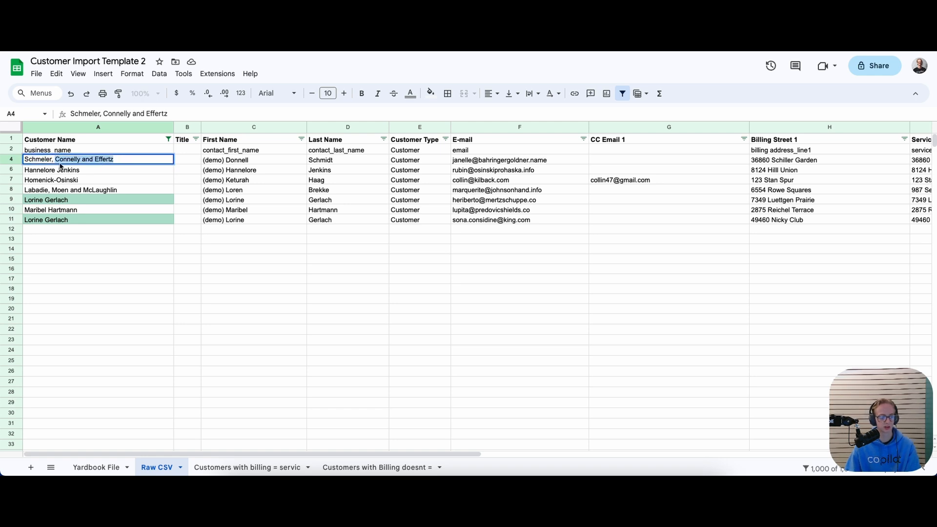
pyautogui.click(55, 160)
pyautogui.press('BackSpace')
pyautogui.press('BackSpace')
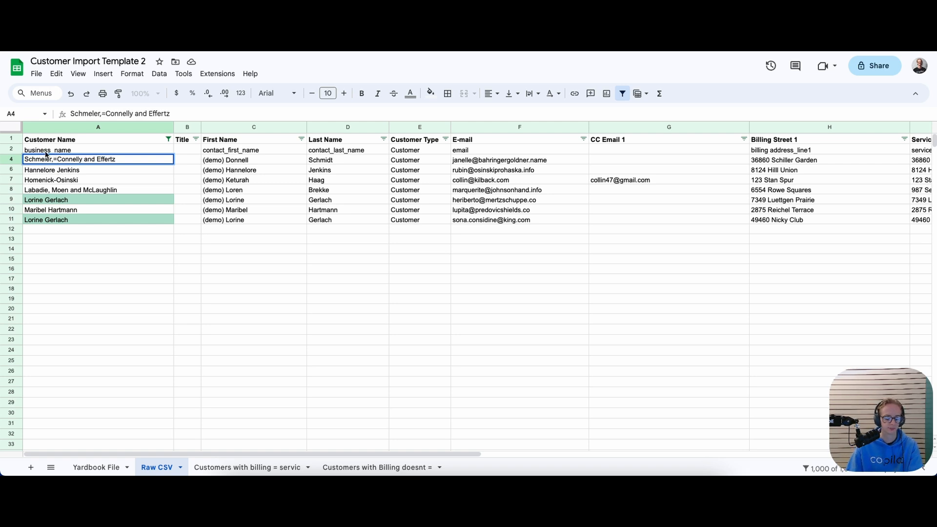
pyautogui.moveTo(50, 159); pyautogui.dragTo(11, 154)
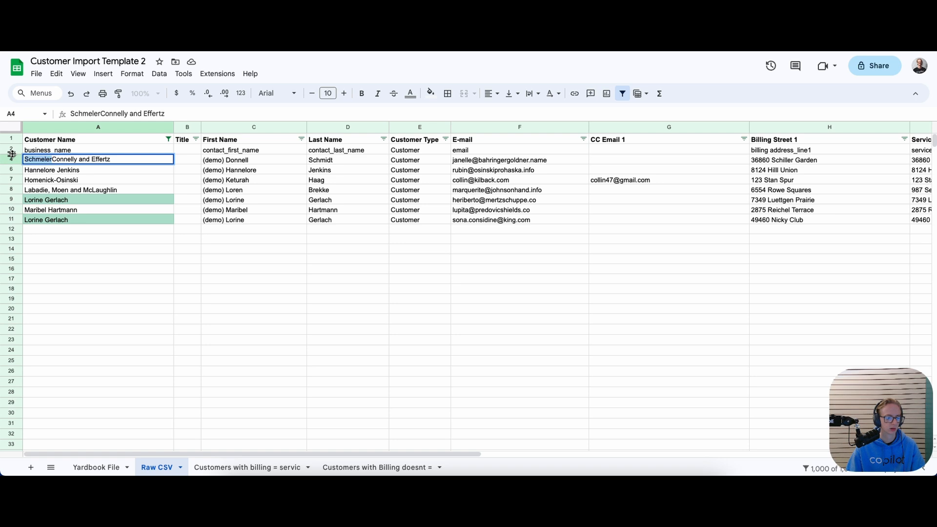
pyautogui.press('BackSpace')
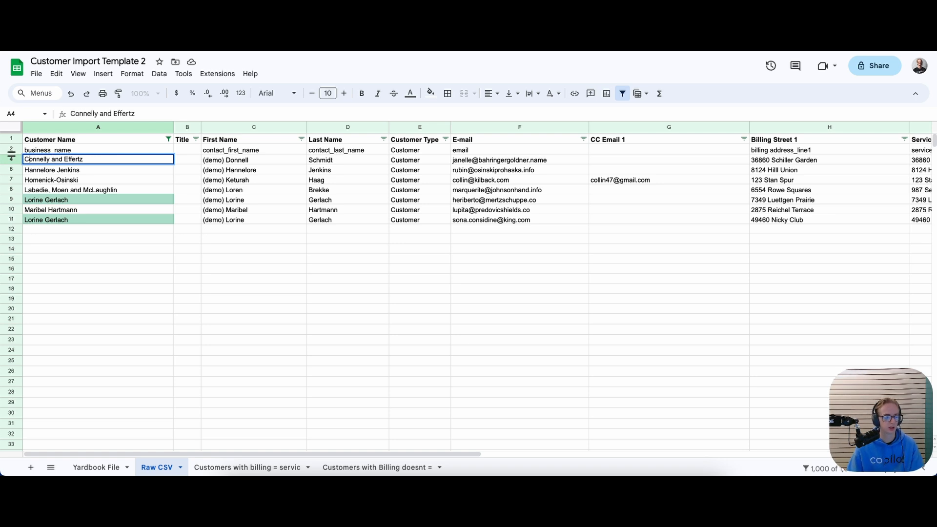
pyautogui.hotkey('ctrl', 'z')
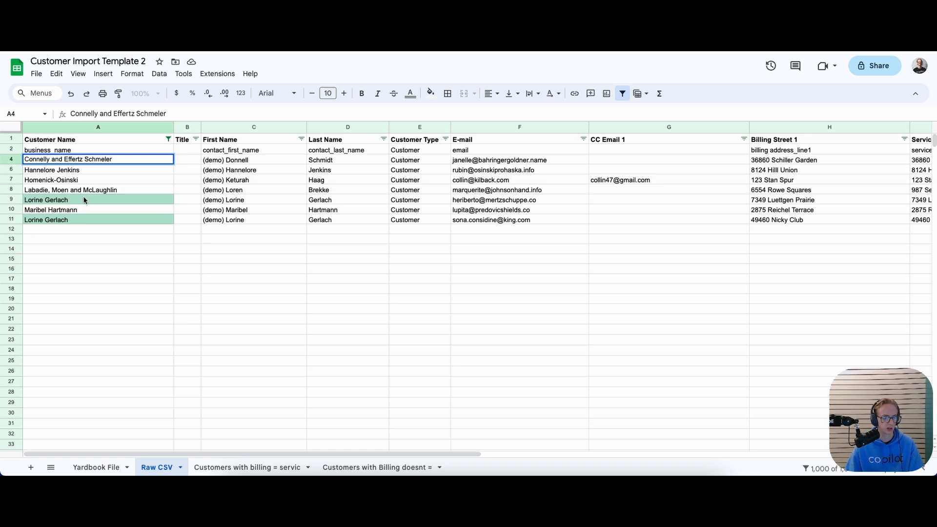
pyautogui.click(47, 190)
# Remove A8's leading surname and comma and retype Labadie at the end
pyautogui.doubleClick(47, 189)
pyautogui.moveTo(47, 190); pyautogui.dragTo(23, 190)
pyautogui.press('BackSpace')
pyautogui.press('Delete')
pyautogui.press('Delete')
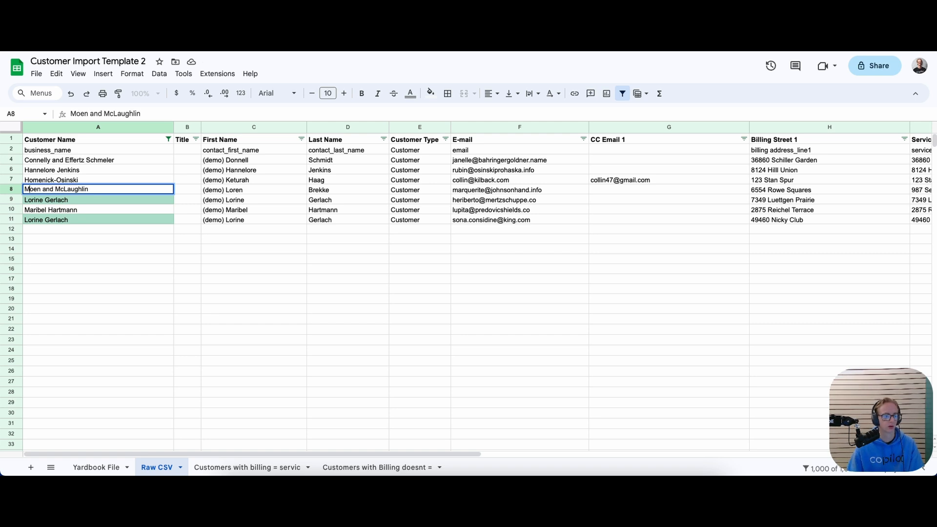
pyautogui.click(93, 190)
pyautogui.write('Labadie')
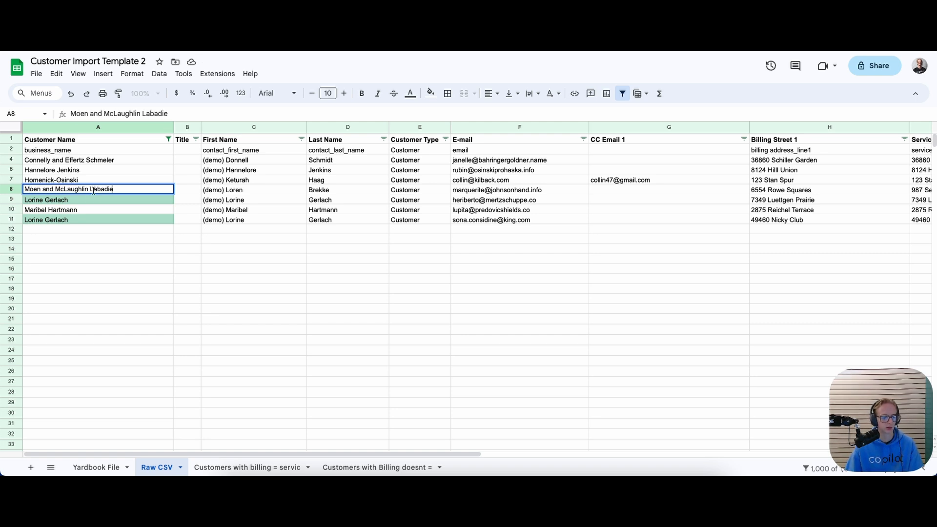
pyautogui.click(89, 242)
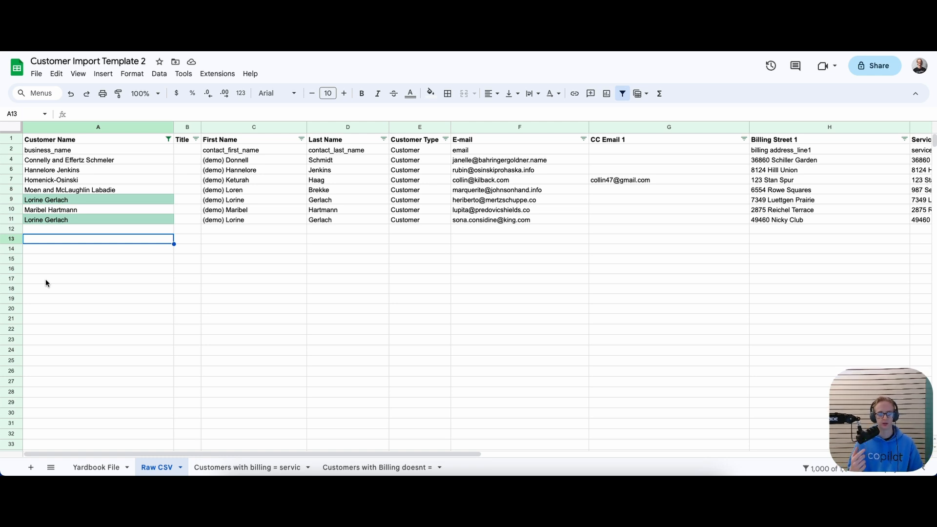
pyautogui.click(97, 179)
pyautogui.click(76, 200)
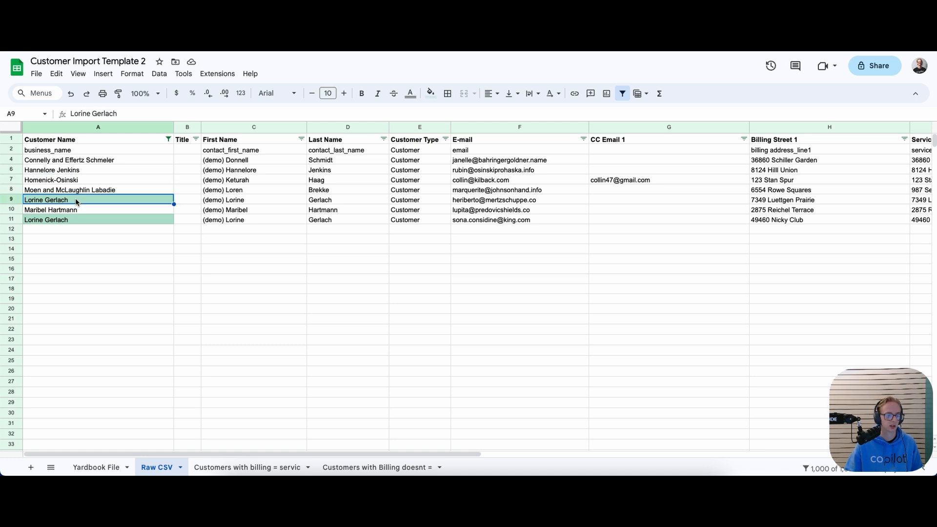
pyautogui.doubleClick(76, 210)
pyautogui.moveTo(77, 210); pyautogui.dragTo(47, 210)
pyautogui.hotkey('ctrl', 'c')
pyautogui.press('BackSpace')
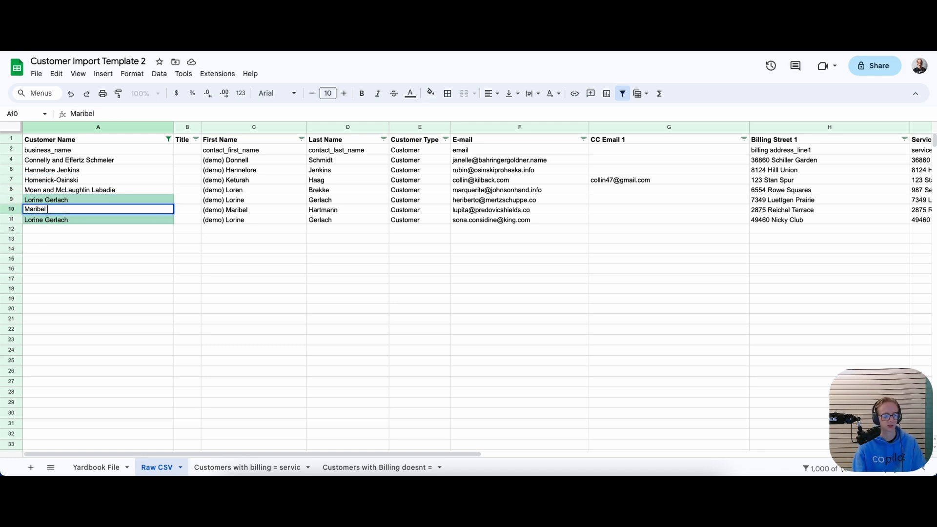
pyautogui.hotkey('ctrl', 'v')
pyautogui.write(',')
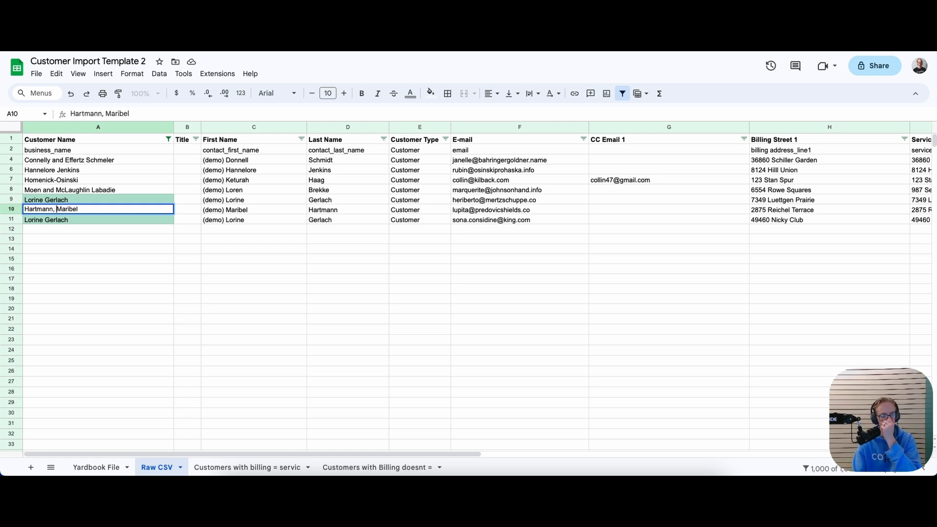
pyautogui.press('BackSpace')
pyautogui.press('BackSpace')
pyautogui.press('BackSpace')
pyautogui.press('BackSpace')
pyautogui.press('BackSpace')
pyautogui.press('BackSpace')
pyautogui.press('BackSpace')
pyautogui.press('BackSpace')
pyautogui.press('BackSpace')
pyautogui.press('BackSpace')
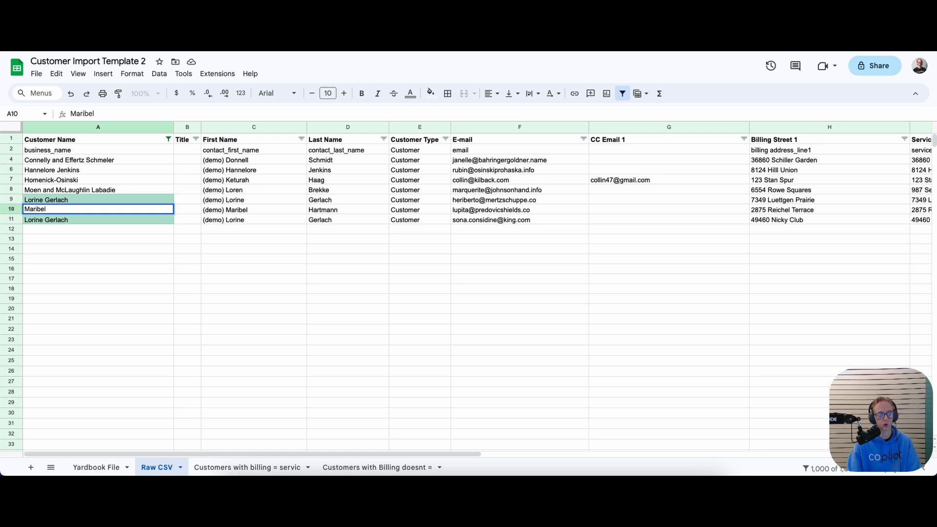
pyautogui.hotkey('ctrl', 'v')
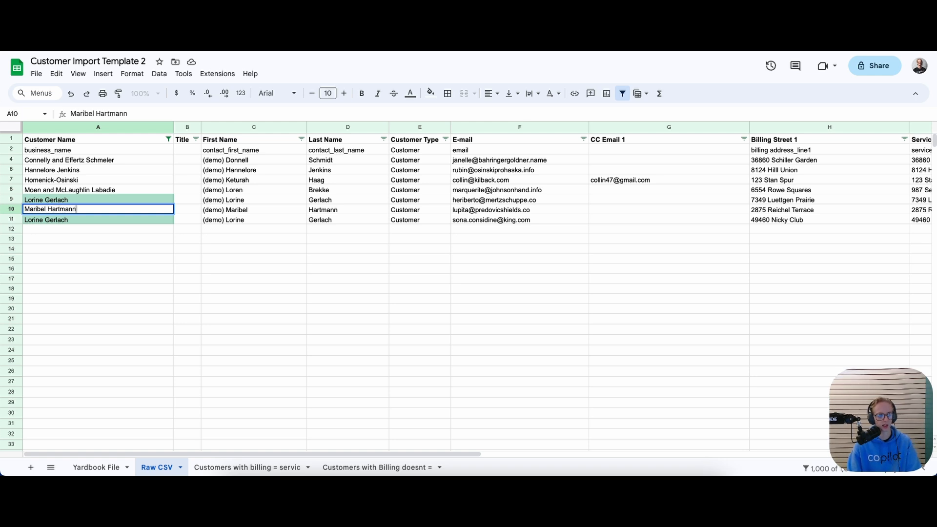
pyautogui.press('Return')
pyautogui.press('Up')
pyautogui.press('Up')
pyautogui.click(57, 190)
pyautogui.click(65, 161)
pyautogui.click(70, 150)
pyautogui.click(71, 160)
pyautogui.click(65, 171)
pyautogui.click(61, 181)
pyautogui.click(54, 191)
pyautogui.click(56, 209)
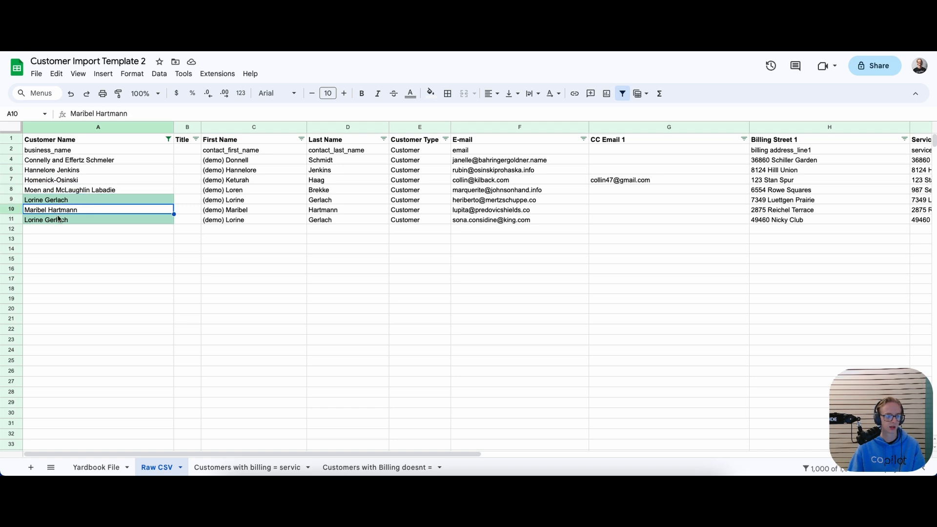
pyautogui.click(219, 413)
pyautogui.moveTo(167, 451); pyautogui.dragTo(260, 449)
pyautogui.click(372, 161)
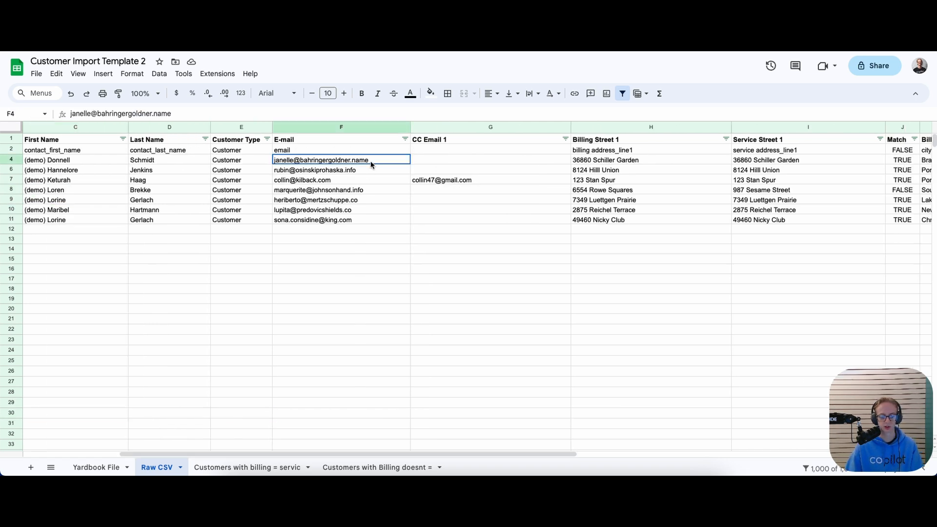
pyautogui.click(364, 170)
pyautogui.click(364, 190)
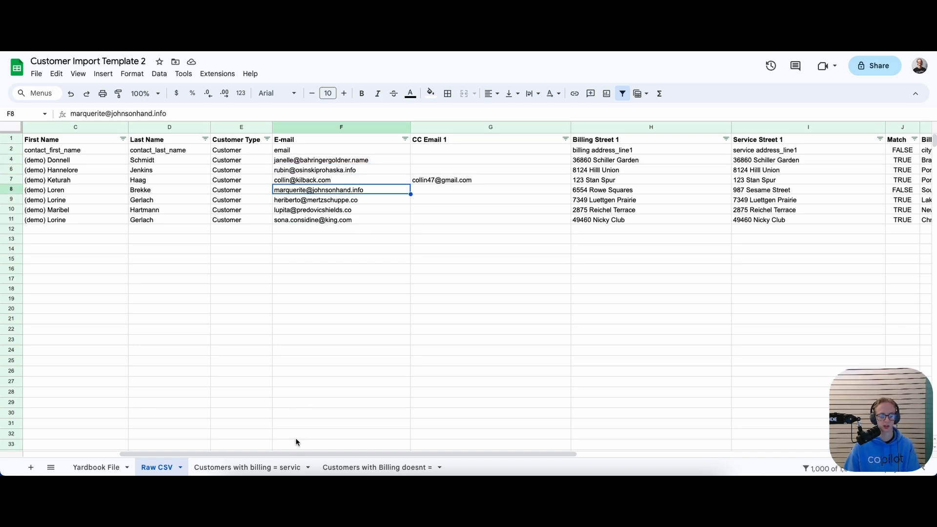
pyautogui.moveTo(291, 450); pyautogui.dragTo(561, 454)
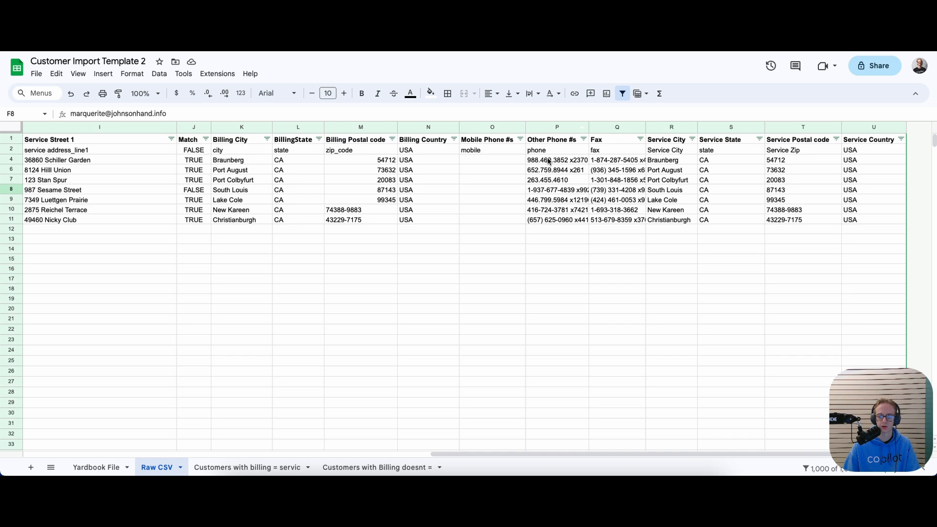
# Delete row 2 of field key names in Raw CSV
pyautogui.moveTo(548, 456); pyautogui.dragTo(27, 320)
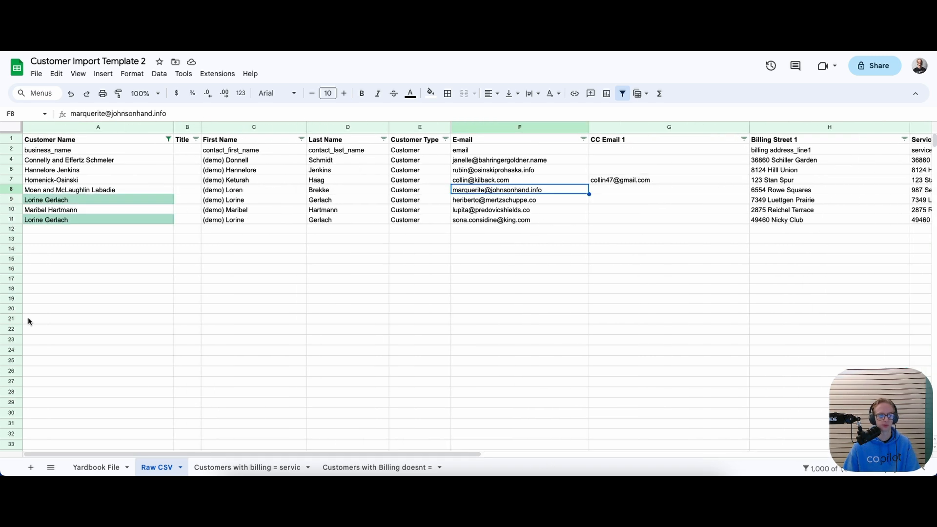
pyautogui.rightClick(11, 149)
pyautogui.click(41, 264)
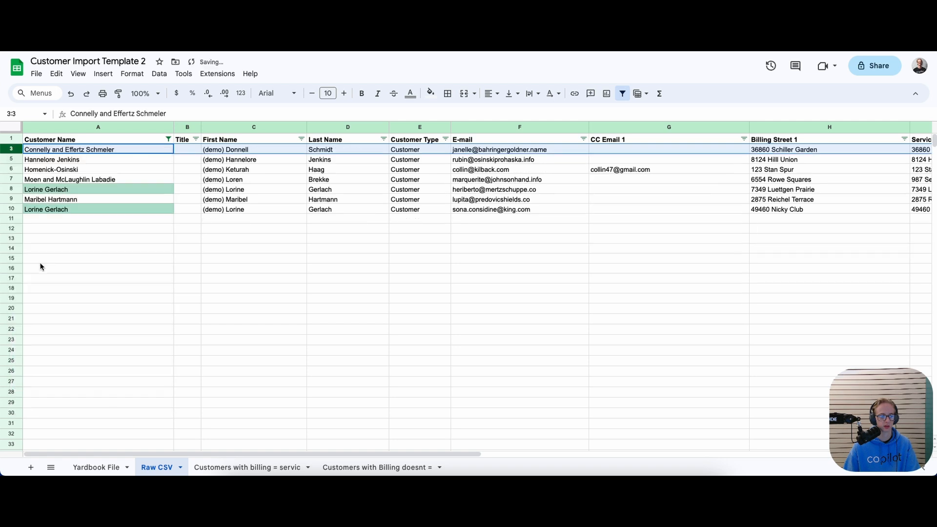
pyautogui.click(48, 228)
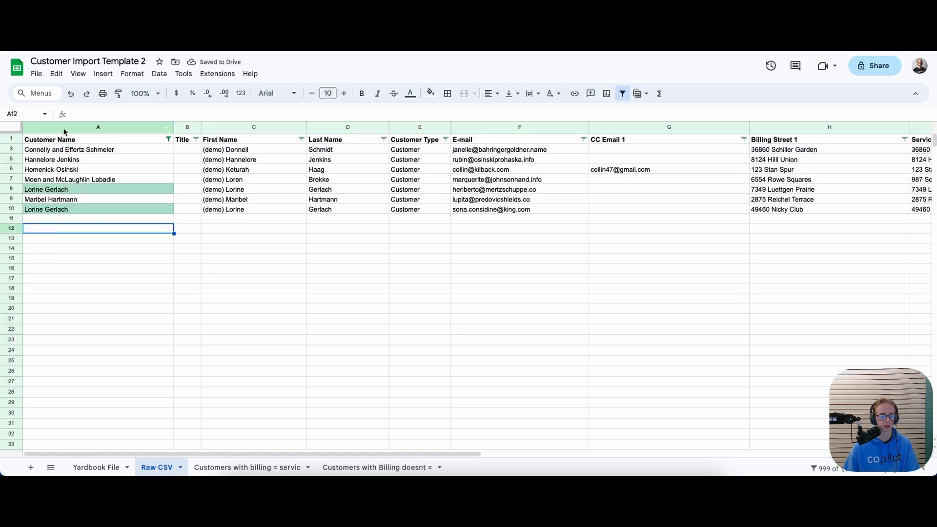
pyautogui.moveTo(194, 447); pyautogui.dragTo(328, 462)
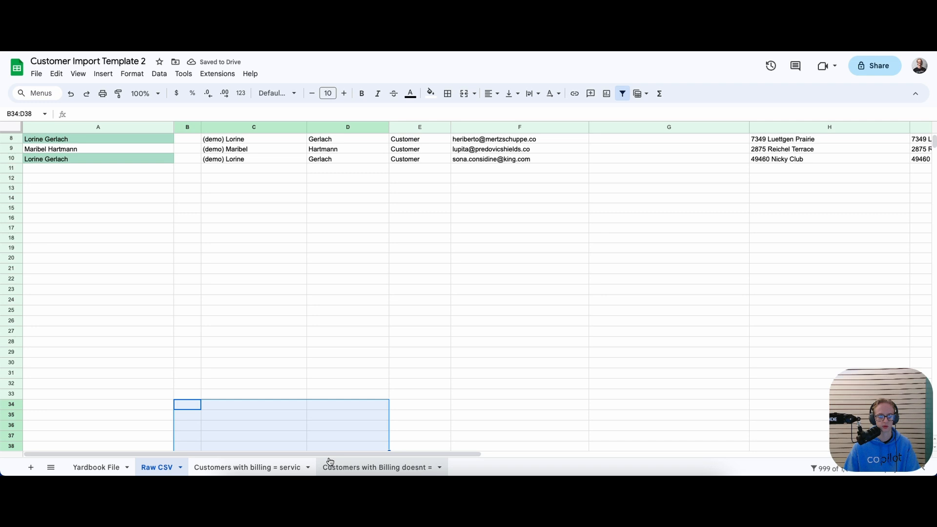
pyautogui.click(332, 435)
pyautogui.moveTo(136, 287); pyautogui.dragTo(136, 281)
pyautogui.scroll(2, 136, 282)
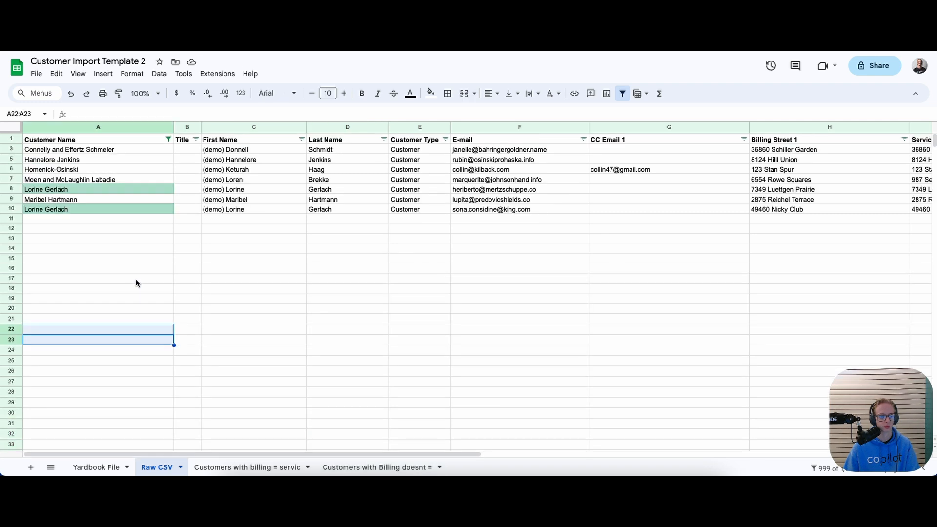
pyautogui.click(73, 207)
pyautogui.click(72, 188)
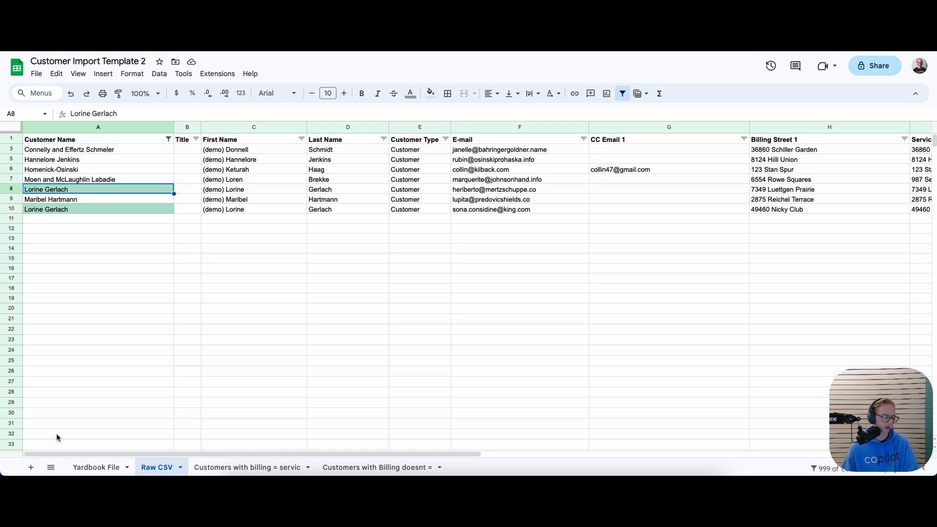
# Glance at the empty billing-equals-service sheet, then review the Raw CSV customer names
pyautogui.click(197, 468)
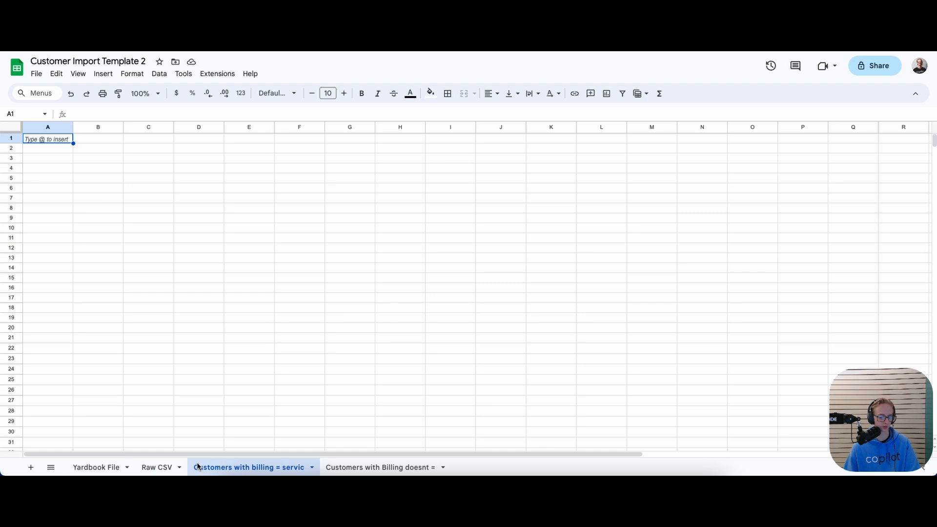
pyautogui.click(152, 467)
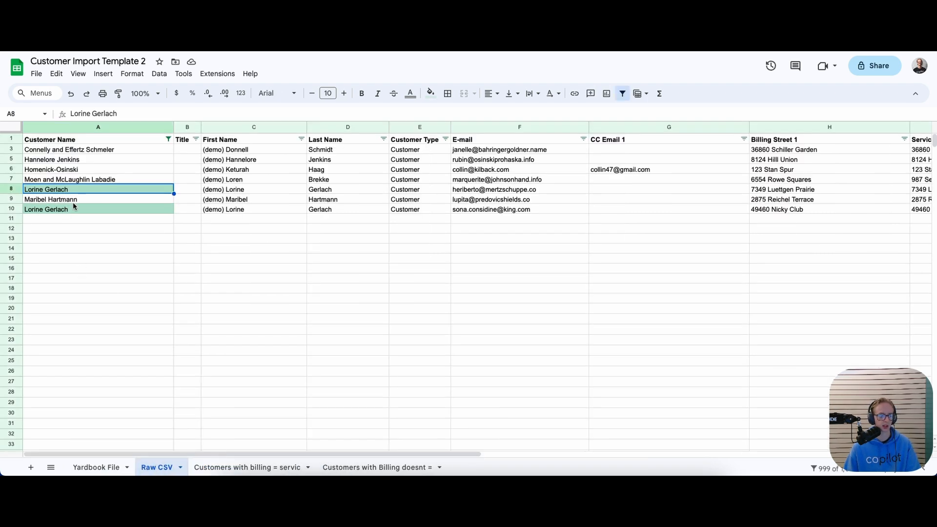
pyautogui.click(84, 150)
pyautogui.click(82, 208)
pyautogui.click(81, 199)
pyautogui.click(87, 189)
pyautogui.click(93, 179)
pyautogui.click(94, 169)
# Undo the accidental move of Homenick-Osinski into A5 and scroll right to the Match column
pyautogui.moveTo(94, 166); pyautogui.dragTo(94, 159)
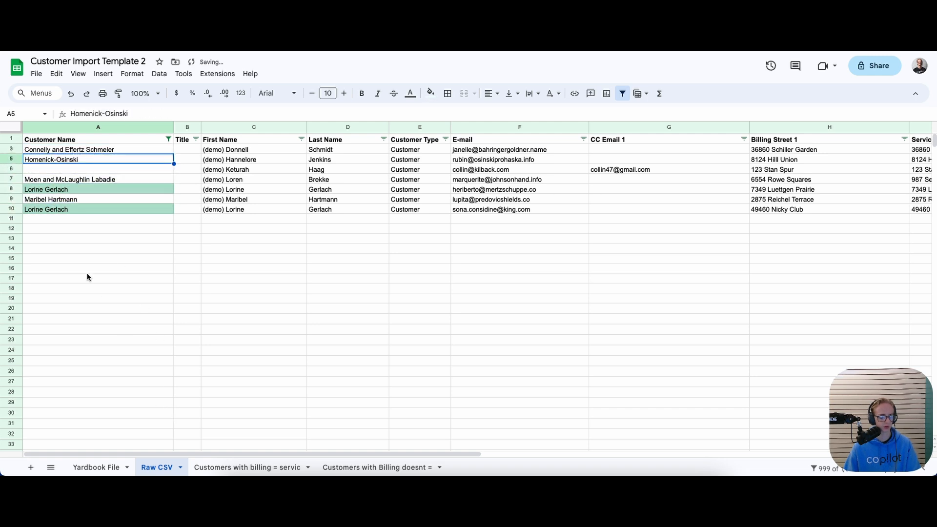
pyautogui.press('super+z')
pyautogui.press('super+z')
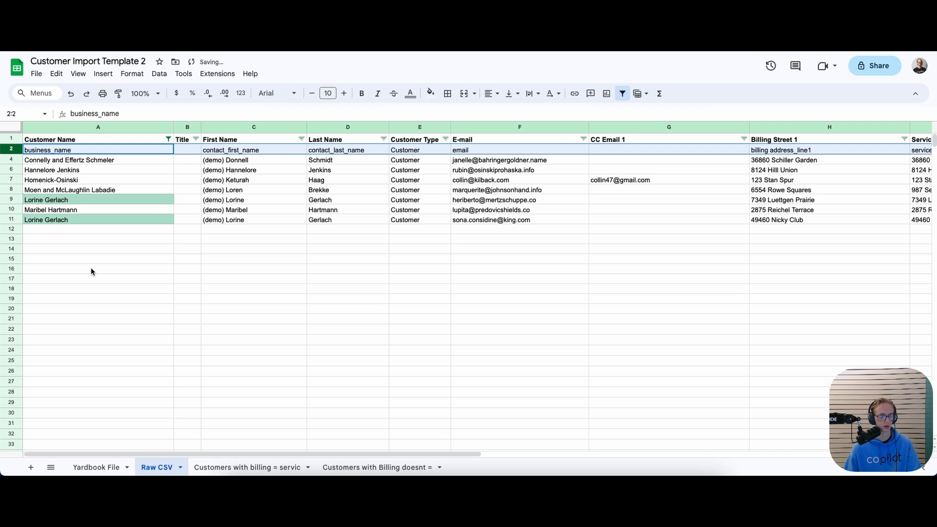
pyautogui.click(89, 268)
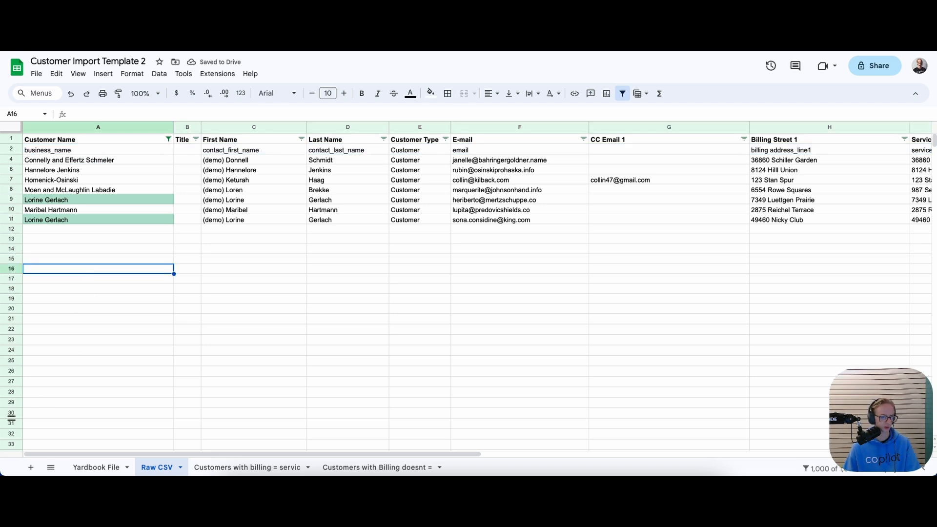
pyautogui.moveTo(73, 455); pyautogui.dragTo(358, 454)
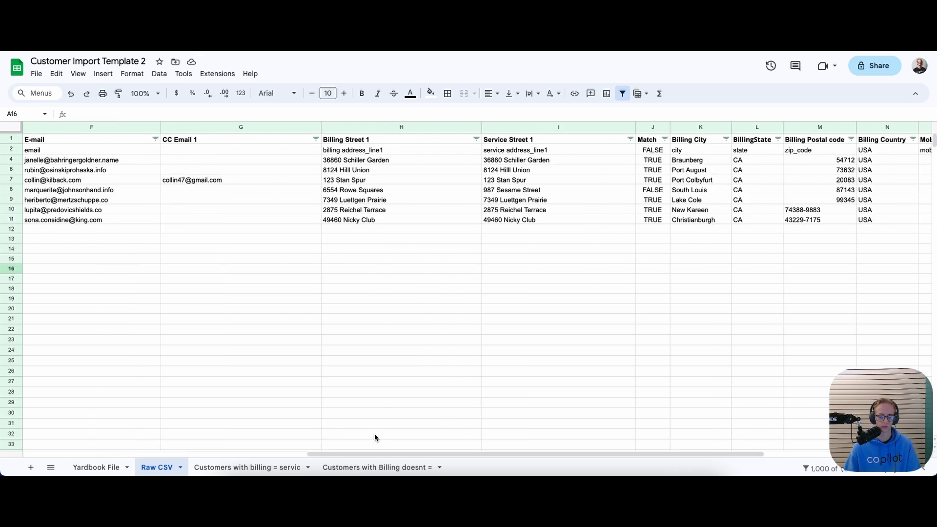
# Delete the field-name row 2 from Raw CSV
pyautogui.click(645, 191)
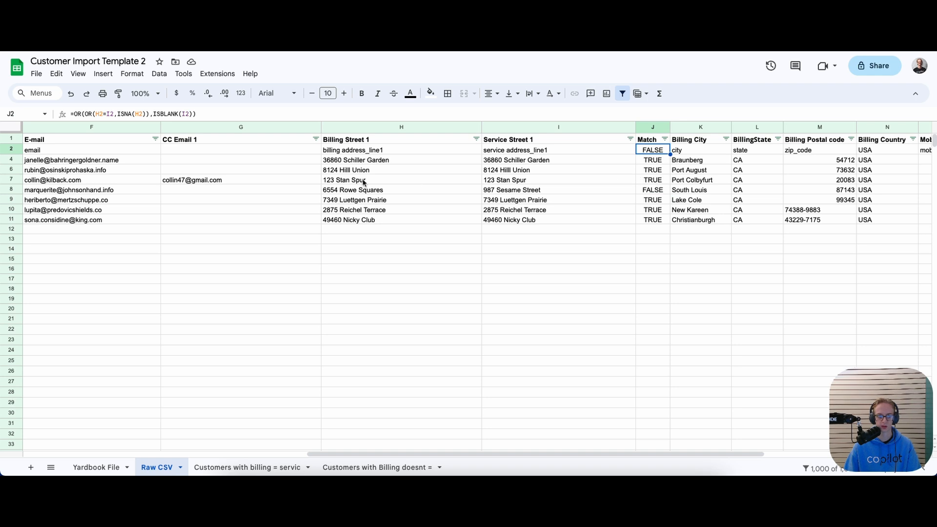
pyautogui.click(17, 150)
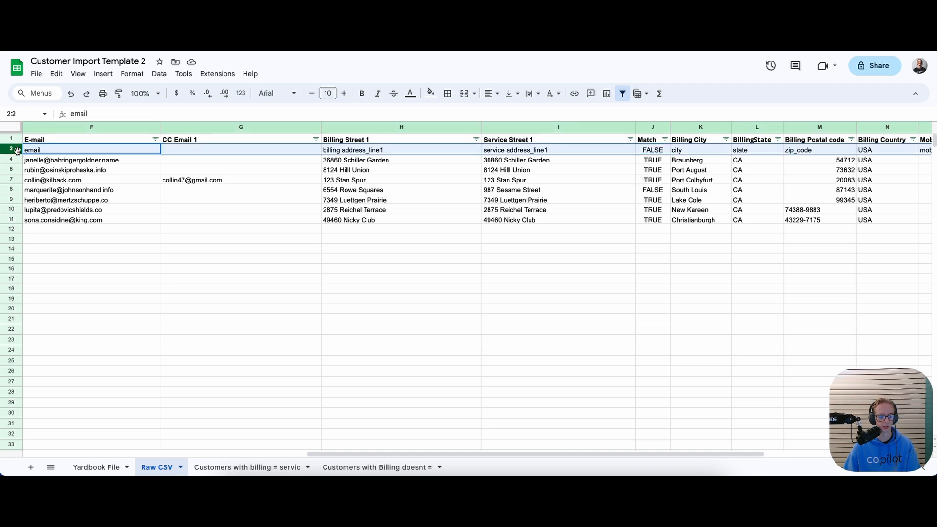
pyautogui.rightClick(17, 150)
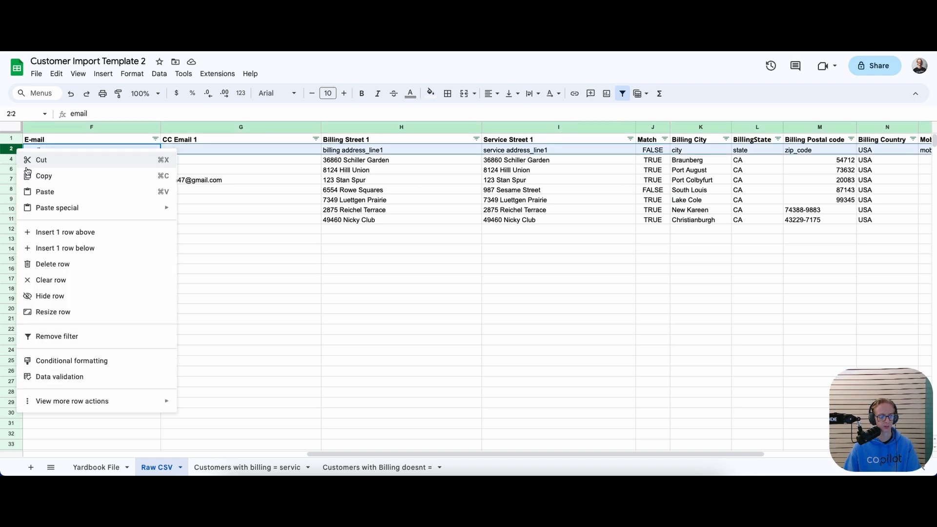
pyautogui.click(51, 264)
pyautogui.click(364, 250)
# Filter the Match column to TRUE only, excluding blanks and FALSE
pyautogui.moveTo(376, 458); pyautogui.dragTo(594, 458)
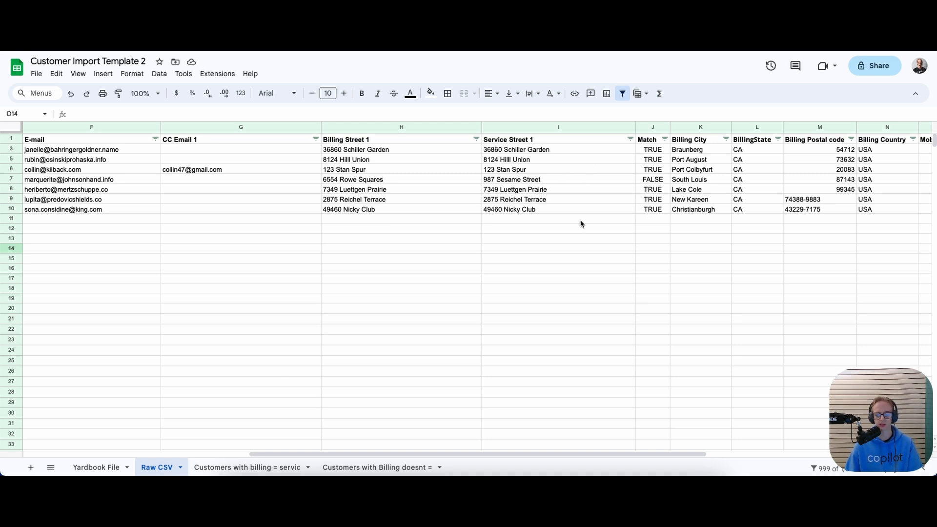
pyautogui.click(624, 170)
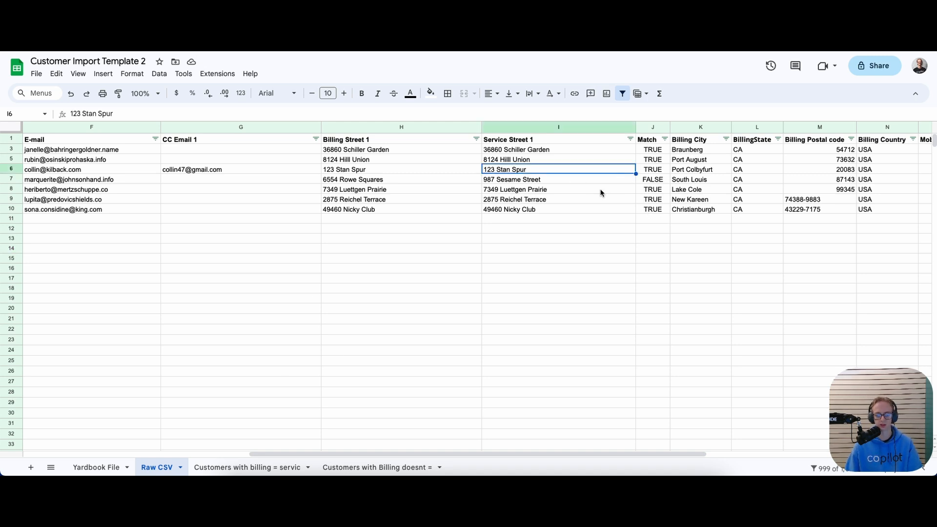
pyautogui.click(11, 179)
pyautogui.click(473, 137)
pyautogui.click(665, 139)
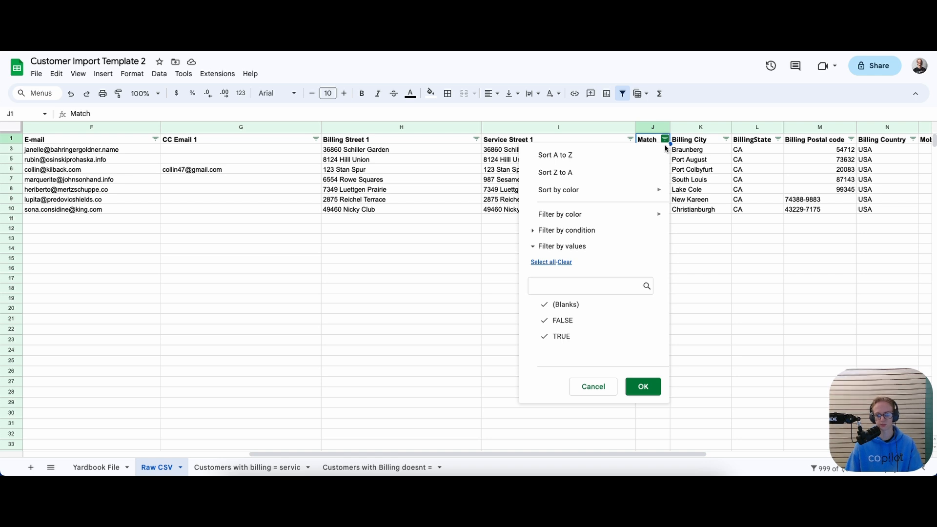
pyautogui.moveTo(614, 198)
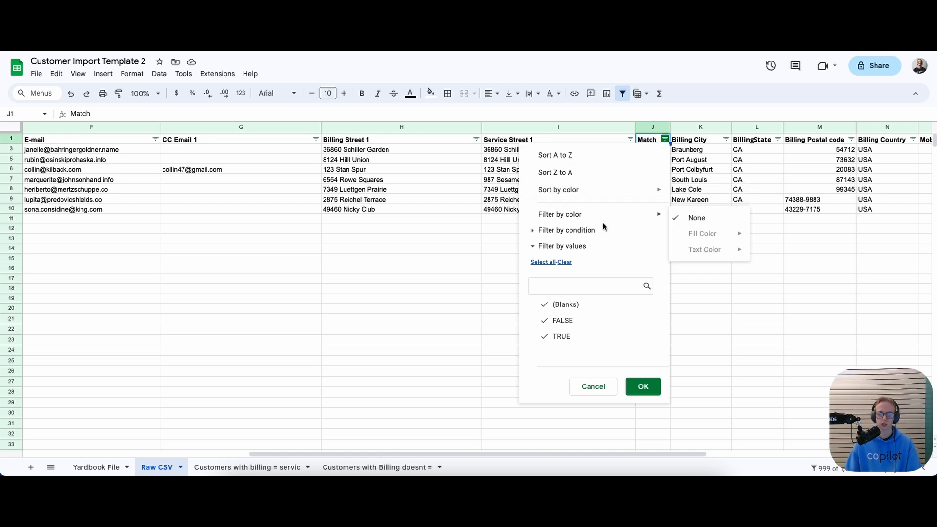
pyautogui.click(581, 311)
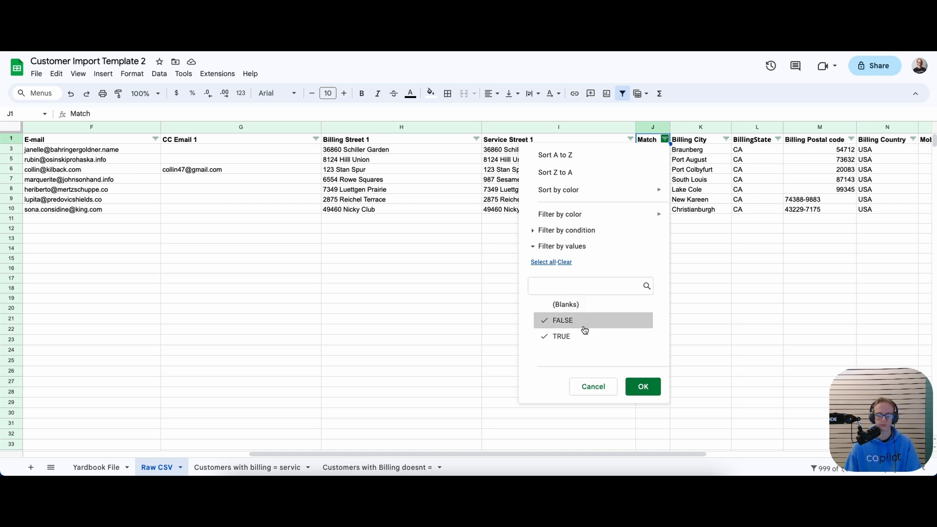
pyautogui.click(642, 386)
# Select the whole filtered sheet of matching customers and go to the billing-equals-service sheet
pyautogui.click(619, 179)
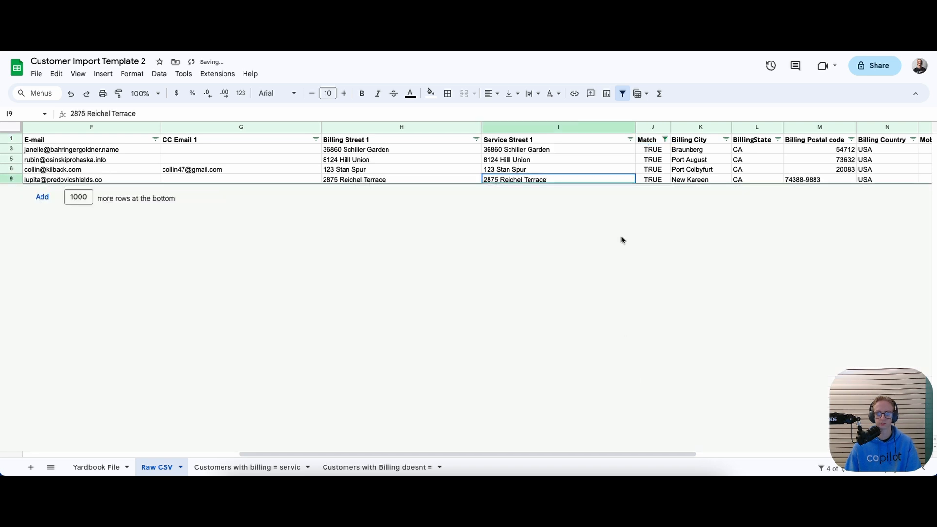
pyautogui.moveTo(642, 453); pyautogui.dragTo(227, 380)
pyautogui.click(11, 150)
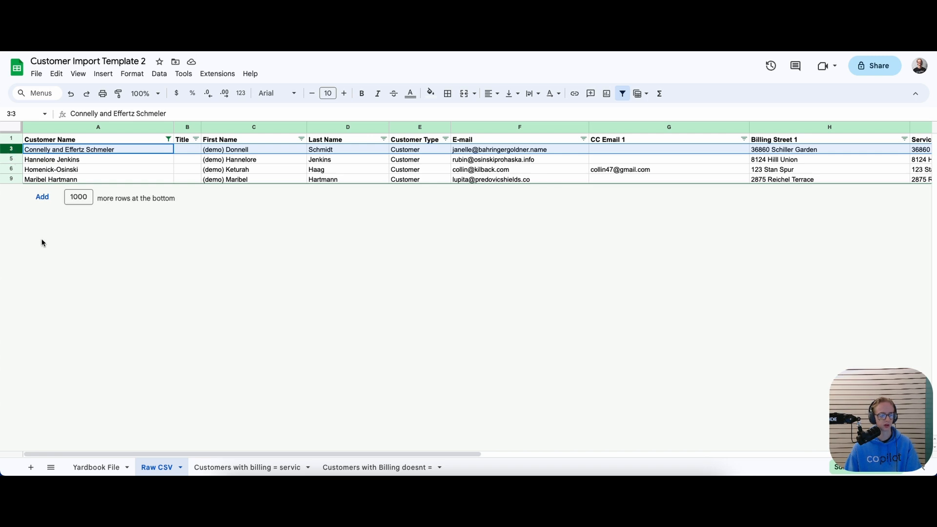
pyautogui.click(10, 127)
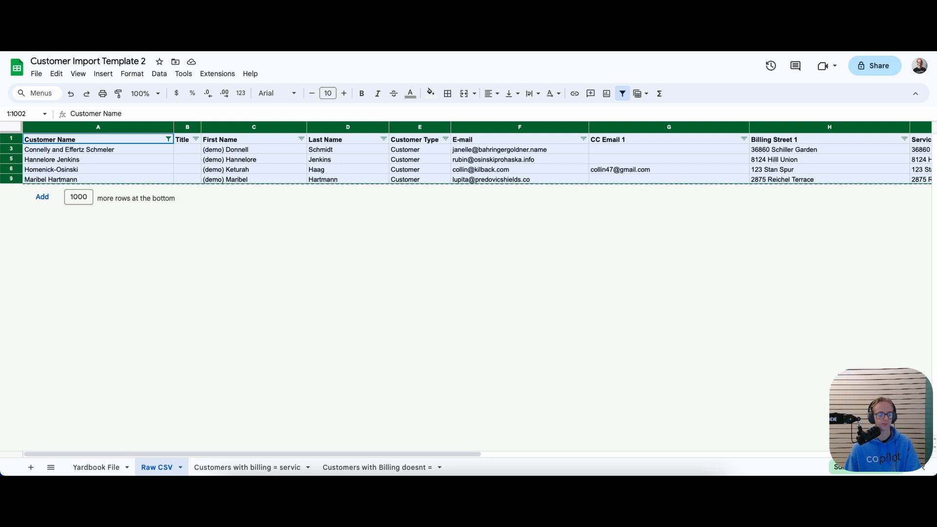
pyautogui.click(209, 468)
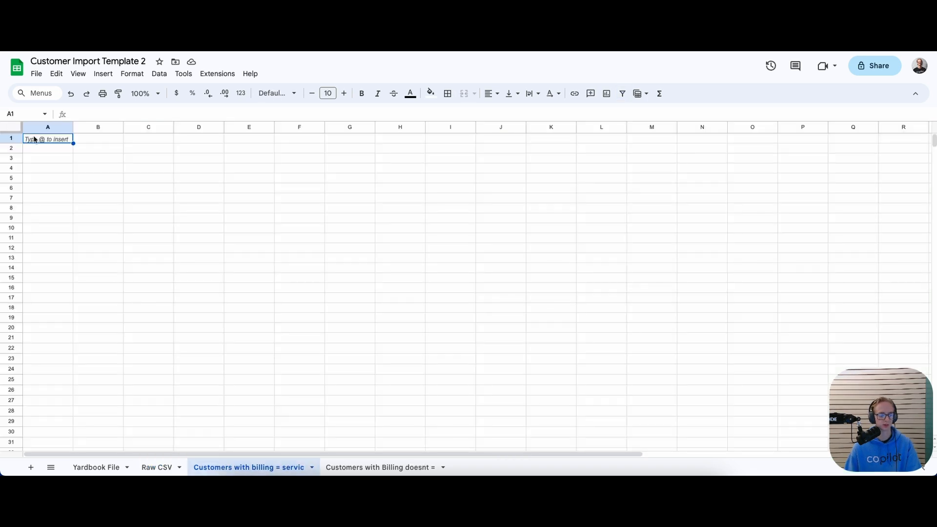
# Paste the four matching customers once starting at A1 and bold the header row
pyautogui.click(16, 130)
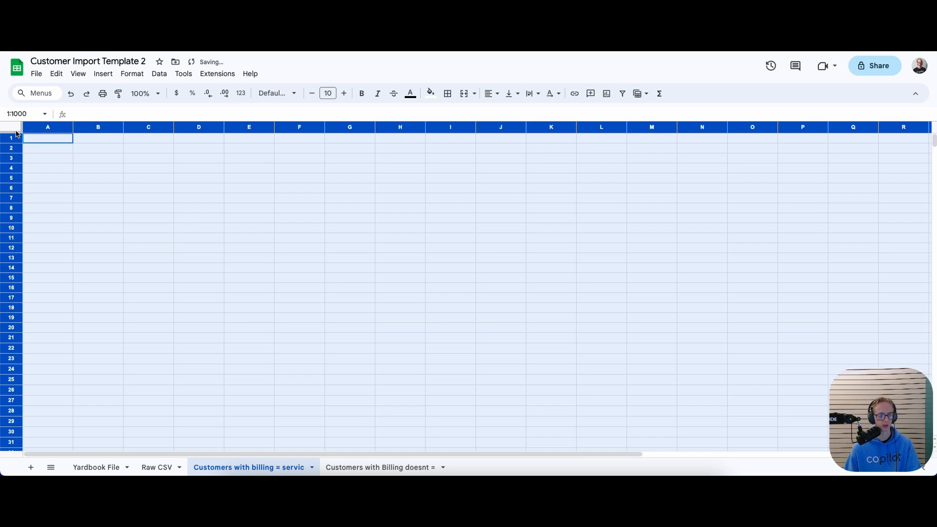
pyautogui.hotkey('ctrl', 'v')
pyautogui.click(50, 209)
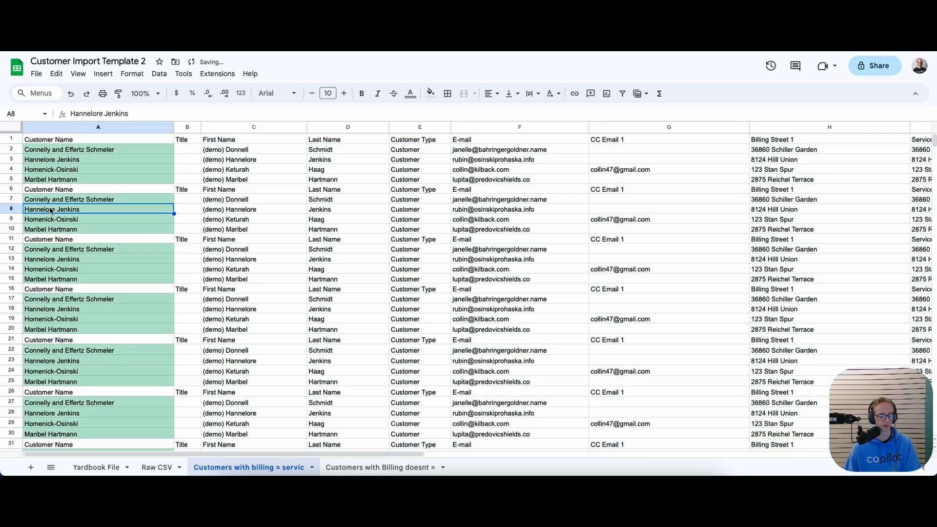
pyautogui.hotkey('ctrl', 'z')
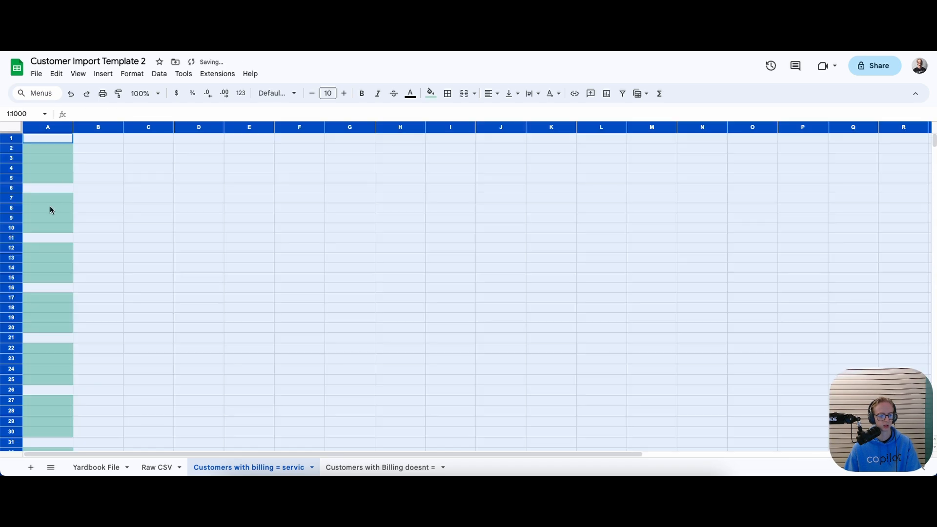
pyautogui.click(52, 139)
pyautogui.hotkey('ctrl', 'v')
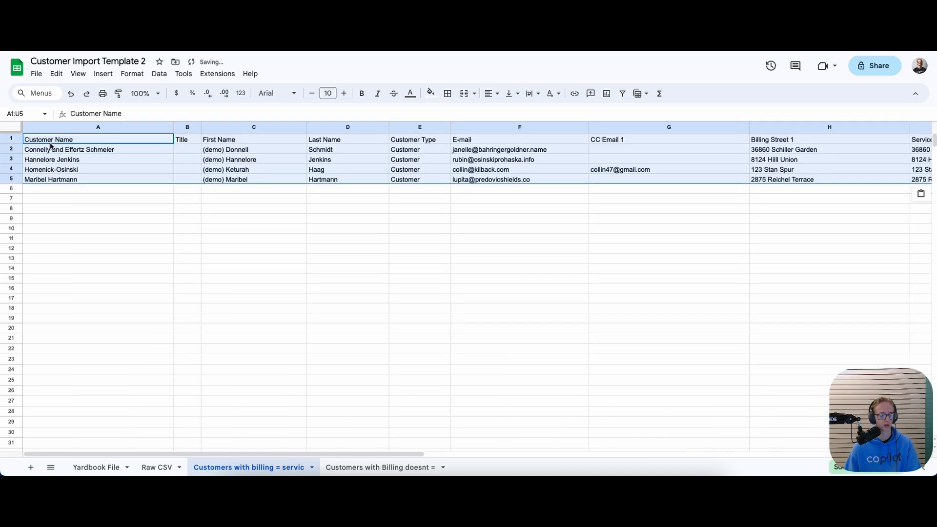
pyautogui.click(62, 188)
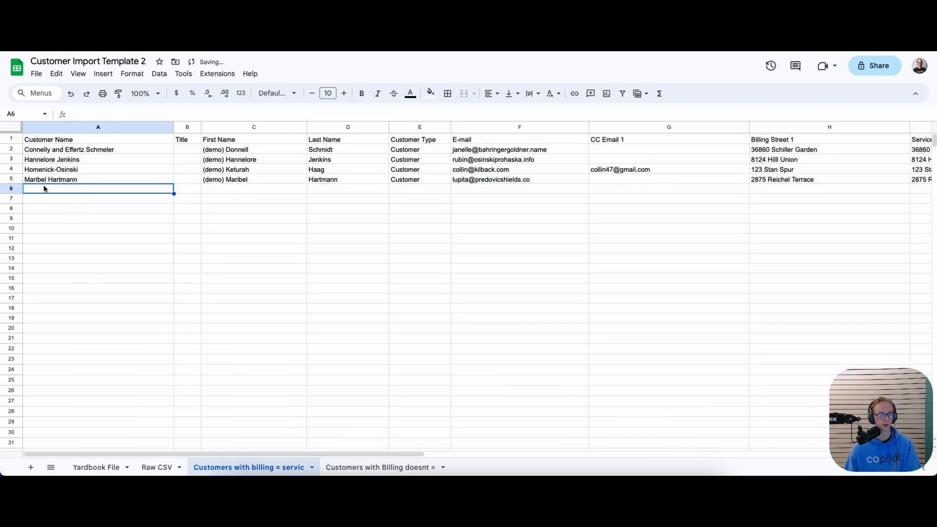
pyautogui.click(20, 138)
pyautogui.hotkey('ctrl', 'b')
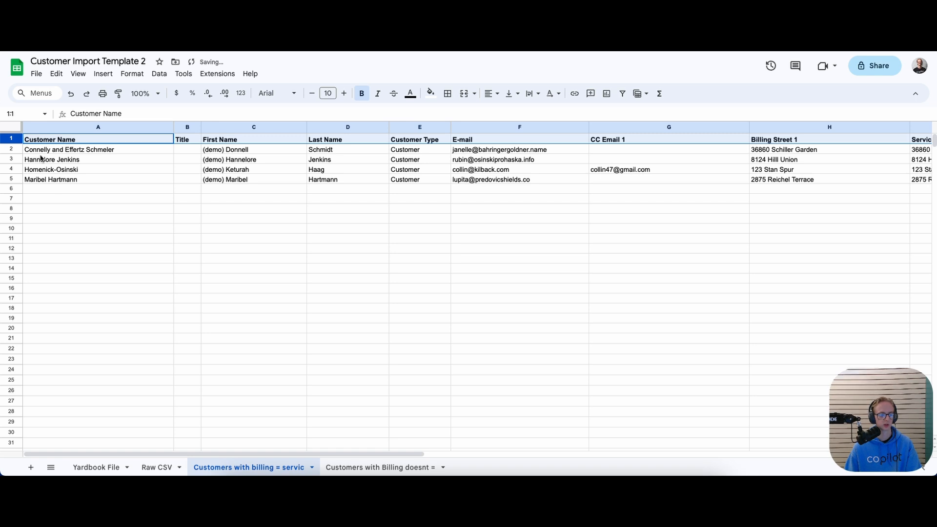
pyautogui.click(78, 189)
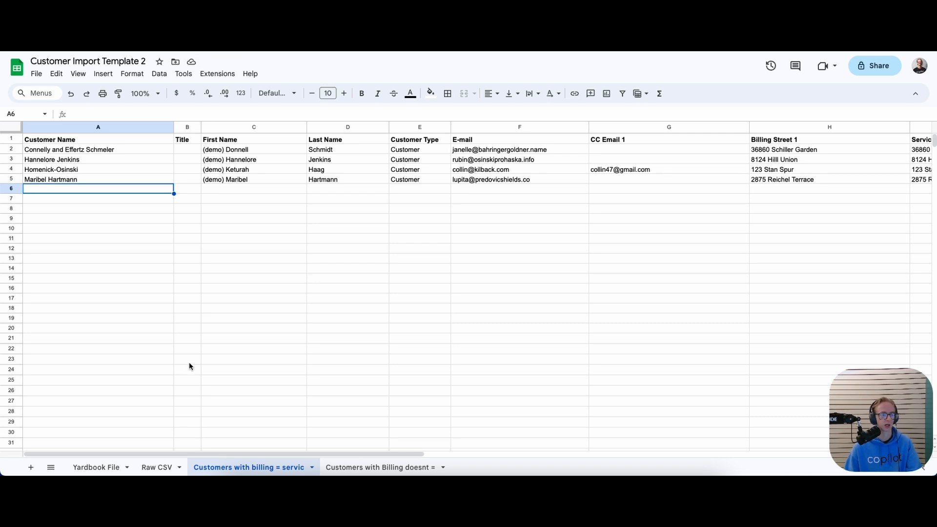
# Look over the Yardbook File and Raw CSV sheets
pyautogui.click(97, 467)
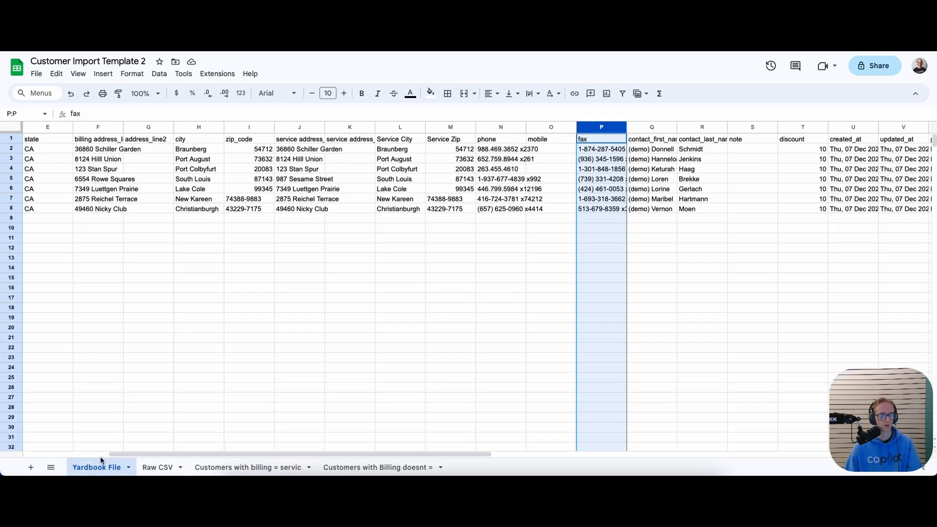
pyautogui.moveTo(163, 452); pyautogui.dragTo(45, 432)
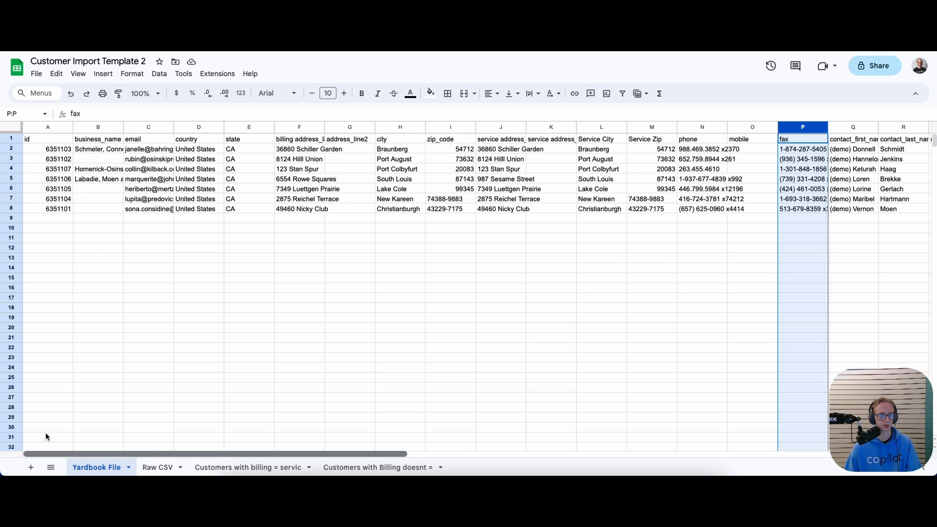
pyautogui.click(166, 466)
pyautogui.click(227, 468)
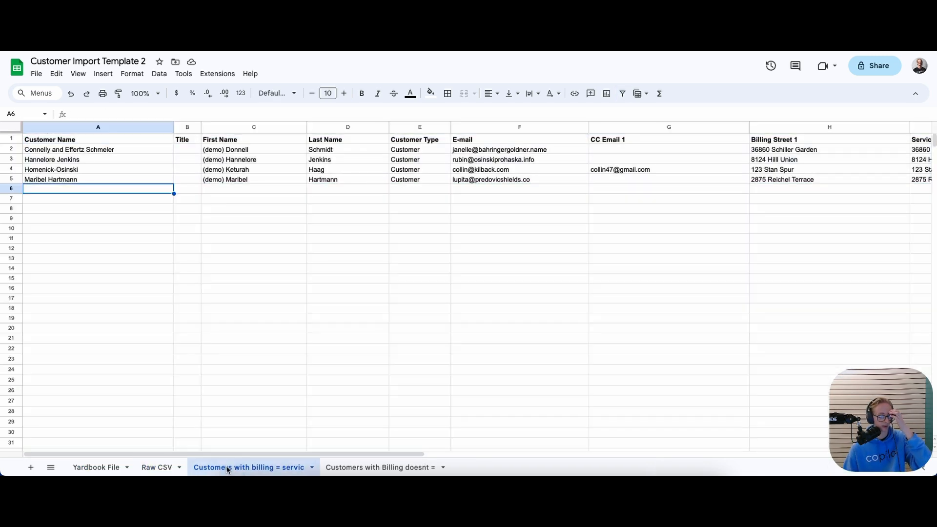
pyautogui.click(100, 463)
# Filter Raw CSV's Match column to show only FALSE rows
pyautogui.click(161, 464)
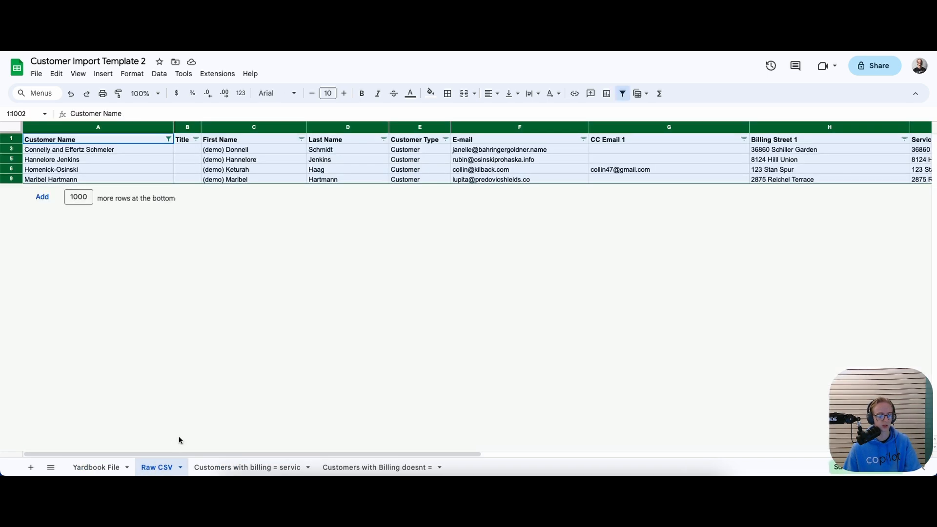
pyautogui.click(531, 172)
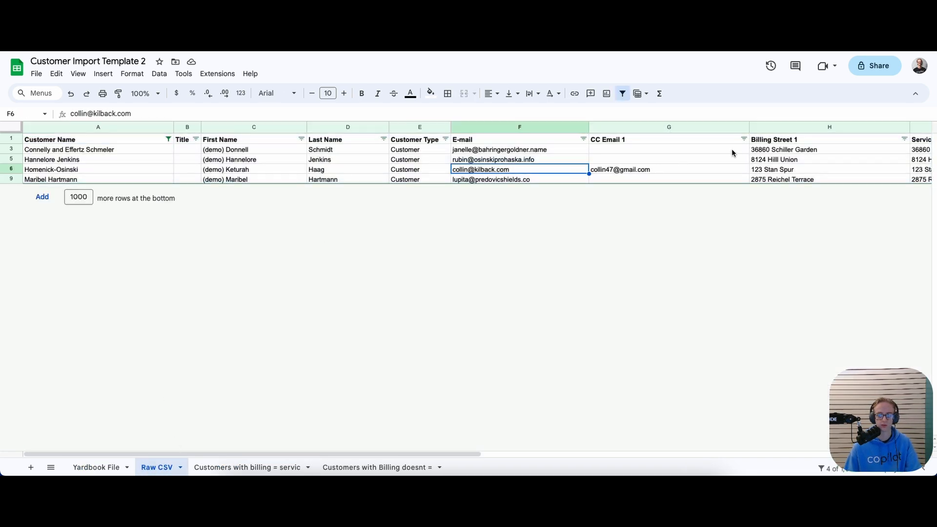
pyautogui.moveTo(348, 453); pyautogui.dragTo(574, 441)
pyautogui.click(664, 139)
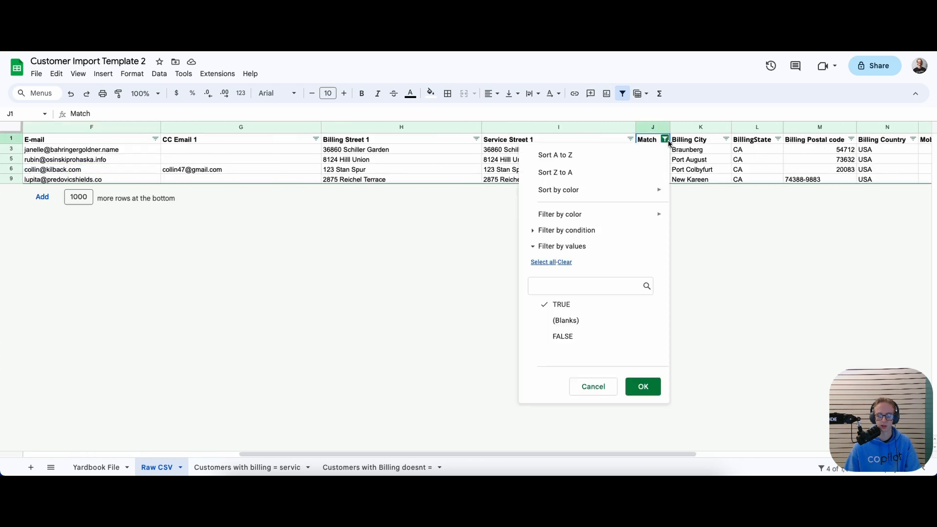
pyautogui.click(577, 306)
pyautogui.click(568, 336)
pyautogui.click(643, 386)
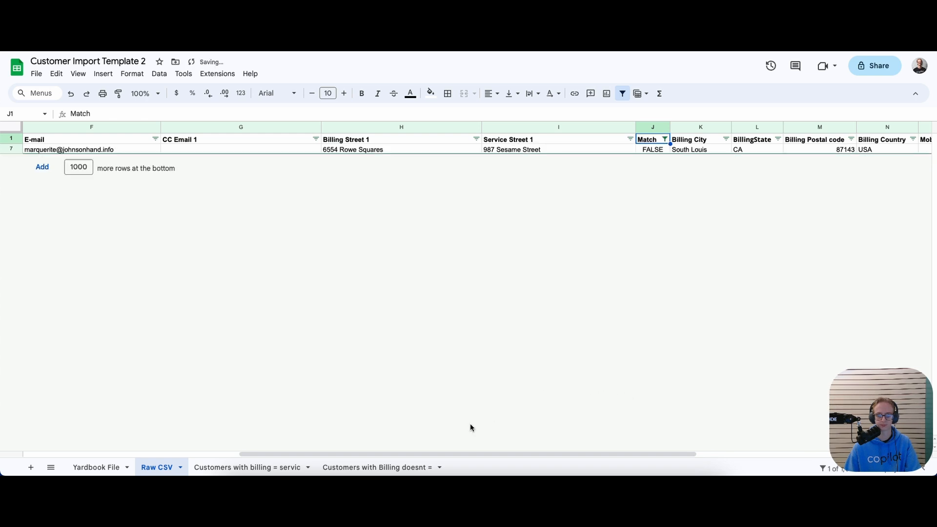
# Copy the whole sheet with the one mismatched customer after comparing its billing and service streets
pyautogui.moveTo(464, 454); pyautogui.dragTo(262, 431)
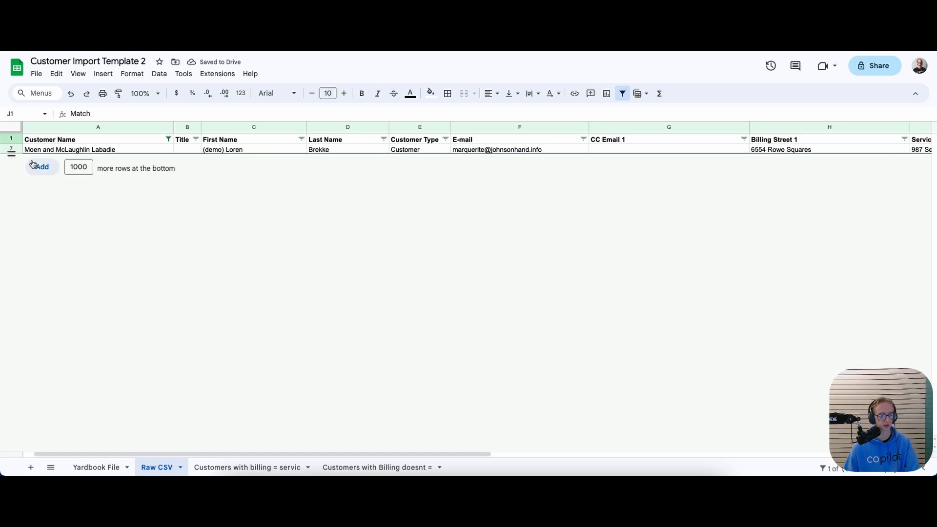
pyautogui.click(13, 151)
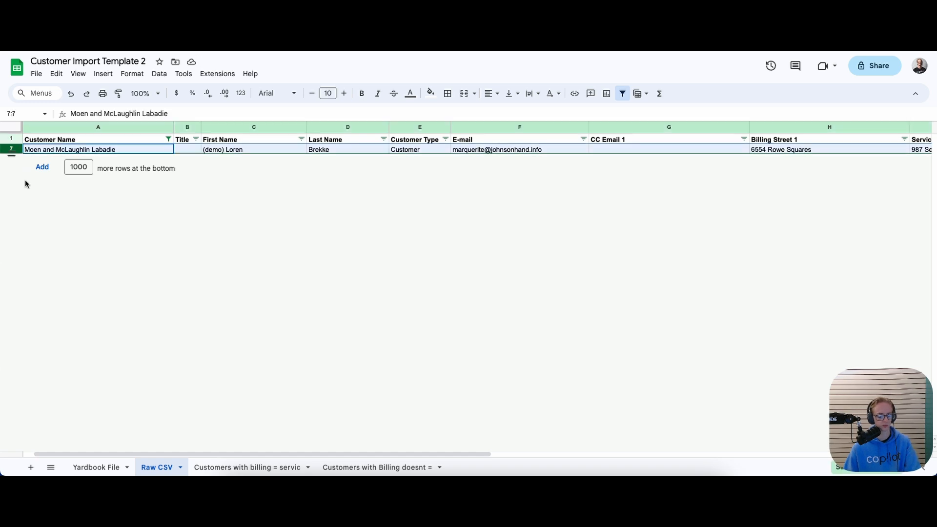
pyautogui.click(17, 128)
pyautogui.hotkey('ctrl', 'c')
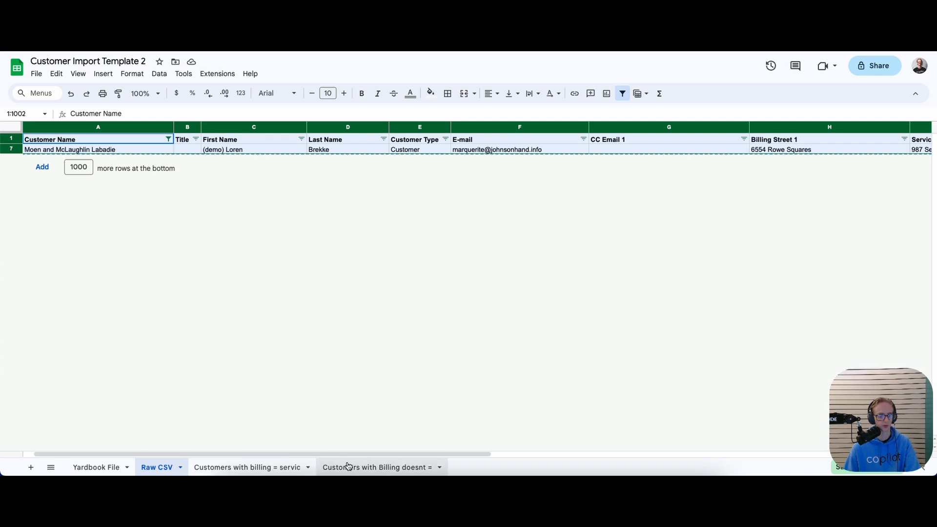
pyautogui.moveTo(349, 455); pyautogui.dragTo(447, 461)
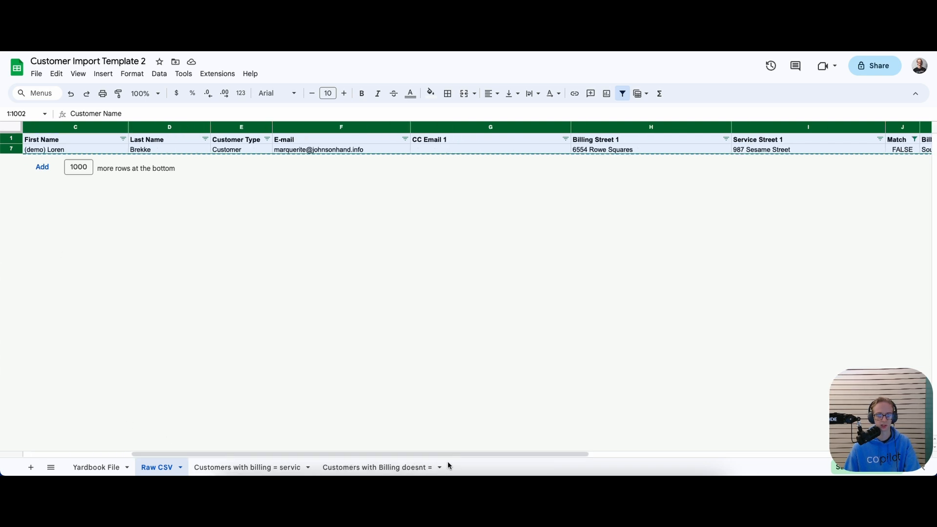
pyautogui.click(603, 150)
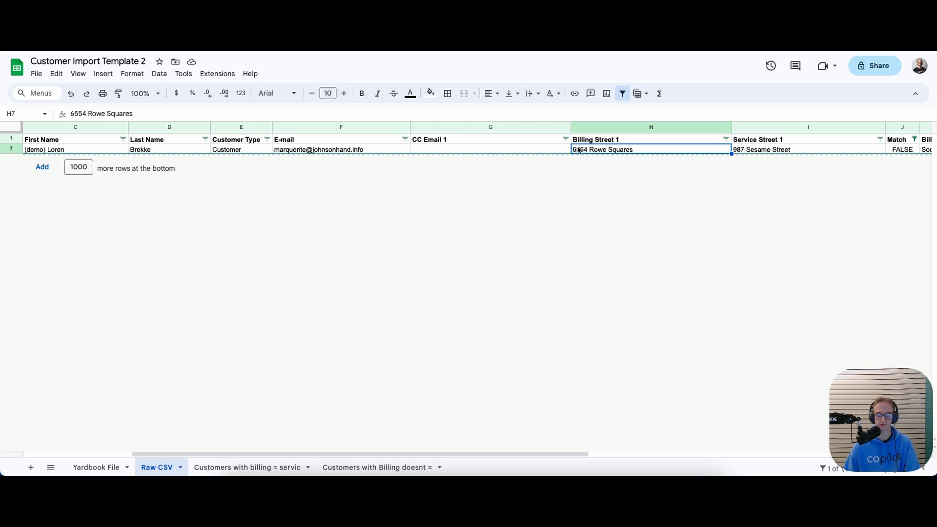
pyautogui.click(753, 152)
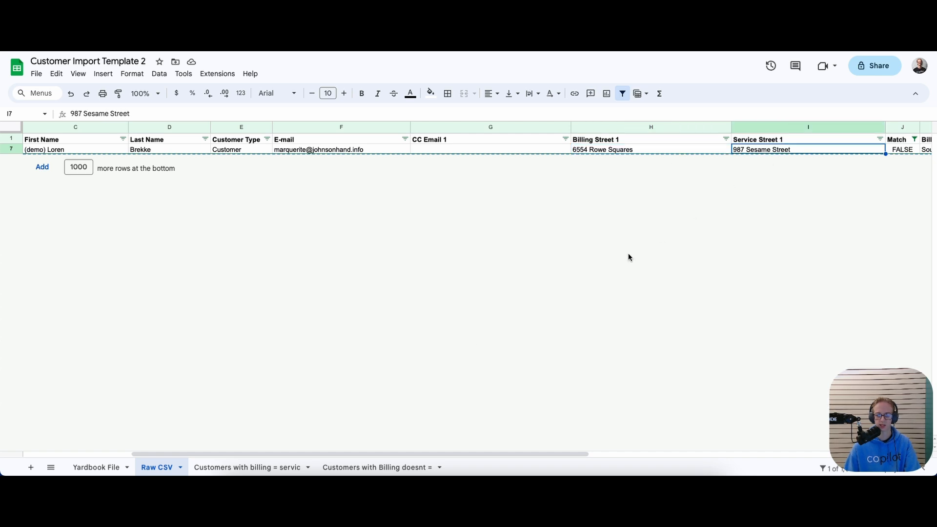
pyautogui.click(366, 469)
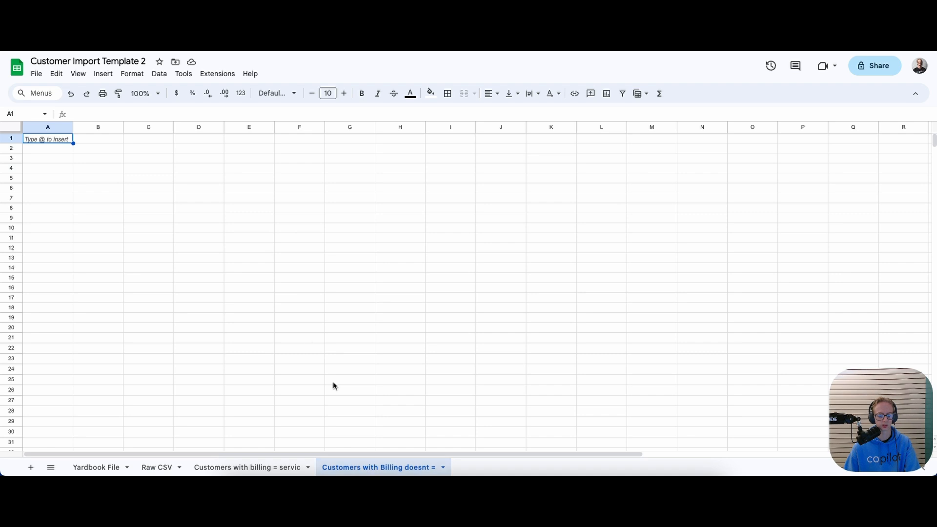
# Paste the mismatched customer at A1 and bold the header row
pyautogui.click(11, 128)
pyautogui.click(52, 148)
pyautogui.click(53, 140)
pyautogui.hotkey('ctrl', 'v')
pyautogui.click(19, 140)
pyautogui.hotkey('ctrl', 'b')
pyautogui.click(39, 168)
# Re-include TRUE in Raw CSV's Match filter so all rows show again
pyautogui.click(156, 466)
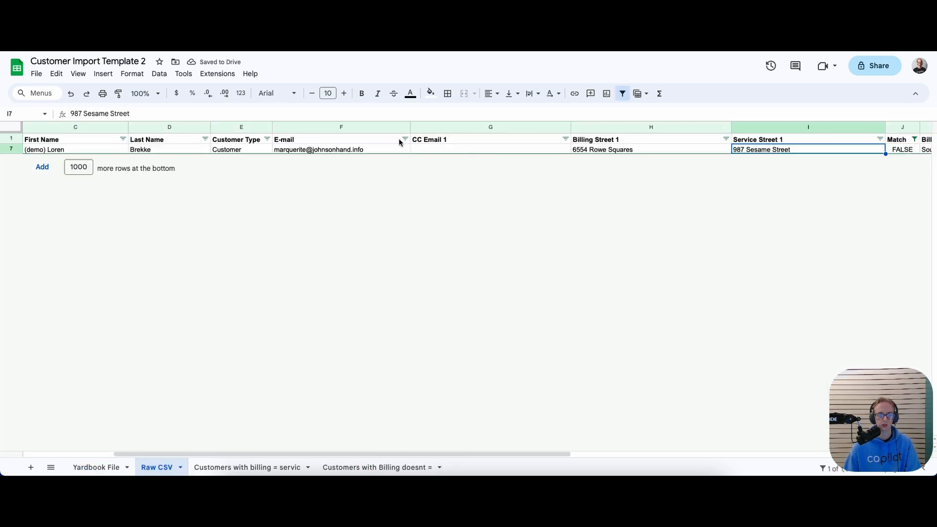
pyautogui.moveTo(350, 454); pyautogui.dragTo(460, 468)
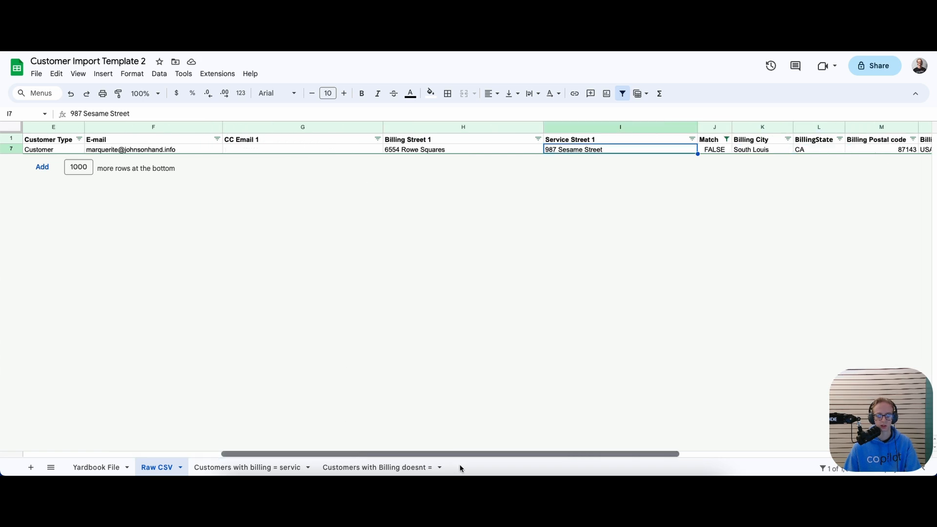
pyautogui.click(726, 139)
pyautogui.click(636, 338)
pyautogui.click(712, 386)
pyautogui.click(639, 403)
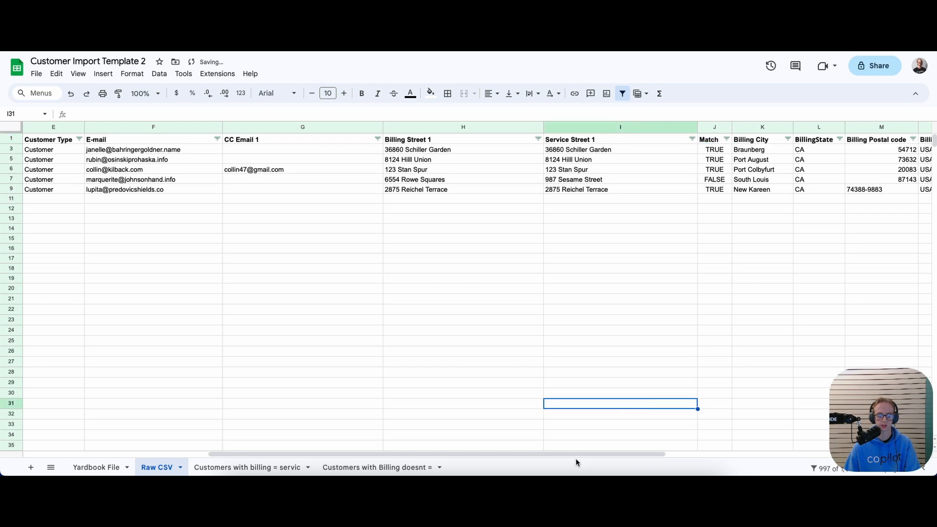
# Open and confirm the Customer Name column filter on Raw CSV without changes
pyautogui.moveTo(573, 455); pyautogui.dragTo(310, 451)
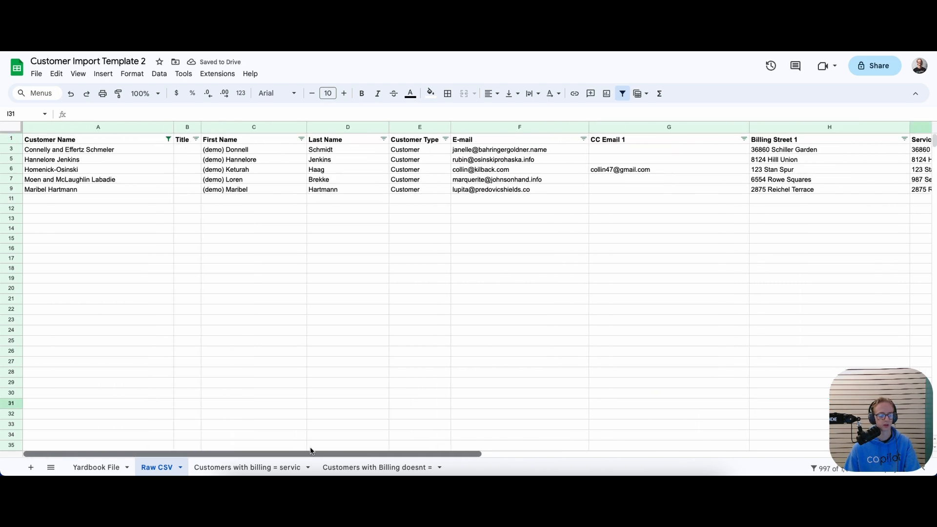
pyautogui.click(176, 383)
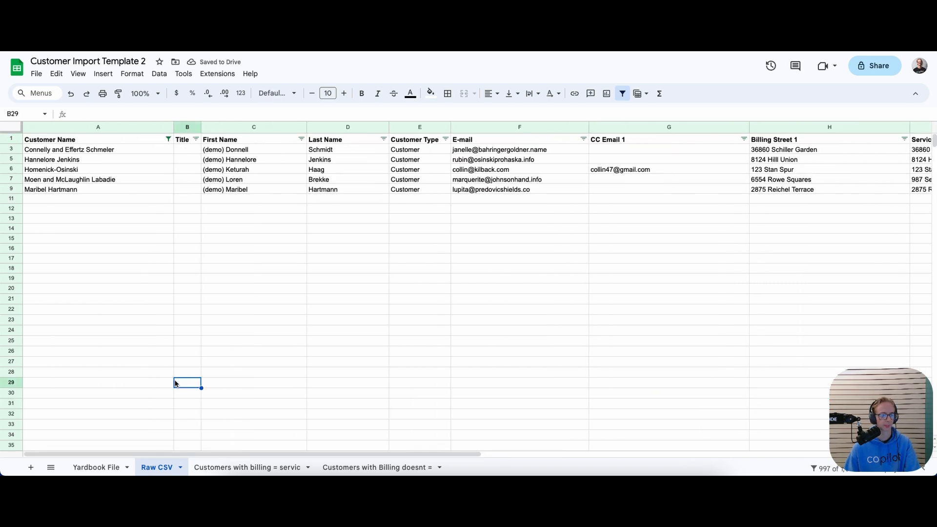
pyautogui.click(169, 139)
pyautogui.scroll(-3, 105, 331)
pyautogui.scroll(3, 104, 331)
pyautogui.click(132, 381)
pyautogui.click(207, 298)
pyautogui.click(99, 199)
pyautogui.click(119, 208)
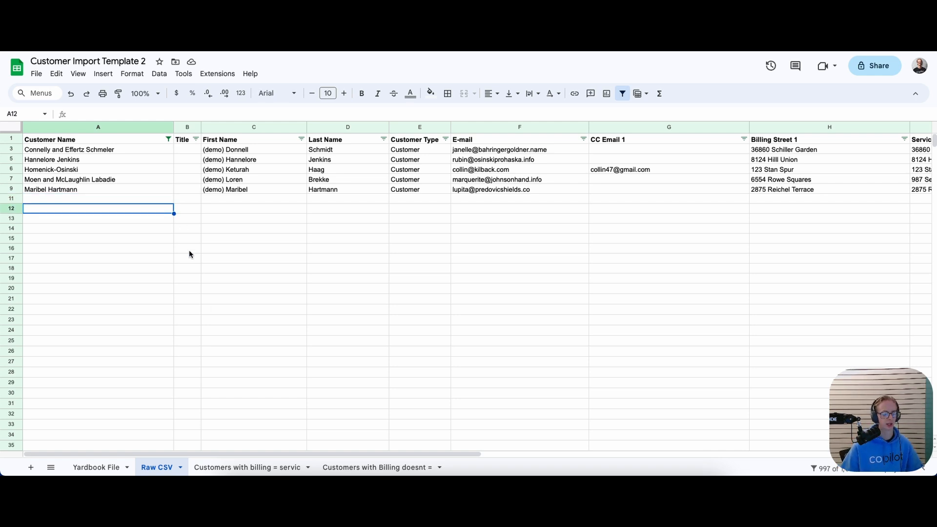
pyautogui.click(197, 470)
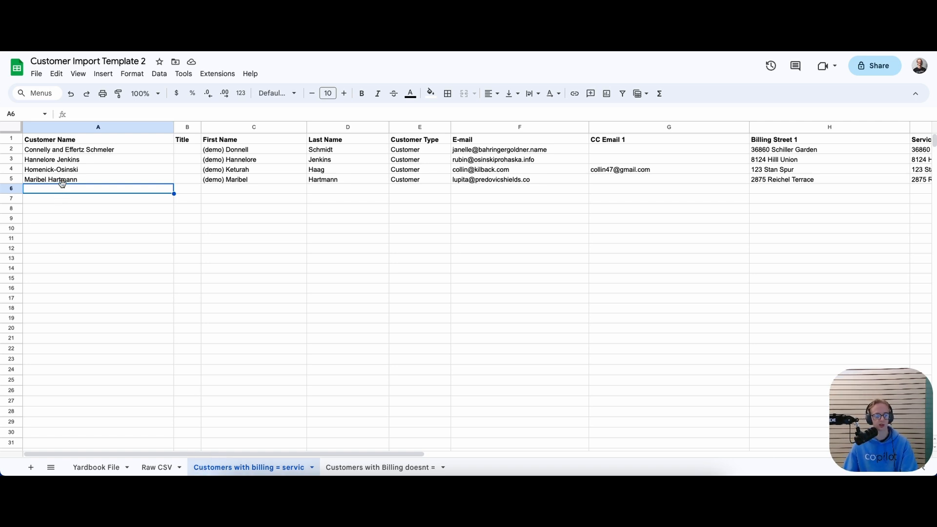
pyautogui.click(13, 179)
pyautogui.hotkey('ctrl', 'c')
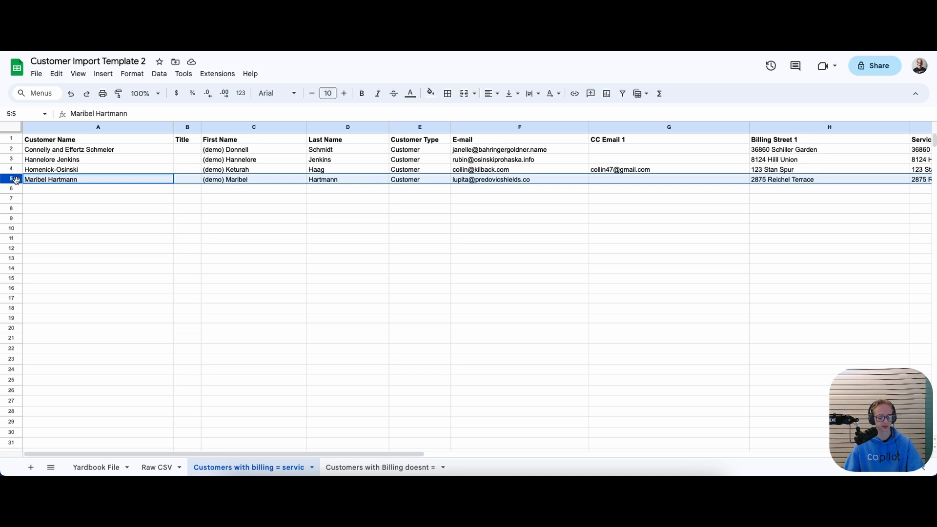
pyautogui.click(14, 190)
pyautogui.hotkey('ctrl', 'v')
pyautogui.click(47, 267)
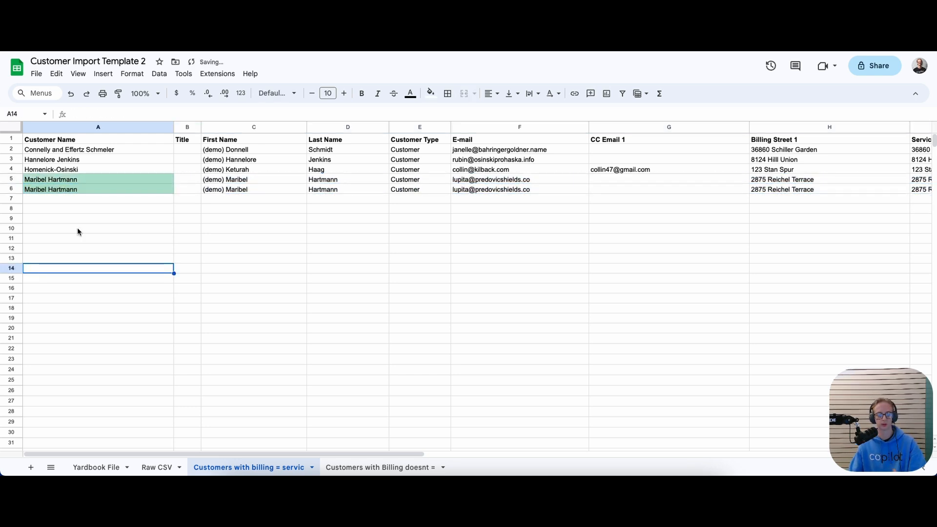
pyautogui.click(69, 191)
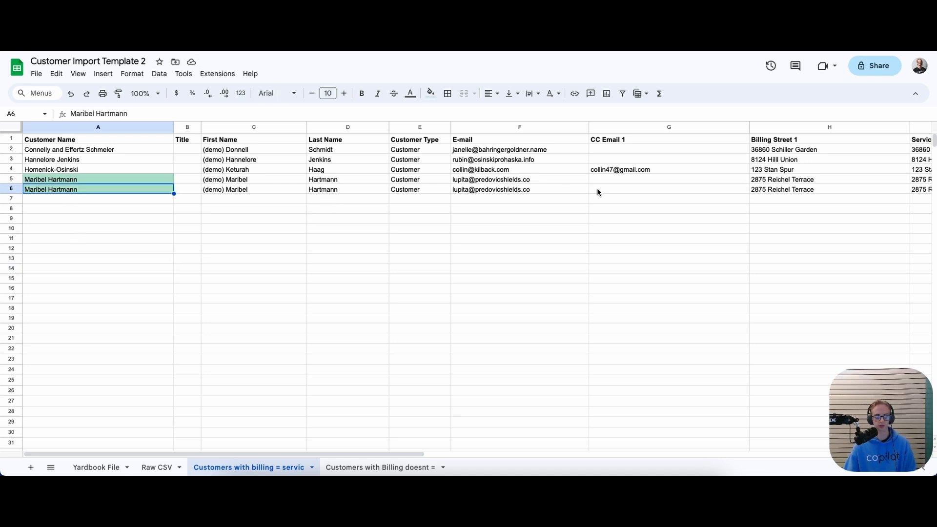
pyautogui.click(15, 190)
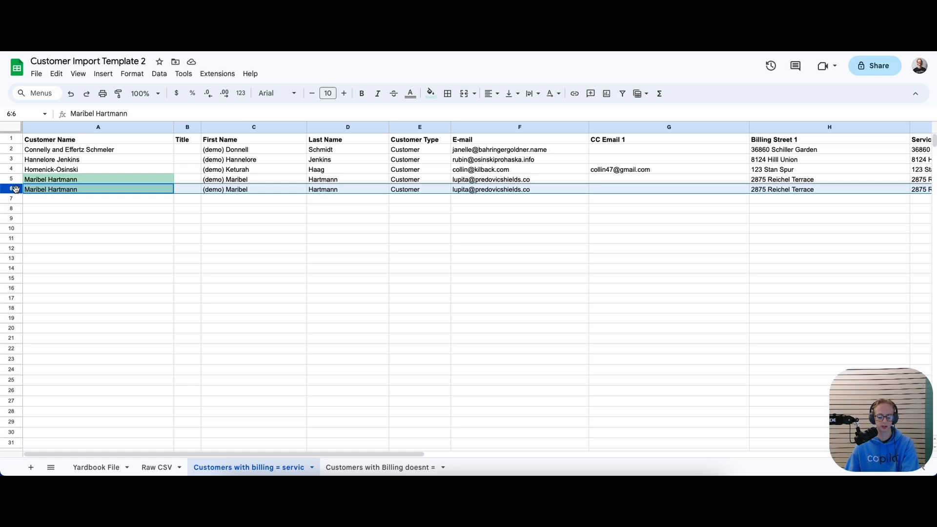
pyautogui.press('Delete')
pyautogui.click(96, 209)
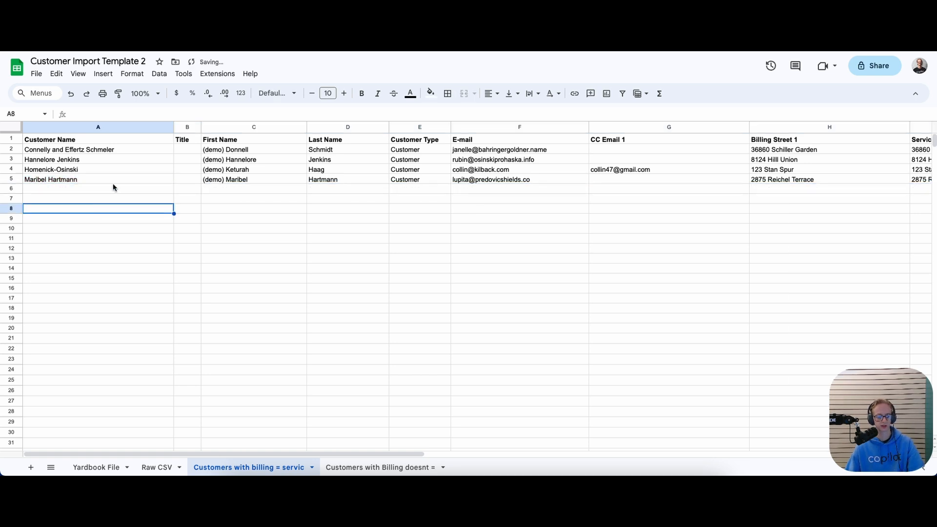
pyautogui.click(139, 179)
pyautogui.click(140, 169)
pyautogui.click(142, 160)
pyautogui.click(145, 149)
pyautogui.click(148, 139)
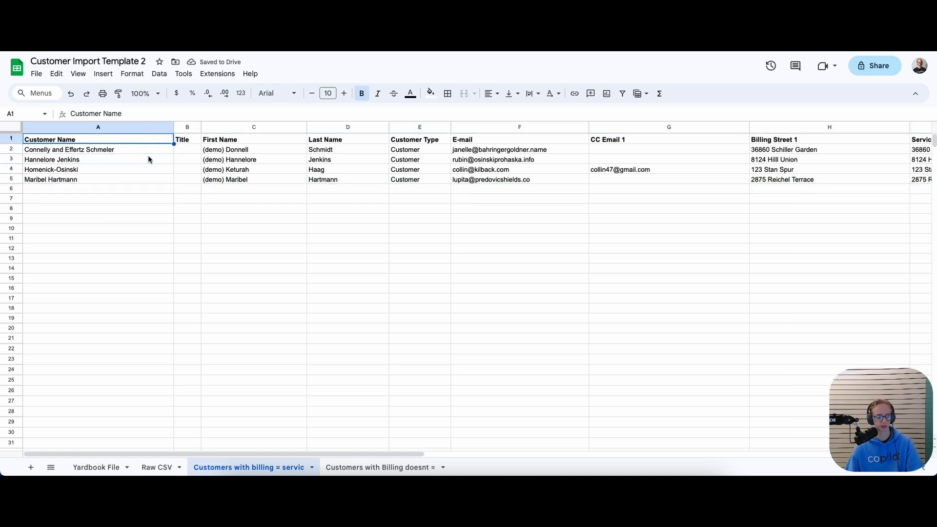
pyautogui.click(151, 349)
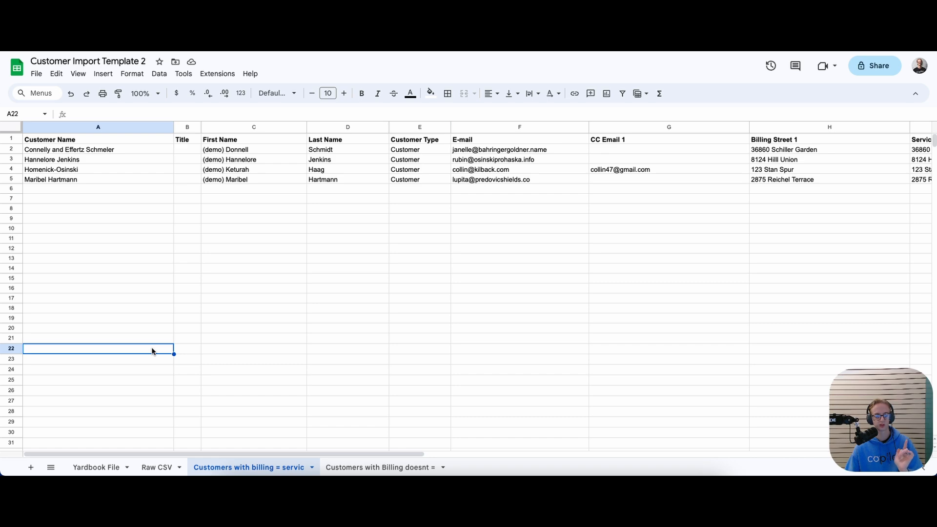
pyautogui.moveTo(158, 454); pyautogui.dragTo(42, 409)
pyautogui.click(34, 248)
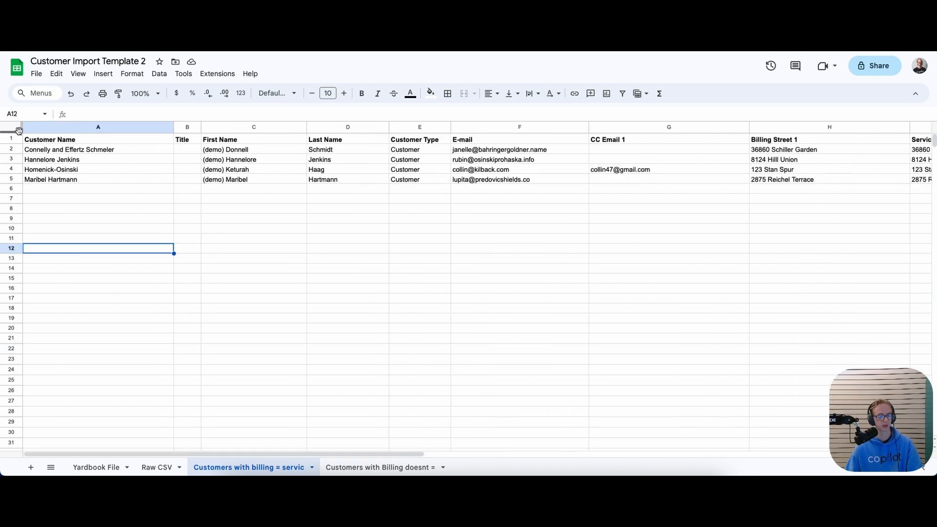
pyautogui.press('Up')
pyautogui.press('Up')
pyautogui.press('Up')
pyautogui.press('Up')
pyautogui.press('Up')
pyautogui.press('Up')
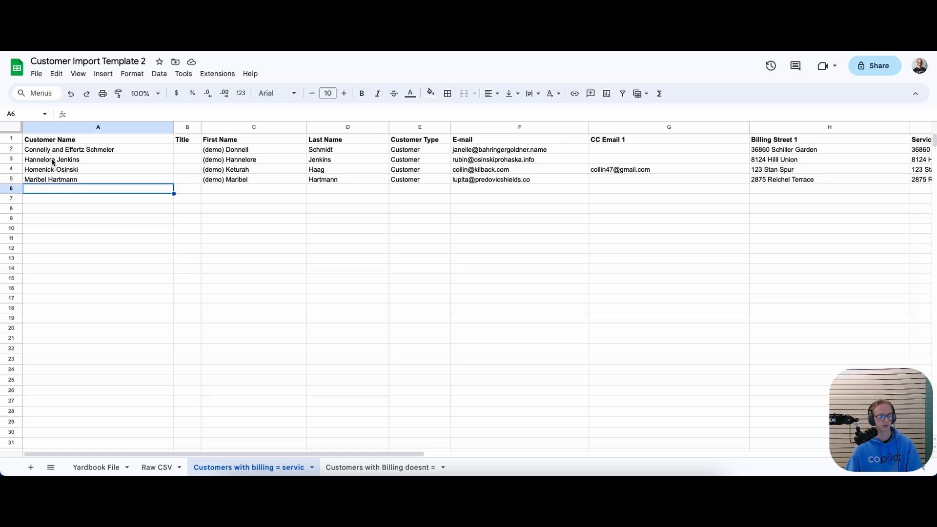
pyautogui.click(42, 78)
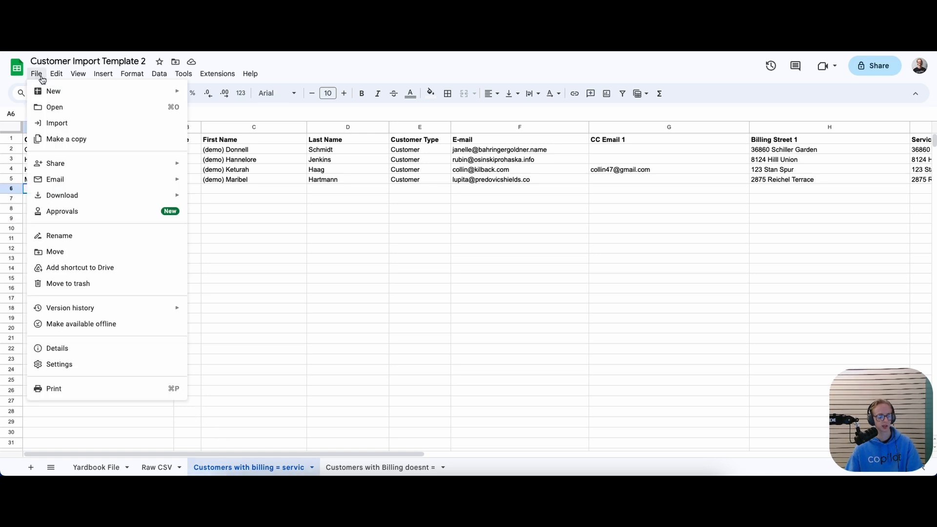
# Download the billing-equals-service sheet as a Comma Separated Values (.csv) file
pyautogui.moveTo(66, 194)
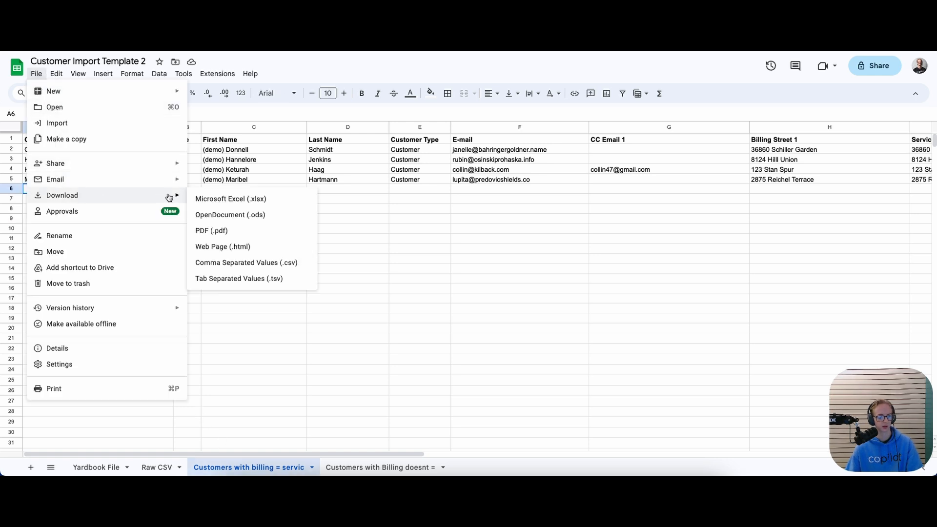
pyautogui.click(211, 262)
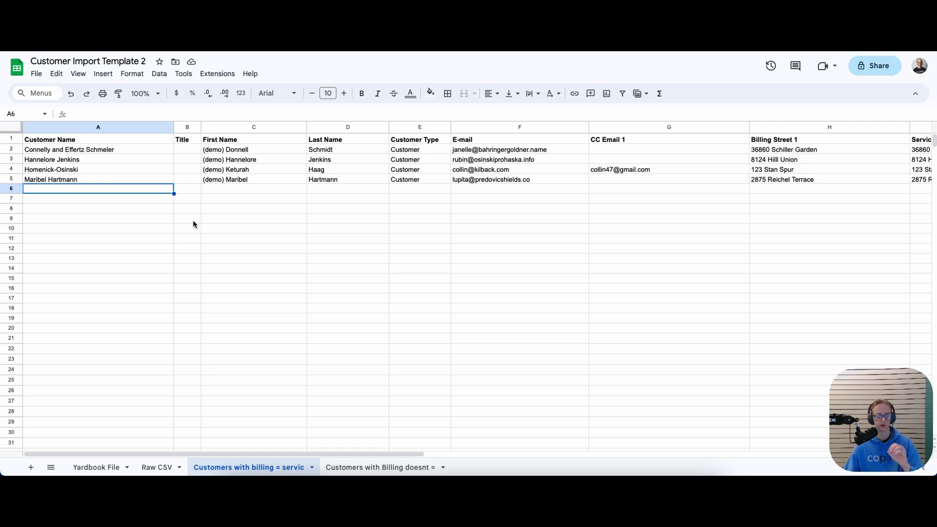
pyautogui.click(163, 36)
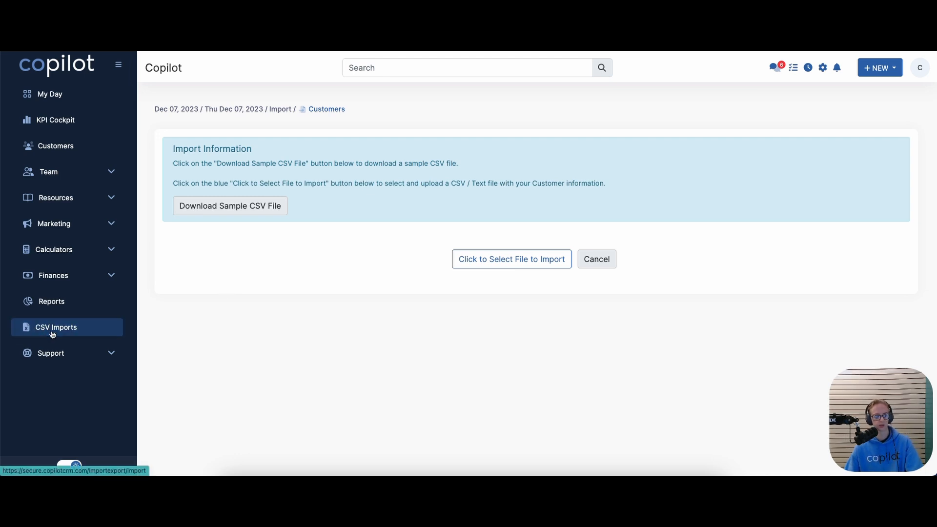
# Choose the Customer Import Template 2 CSV from Downloads for the customer import
pyautogui.click(471, 260)
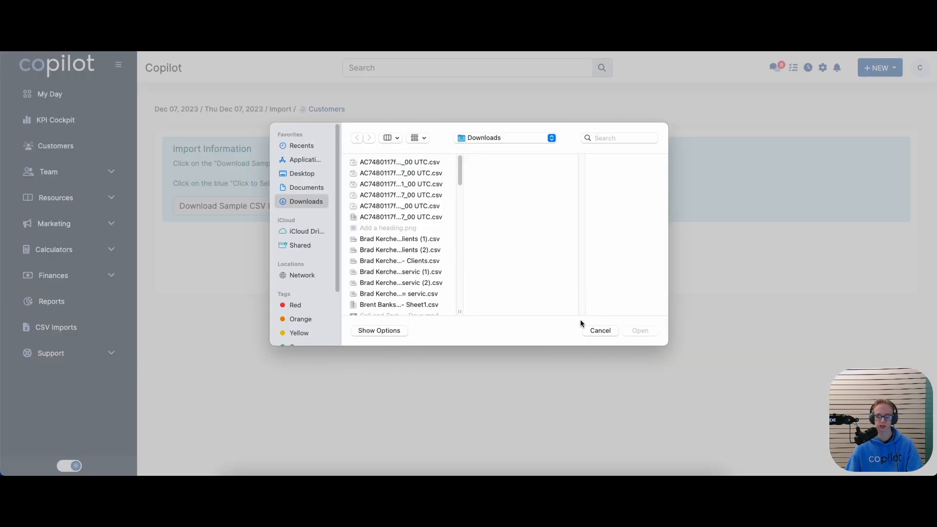
pyautogui.click(600, 331)
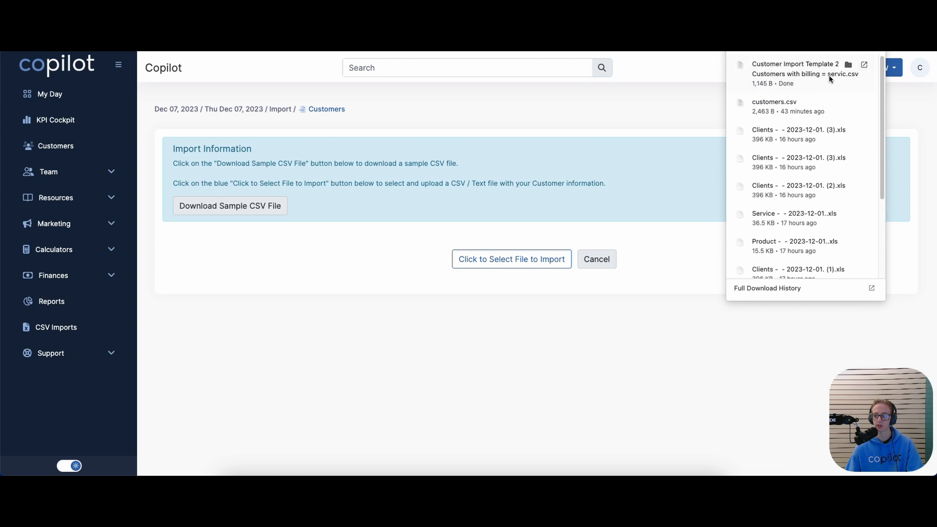
pyautogui.click(676, 90)
pyautogui.click(511, 259)
pyautogui.scroll(-2, 439, 184)
pyautogui.scroll(-10, 439, 184)
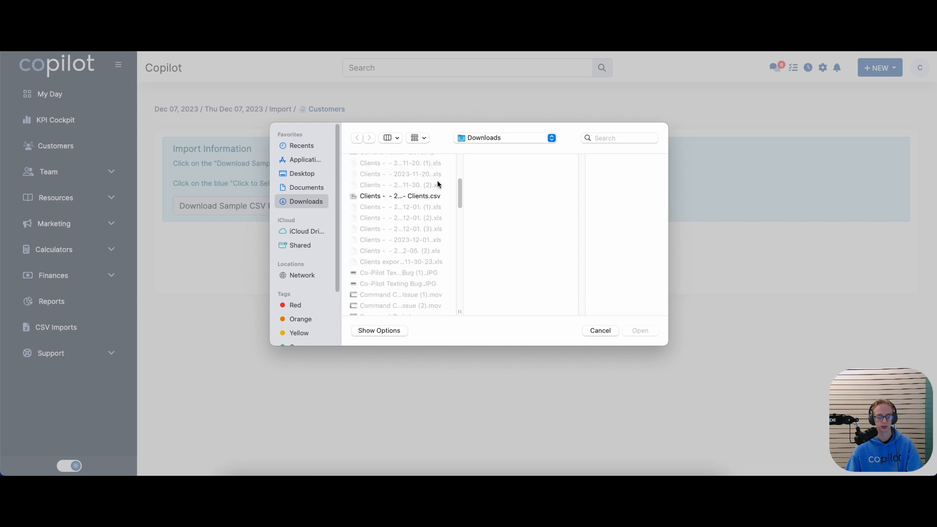
pyautogui.scroll(-2, 438, 183)
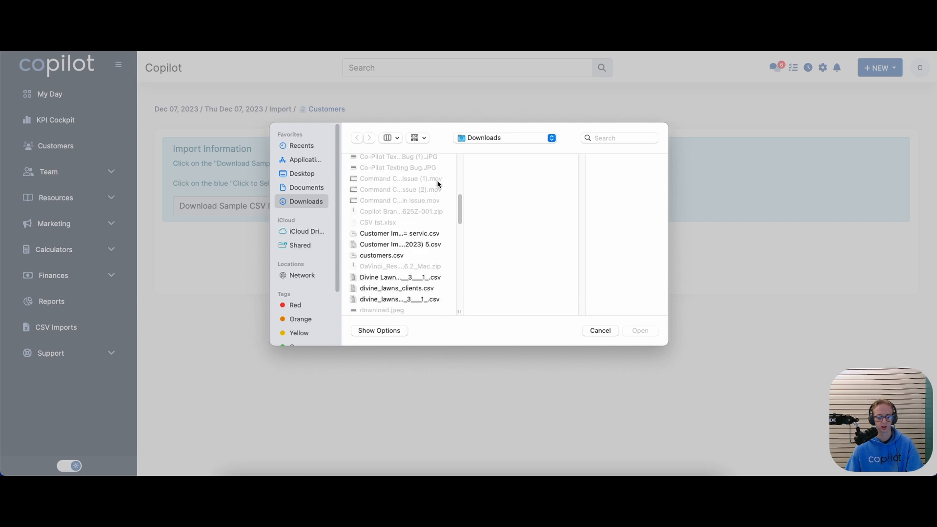
pyautogui.click(427, 232)
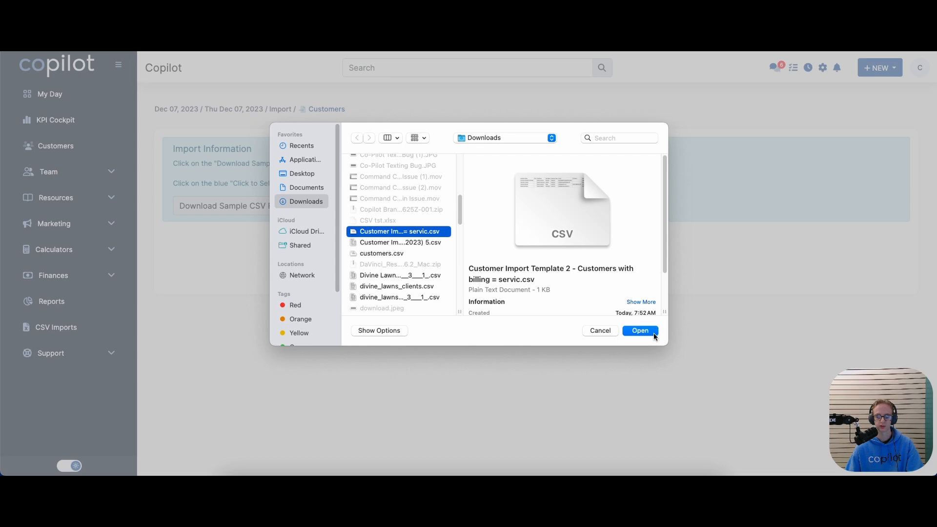
pyautogui.click(640, 331)
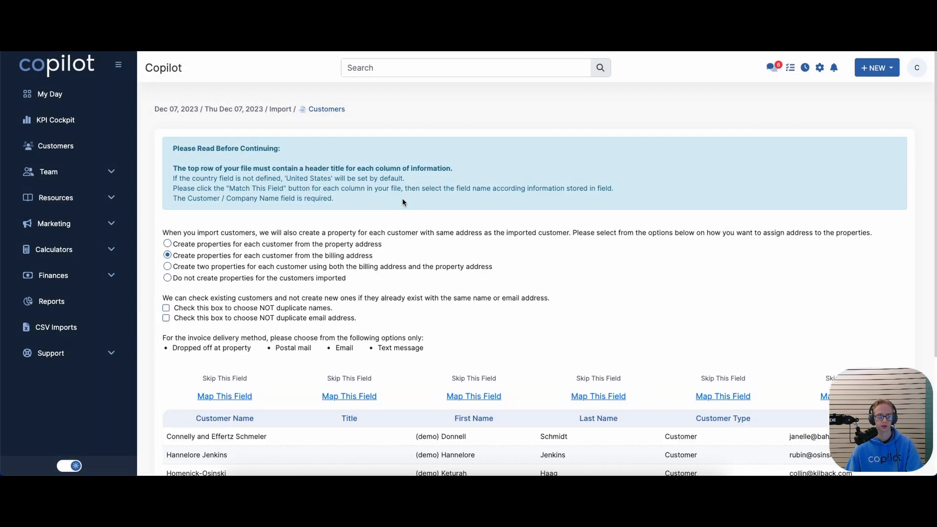
pyautogui.scroll(-3, 402, 198)
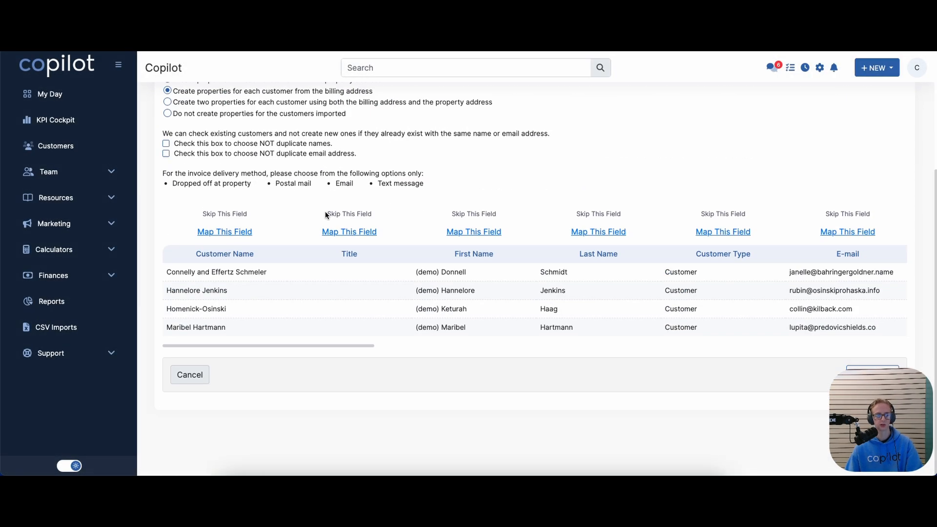
pyautogui.scroll(3, 325, 212)
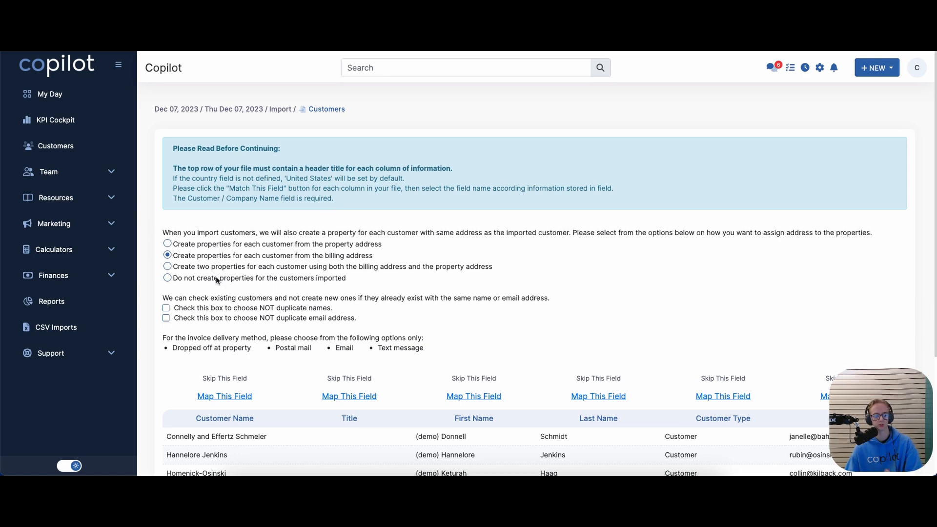
pyautogui.click(205, 318)
pyautogui.scroll(-1, 204, 318)
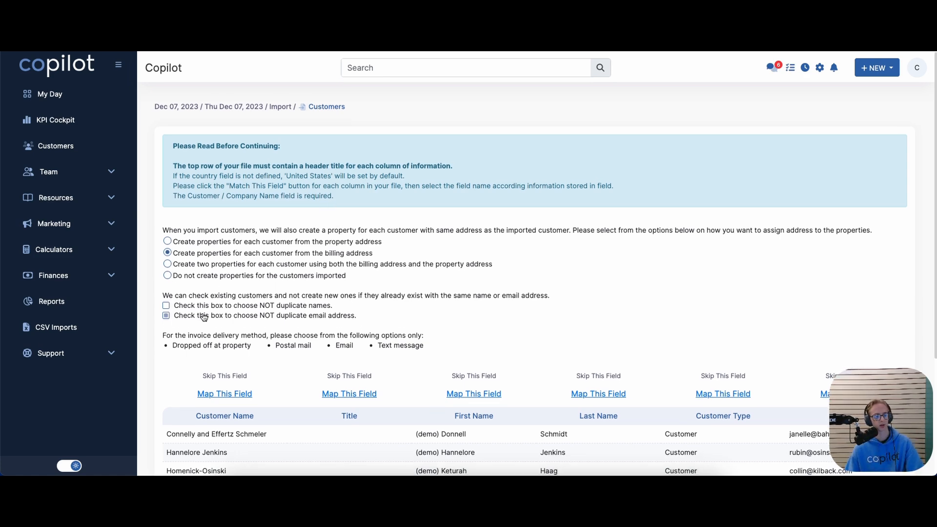
pyautogui.click(204, 317)
pyautogui.scroll(-2, 254, 332)
pyautogui.scroll(2, 295, 342)
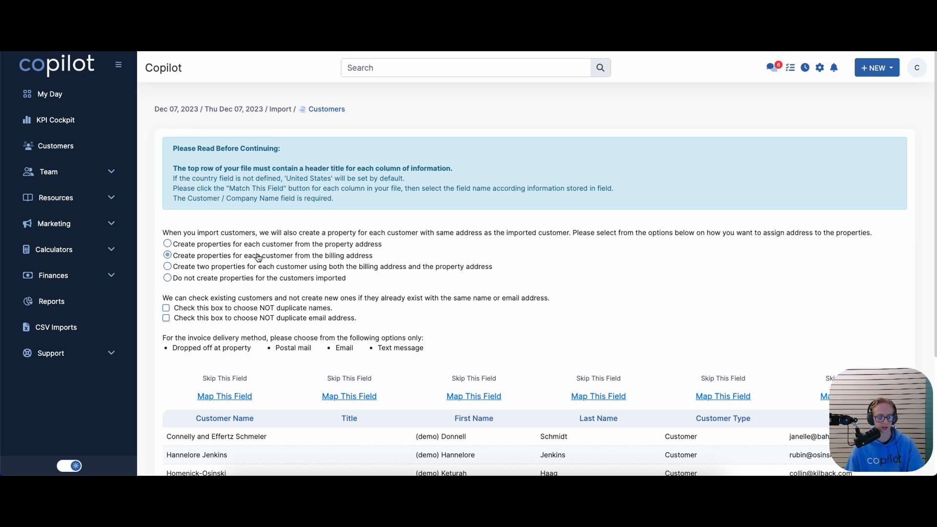
pyautogui.scroll(-1, 145, 288)
pyautogui.scroll(-3, 145, 289)
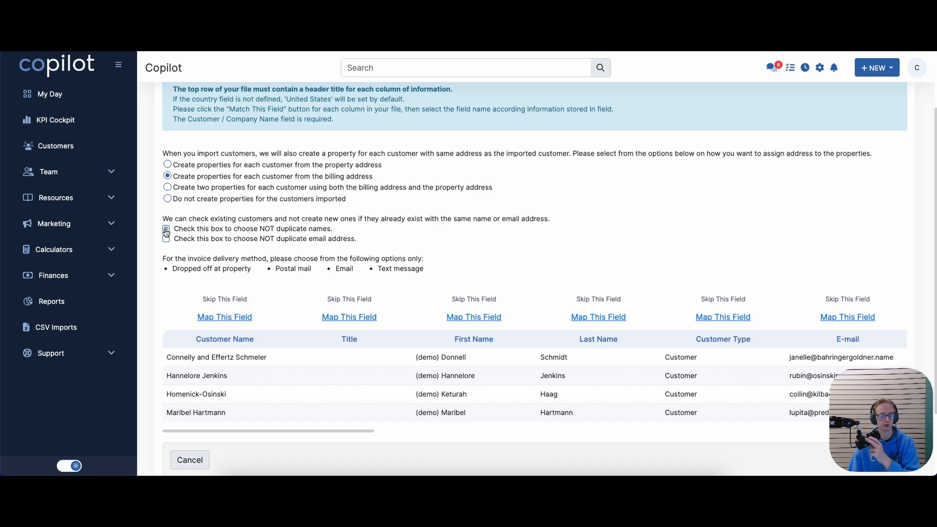
pyautogui.moveTo(176, 218); pyautogui.dragTo(488, 223)
pyautogui.click(469, 220)
pyautogui.click(488, 223)
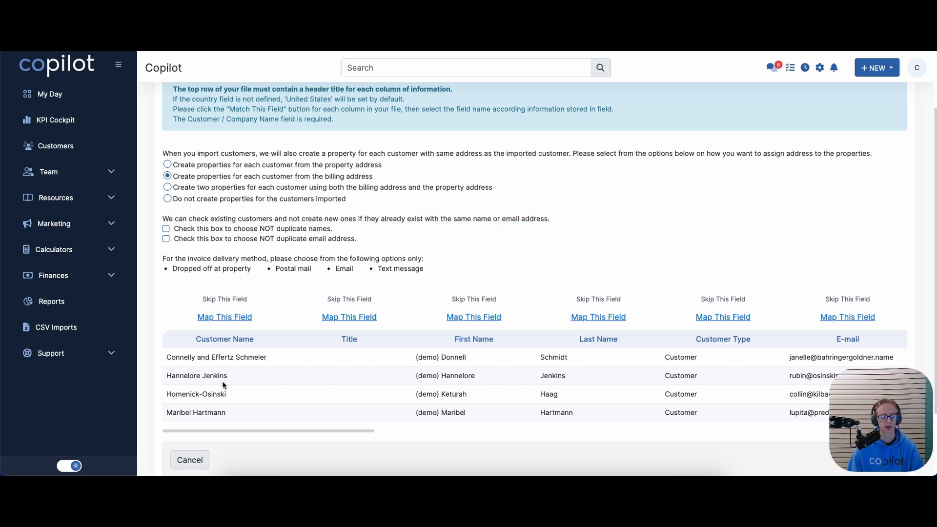
pyautogui.moveTo(164, 377); pyautogui.dragTo(255, 375)
pyautogui.click(258, 375)
pyautogui.click(165, 229)
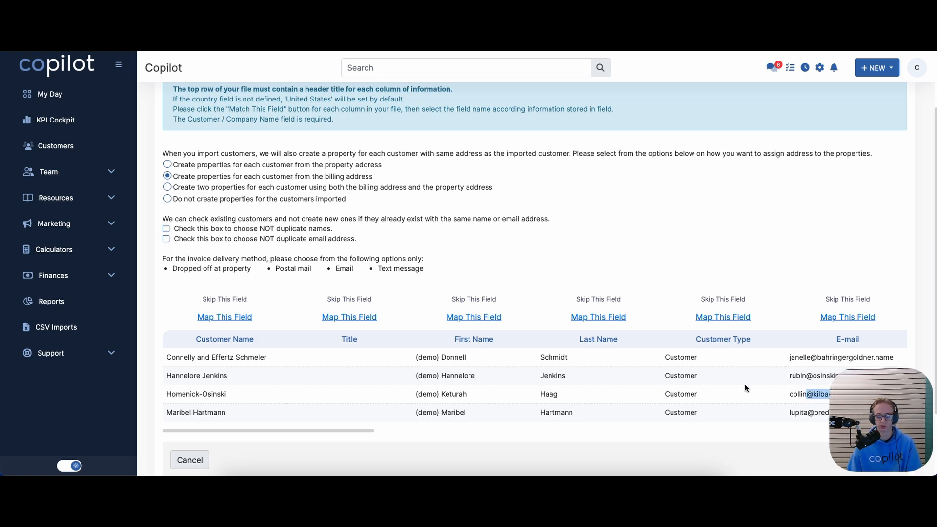
pyautogui.click(166, 239)
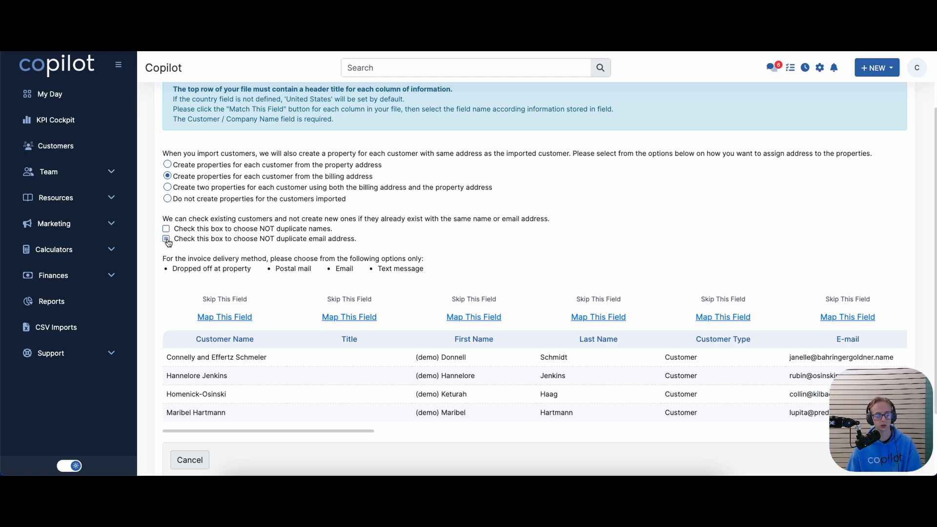
# Map the first two columns to Customer Name and Customer First Name
pyautogui.click(219, 317)
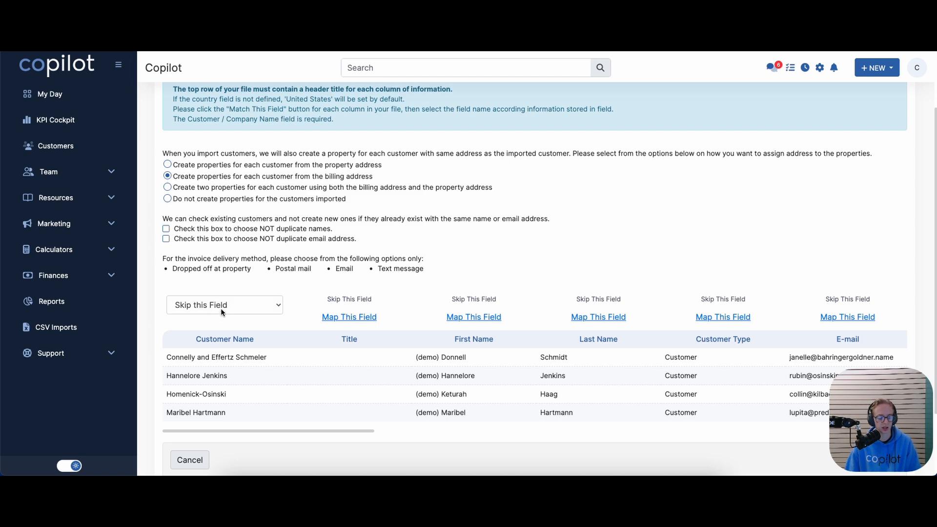
pyautogui.click(221, 309)
pyautogui.scroll(-6, 223, 352)
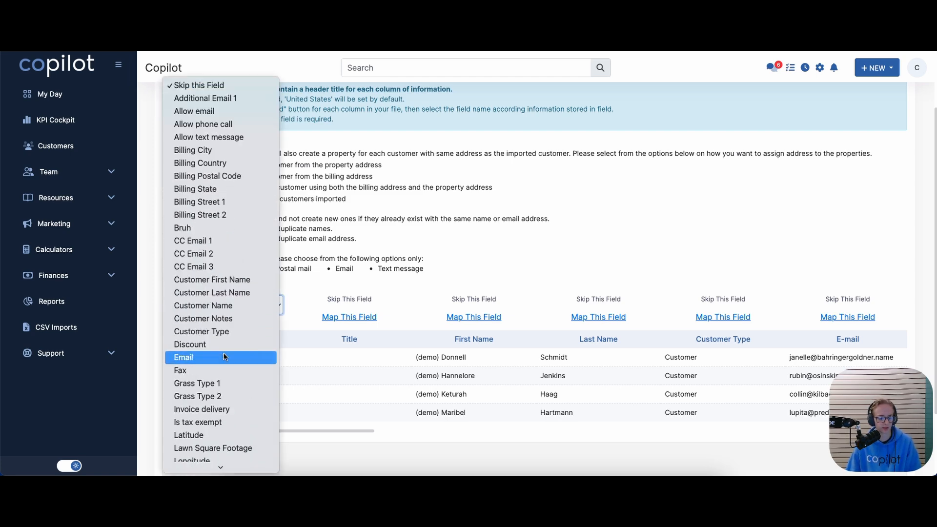
pyautogui.click(215, 305)
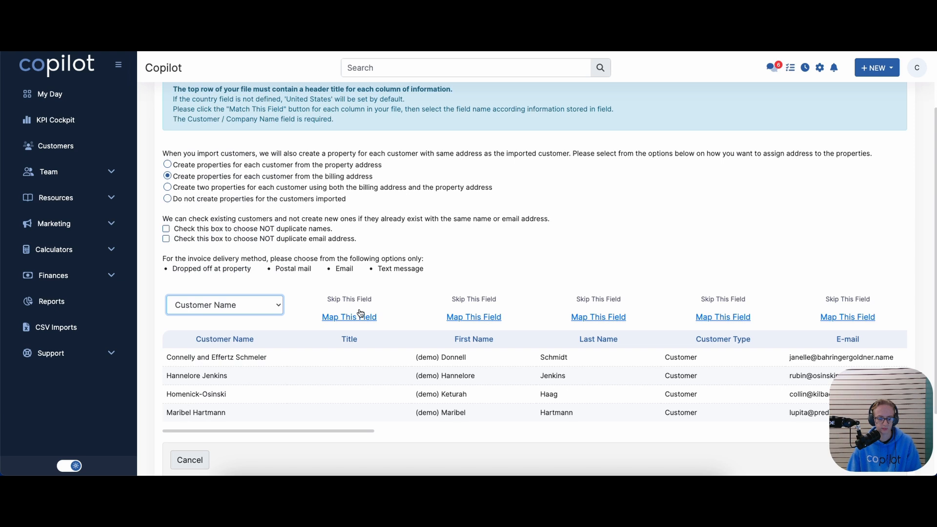
pyautogui.click(335, 426)
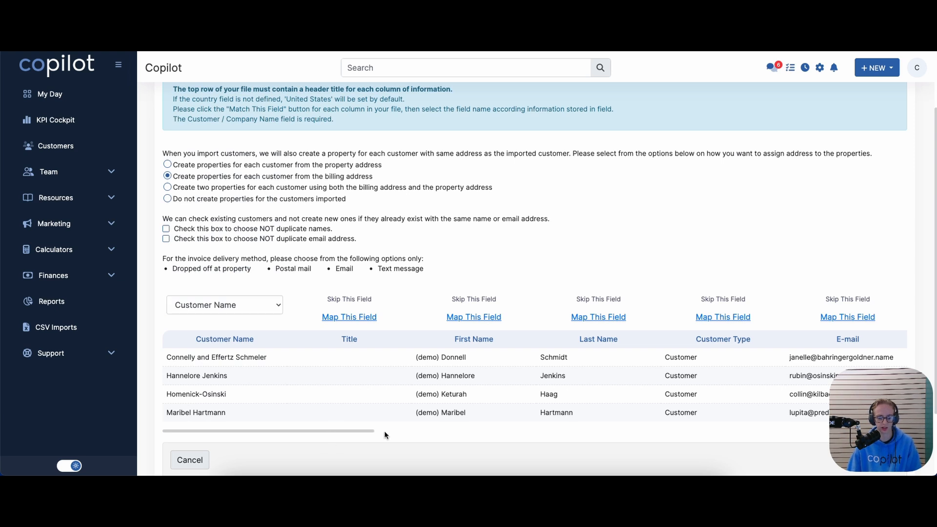
pyautogui.moveTo(368, 431); pyautogui.dragTo(426, 431)
pyautogui.click(284, 317)
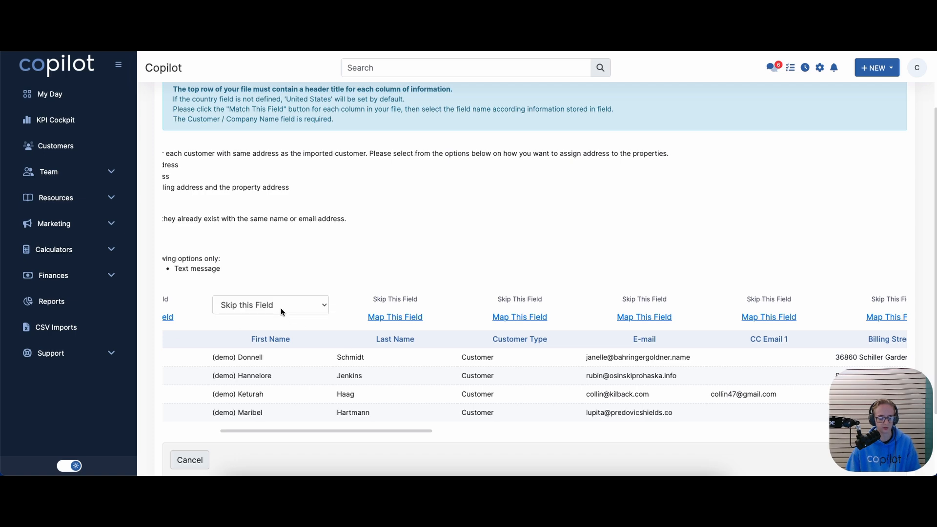
pyautogui.click(280, 305)
pyautogui.scroll(-3, 263, 337)
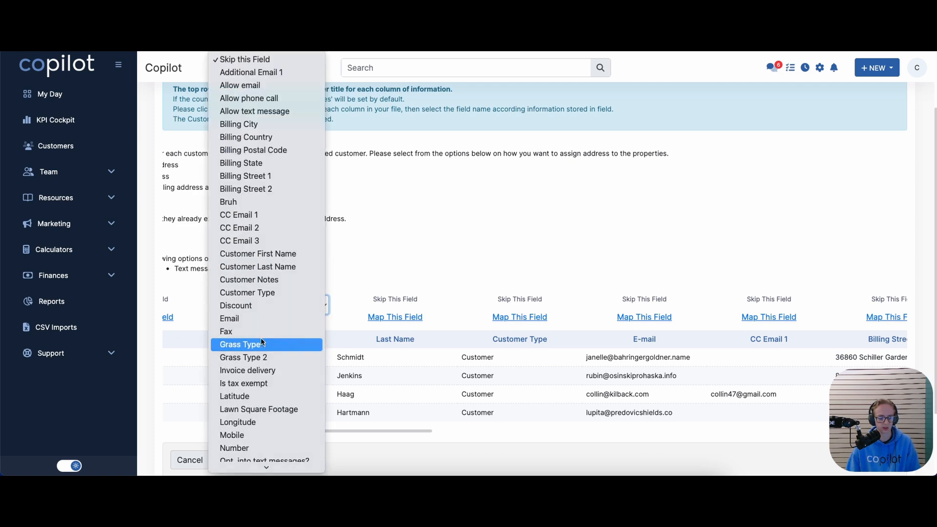
pyautogui.click(256, 251)
# Map the Last Name, Customer Type and E-mail columns to Customer Last Name, Customer Type and Email
pyautogui.click(381, 309)
pyautogui.scroll(-3, 382, 315)
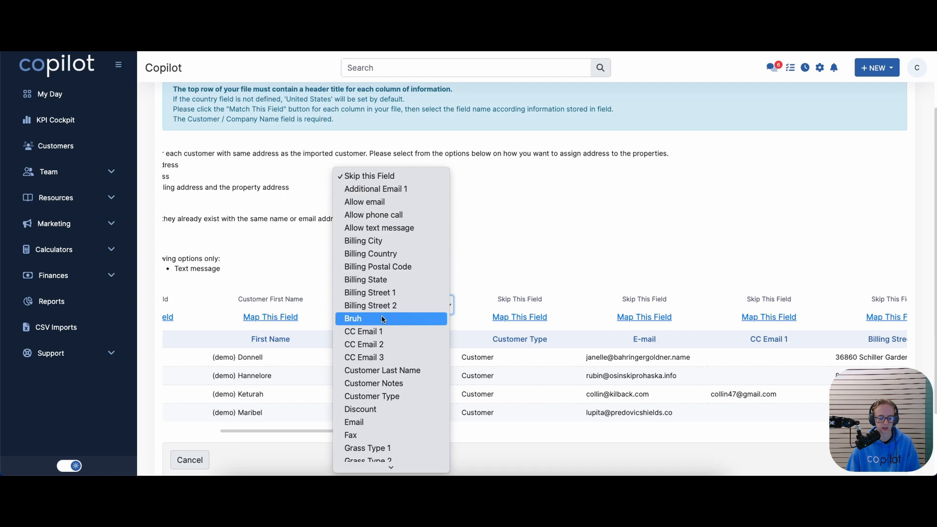
pyautogui.click(377, 346)
pyautogui.click(511, 317)
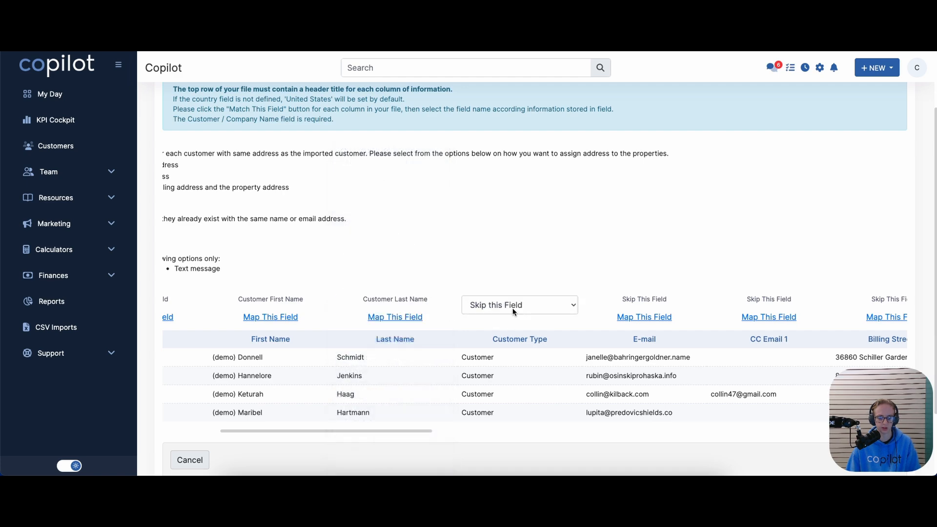
pyautogui.click(513, 306)
pyautogui.scroll(-3, 509, 323)
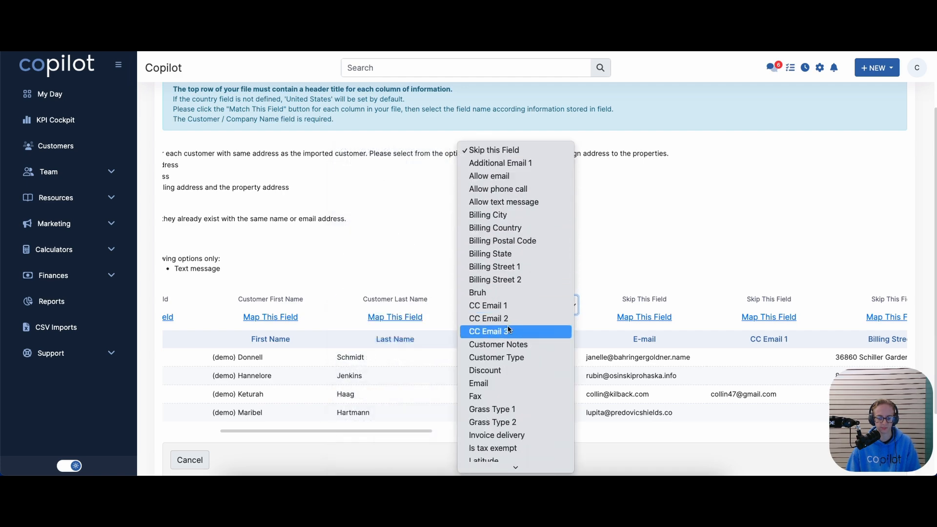
pyautogui.click(506, 357)
pyautogui.click(633, 315)
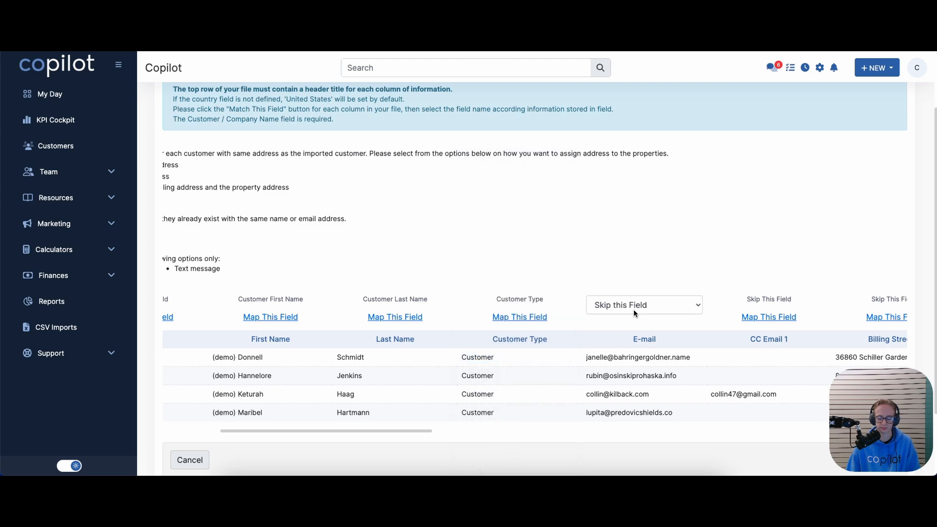
pyautogui.click(633, 309)
pyautogui.scroll(-2, 632, 426)
pyautogui.scroll(-3, 632, 424)
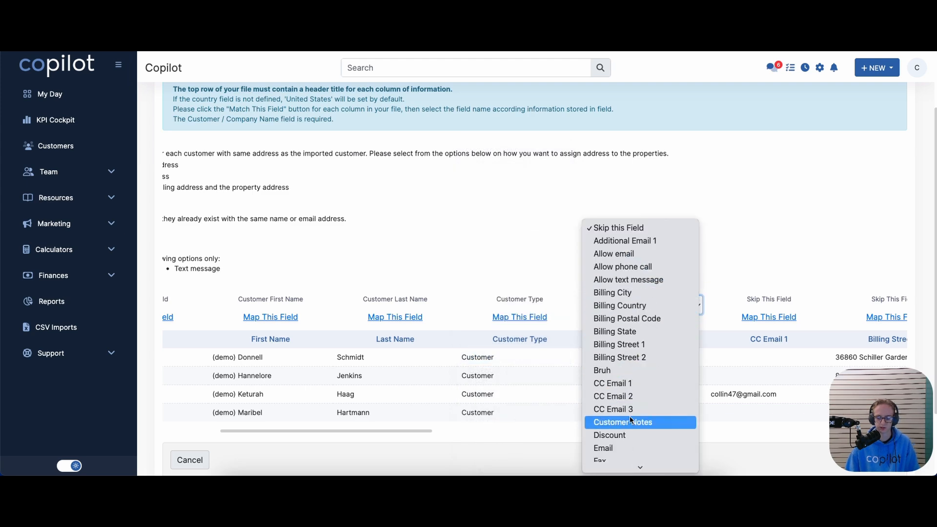
pyautogui.click(617, 420)
pyautogui.moveTo(328, 431); pyautogui.dragTo(481, 434)
# Map the CC Email 1 and Billing Street 1 columns to their same-named CRM fields
pyautogui.click(219, 317)
pyautogui.click(224, 310)
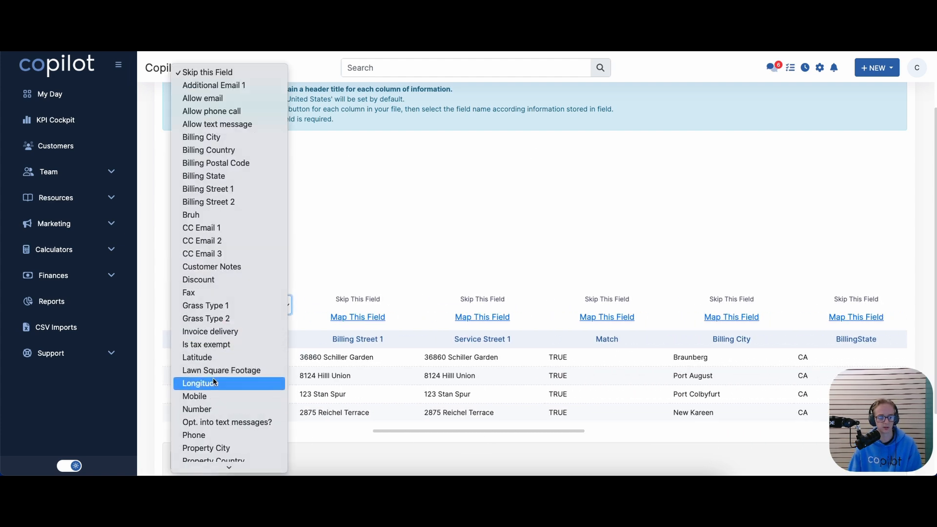
pyautogui.scroll(-3, 214, 379)
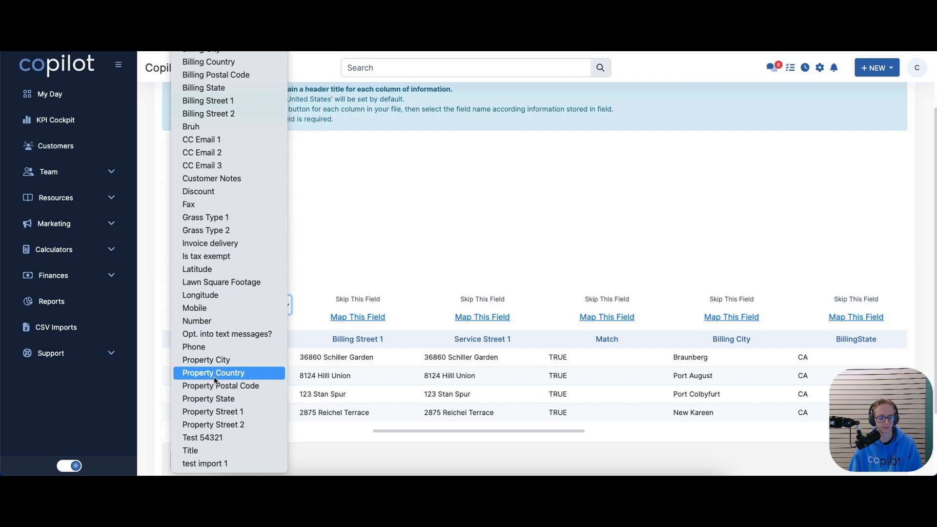
pyautogui.click(229, 142)
pyautogui.click(351, 318)
pyautogui.click(351, 305)
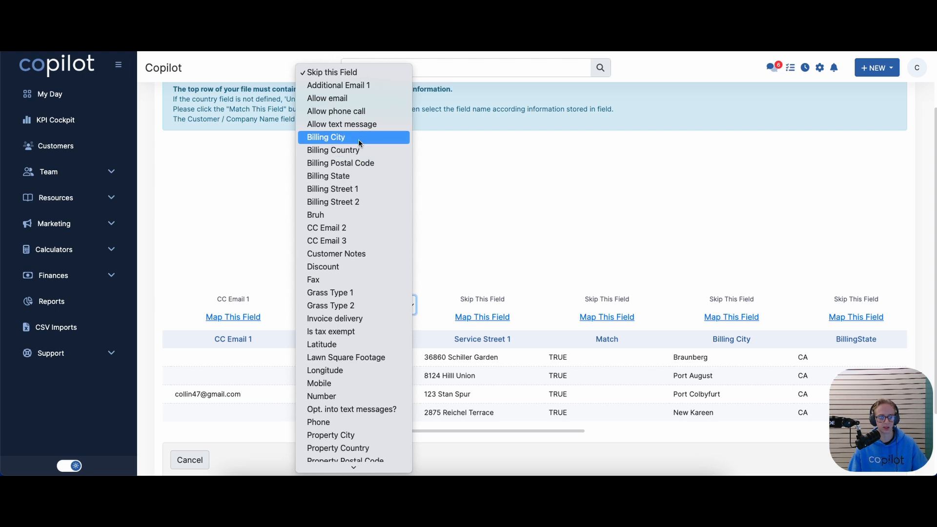
pyautogui.click(355, 189)
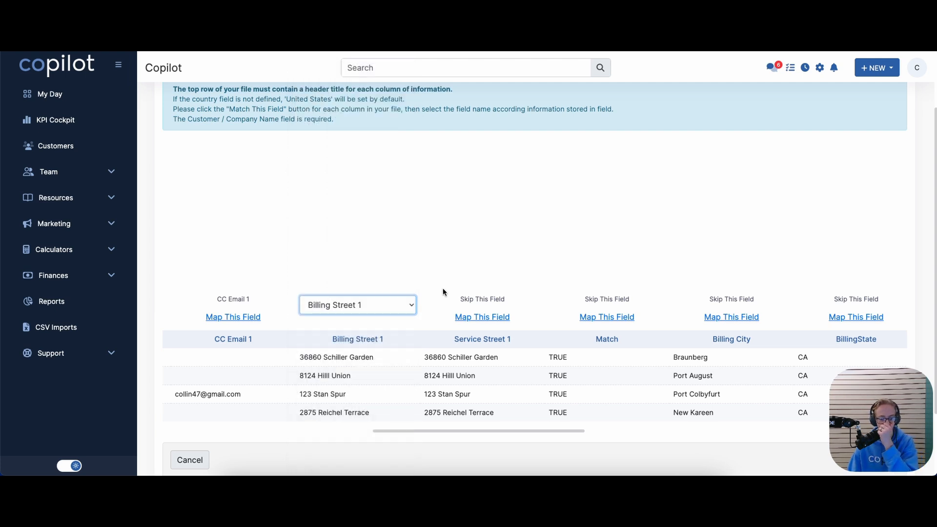
# Map Service Street 1 to Property Street 1 and leave the Match column skipped
pyautogui.click(481, 317)
pyautogui.click(479, 304)
pyautogui.scroll(-5, 479, 308)
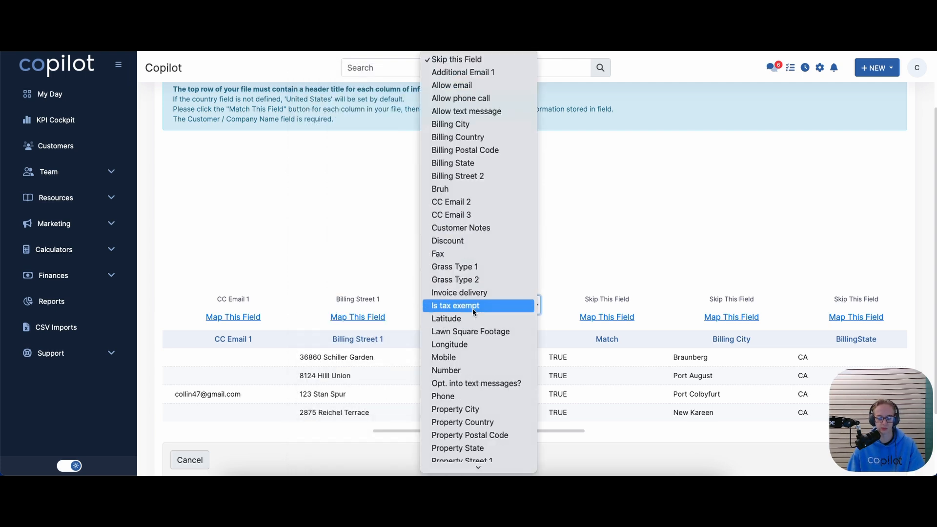
pyautogui.scroll(-2, 475, 293)
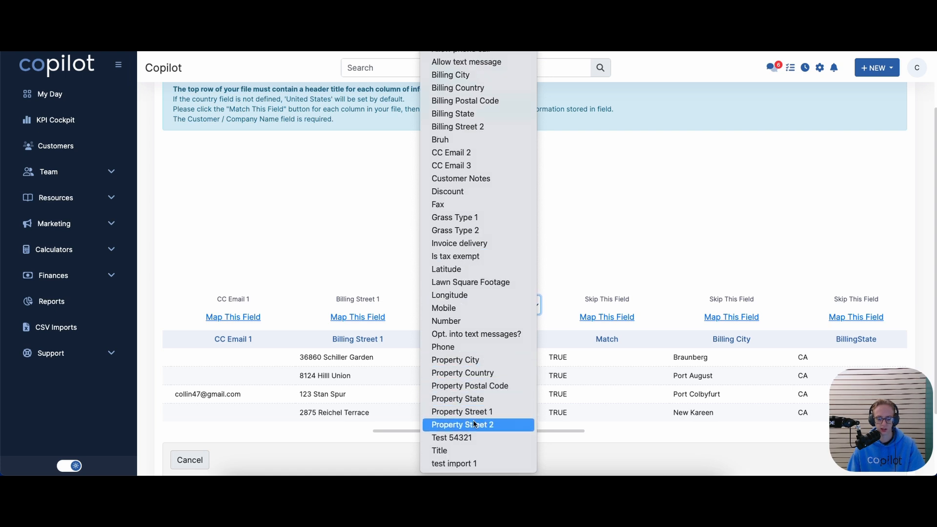
pyautogui.click(443, 412)
pyautogui.click(602, 317)
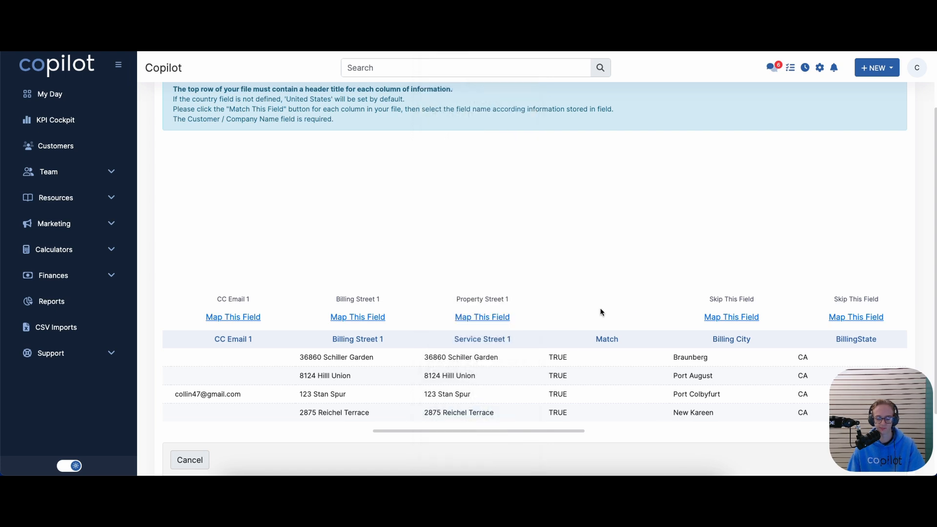
pyautogui.click(599, 310)
pyautogui.click(506, 290)
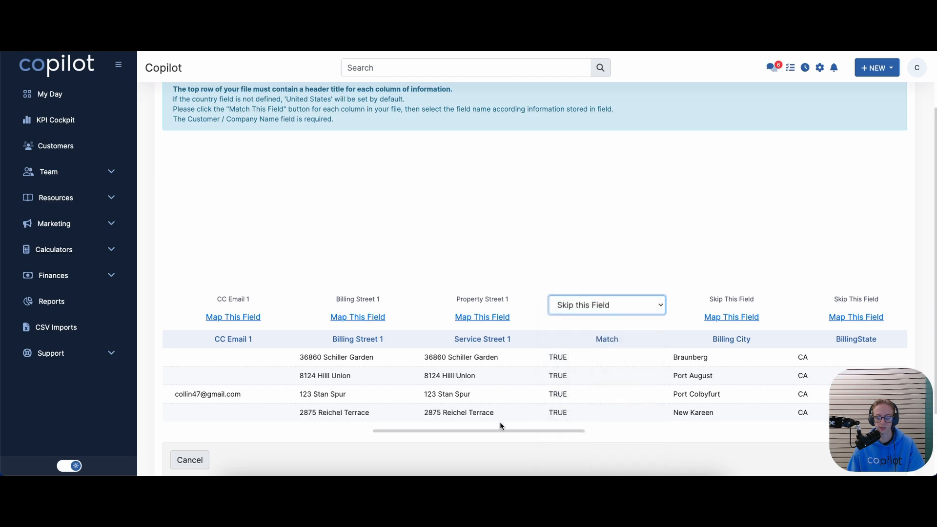
pyautogui.moveTo(556, 431); pyautogui.dragTo(686, 413)
# Map the Billing City and BillingState columns to Billing City and Billing State
pyautogui.click(277, 318)
pyautogui.click(275, 306)
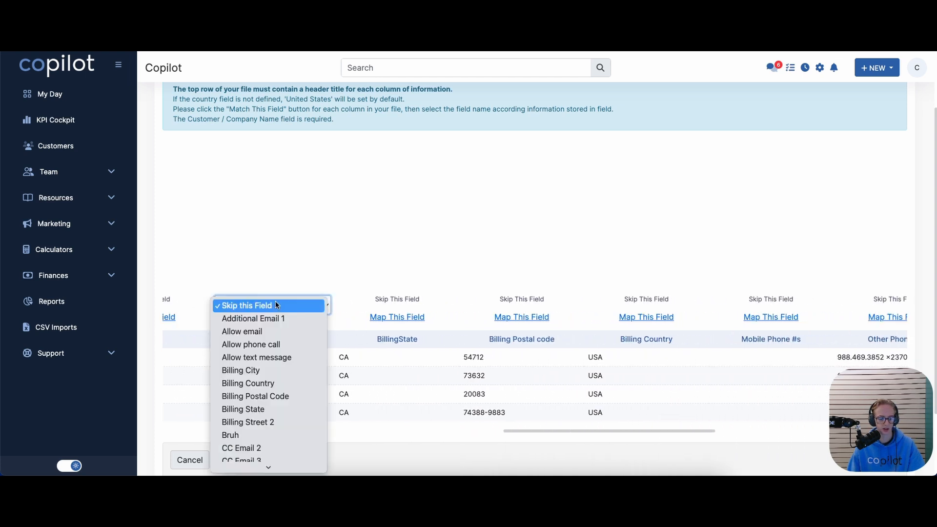
pyautogui.click(337, 312)
pyautogui.click(268, 304)
pyautogui.scroll(-3, 265, 307)
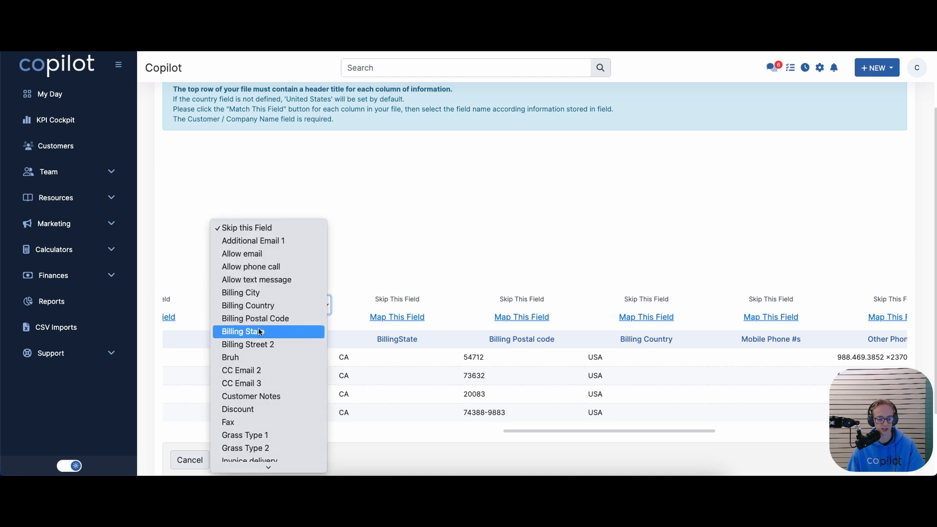
pyautogui.click(264, 293)
pyautogui.click(396, 317)
pyautogui.click(390, 305)
pyautogui.scroll(-3, 389, 312)
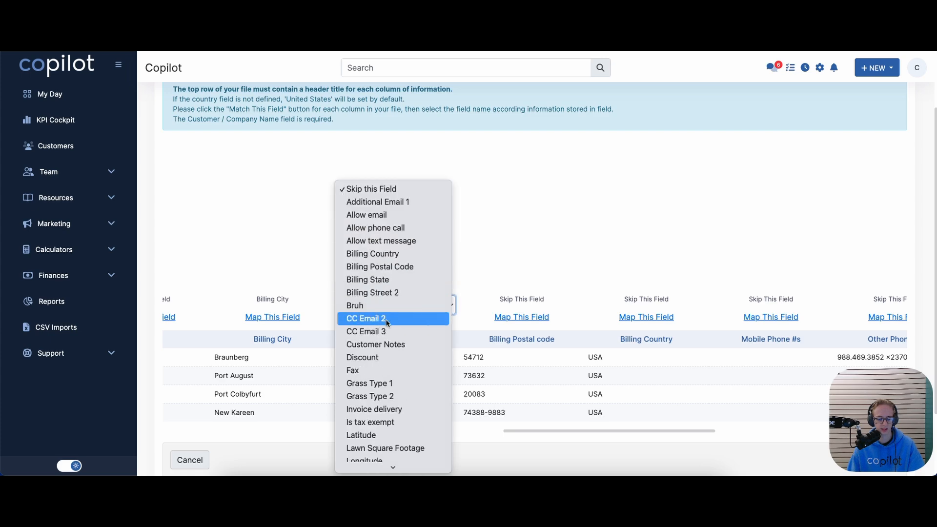
pyautogui.click(388, 280)
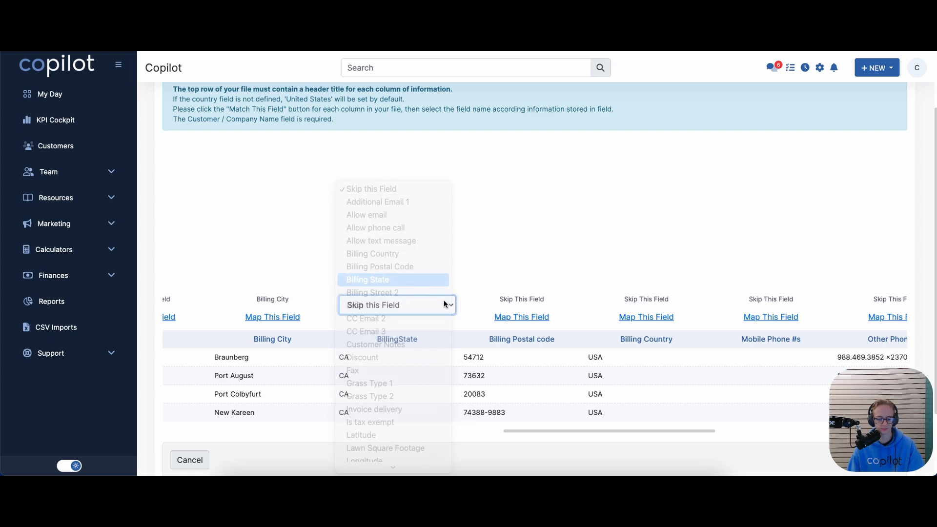
# Map the Billing Postal code and Billing Country columns to Billing Postal Code and Billing Country
pyautogui.click(525, 321)
pyautogui.click(519, 308)
pyautogui.scroll(-5, 511, 316)
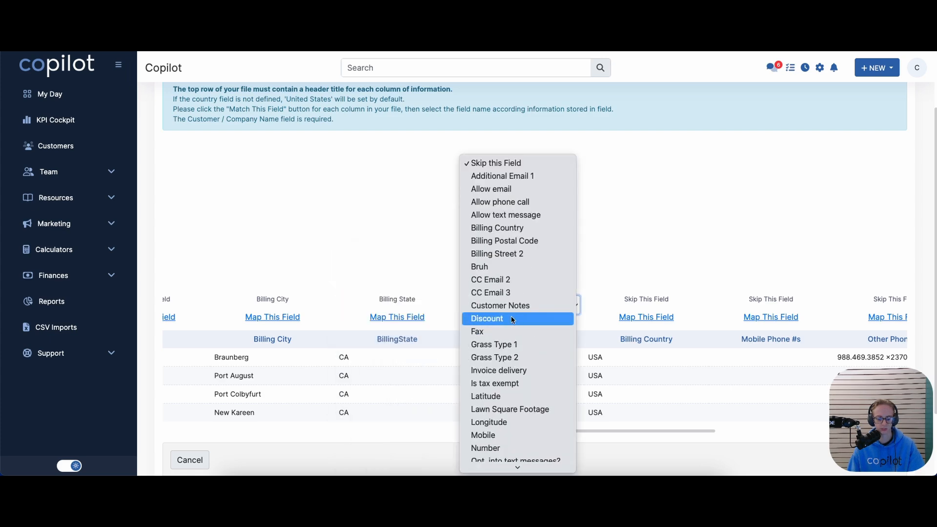
pyautogui.click(535, 162)
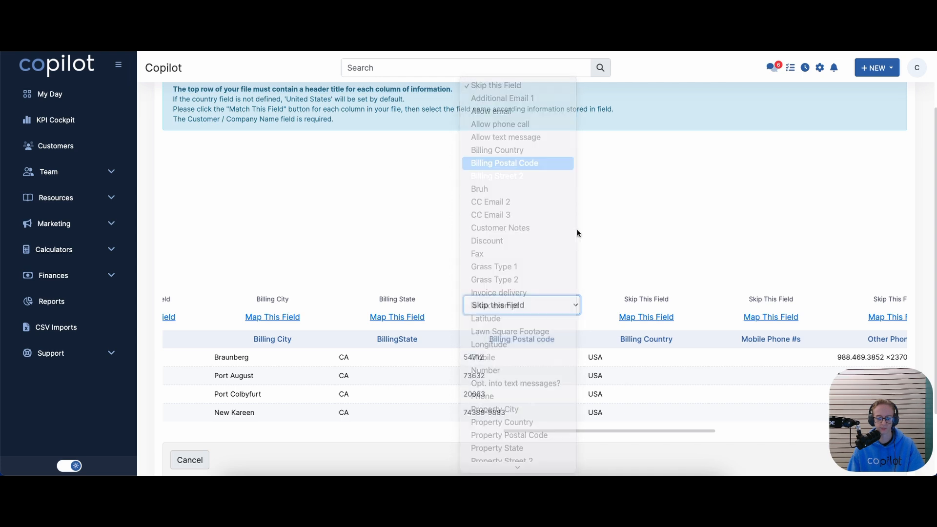
pyautogui.click(660, 321)
pyautogui.click(646, 302)
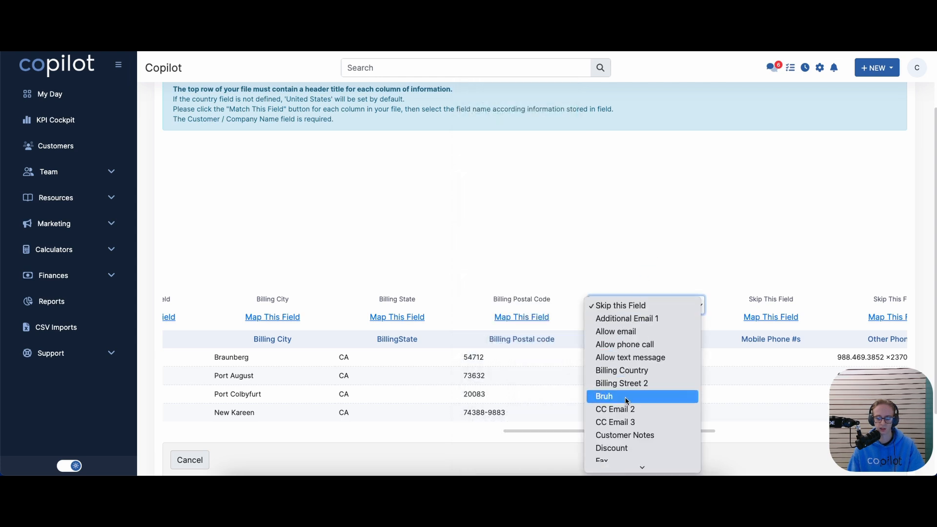
pyautogui.click(634, 373)
pyautogui.moveTo(604, 430); pyautogui.dragTo(735, 431)
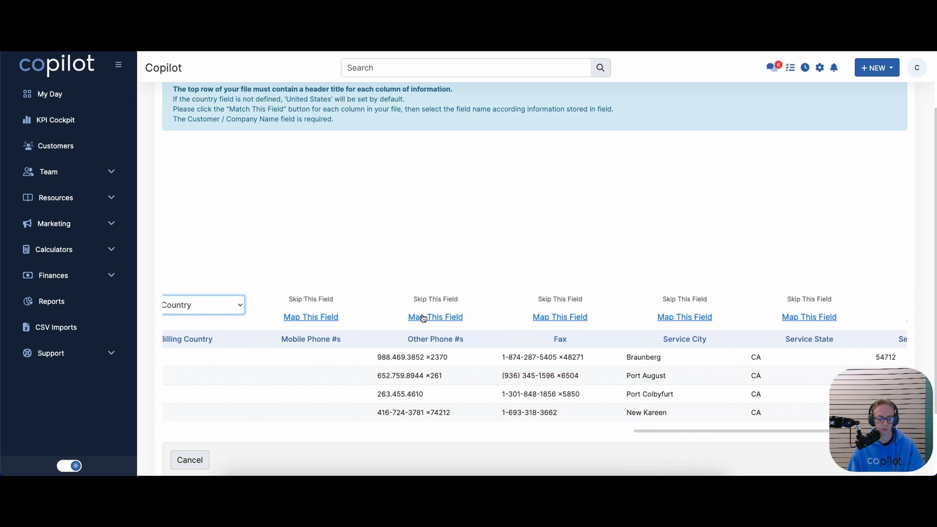
# Map Mobile Phone #s to Mobile, Other Phone #s to Phone, and Fax to Fax
pyautogui.click(322, 316)
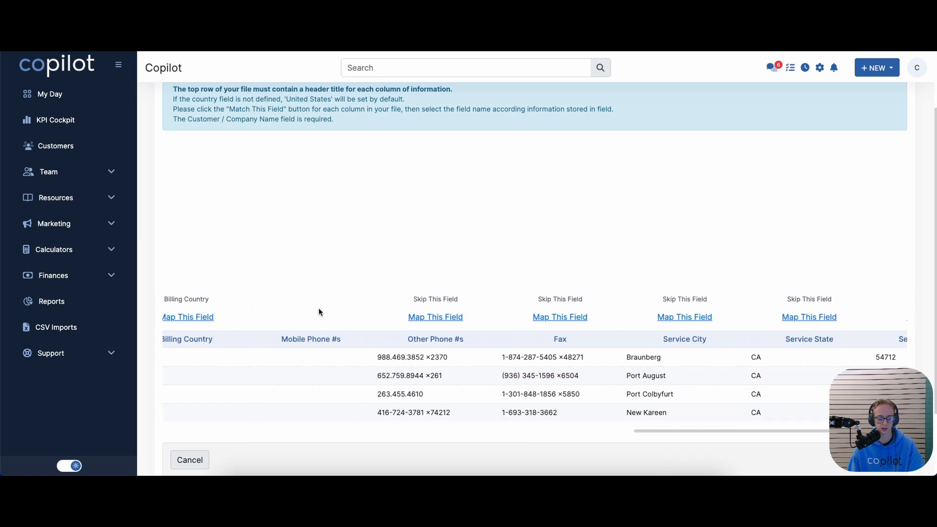
pyautogui.click(318, 308)
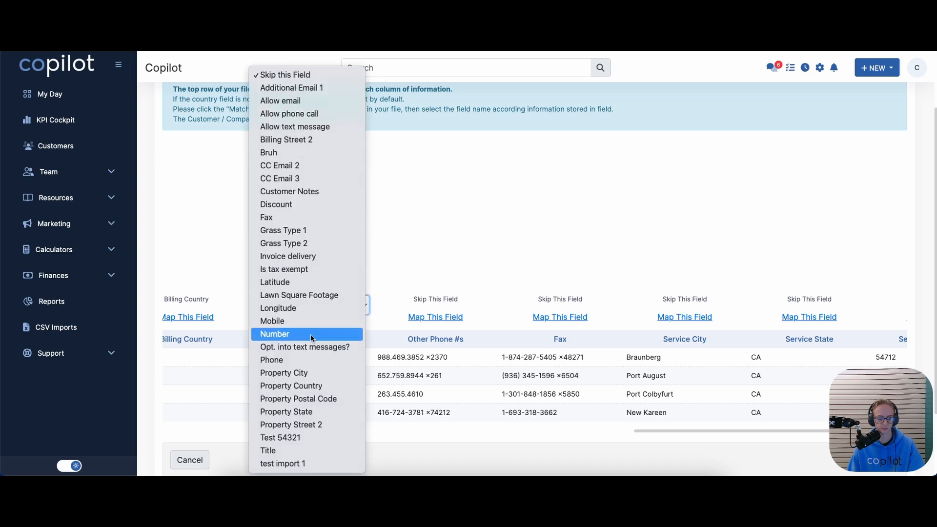
pyautogui.click(286, 322)
pyautogui.click(324, 308)
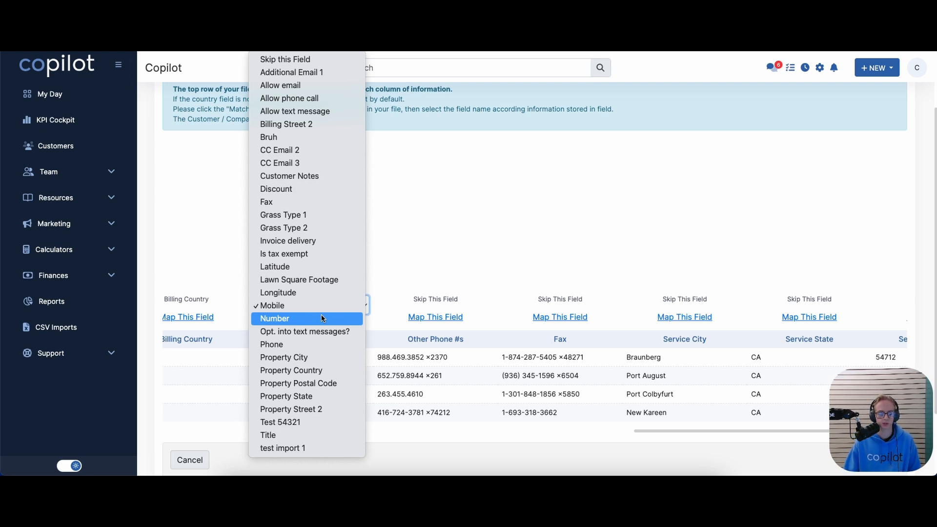
pyautogui.click(373, 285)
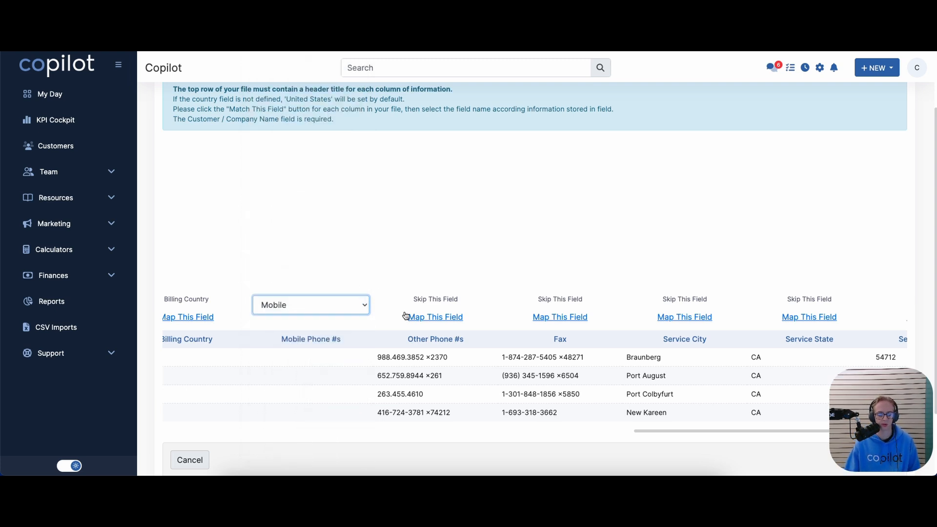
pyautogui.click(425, 318)
pyautogui.click(424, 307)
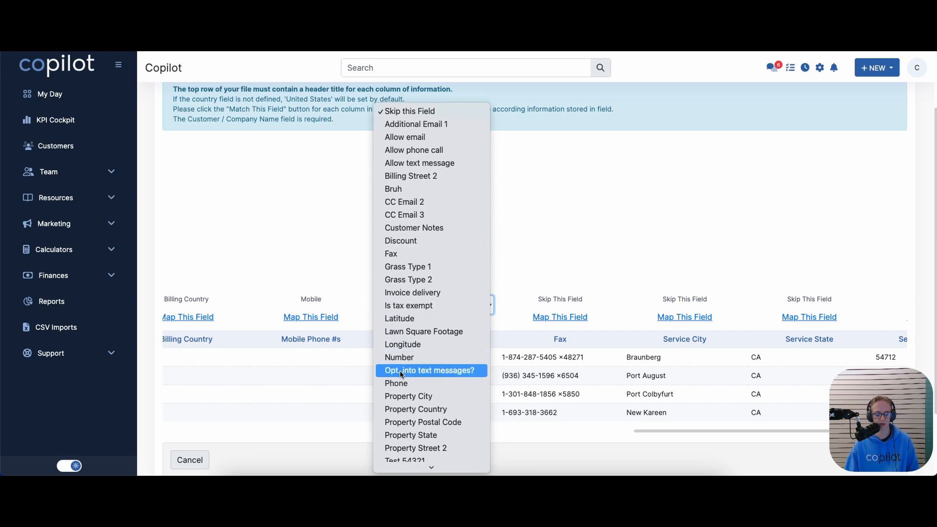
pyautogui.click(398, 383)
pyautogui.click(566, 316)
pyautogui.click(567, 311)
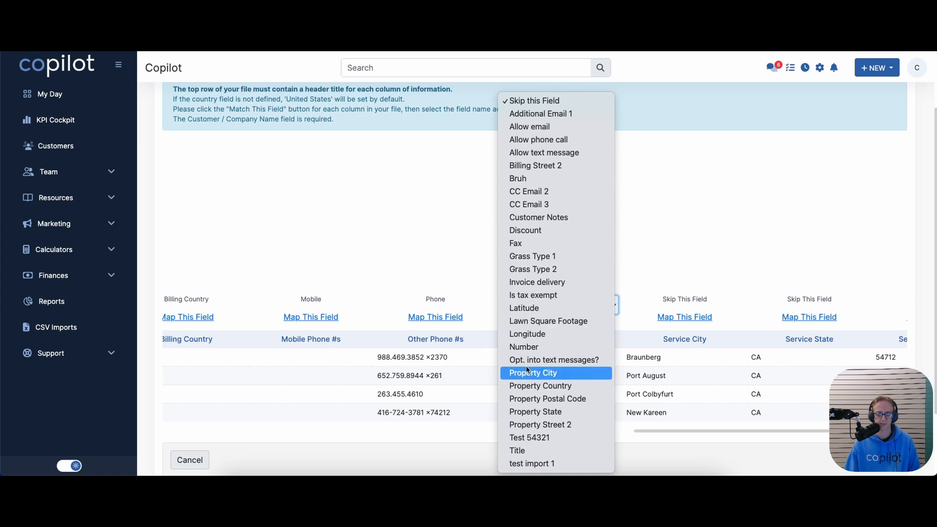
pyautogui.click(517, 243)
# Map Service City and Service State to Property City and Property State
pyautogui.click(683, 314)
pyautogui.click(681, 306)
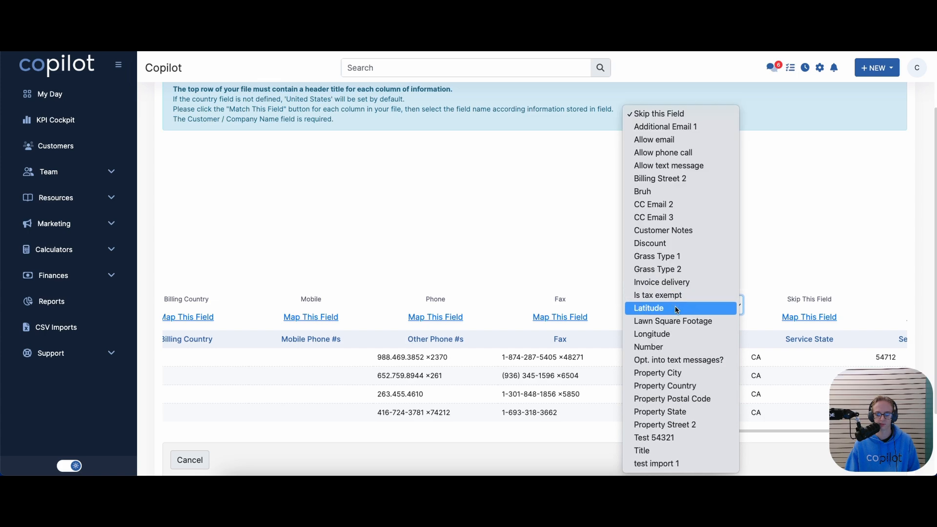
pyautogui.click(780, 340)
pyautogui.click(808, 317)
pyautogui.click(804, 305)
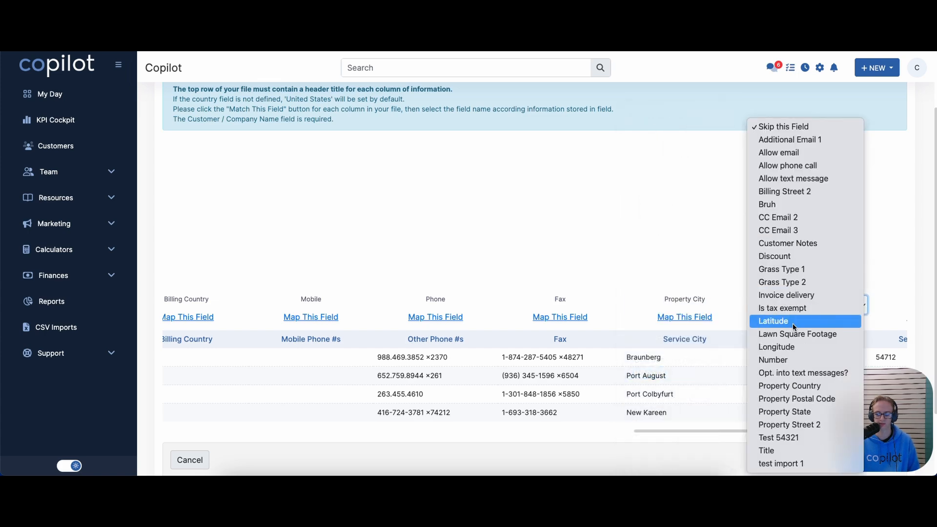
pyautogui.click(786, 411)
pyautogui.moveTo(724, 431); pyautogui.dragTo(854, 423)
# Map Service Postal code and Service Country to Property Postal Code and Property Country
pyautogui.click(720, 317)
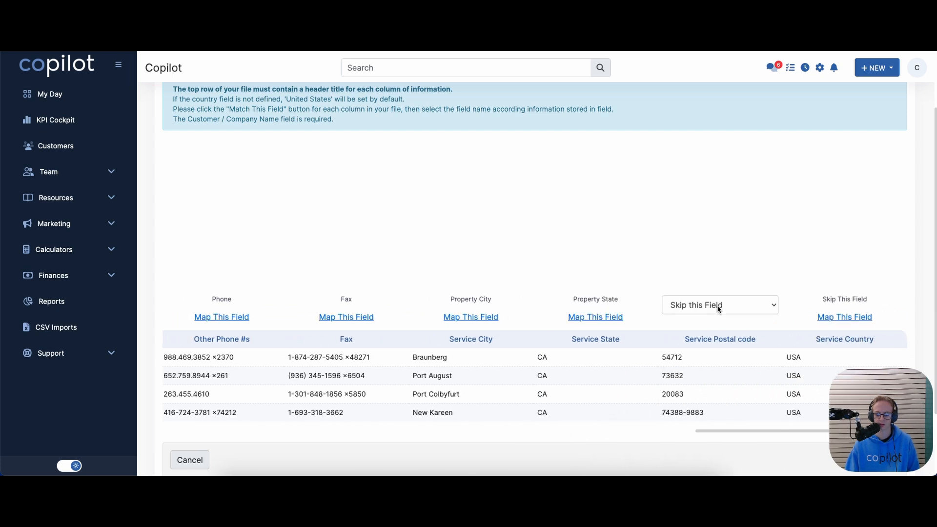
pyautogui.click(715, 306)
pyautogui.click(711, 413)
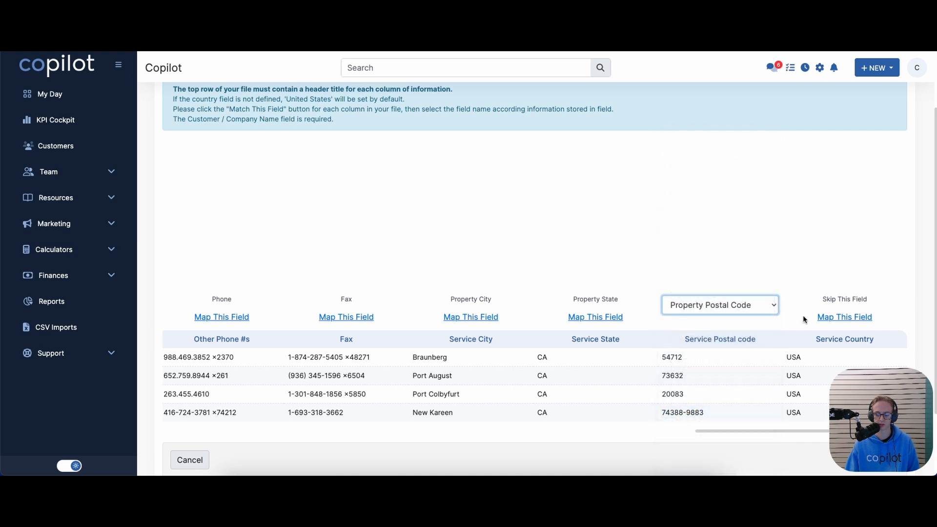
pyautogui.click(816, 309)
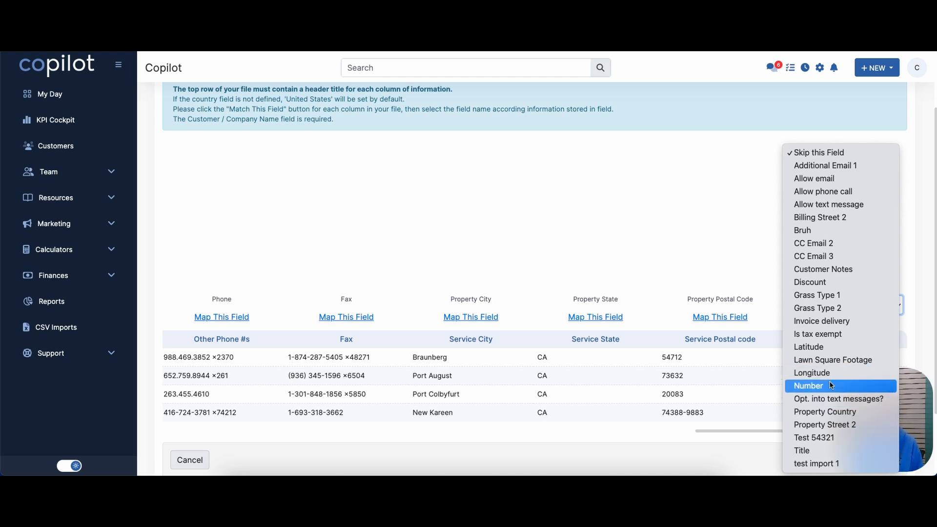
pyautogui.click(840, 415)
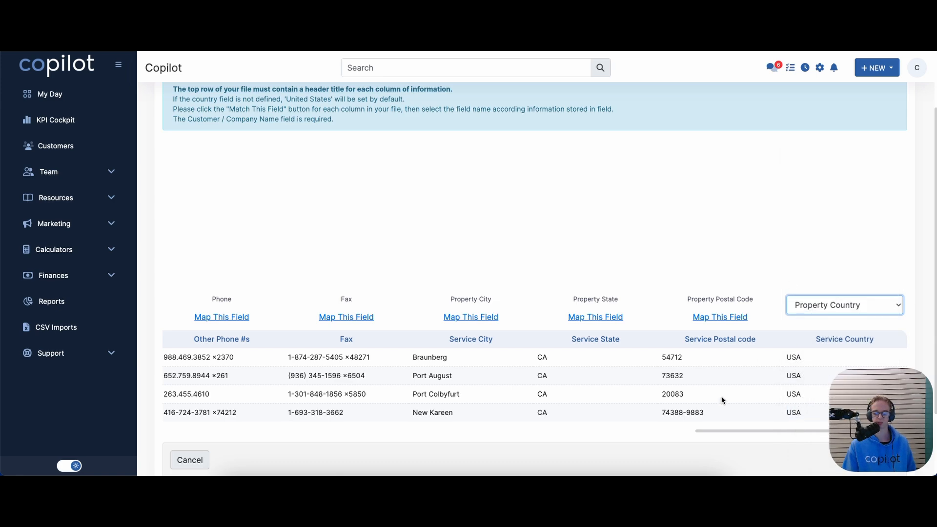
pyautogui.click(718, 429)
pyautogui.moveTo(696, 432); pyautogui.dragTo(194, 418)
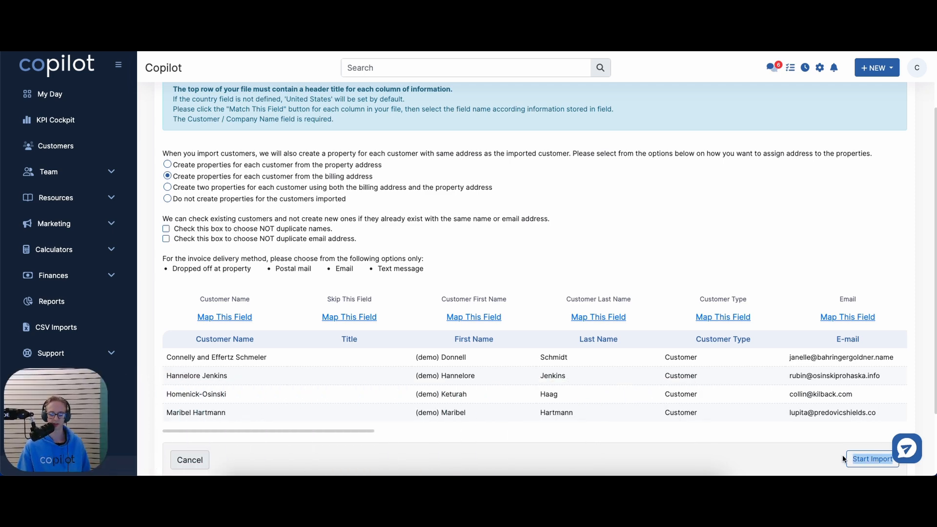
# Run the import of the mapped customers and confirm 4 new customers were added
pyautogui.click(795, 454)
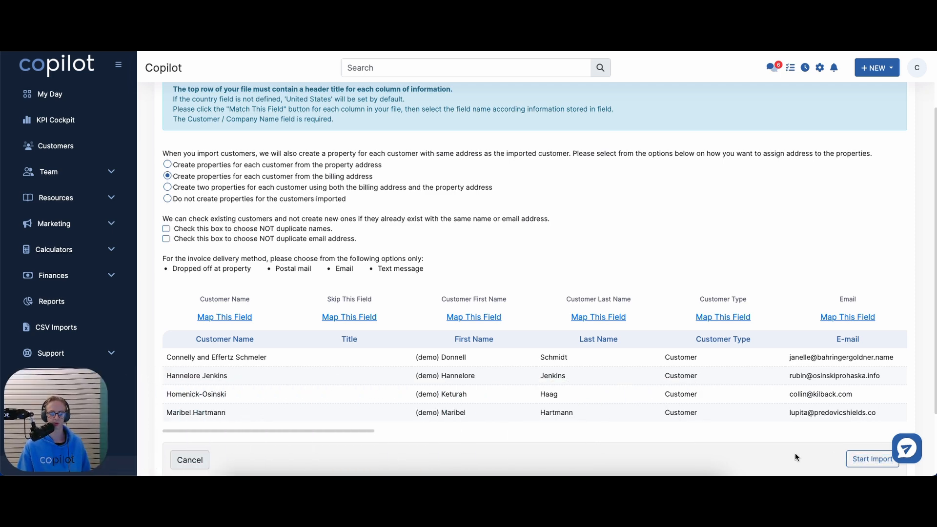
pyautogui.click(872, 460)
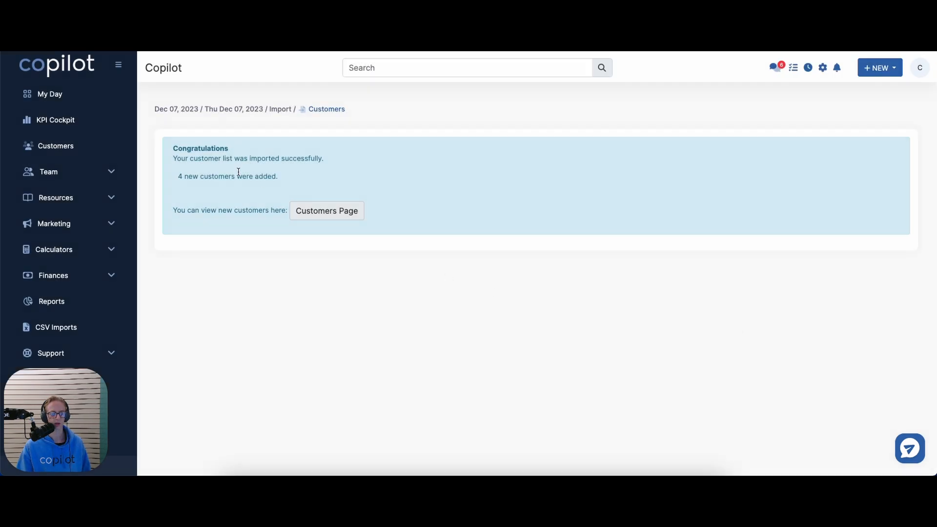
pyautogui.moveTo(192, 174); pyautogui.dragTo(350, 180)
pyautogui.click(347, 192)
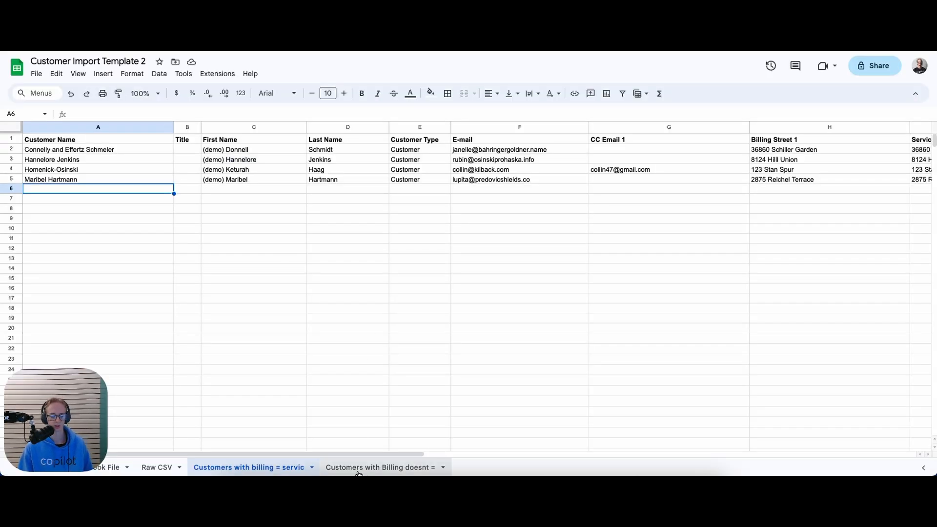
# Find the empty V1 header cell and the Net 30 payment term in the original export sheet
pyautogui.click(352, 469)
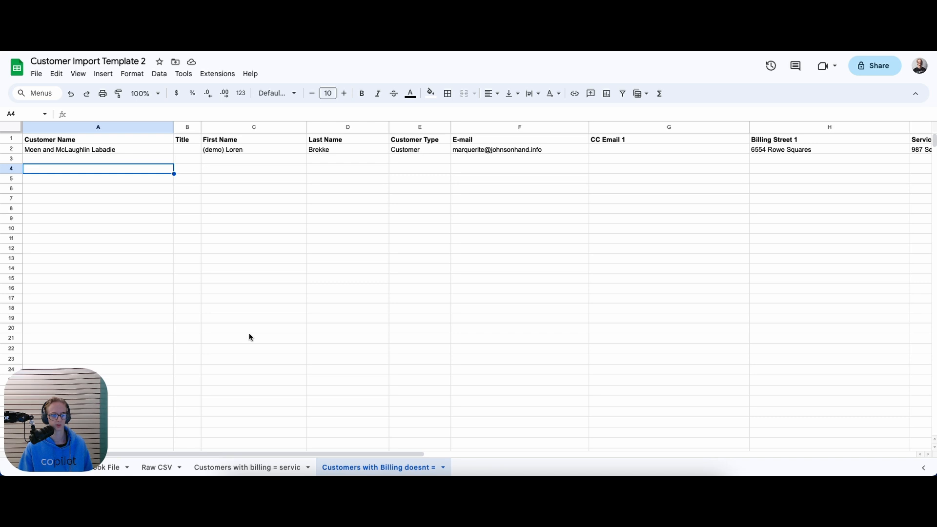
pyautogui.moveTo(265, 454); pyautogui.dragTo(817, 451)
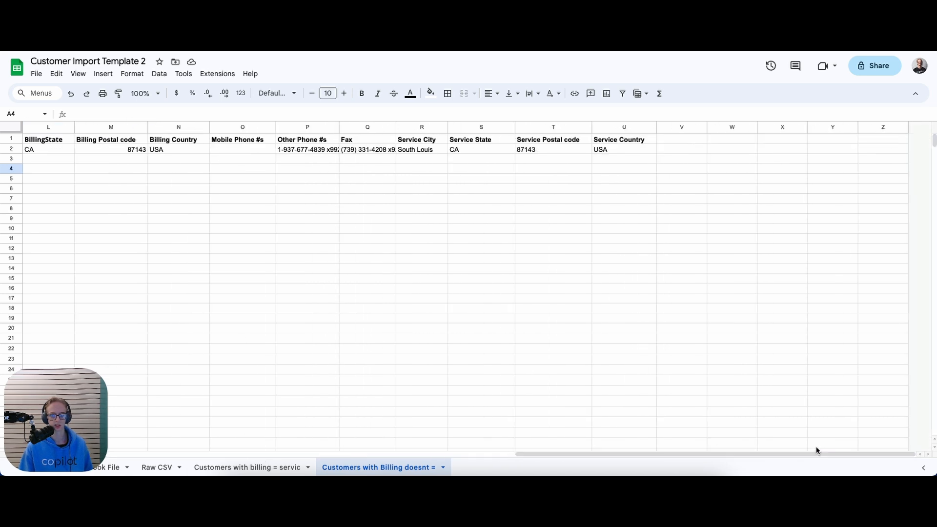
pyautogui.click(676, 128)
pyautogui.click(674, 139)
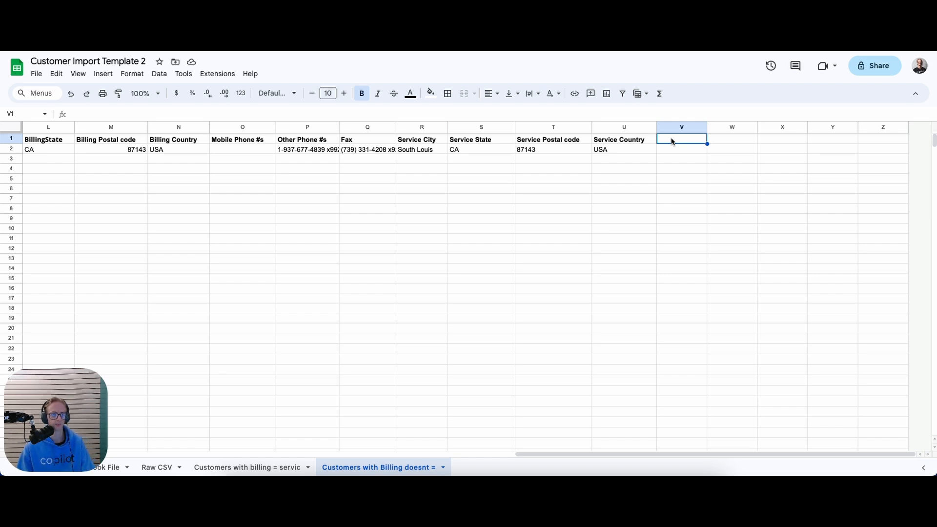
pyautogui.click(113, 468)
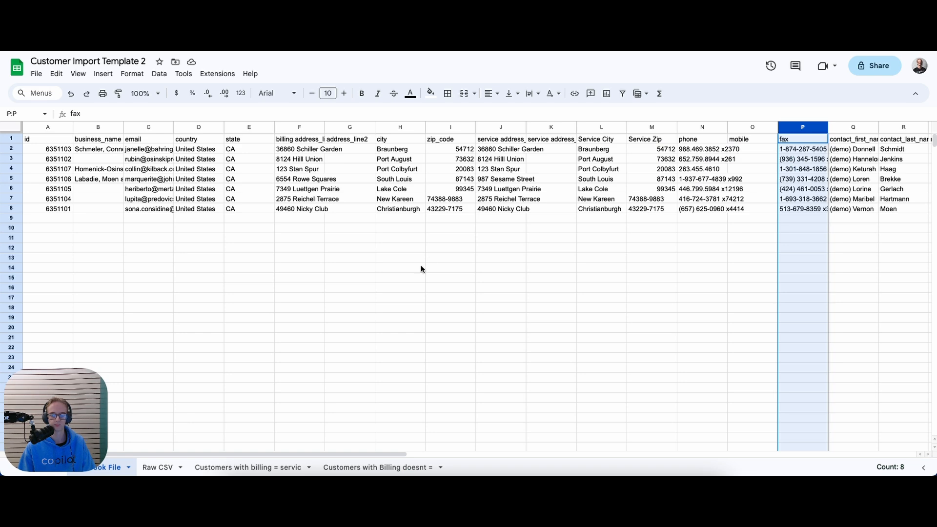
pyautogui.moveTo(390, 454); pyautogui.dragTo(622, 446)
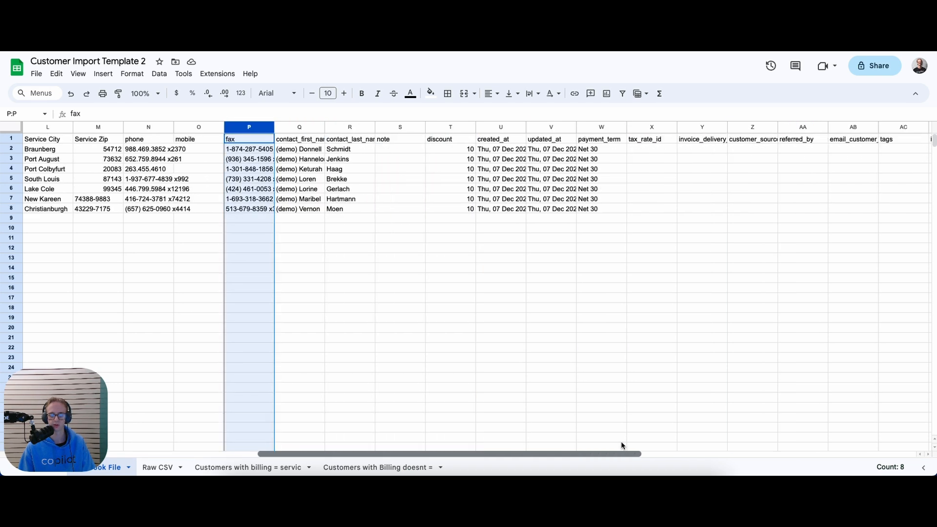
pyautogui.click(605, 151)
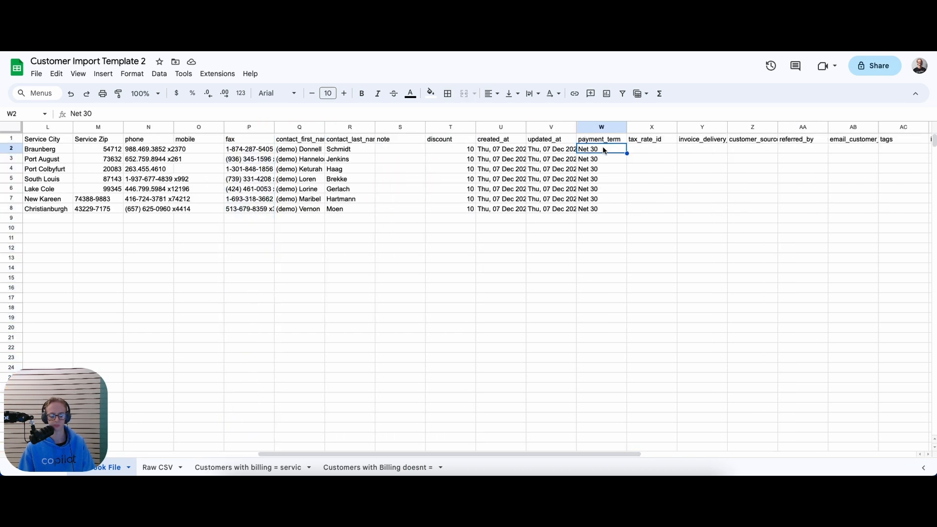
pyautogui.click(158, 466)
pyautogui.moveTo(361, 454); pyautogui.dragTo(849, 436)
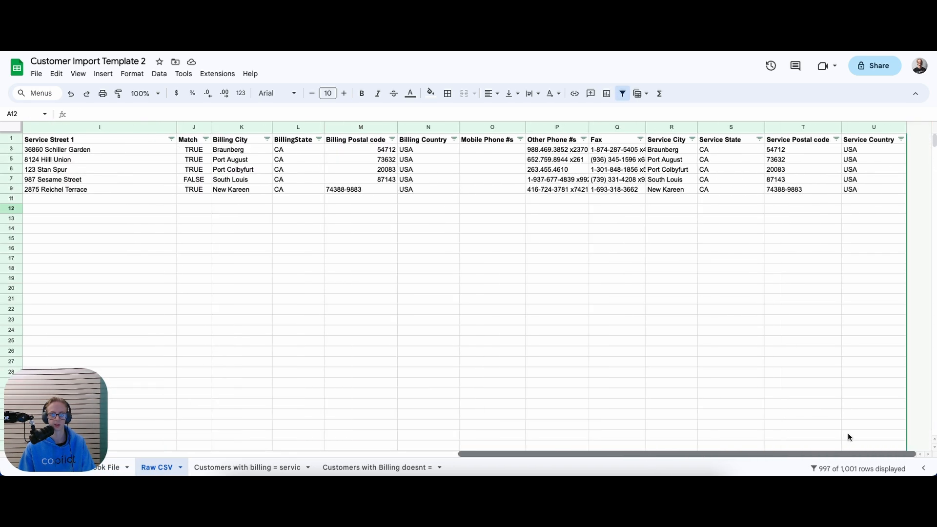
pyautogui.click(361, 467)
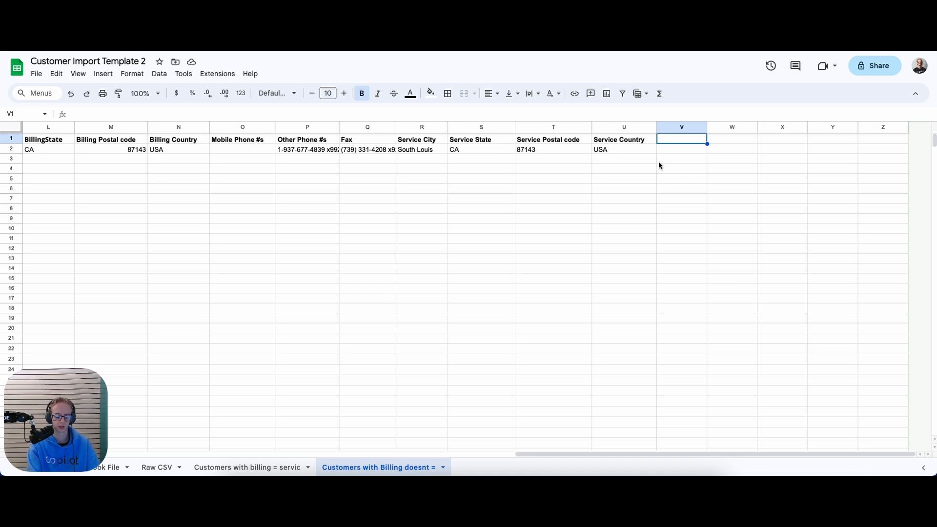
# Enter 'Payment Term (Custom Field)' in V1, autofit column V, and paste Net 30 into V2
pyautogui.write('Paymenty')
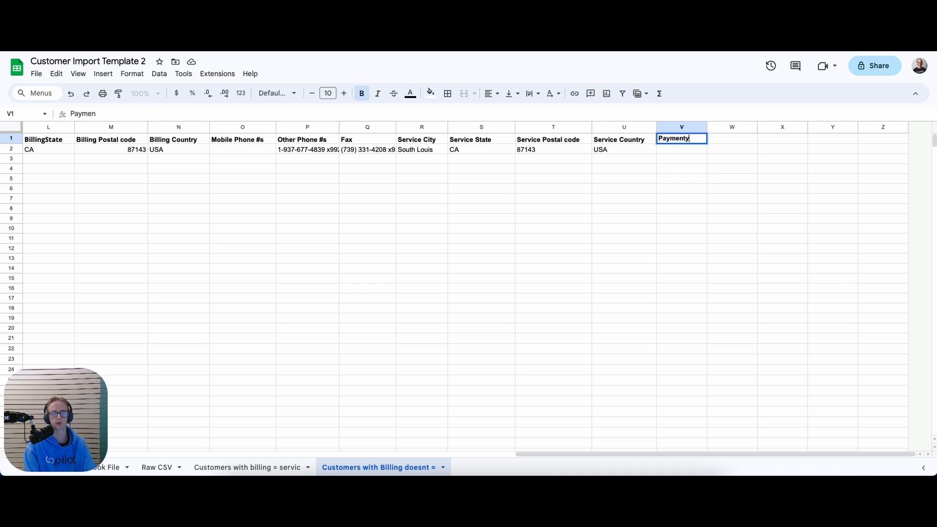
pyautogui.press('BackSpace')
pyautogui.write(' Term')
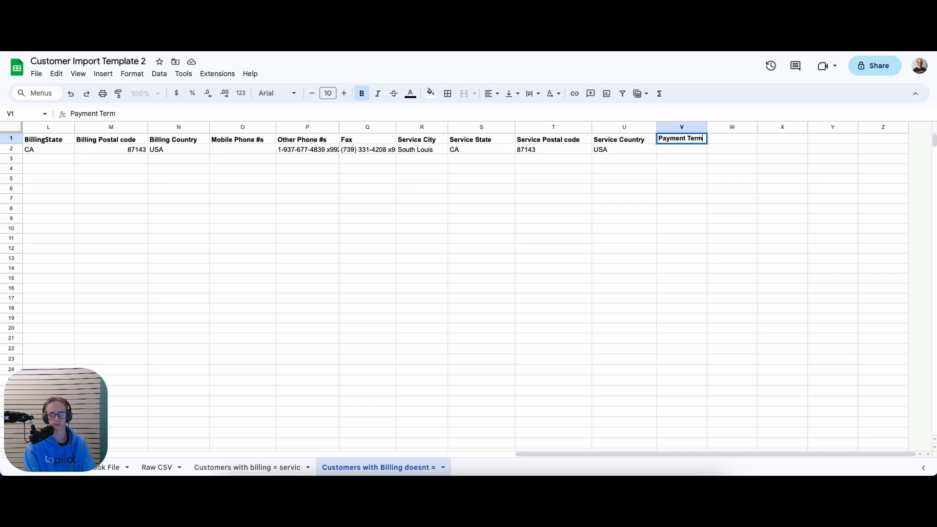
pyautogui.write(' (Custo')
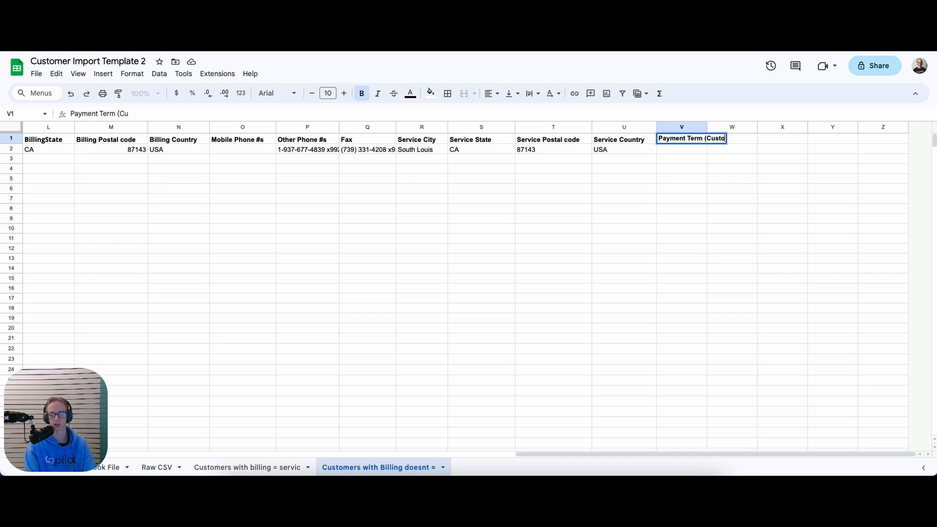
pyautogui.write('m Field')
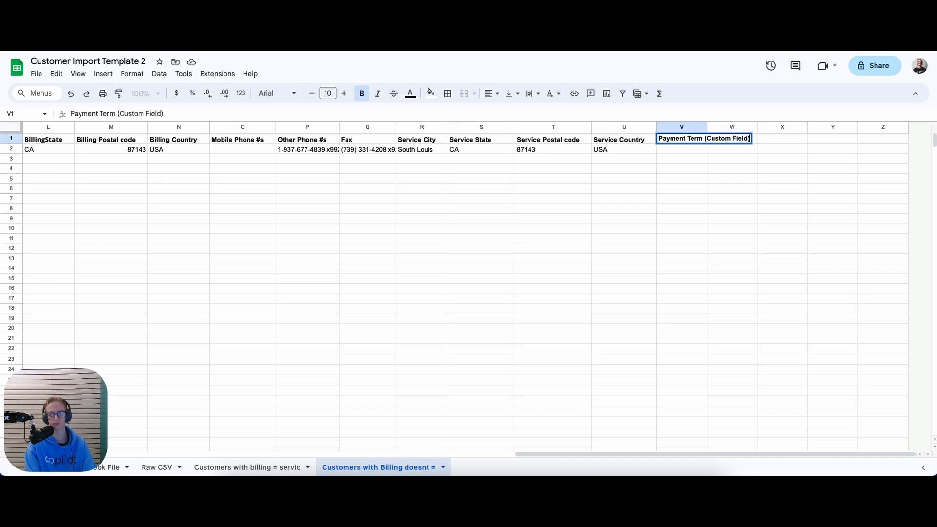
pyautogui.press('Return')
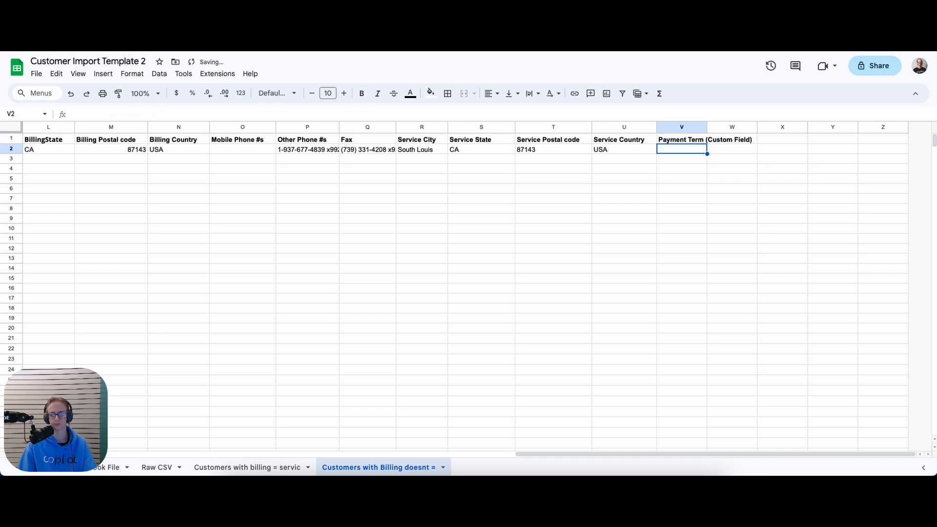
pyautogui.doubleClick(707, 129)
pyautogui.write('Net 30')
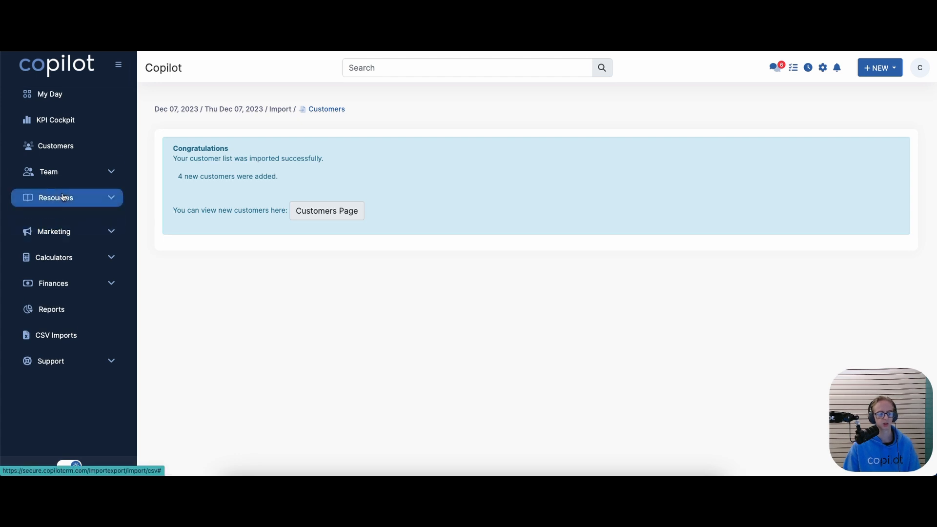
pyautogui.click(63, 197)
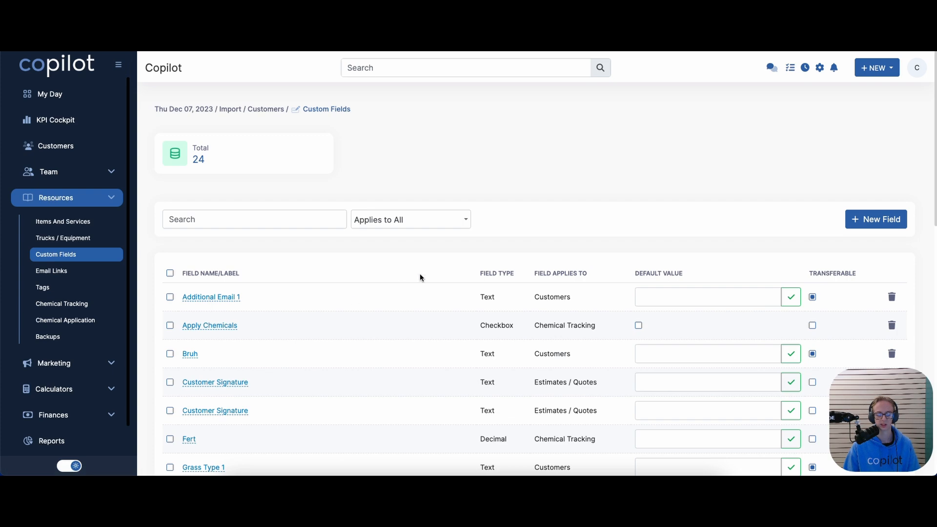
# Create and save a 'Payment Term' text custom field that applies to Customers
pyautogui.click(865, 218)
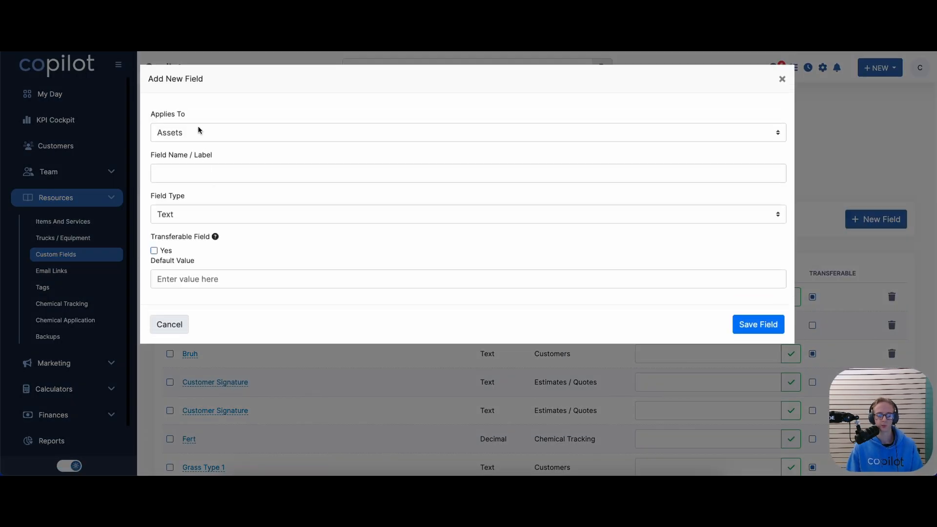
pyautogui.click(199, 131)
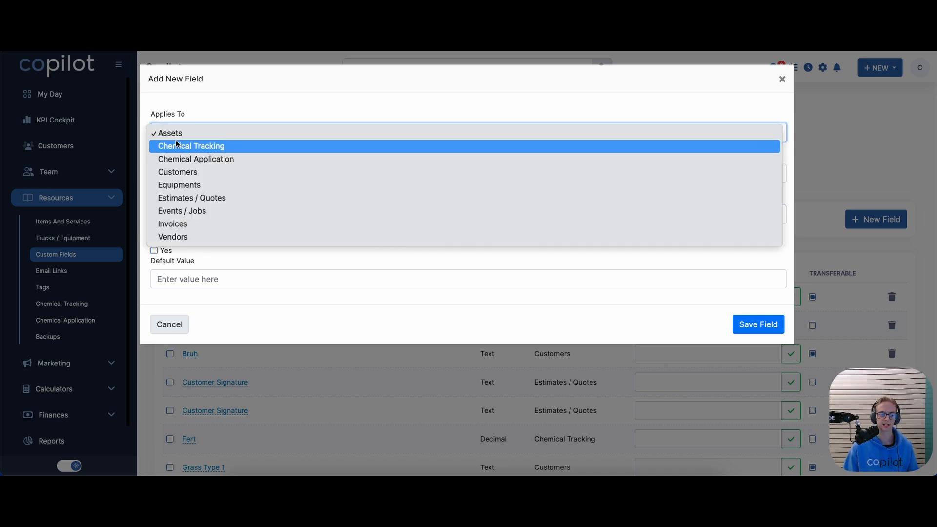
pyautogui.click(188, 176)
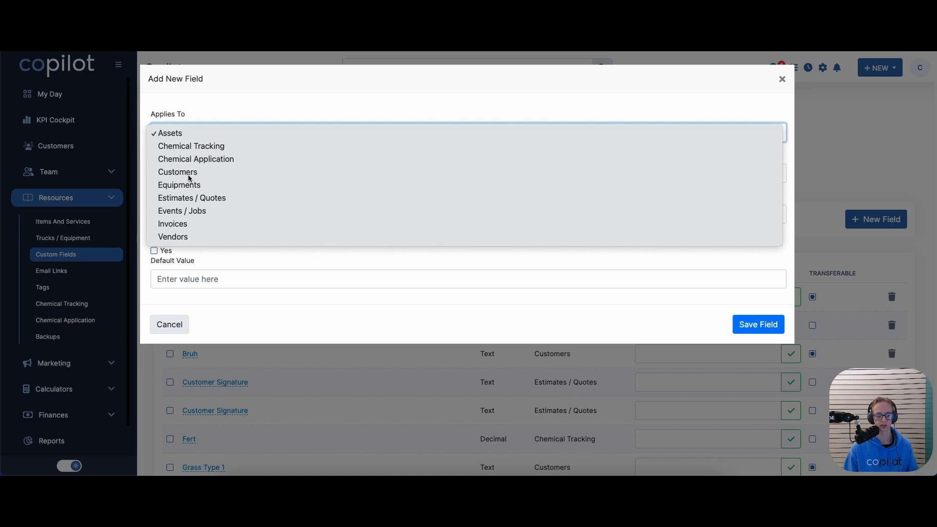
pyautogui.click(189, 174)
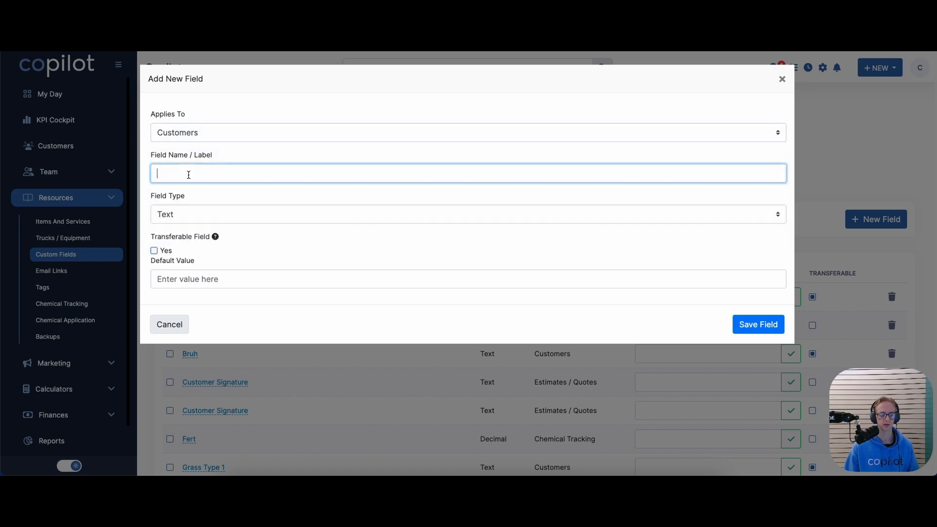
pyautogui.write('Payment Term')
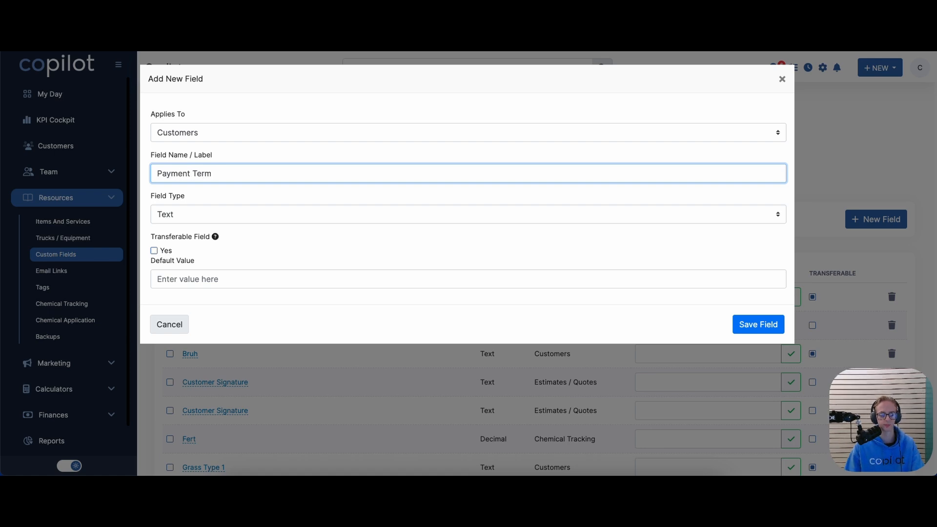
pyautogui.click(745, 323)
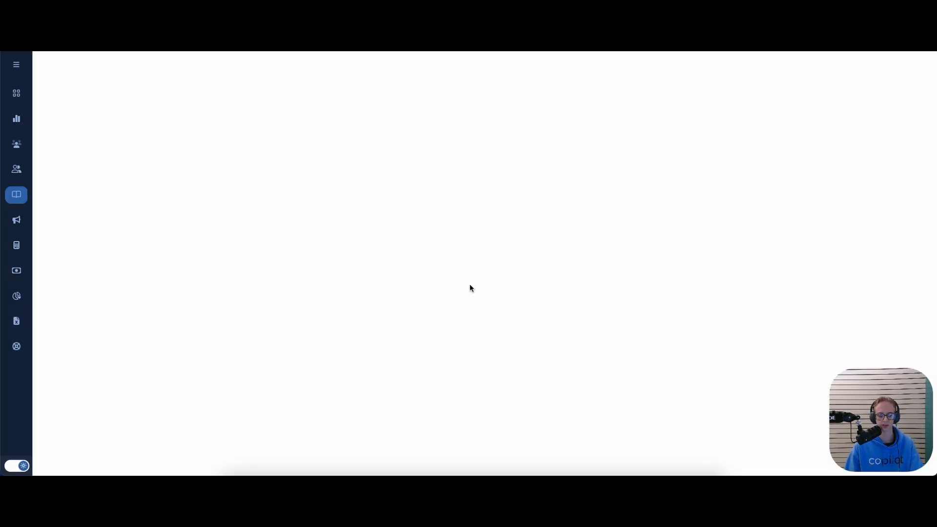
pyautogui.scroll(-9, 454, 288)
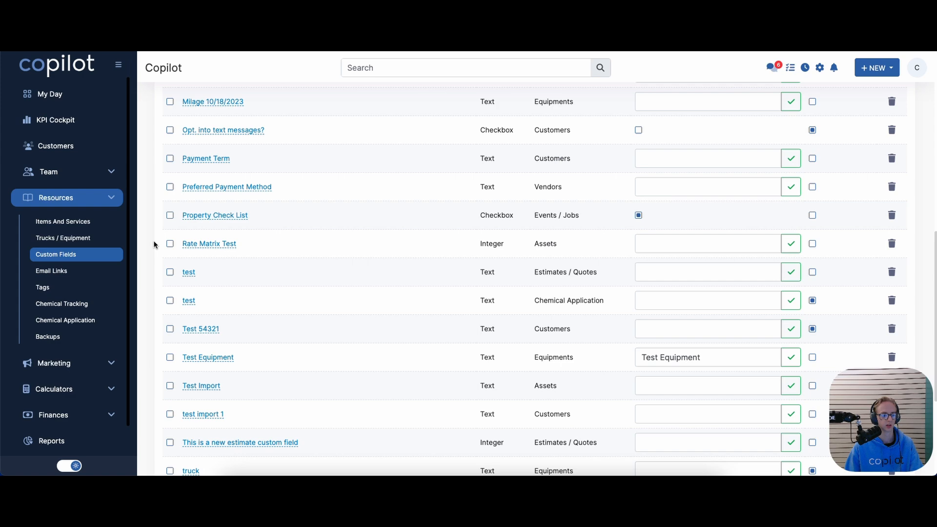
pyautogui.scroll(-2, 88, 382)
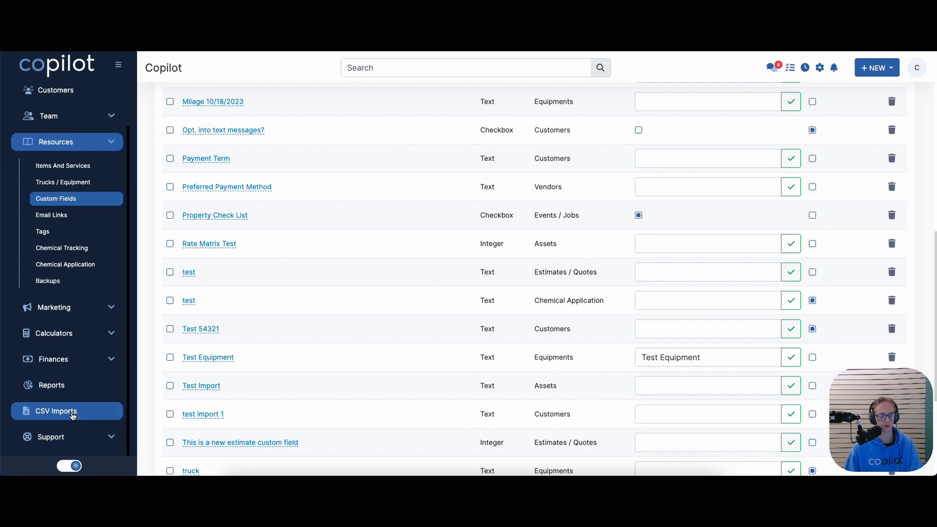
pyautogui.click(78, 414)
pyautogui.click(254, 30)
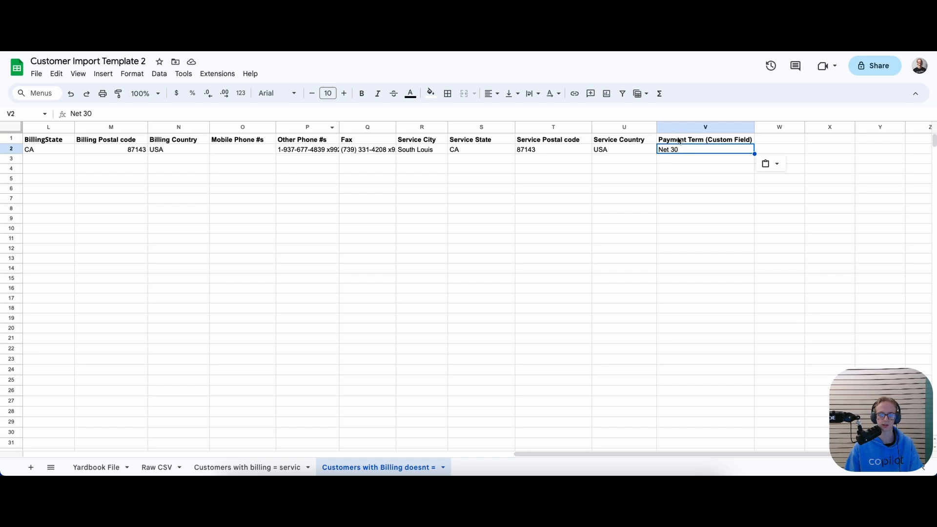
# Scroll back to column A and download the non-matching billing sheet as a .csv file
pyautogui.moveTo(602, 454); pyautogui.dragTo(303, 420)
pyautogui.hscroll(-10, 356, 428)
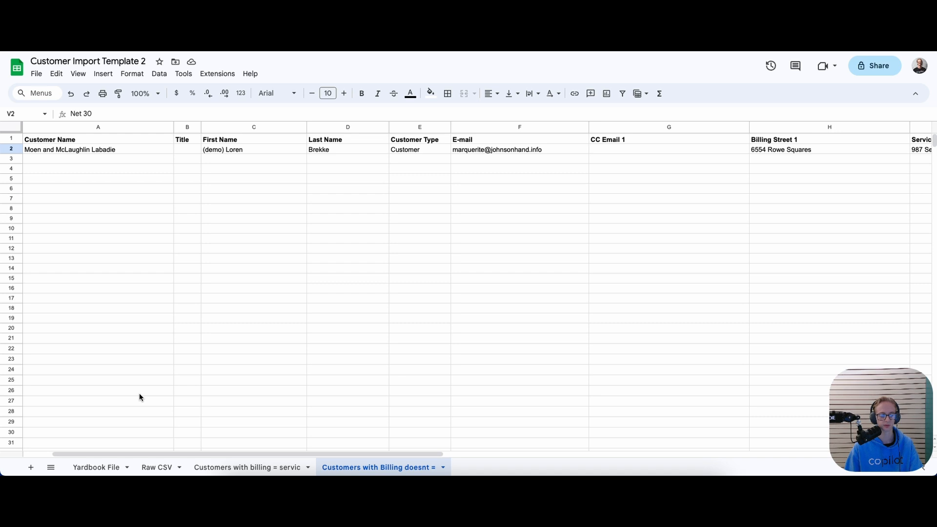
pyautogui.click(126, 450)
pyautogui.moveTo(125, 453); pyautogui.dragTo(93, 454)
pyautogui.click(70, 177)
pyautogui.click(36, 74)
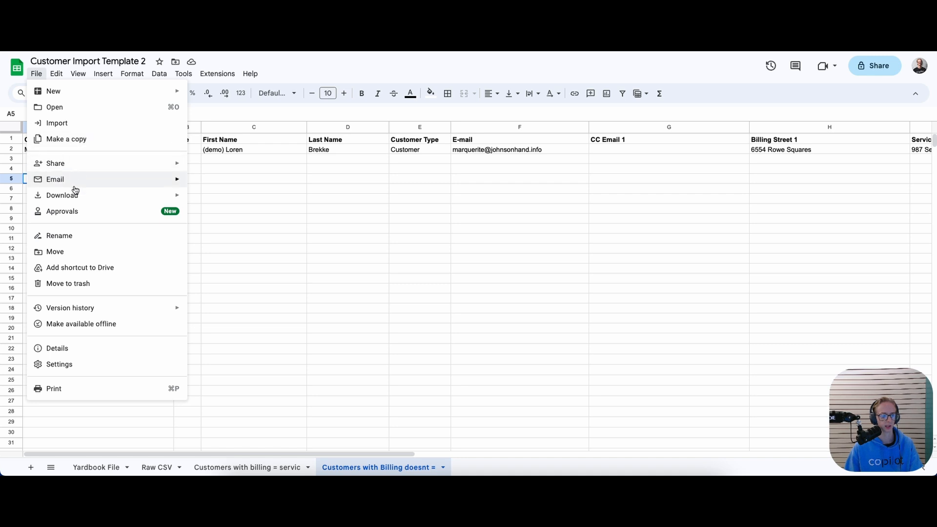
pyautogui.moveTo(88, 196)
pyautogui.click(222, 262)
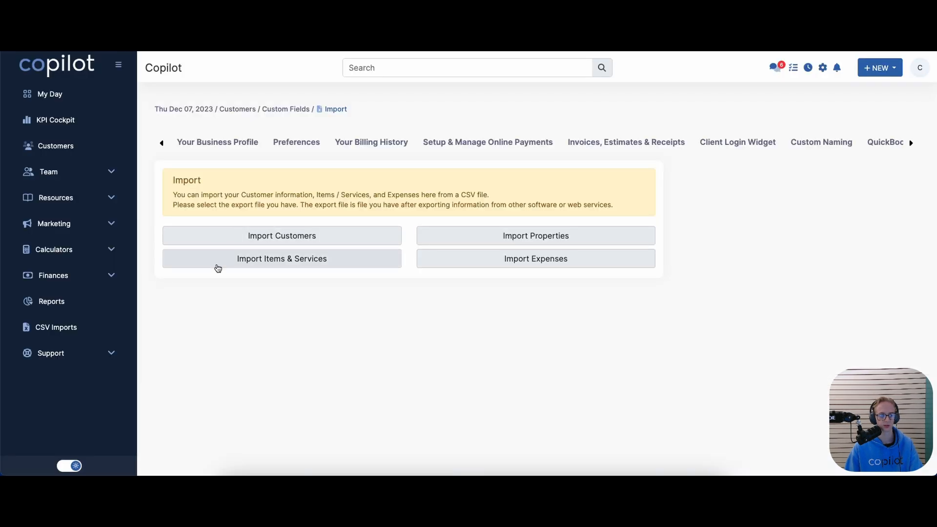
# Start a new customer import from the exported CSV, creating properties from both billing and property addresses
pyautogui.click(232, 236)
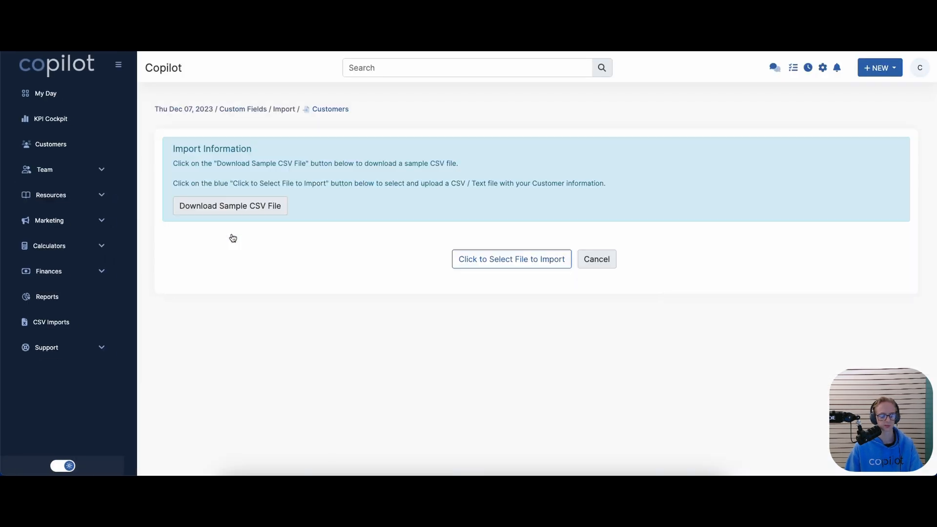
pyautogui.click(502, 255)
pyautogui.moveTo(460, 170); pyautogui.dragTo(459, 221)
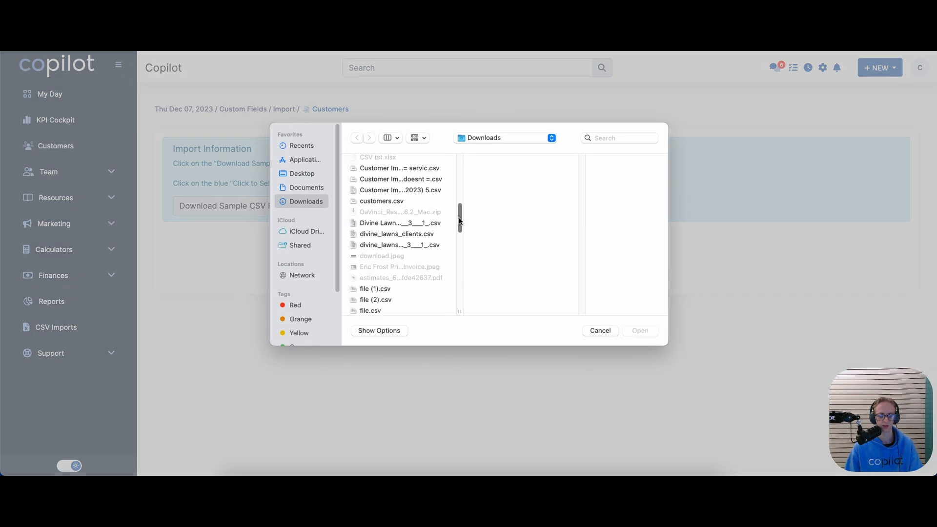
pyautogui.click(420, 179)
pyautogui.click(639, 331)
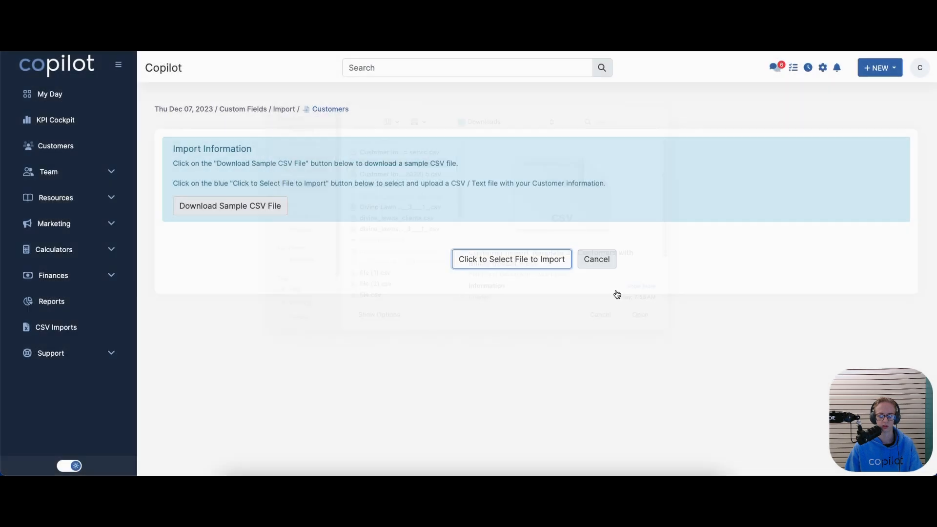
pyautogui.scroll(-3, 318, 284)
pyautogui.scroll(2, 319, 284)
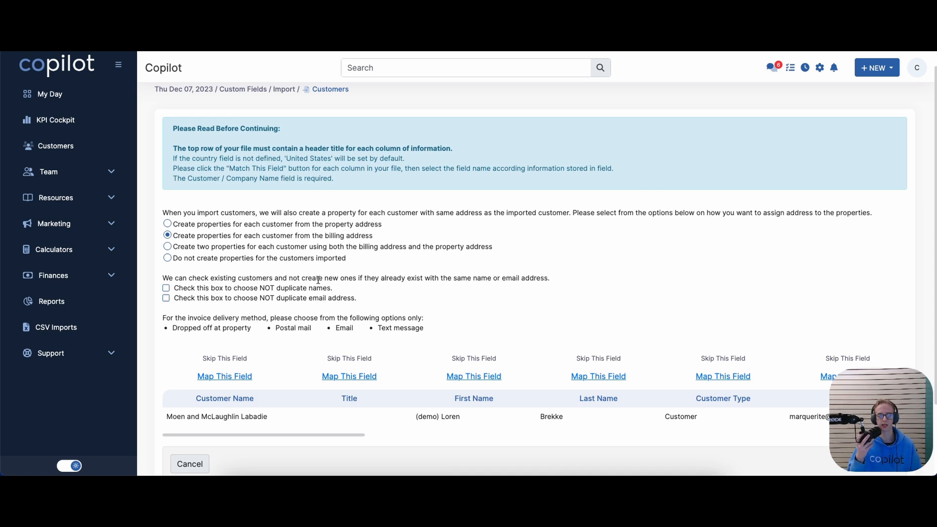
pyautogui.click(310, 245)
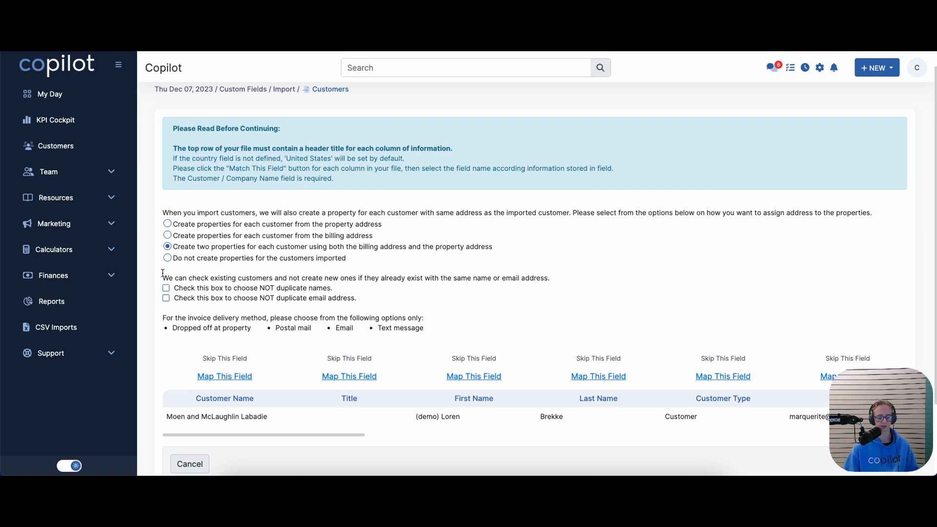
# Map the Payment Term column to Payment Term (Custom Field) and scroll the table back left
pyautogui.scroll(-1, 195, 312)
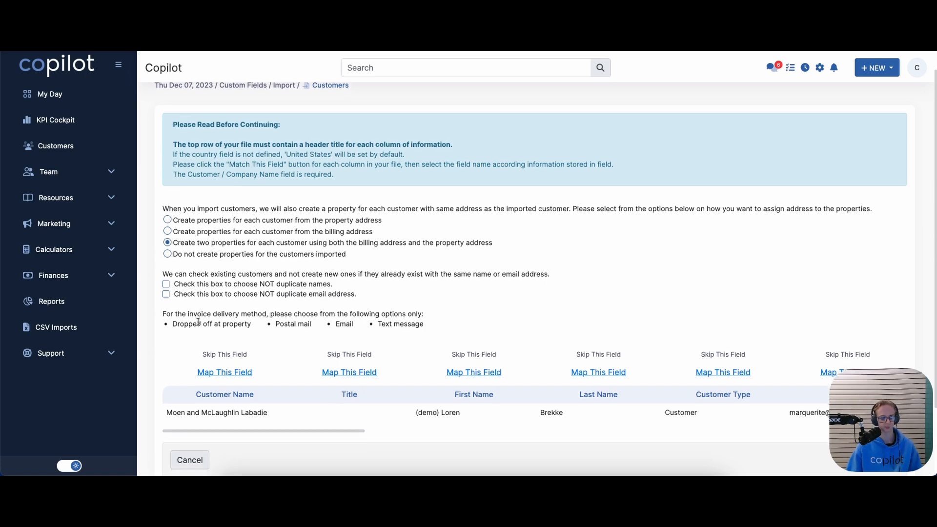
pyautogui.scroll(-2, 198, 322)
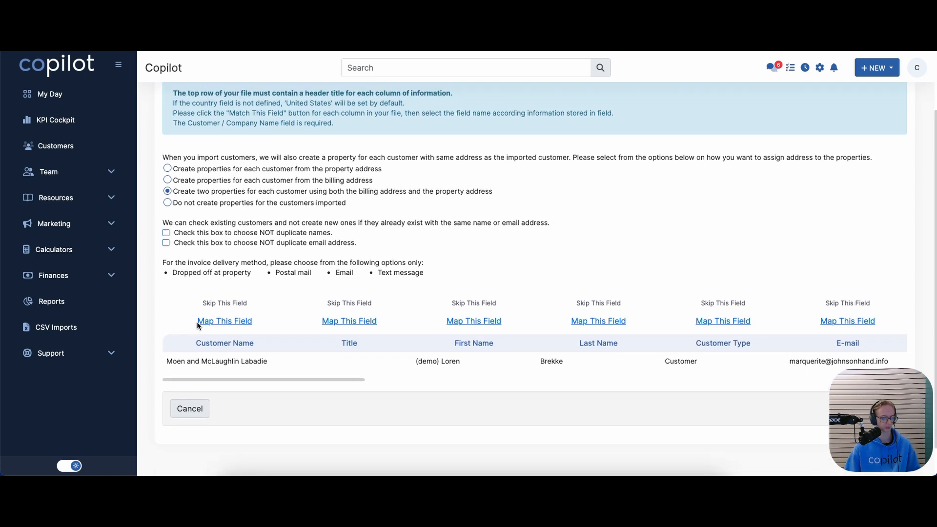
pyautogui.scroll(1, 215, 346)
pyautogui.moveTo(254, 393); pyautogui.dragTo(301, 396)
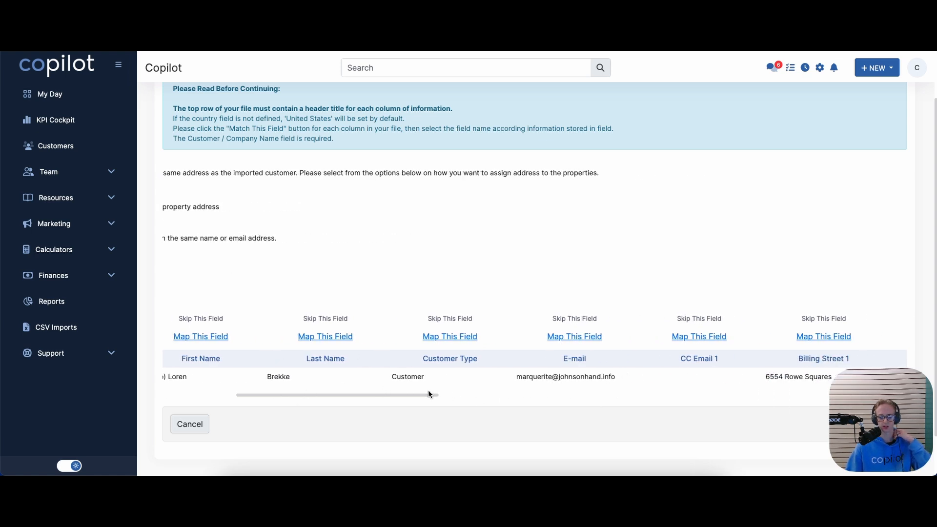
pyautogui.moveTo(428, 393); pyautogui.dragTo(905, 378)
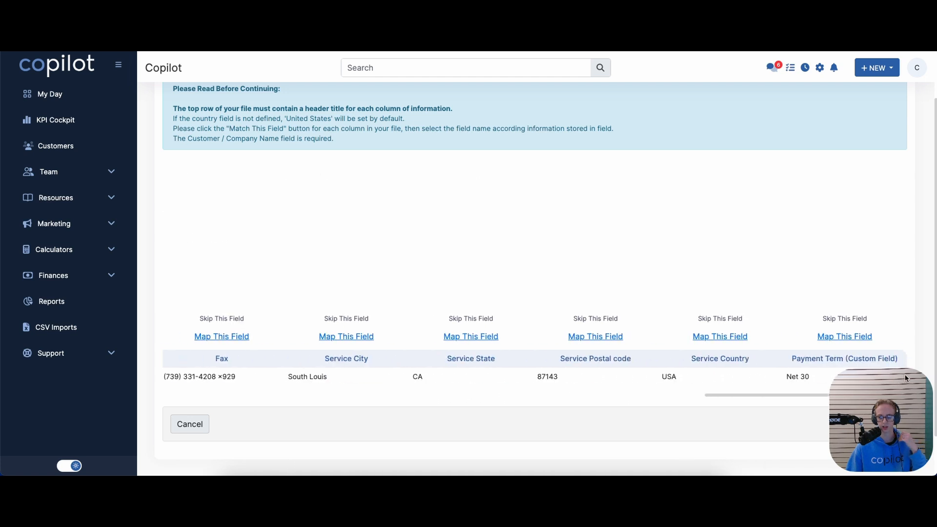
pyautogui.click(832, 337)
pyautogui.click(804, 332)
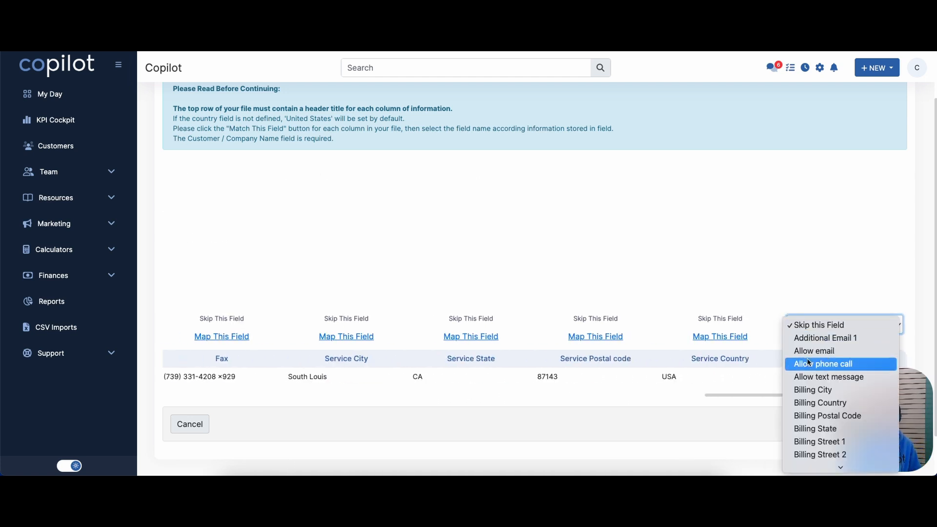
pyautogui.scroll(-10, 806, 376)
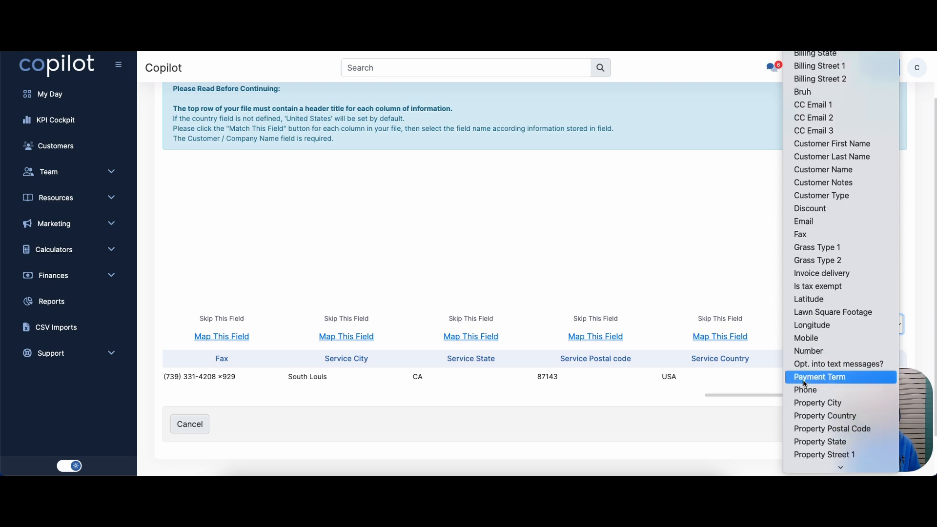
pyautogui.scroll(-1, 803, 379)
pyautogui.click(809, 365)
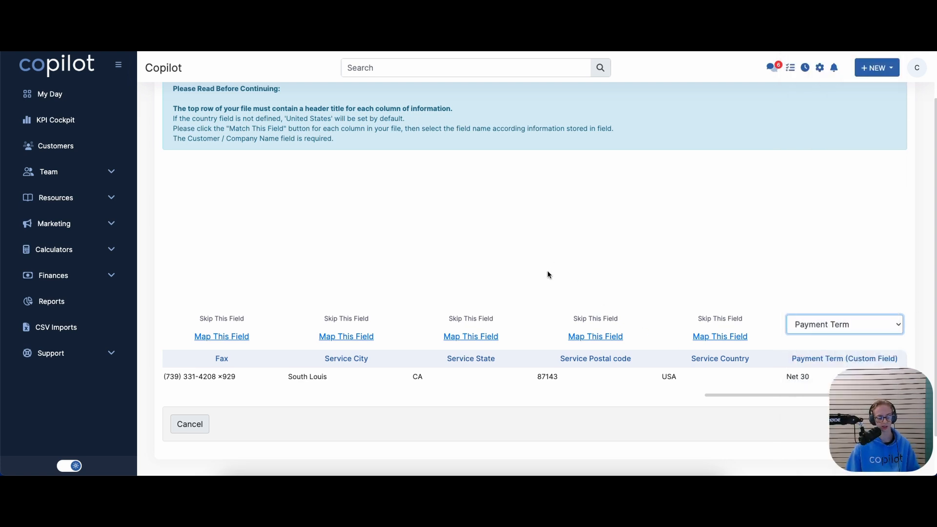
pyautogui.click(707, 392)
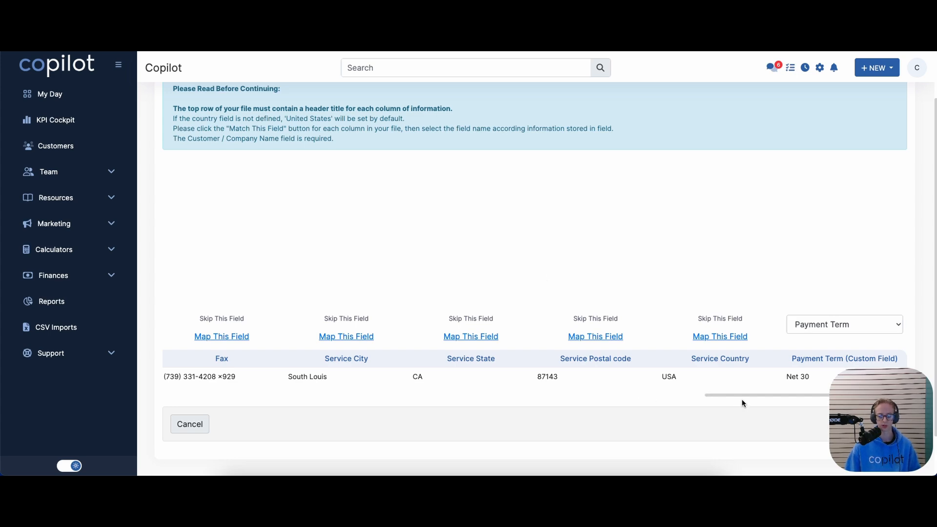
pyautogui.moveTo(716, 394); pyautogui.dragTo(167, 390)
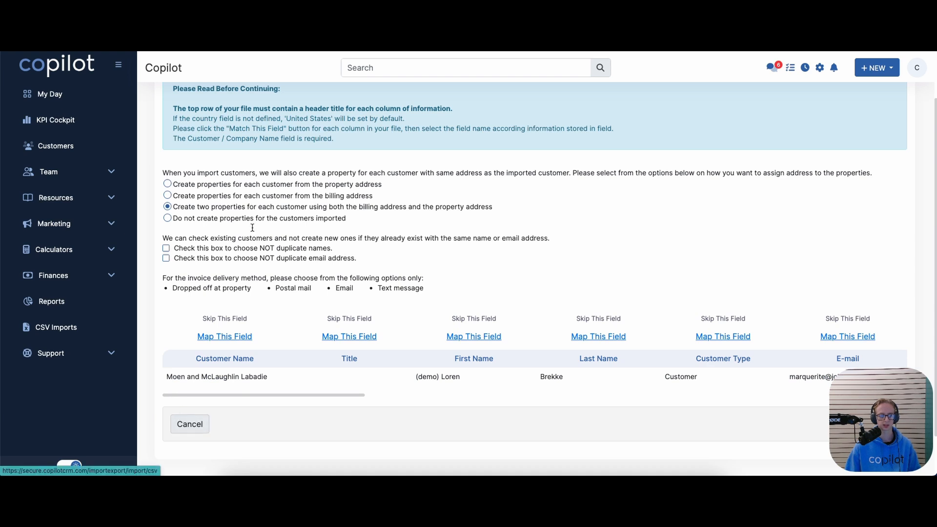
pyautogui.click(219, 48)
# Duplicate the customer's row 2 into row 3 of the sheet
pyautogui.click(87, 163)
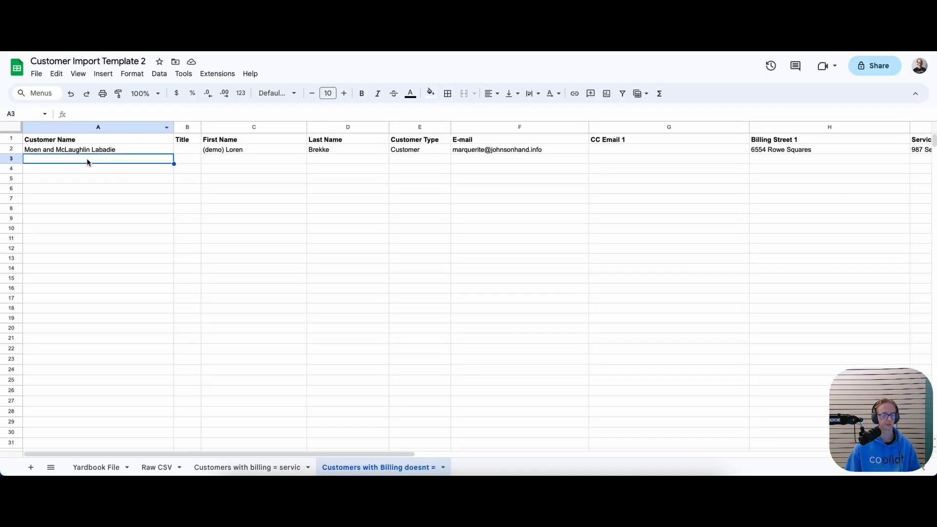
pyautogui.click(89, 151)
pyautogui.press('Delete')
pyautogui.hotkey('ctrl', 'z')
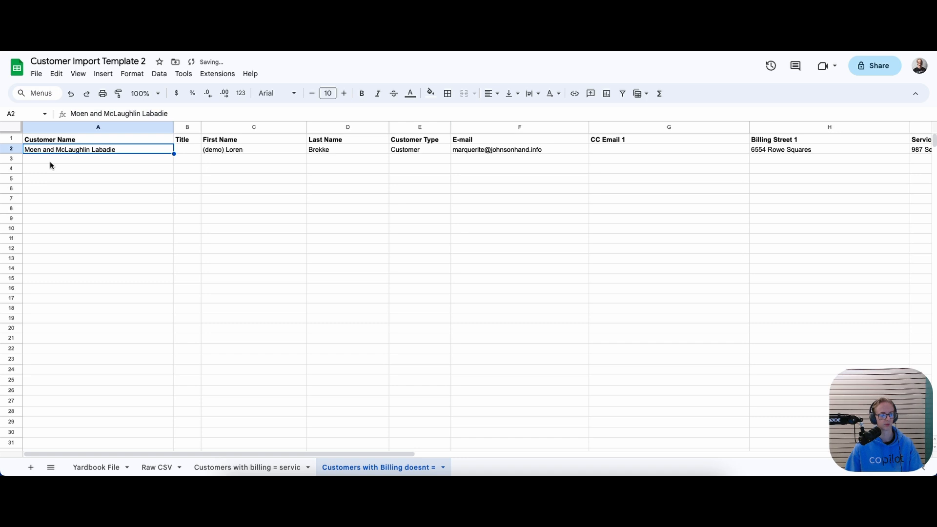
pyautogui.click(54, 160)
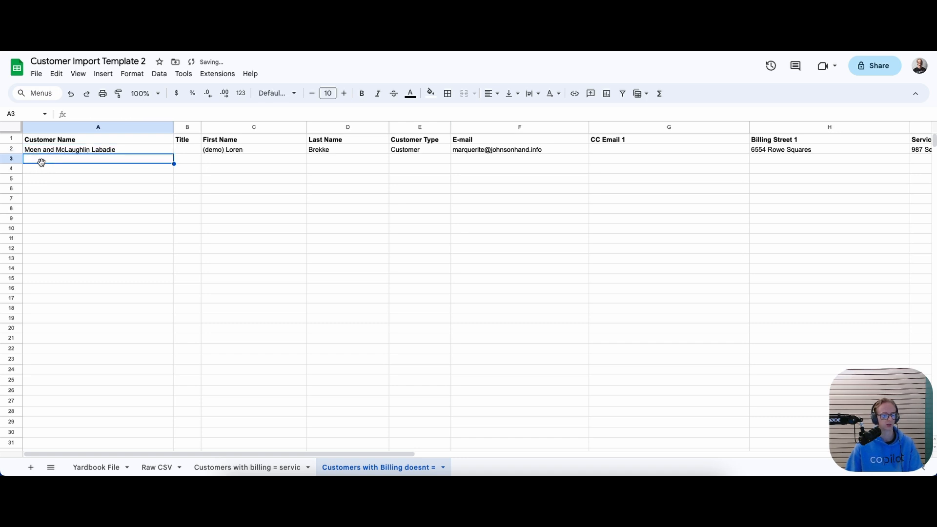
pyautogui.click(9, 149)
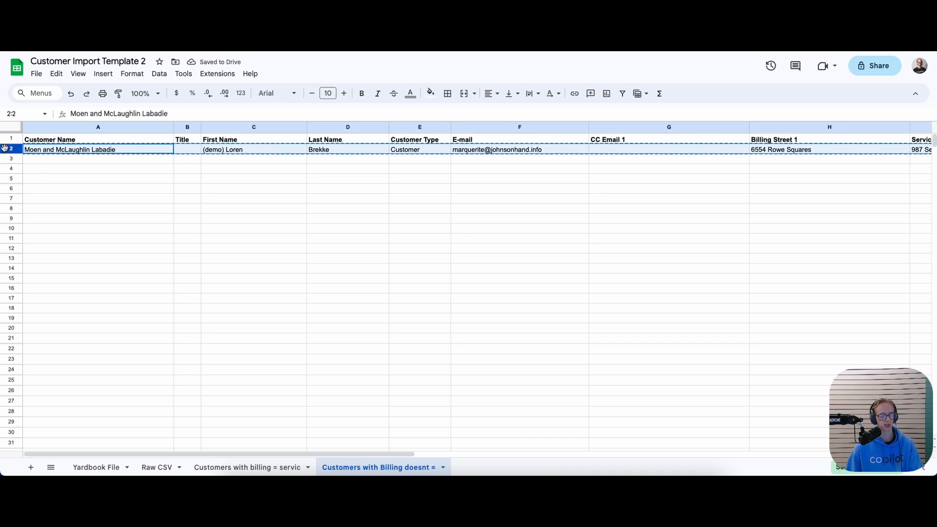
pyautogui.click(7, 159)
pyautogui.hotkey('ctrl', 'v')
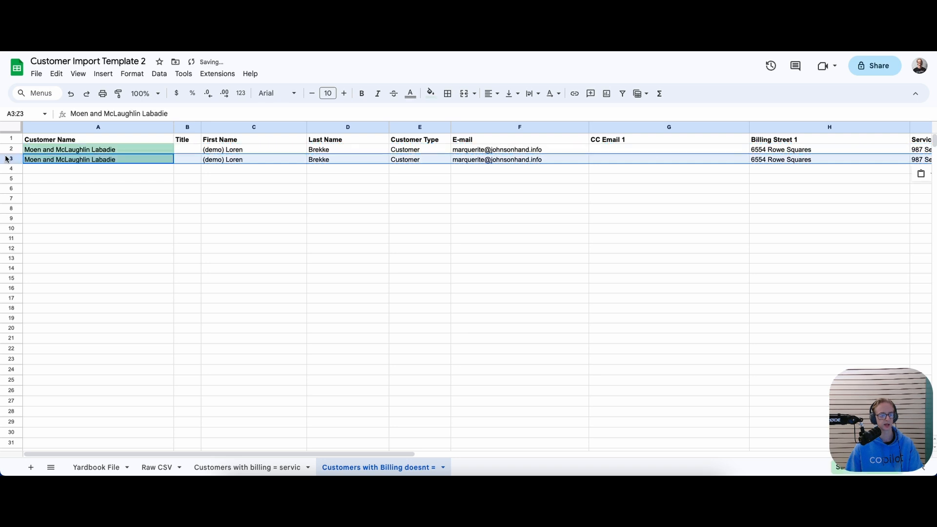
pyautogui.click(32, 170)
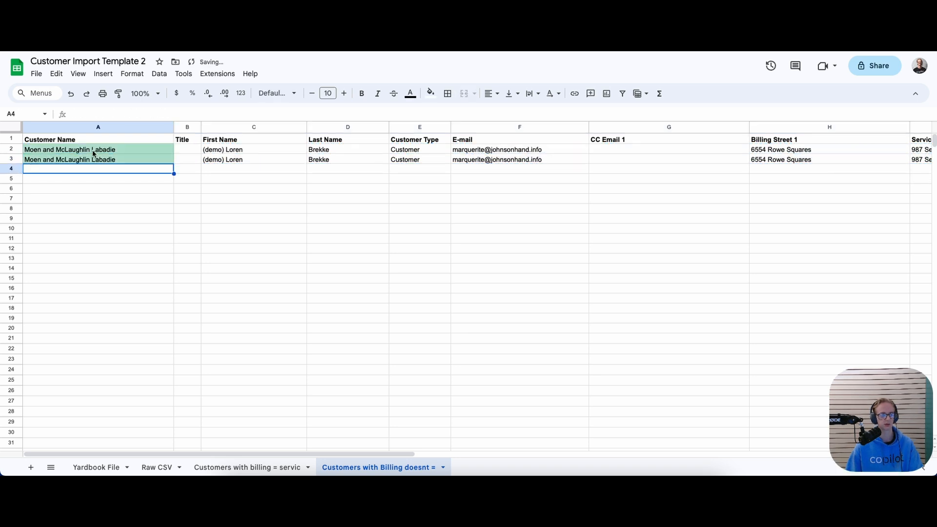
pyautogui.moveTo(177, 452); pyautogui.dragTo(356, 456)
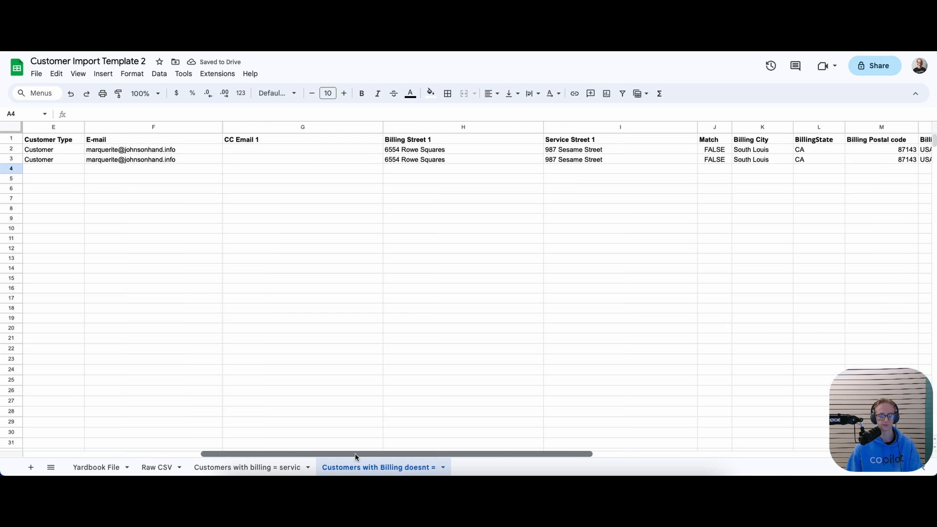
# Change the new row's service street in I3 to 102 Sesame Street
pyautogui.click(556, 160)
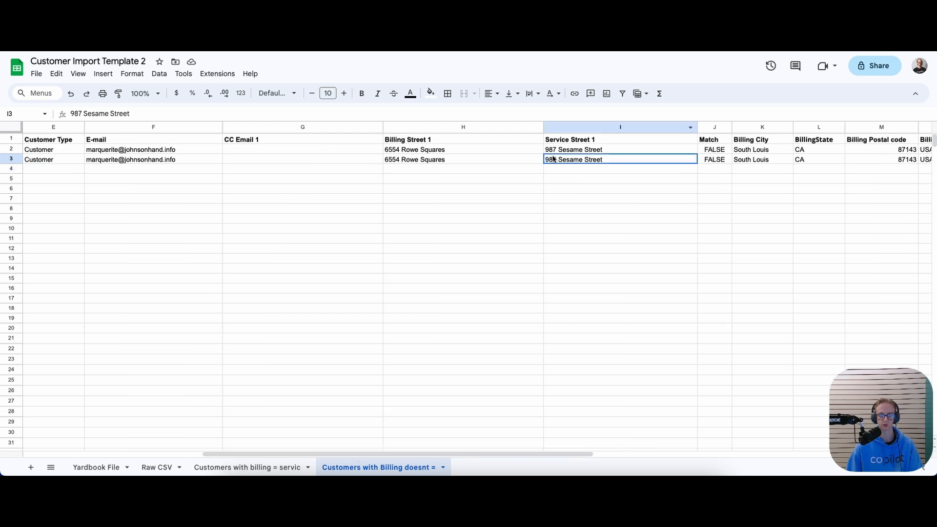
pyautogui.doubleClick(556, 160)
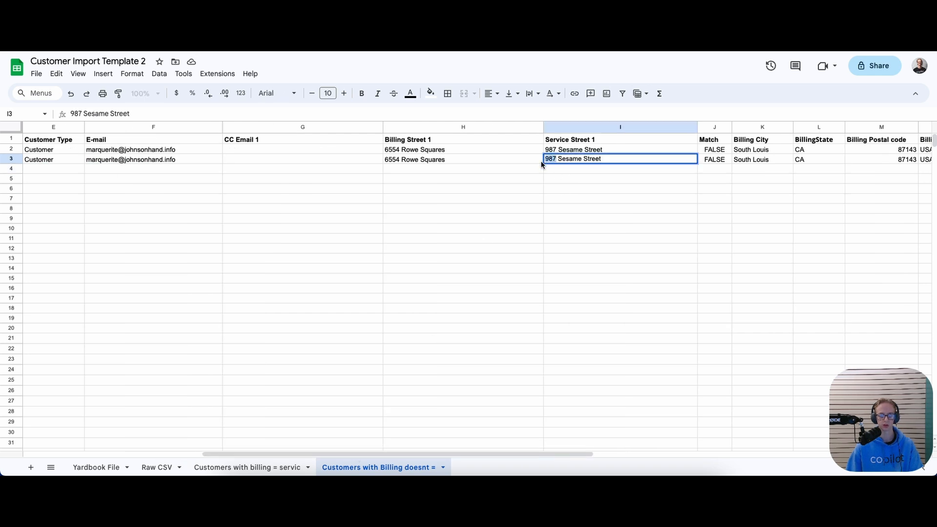
pyautogui.press('BackSpace')
pyautogui.write('102')
pyautogui.click(536, 169)
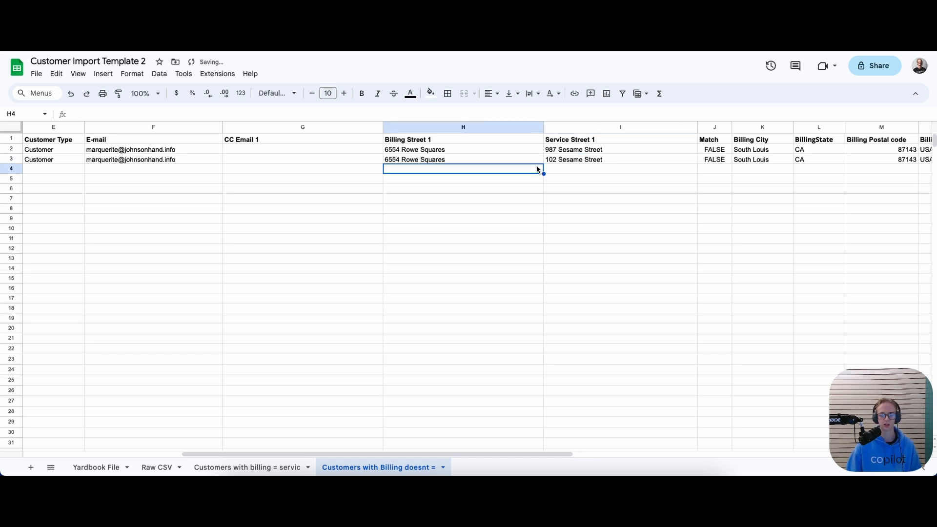
pyautogui.click(469, 151)
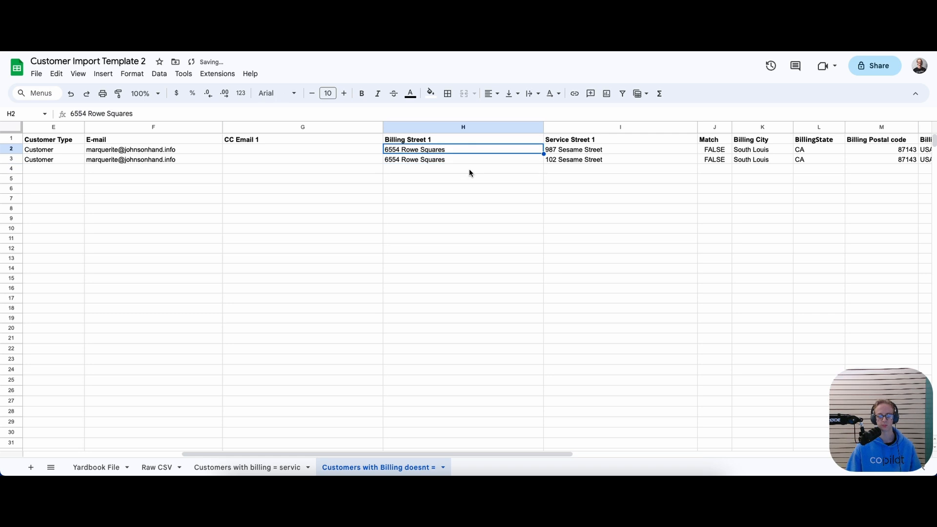
pyautogui.click(584, 152)
pyautogui.click(585, 159)
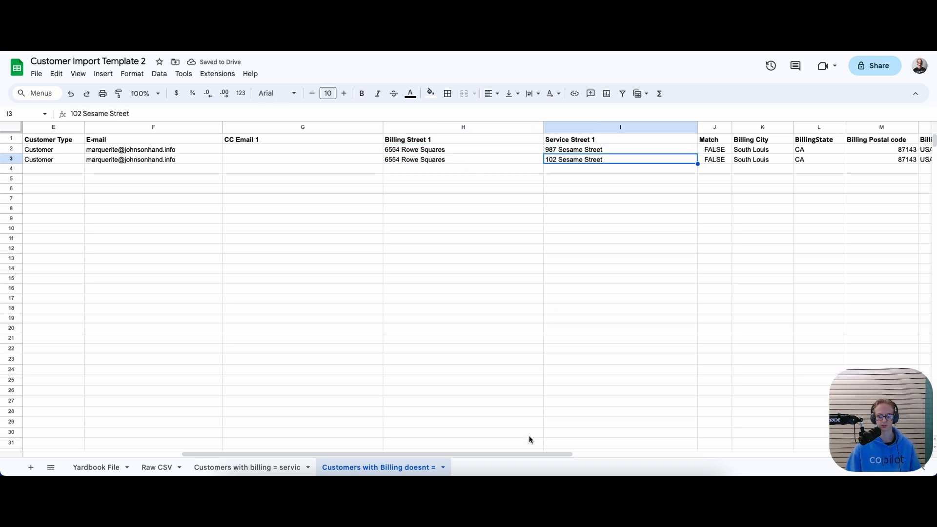
pyautogui.moveTo(510, 456); pyautogui.dragTo(168, 393)
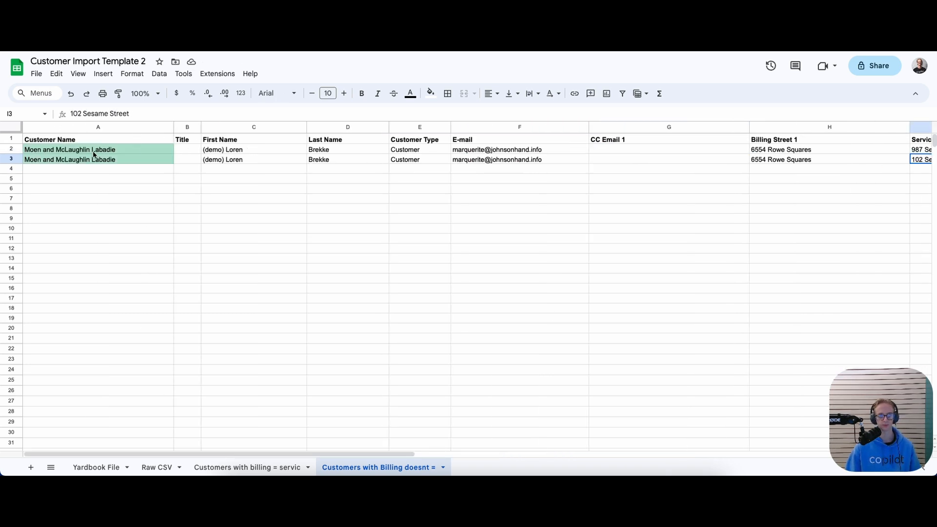
pyautogui.click(59, 188)
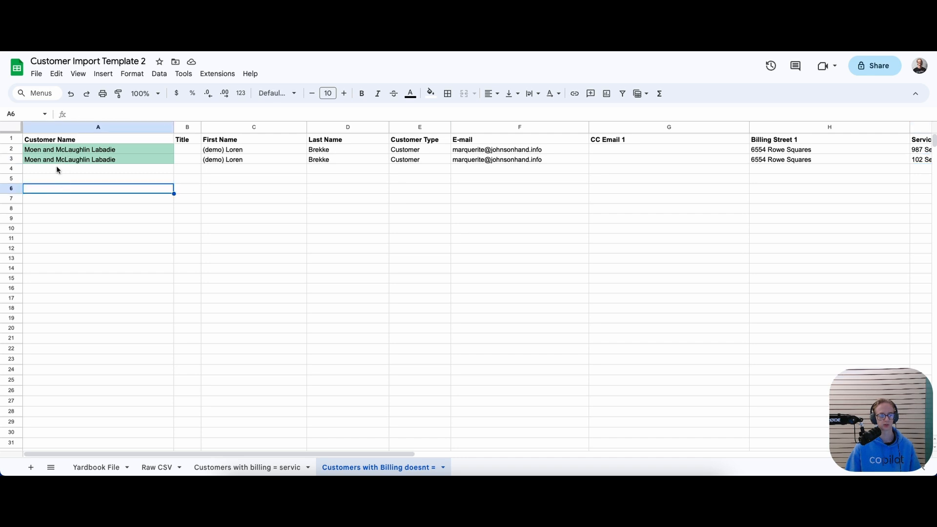
pyautogui.click(57, 170)
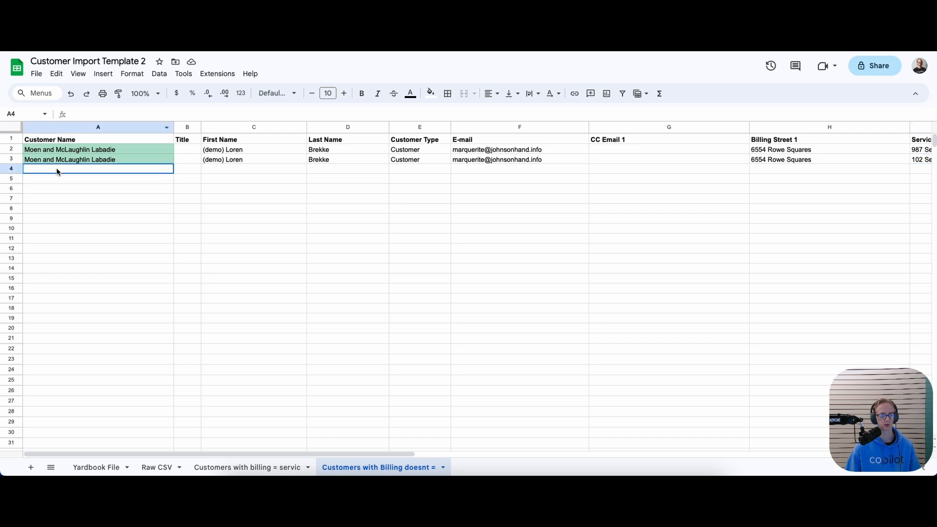
# Download the sheet as a Comma Separated Values (.csv) file
pyautogui.click(14, 140)
pyautogui.click(37, 73)
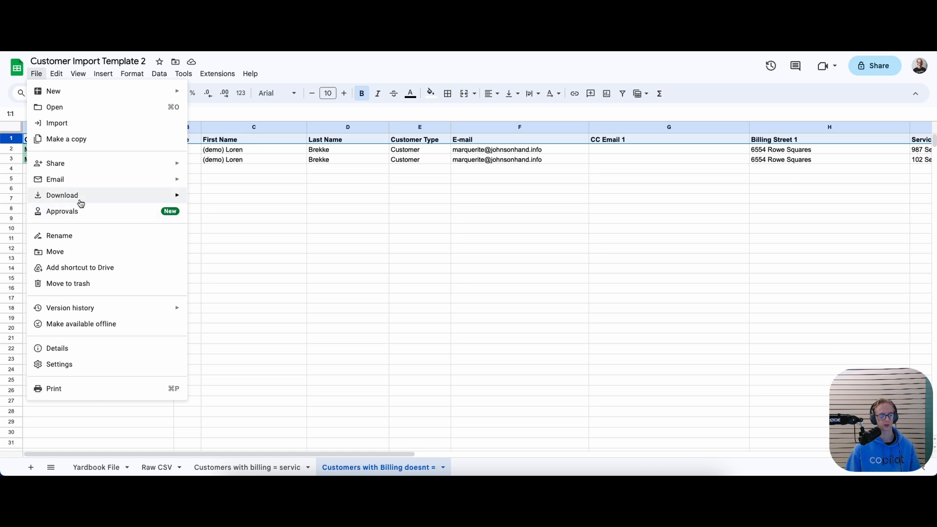
pyautogui.moveTo(96, 197)
pyautogui.click(232, 259)
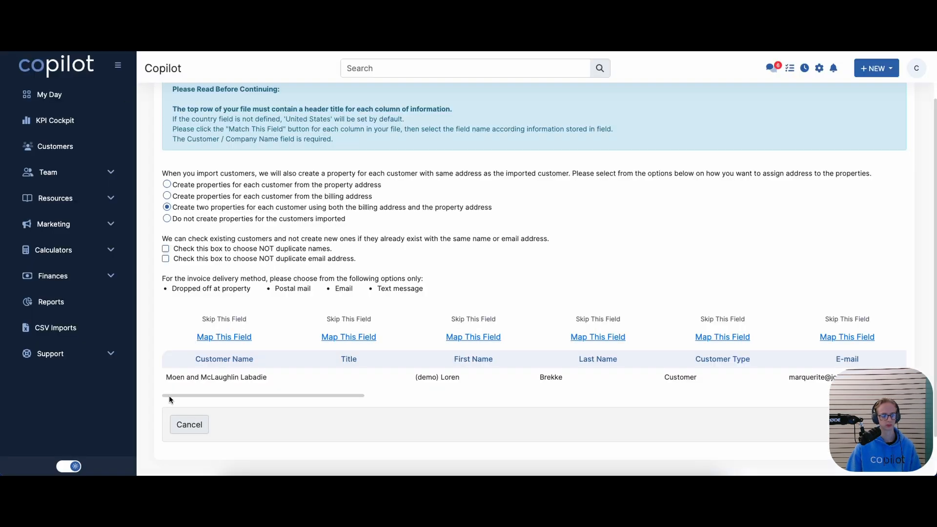
# Replace the import with the newly downloaded two-row customer CSV and review its preview
pyautogui.click(187, 425)
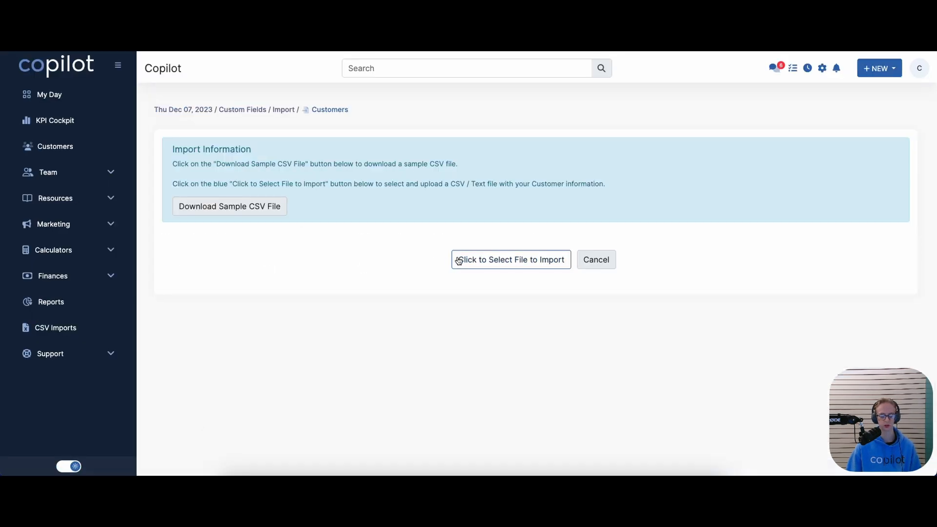
pyautogui.click(457, 259)
pyautogui.scroll(-3, 460, 168)
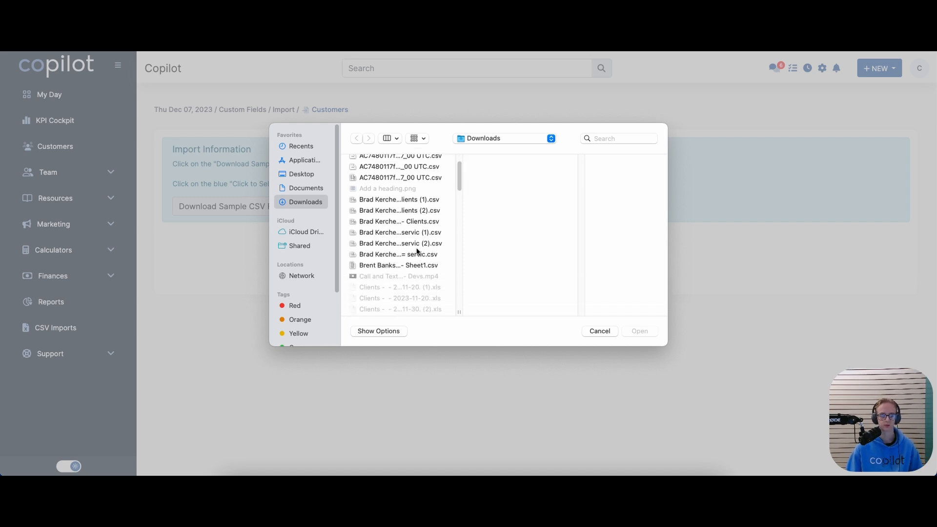
pyautogui.scroll(-5, 454, 191)
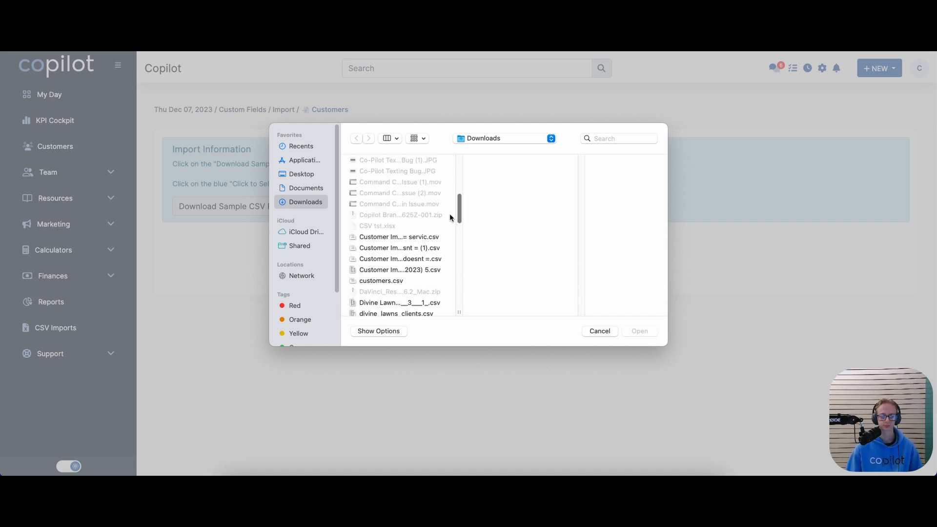
pyautogui.click(411, 247)
pyautogui.click(640, 330)
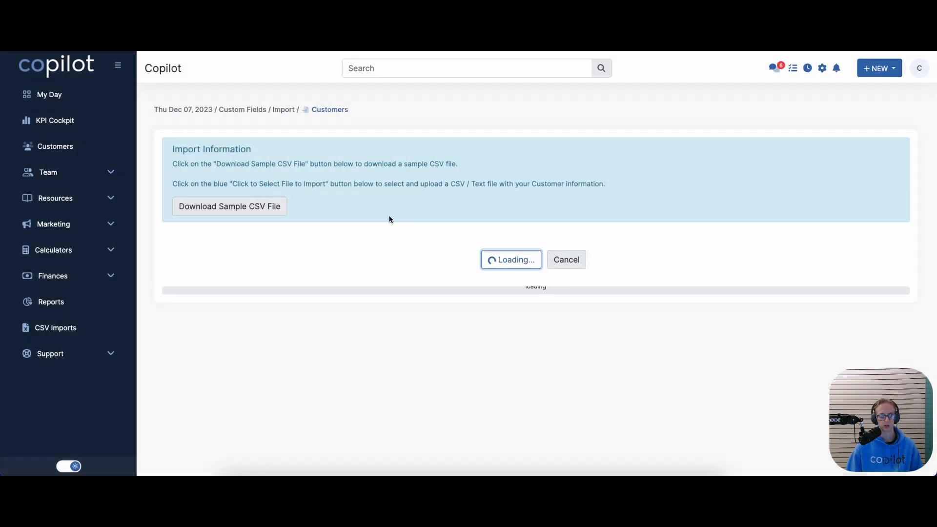
pyautogui.scroll(-1, 258, 268)
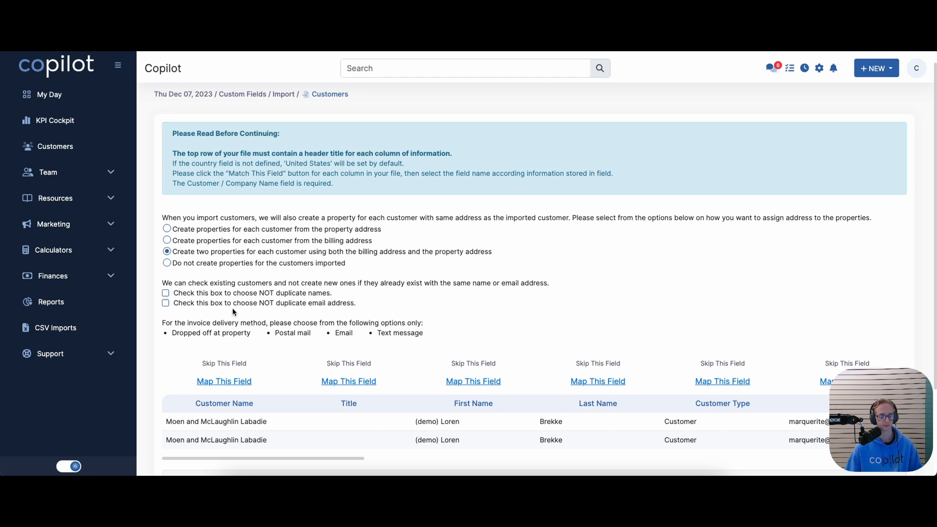
pyautogui.scroll(-2, 233, 312)
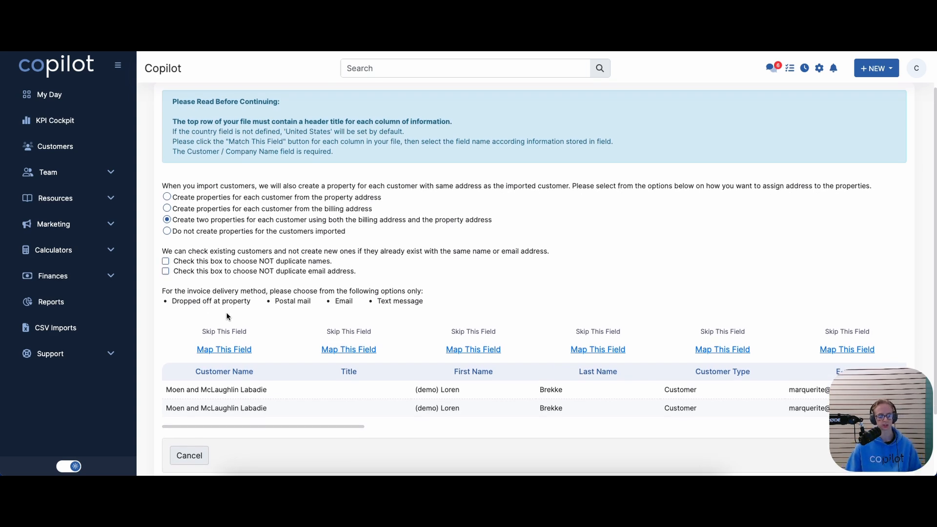
pyautogui.scroll(-2, 226, 316)
pyautogui.moveTo(175, 361); pyautogui.dragTo(235, 366)
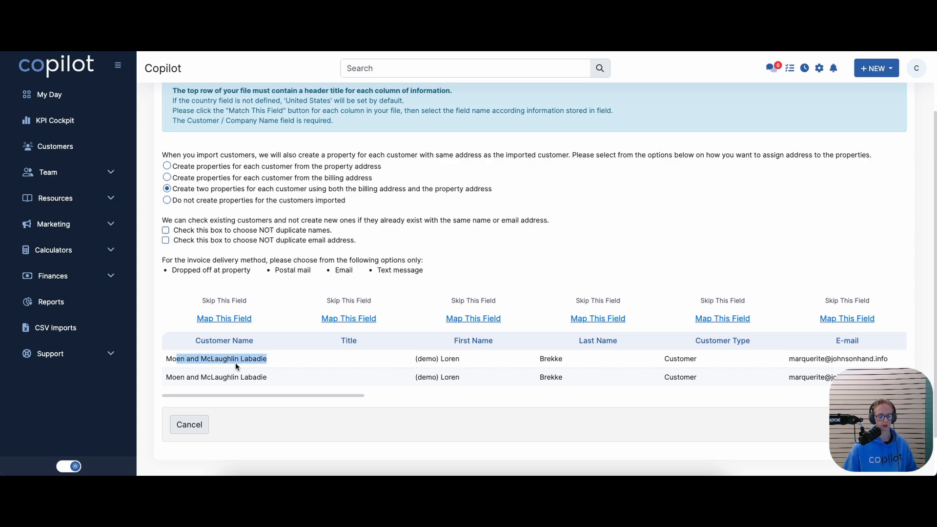
pyautogui.click(288, 366)
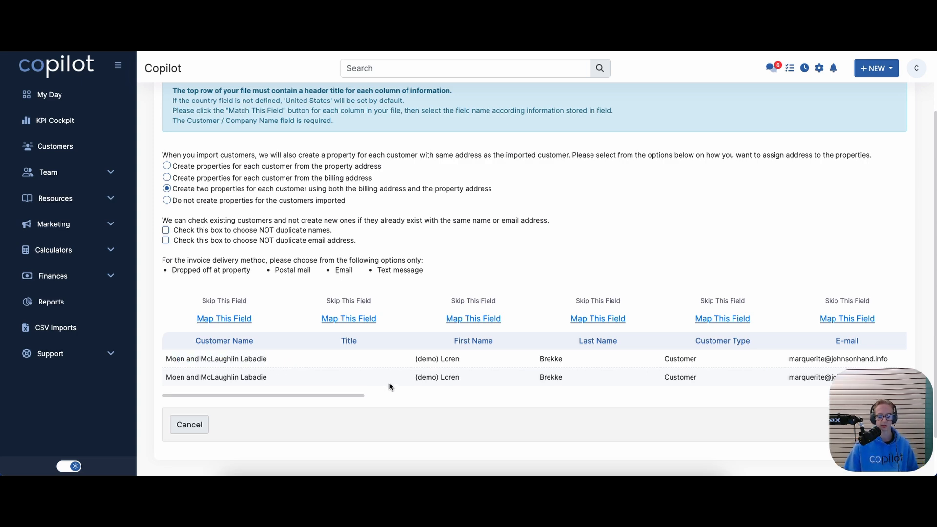
pyautogui.moveTo(339, 397); pyautogui.dragTo(493, 391)
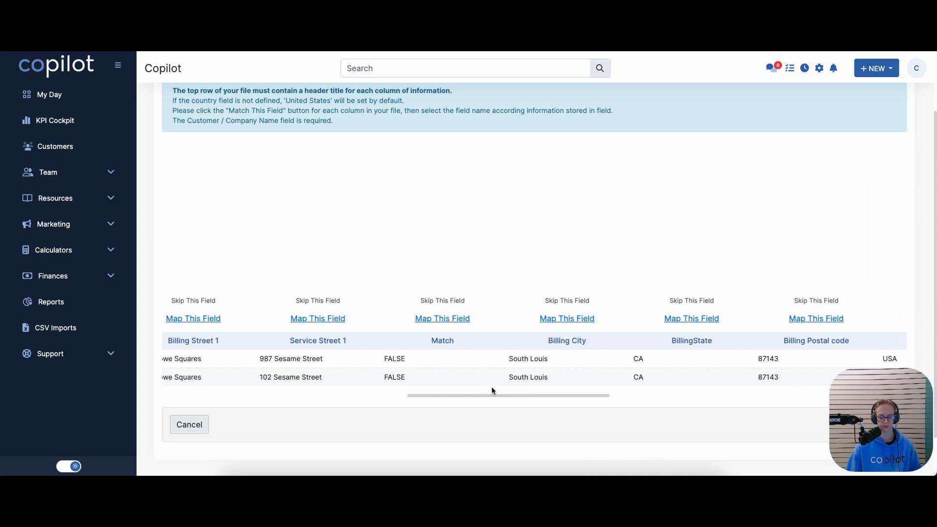
pyautogui.moveTo(436, 393); pyautogui.dragTo(390, 395)
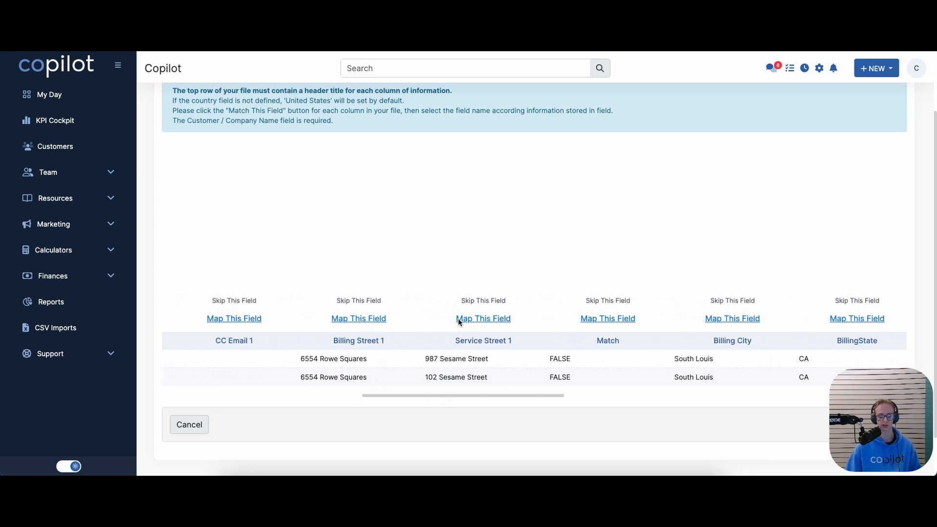
pyautogui.moveTo(446, 399); pyautogui.dragTo(236, 404)
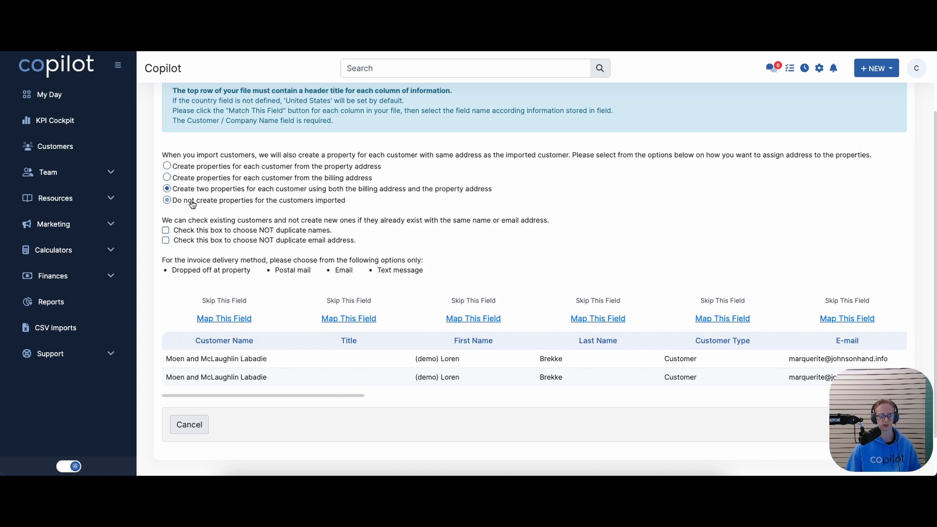
# Map the columns to Customer Name and Customer First Name, continuing through Payment Term
pyautogui.click(218, 317)
pyautogui.click(221, 307)
pyautogui.scroll(-3, 223, 309)
pyautogui.scroll(-3, 223, 308)
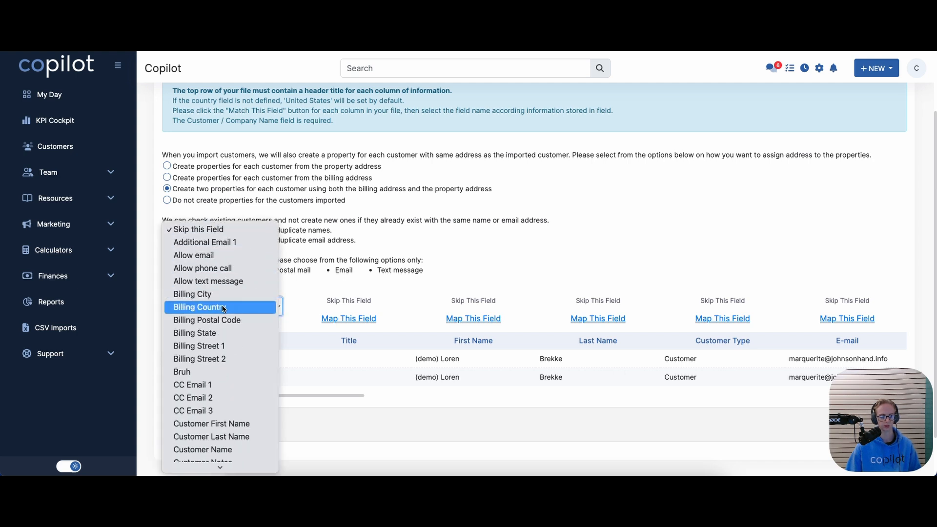
pyautogui.click(215, 423)
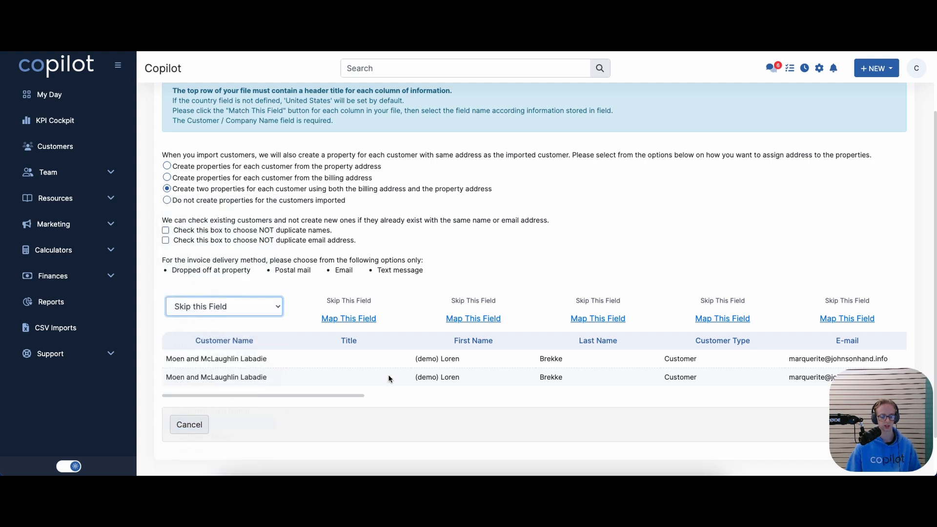
pyautogui.moveTo(353, 396); pyautogui.dragTo(384, 392)
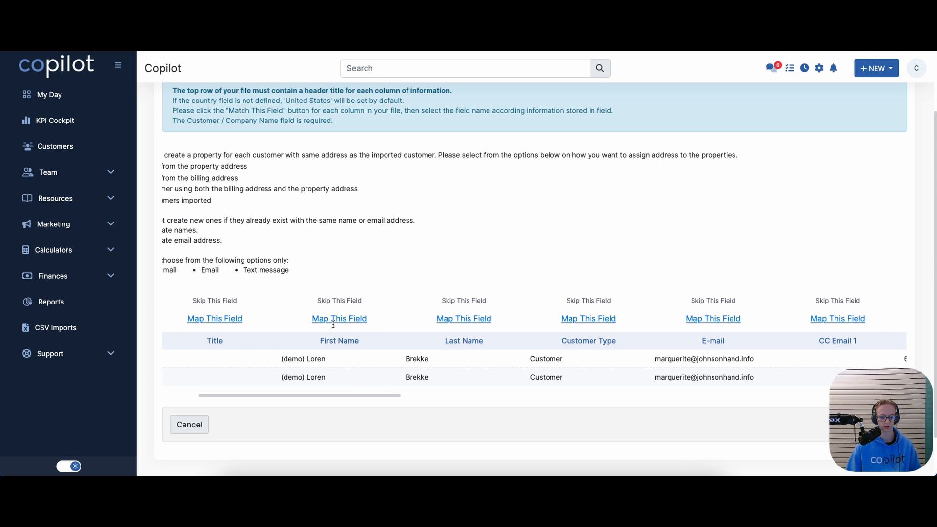
pyautogui.click(332, 318)
pyautogui.click(332, 307)
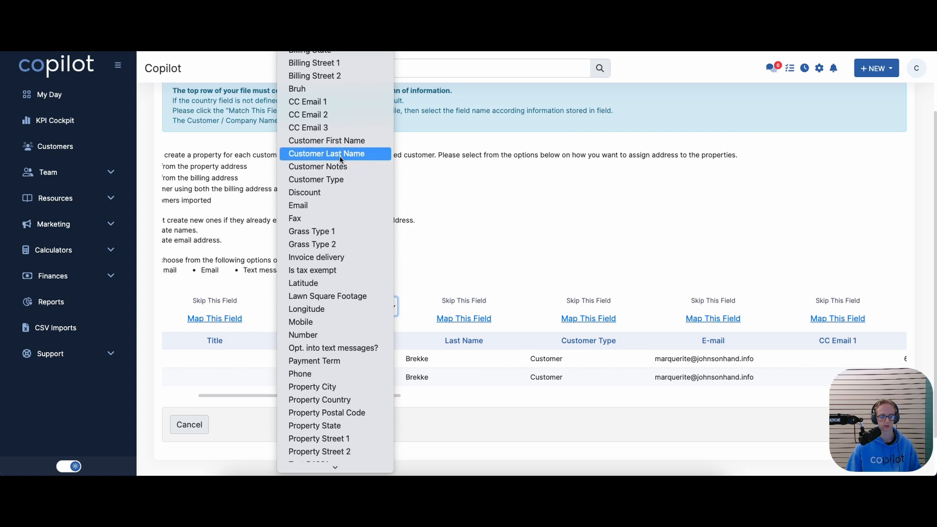
pyautogui.click(344, 142)
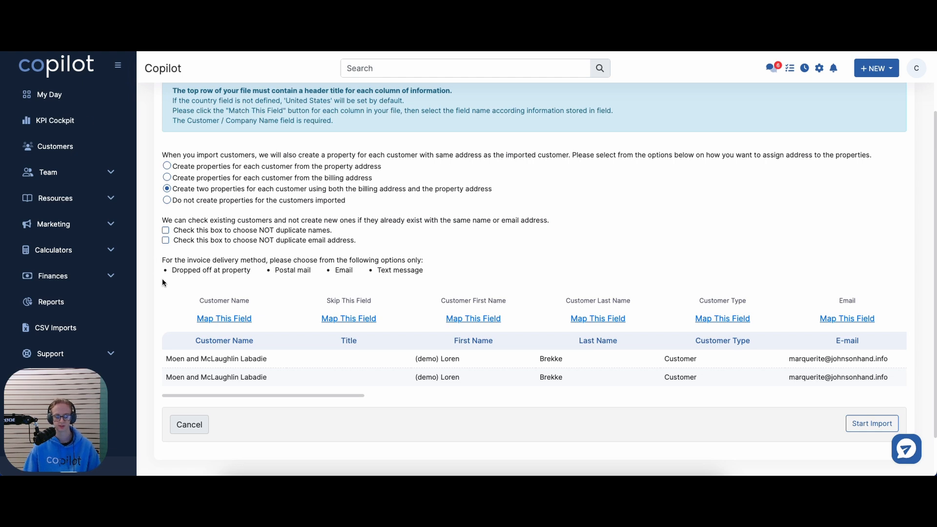
pyautogui.moveTo(259, 393)
pyautogui.mouseDown()
pyautogui.moveTo(805, 395)
pyautogui.moveTo(258, 395)
pyautogui.mouseUp()
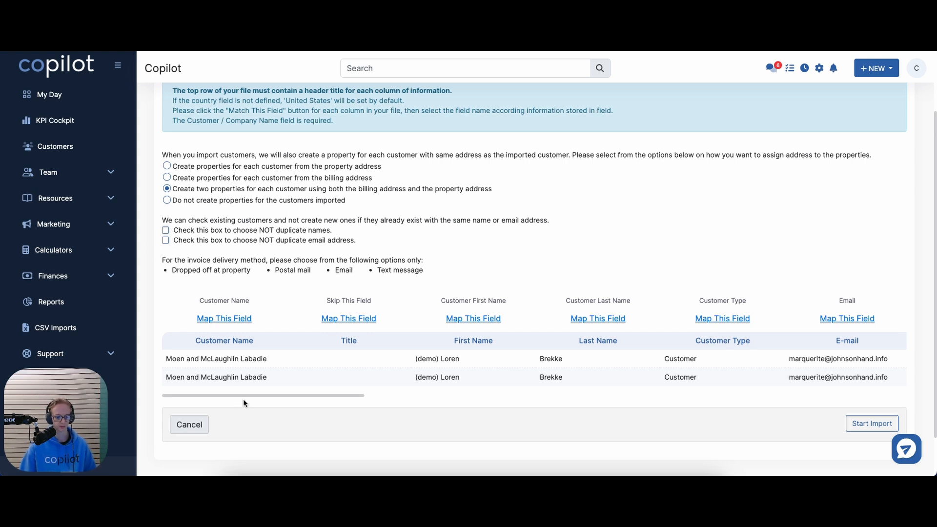
pyautogui.moveTo(245, 396)
pyautogui.mouseDown()
pyautogui.moveTo(342, 397)
pyautogui.moveTo(186, 397)
pyautogui.moveTo(740, 388)
pyautogui.moveTo(800, 399)
pyautogui.mouseUp()
pyautogui.click(785, 449)
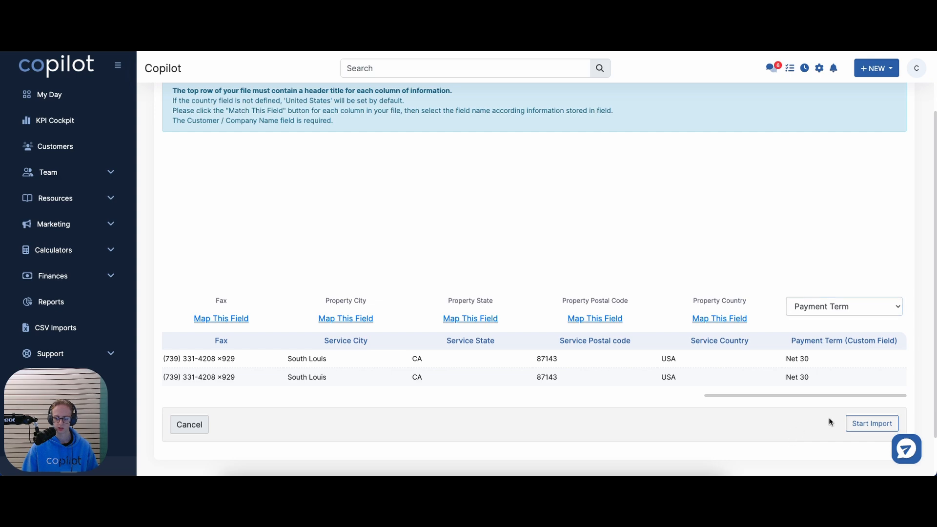
# Run the import of the two new customers and go to the Customers page
pyautogui.click(864, 425)
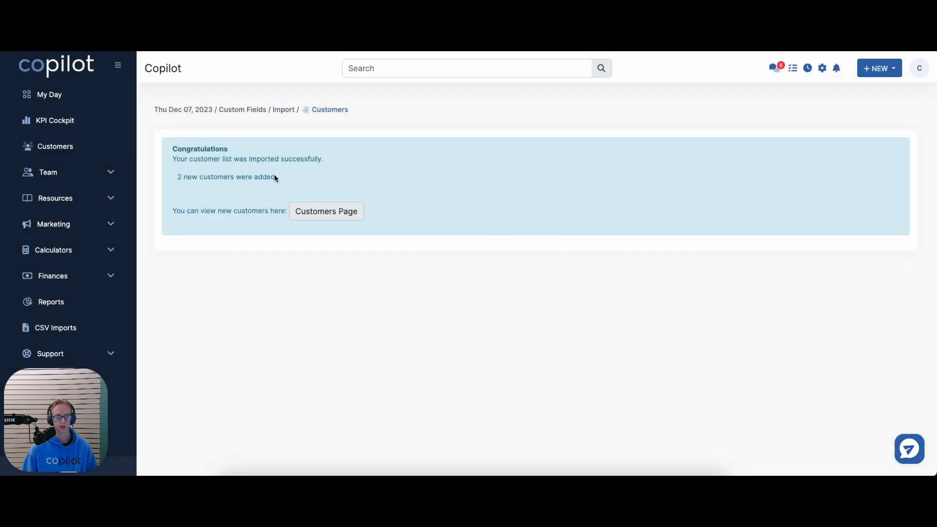
pyautogui.click(302, 211)
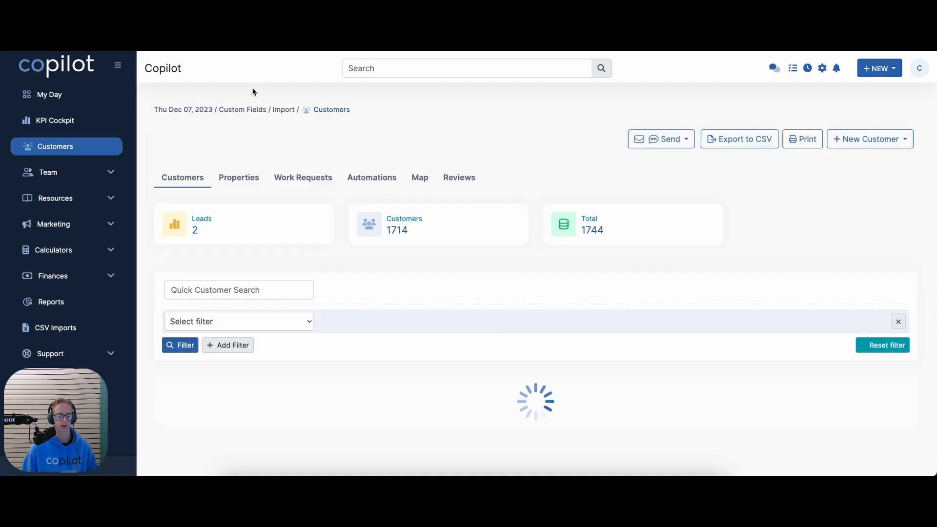
pyautogui.scroll(-1, 325, 251)
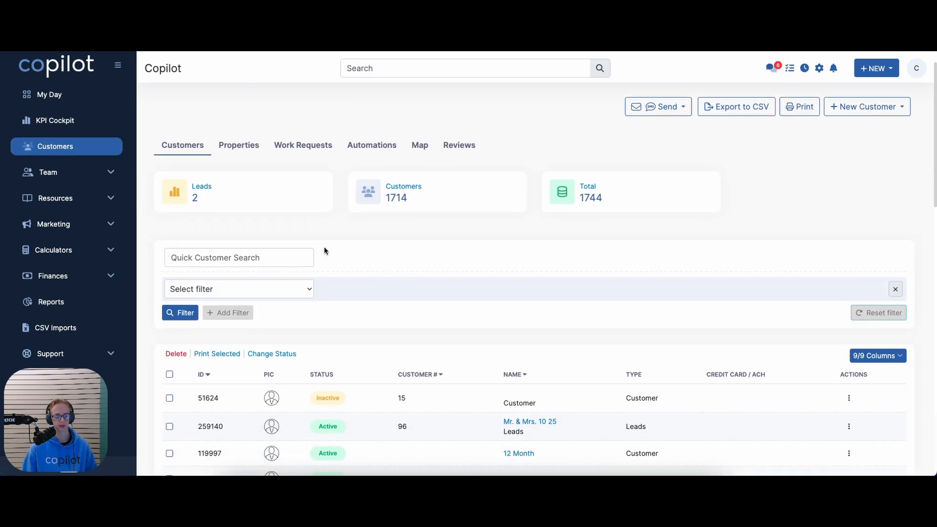
pyautogui.scroll(-2, 266, 205)
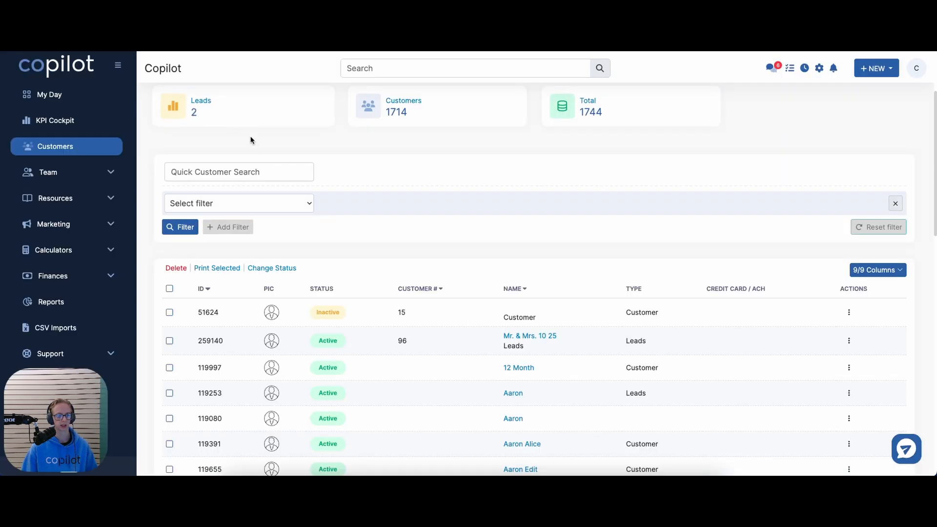
# Search for the imported customer and review its properties and Net 30 payment term
pyautogui.click(244, 170)
pyautogui.write('Moen')
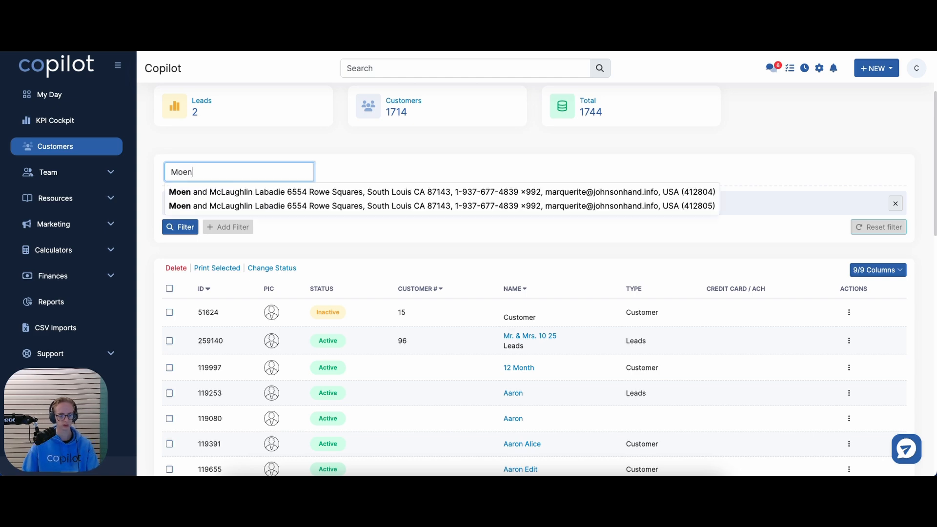
pyautogui.click(240, 191)
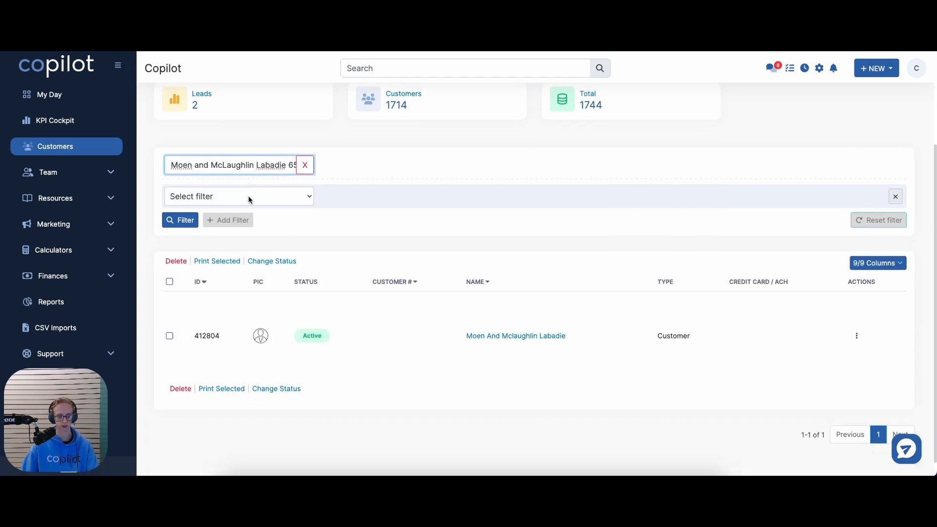
pyautogui.click(477, 331)
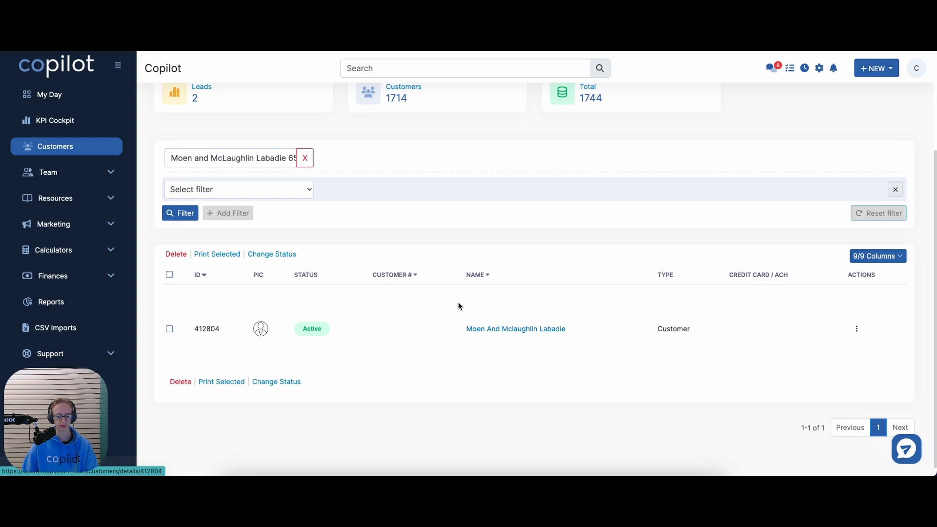
pyautogui.scroll(-10, 457, 307)
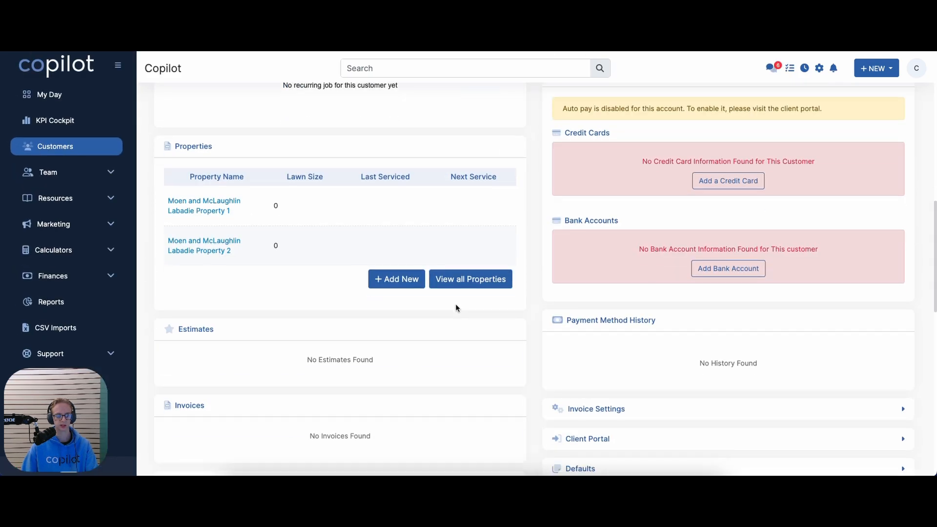
pyautogui.scroll(5, 456, 308)
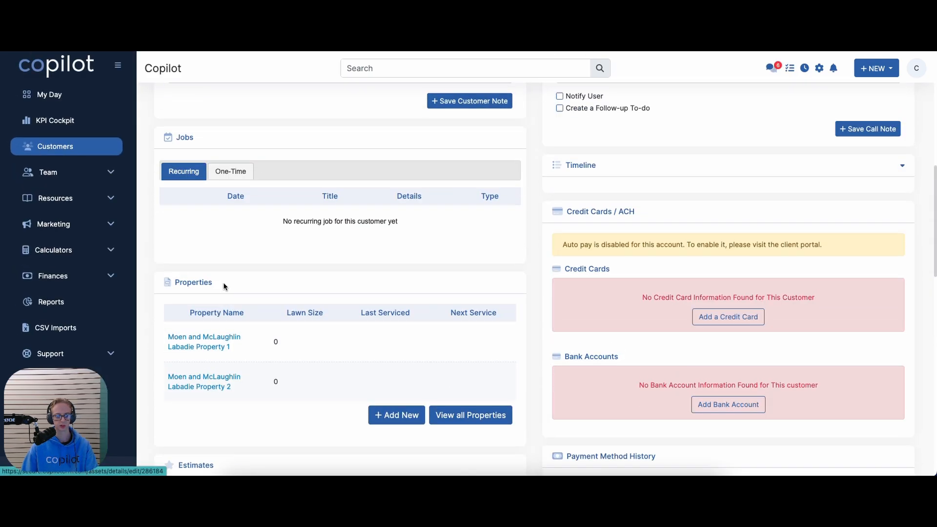
pyautogui.scroll(8, 327, 290)
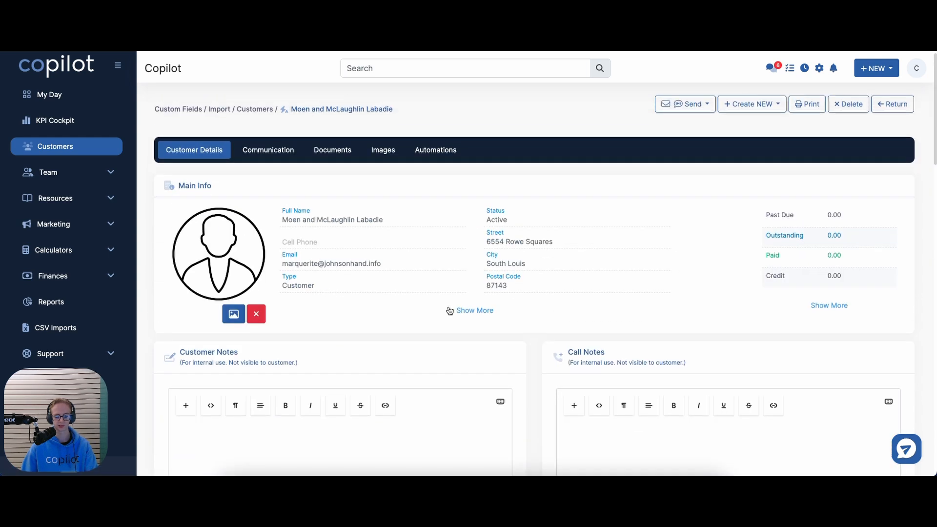
pyautogui.scroll(-15, 455, 313)
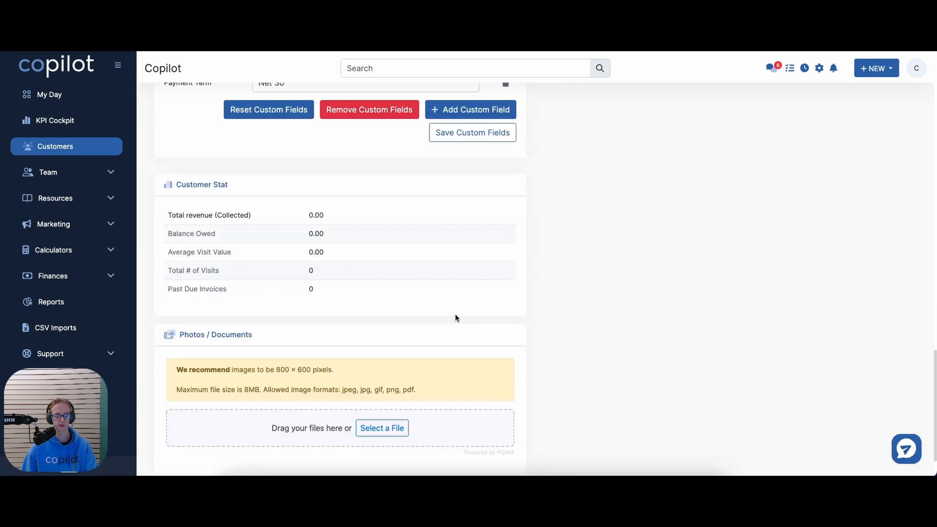
pyautogui.scroll(4, 454, 317)
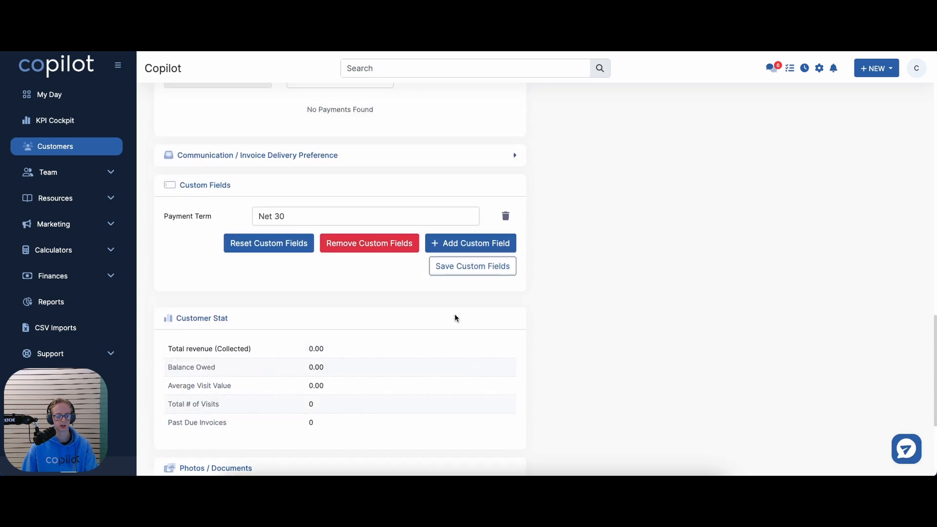
pyautogui.moveTo(295, 237); pyautogui.dragTo(194, 233)
pyautogui.scroll(10, 186, 276)
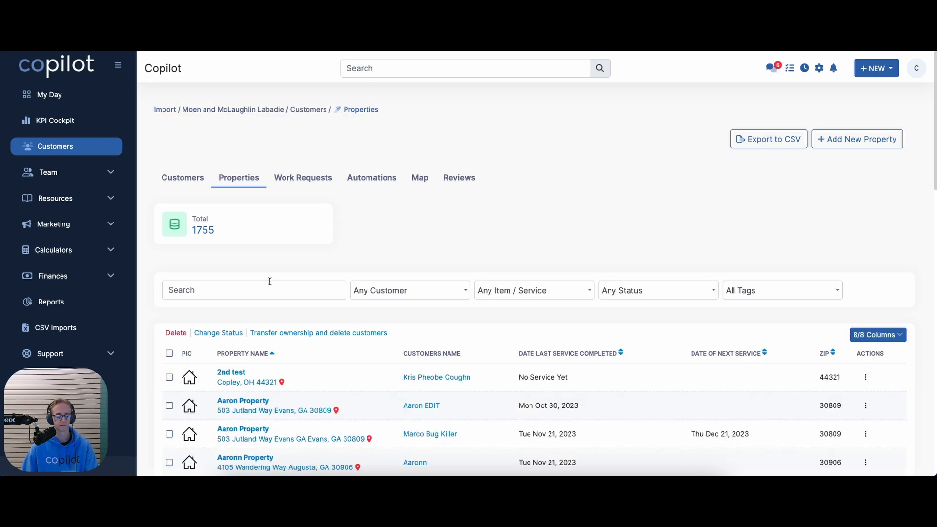
# Filter the Properties list to show every property of the imported customer
pyautogui.click(267, 288)
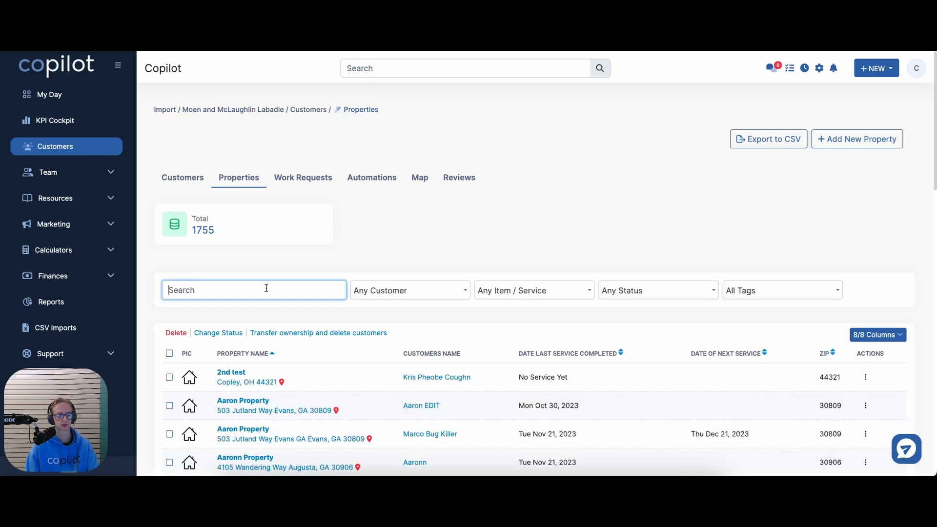
pyautogui.write('Moen')
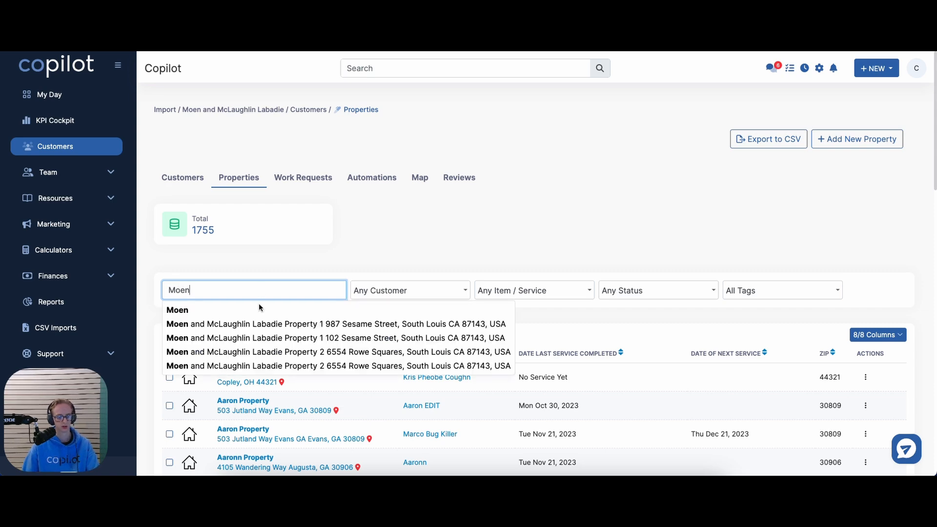
pyautogui.click(251, 323)
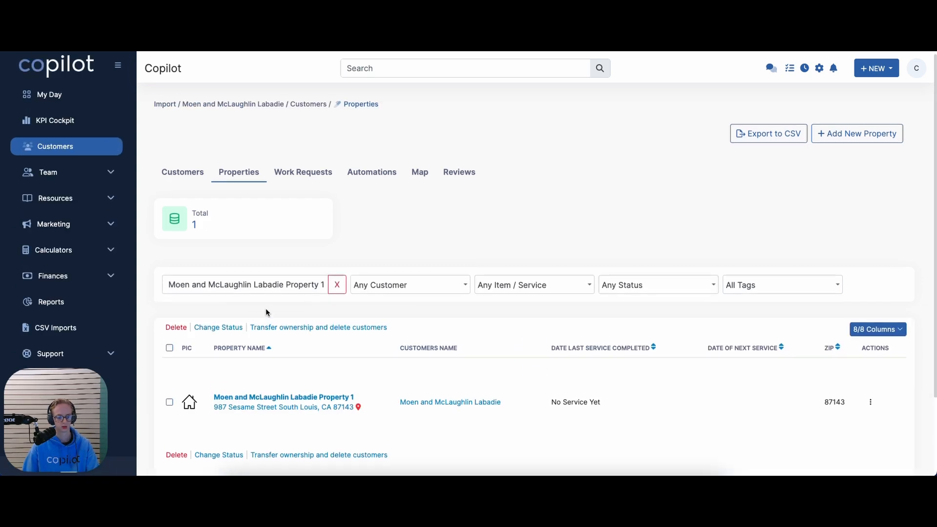
pyautogui.scroll(-1, 267, 312)
pyautogui.moveTo(325, 277); pyautogui.dragTo(287, 277)
pyautogui.press('BackSpace')
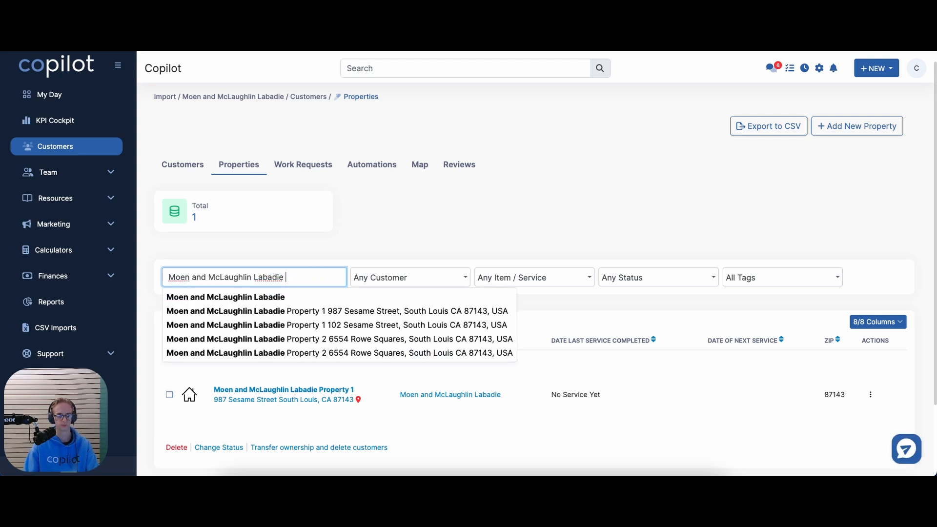
pyautogui.click(295, 300)
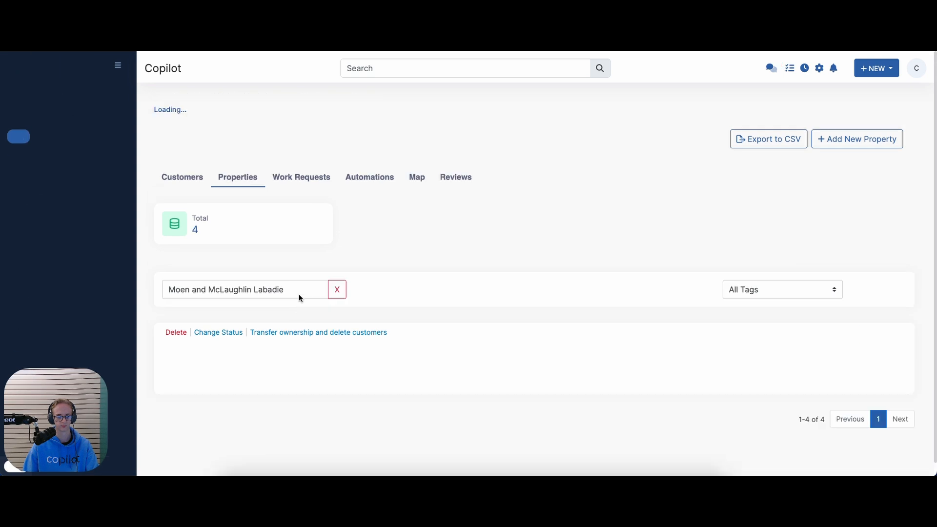
pyautogui.scroll(-2, 299, 297)
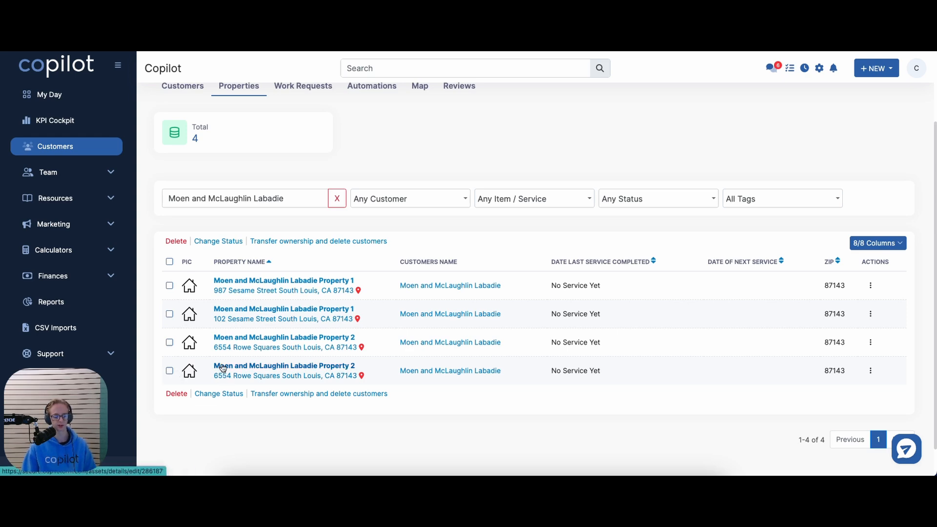
# Delete the two duplicate Property 2 entries and confirm
pyautogui.click(170, 343)
pyautogui.click(169, 371)
pyautogui.click(175, 394)
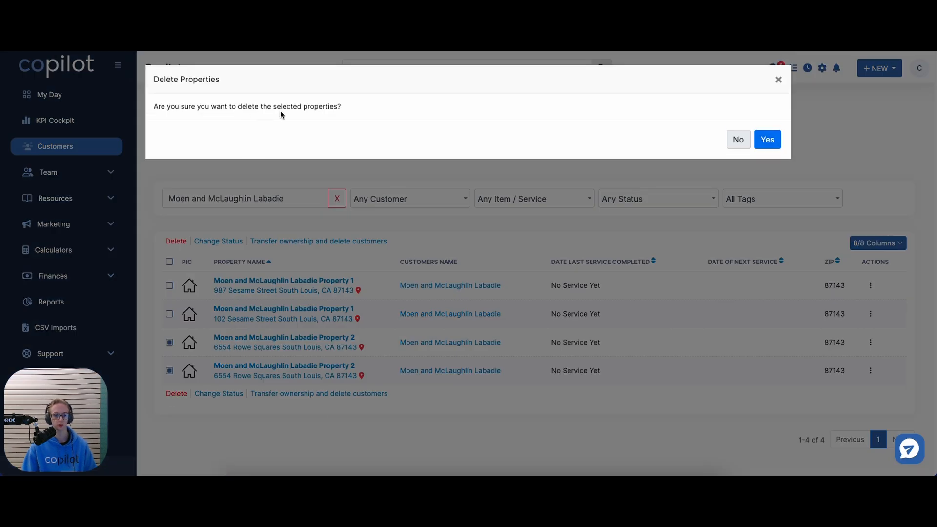
pyautogui.click(765, 140)
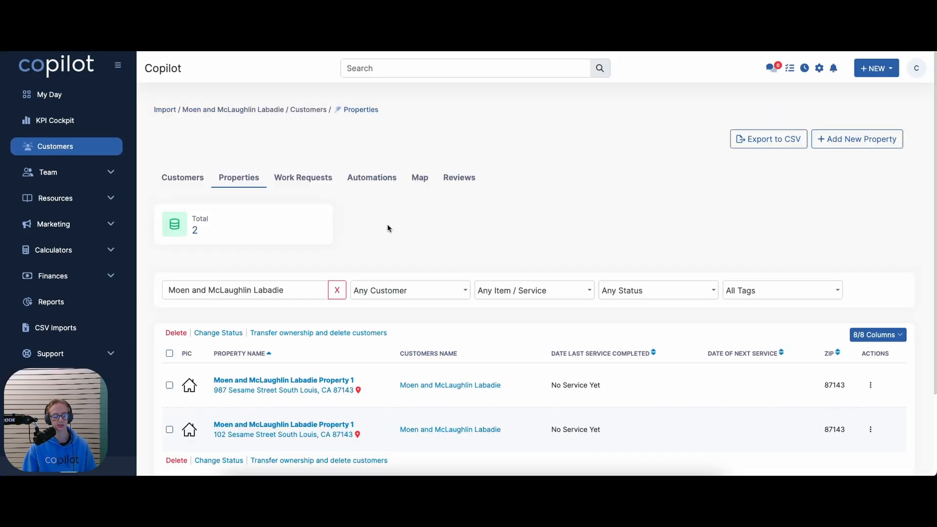
# Transfer the second Property 1 to the merged customer, confirming deletion of the previous customer
pyautogui.scroll(-2, 389, 229)
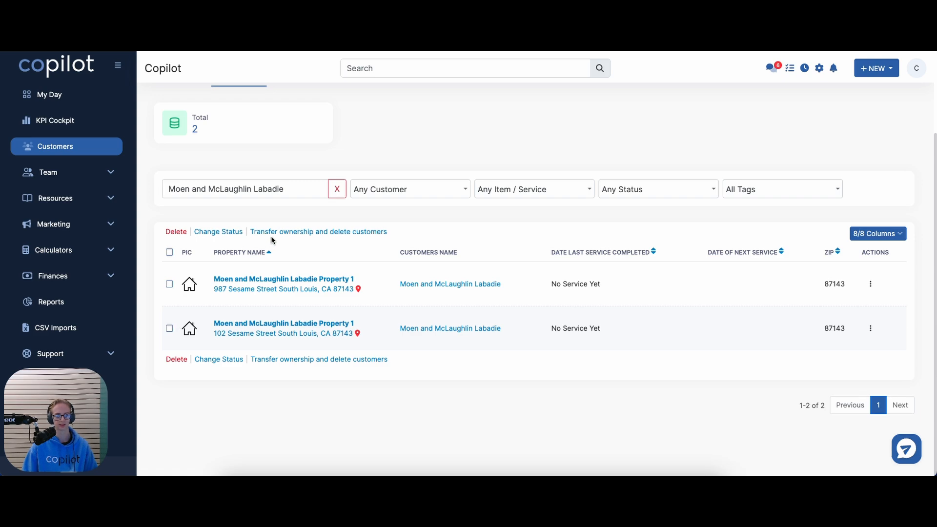
pyautogui.click(169, 328)
pyautogui.click(312, 231)
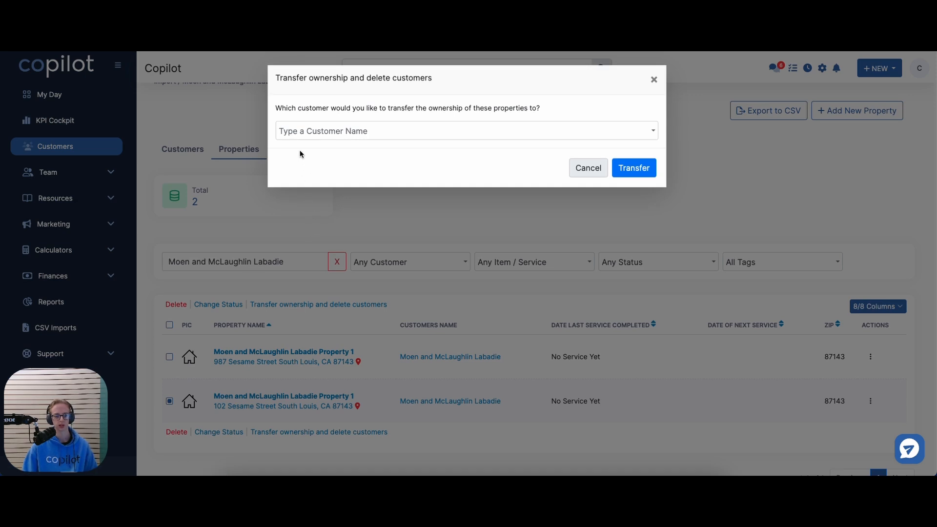
pyautogui.moveTo(292, 107); pyautogui.dragTo(447, 111)
pyautogui.click(429, 130)
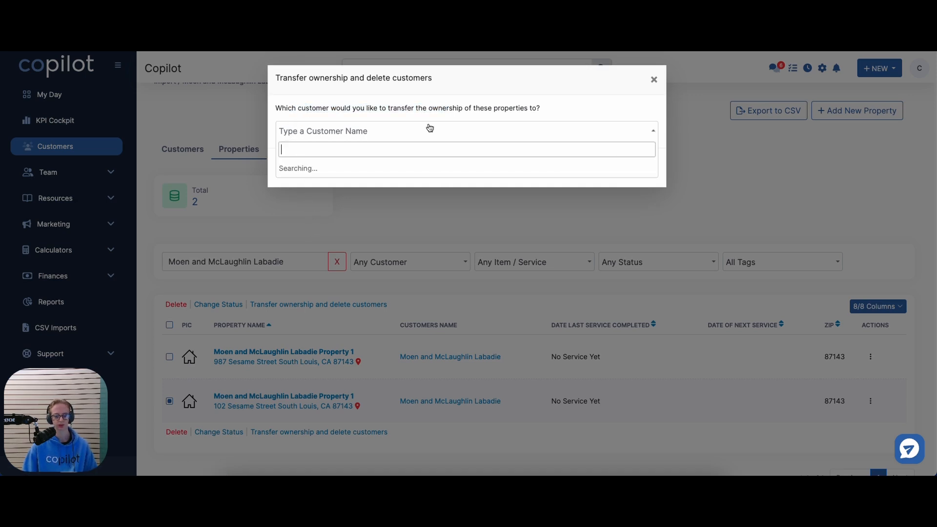
pyautogui.write('Moen')
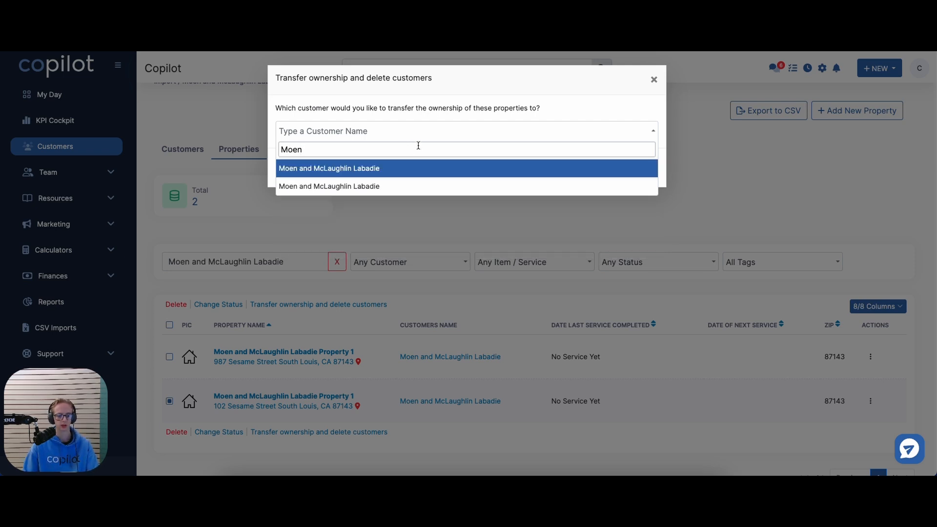
pyautogui.click(393, 174)
pyautogui.click(633, 167)
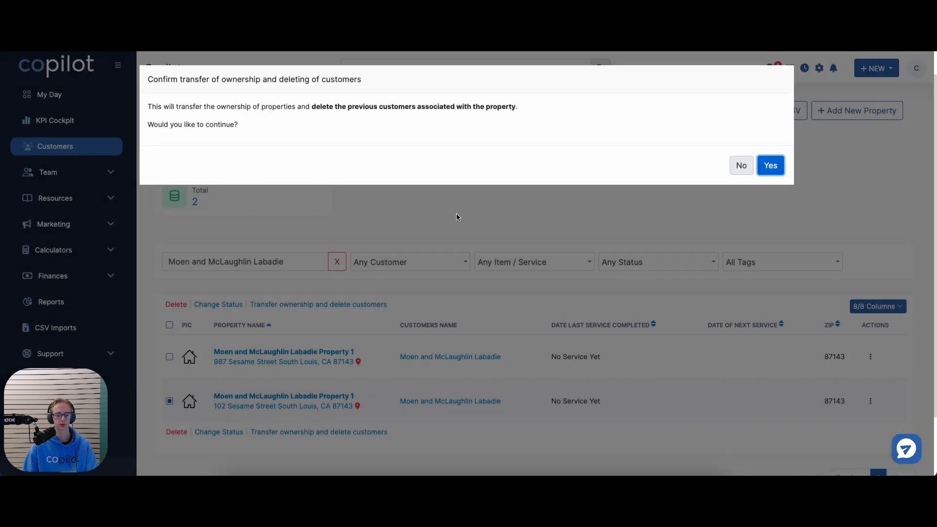
pyautogui.moveTo(314, 111); pyautogui.dragTo(479, 109)
pyautogui.click(481, 119)
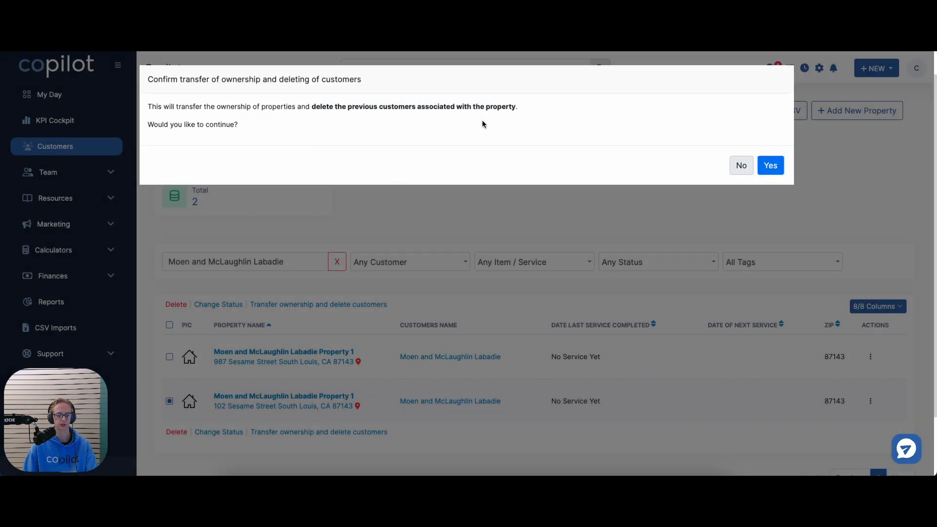
pyautogui.click(770, 166)
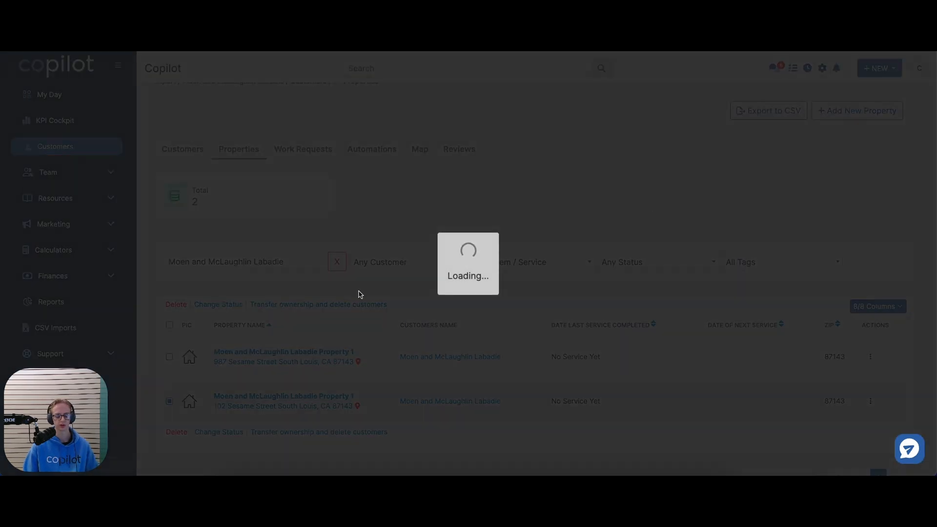
# Start a transfer of the 102 Sesame Street property, cancel it, and reload the Properties page
pyautogui.scroll(-2, 337, 315)
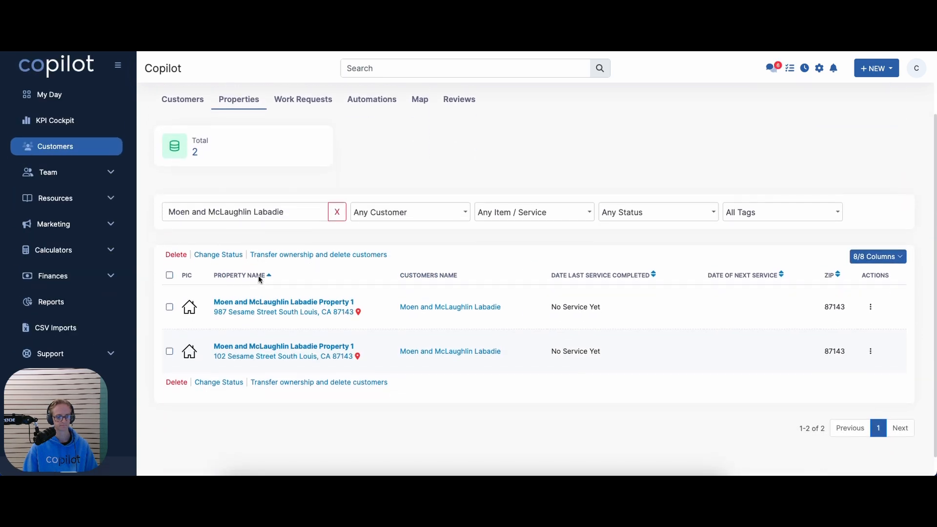
pyautogui.click(169, 354)
pyautogui.click(334, 253)
pyautogui.click(397, 132)
pyautogui.write('Moen')
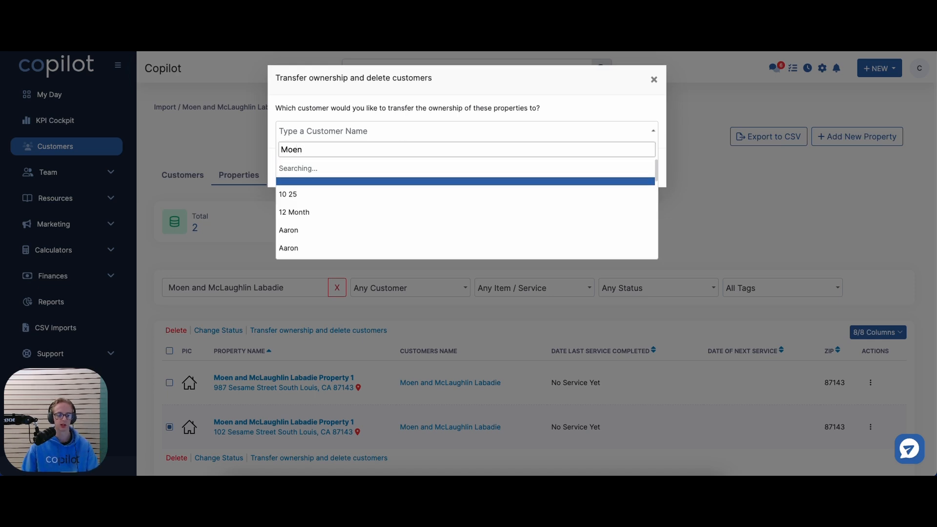
pyautogui.click(372, 169)
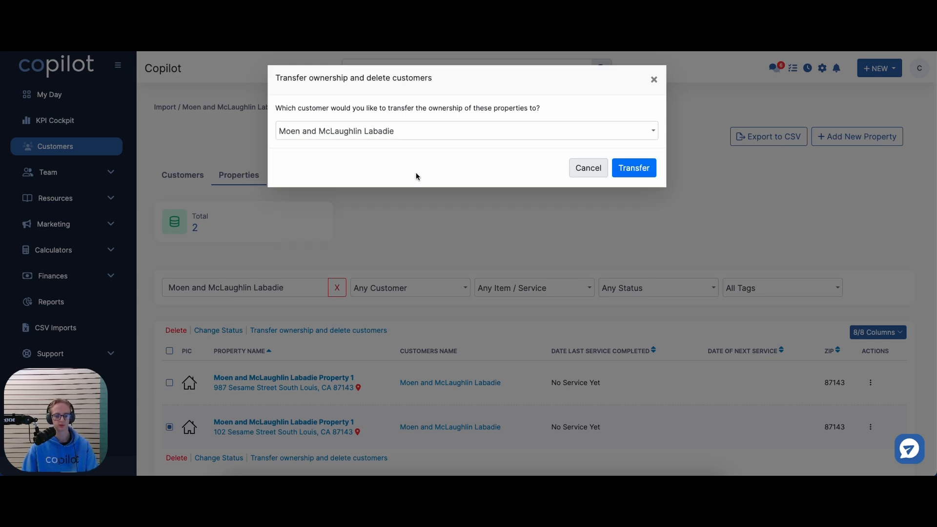
pyautogui.click(586, 168)
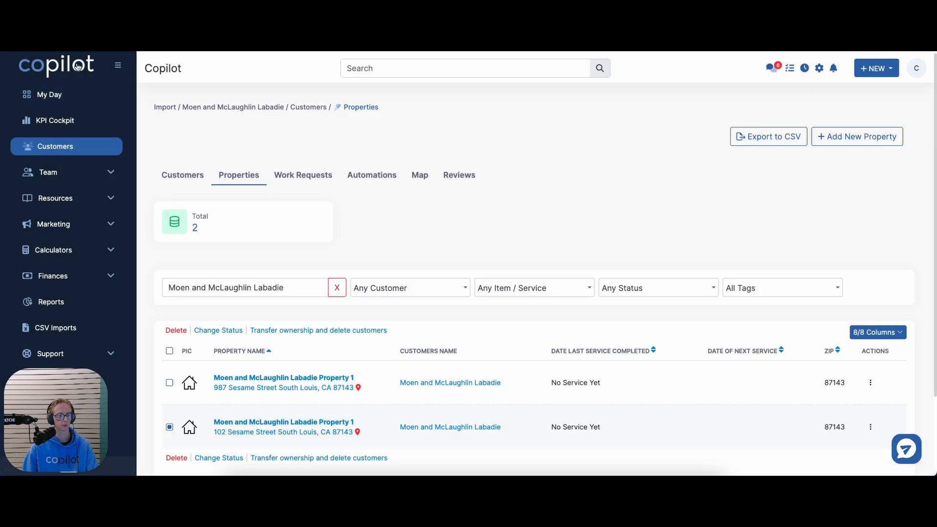
pyautogui.press('super+r')
pyautogui.scroll(-2, 342, 320)
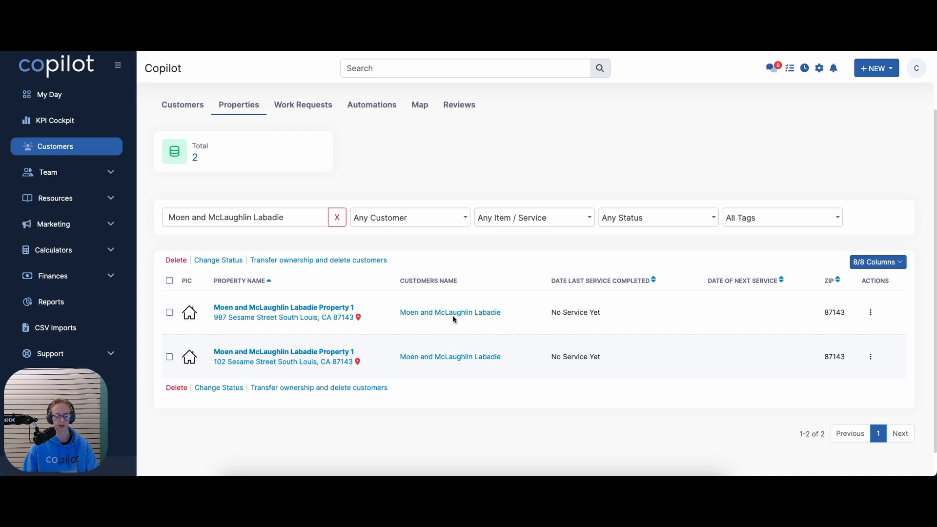
# Open the customer's 102 Sesame Street property from the customer details page
pyautogui.click(455, 313)
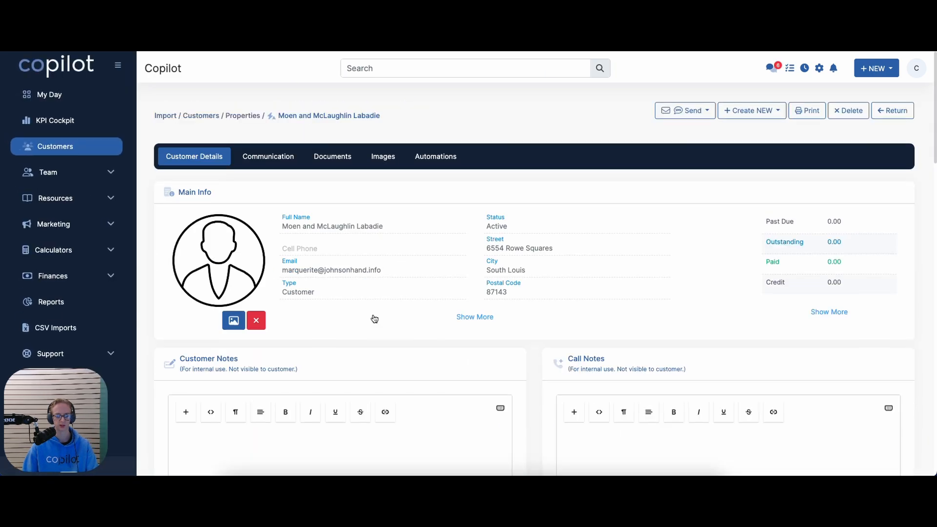
pyautogui.scroll(-8, 372, 315)
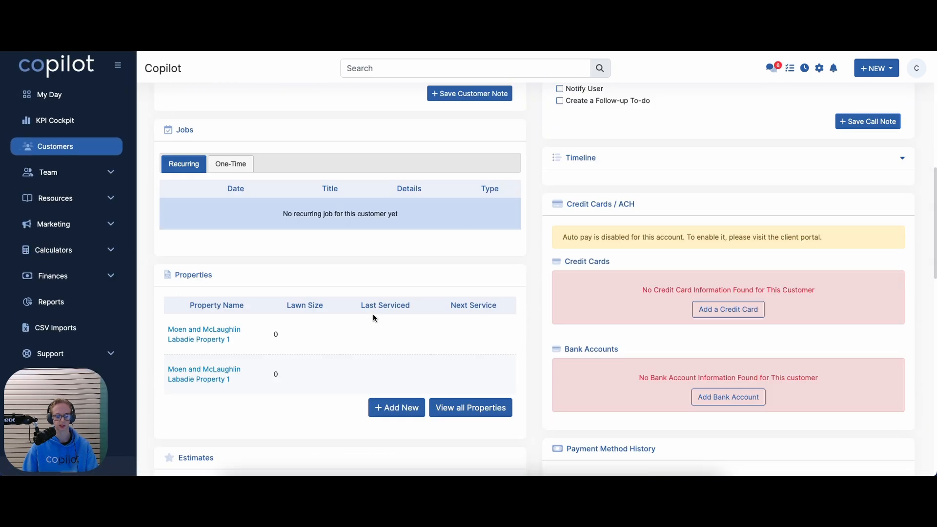
pyautogui.click(190, 376)
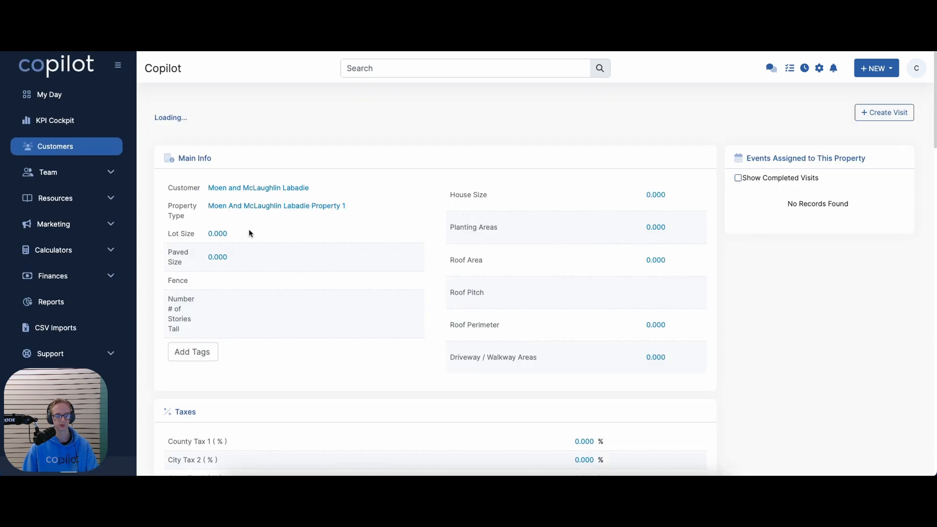
pyautogui.scroll(-4, 249, 233)
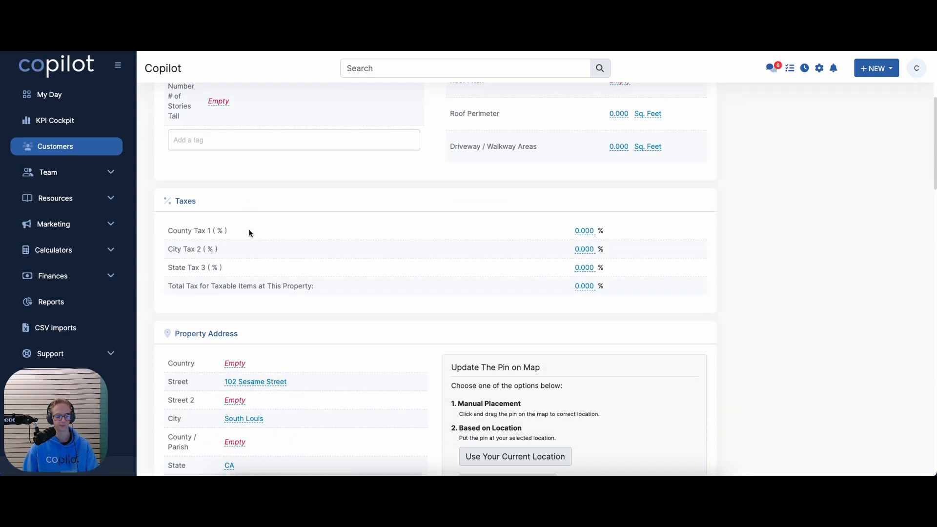
pyautogui.scroll(4, 245, 347)
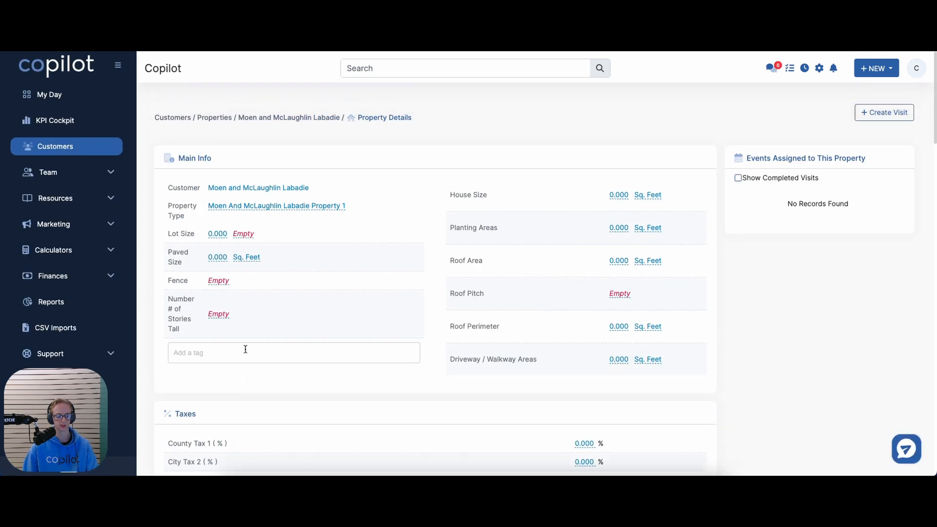
# Rename the property from the Property 1 default to '102 Sesame'
pyautogui.click(345, 206)
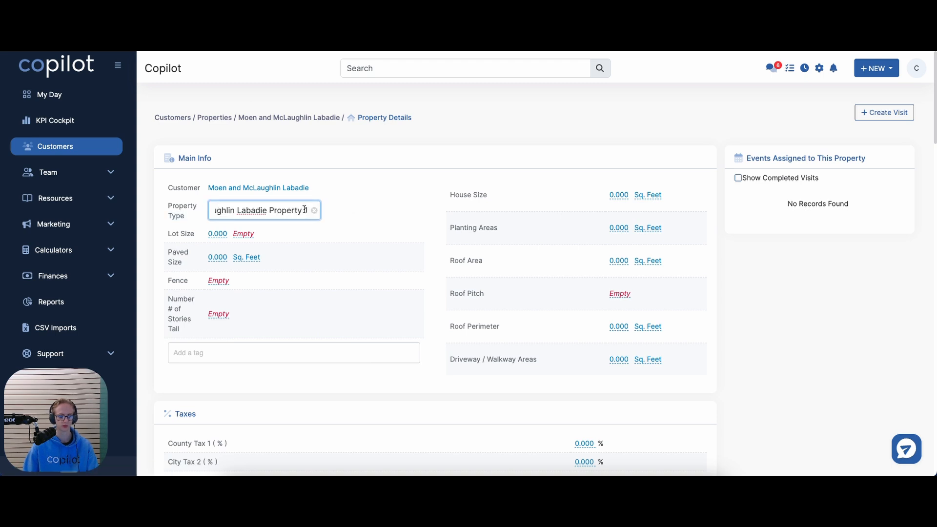
pyautogui.moveTo(305, 209); pyautogui.dragTo(210, 210)
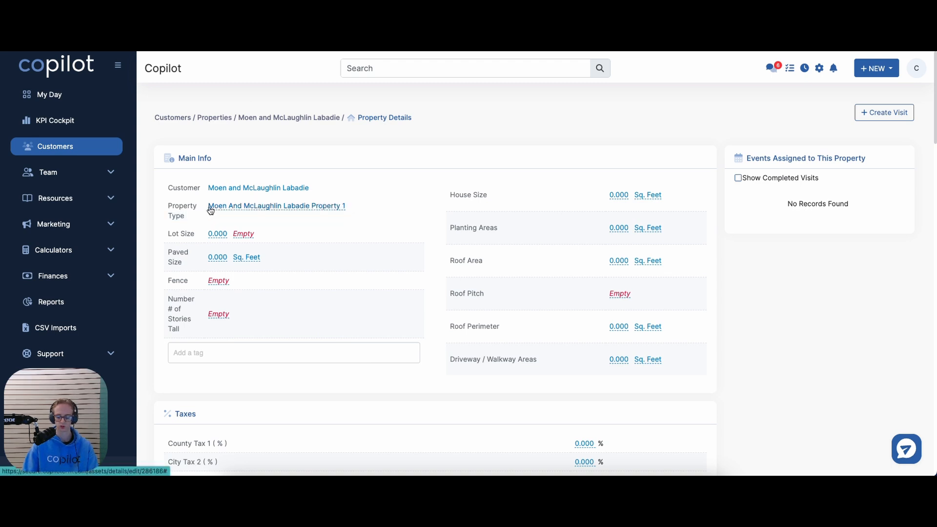
pyautogui.scroll(-8, 209, 209)
pyautogui.scroll(8, 209, 206)
pyautogui.click(213, 209)
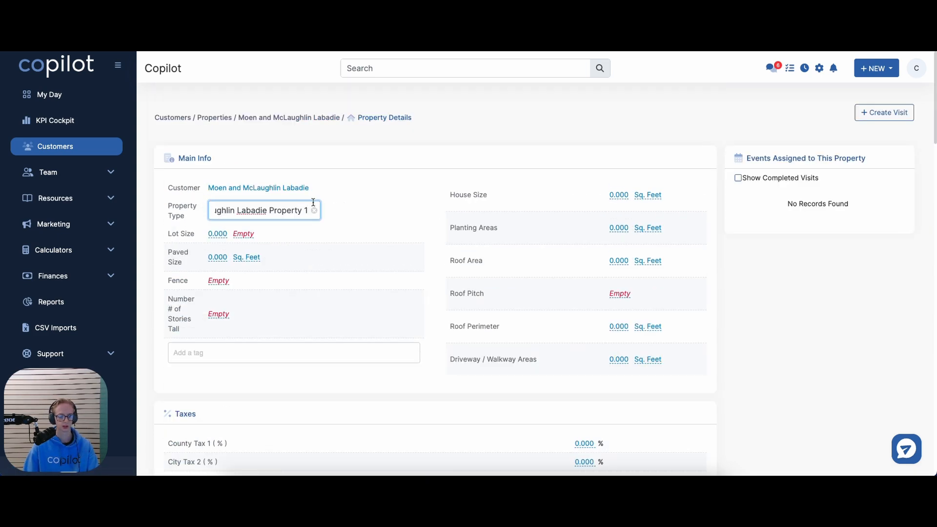
pyautogui.moveTo(311, 210); pyautogui.dragTo(215, 210)
pyautogui.write('M')
pyautogui.press('BackSpace')
pyautogui.write('102 Sesame')
pyautogui.press('Return')
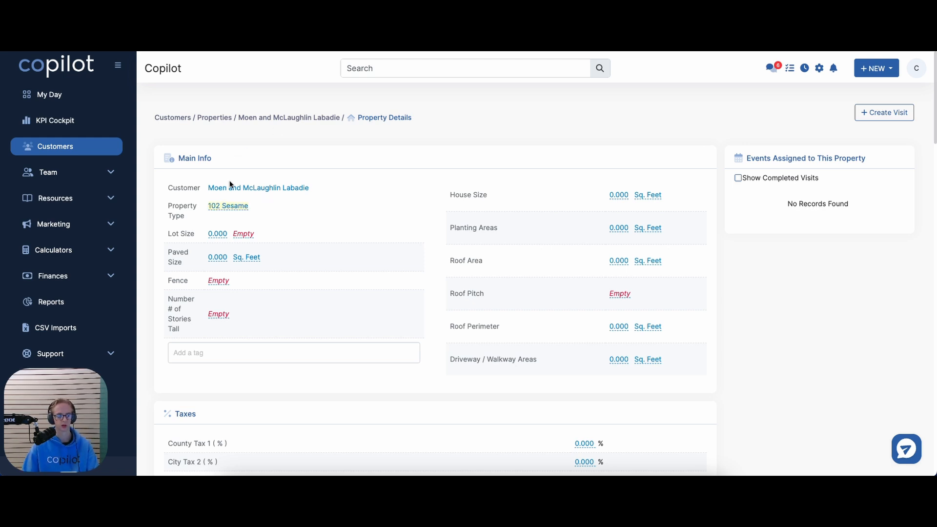
# Go back to the customer and rename the 987 Sesame Street property to '987 Sesame'
pyautogui.click(231, 187)
pyautogui.scroll(-5, 203, 217)
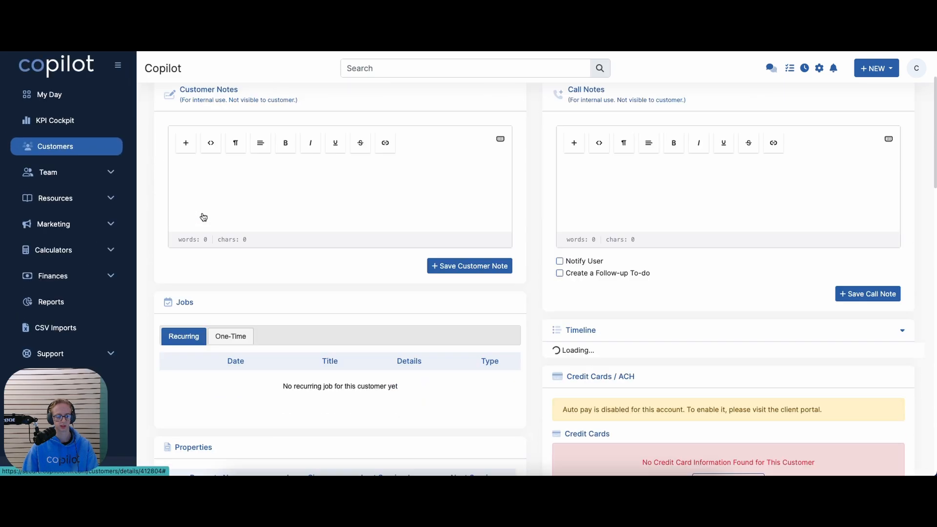
pyautogui.scroll(-5, 203, 217)
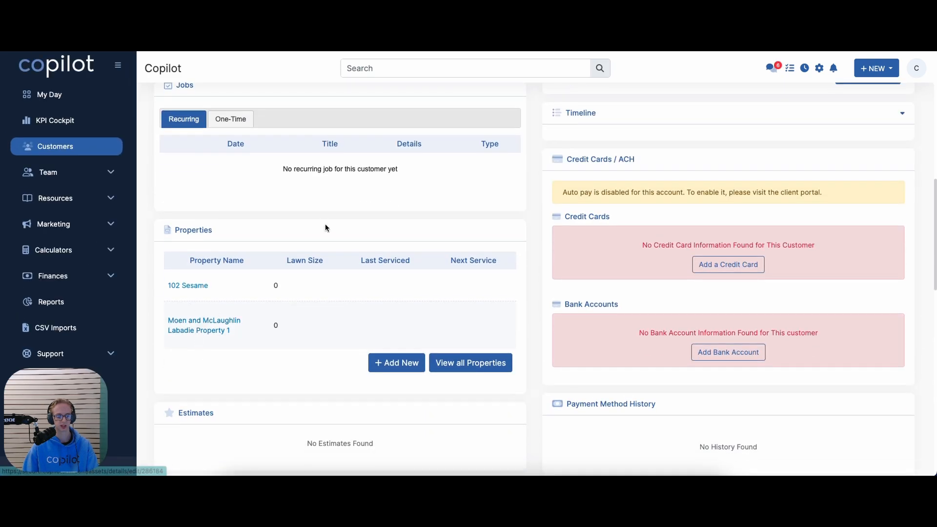
pyautogui.scroll(-7, 257, 227)
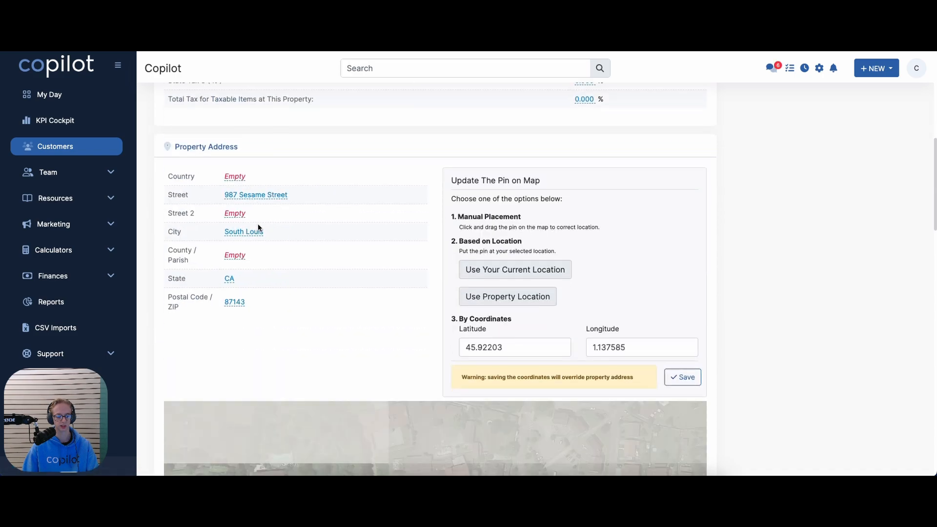
pyautogui.scroll(-5, 258, 224)
pyautogui.scroll(7, 261, 225)
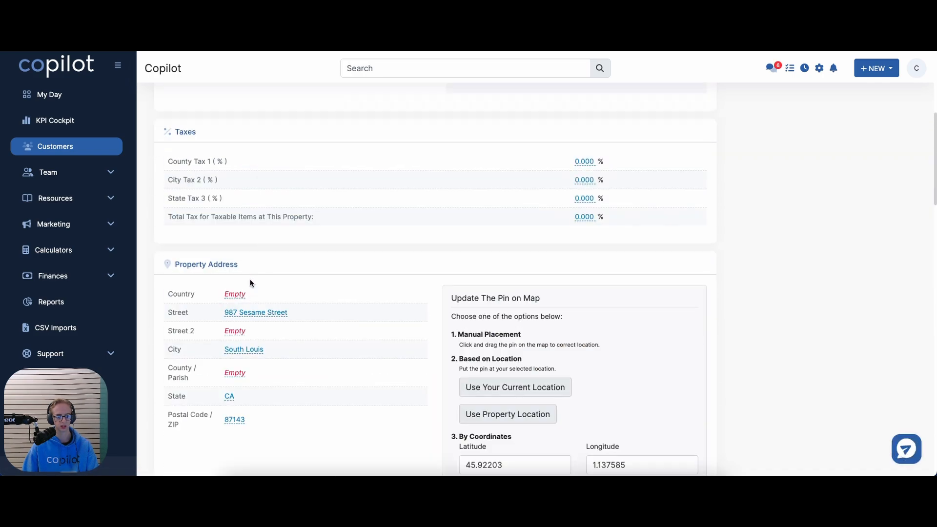
pyautogui.scroll(5, 250, 283)
pyautogui.click(258, 211)
pyautogui.moveTo(309, 209); pyautogui.dragTo(210, 211)
pyautogui.press('BackSpace')
pyautogui.write('987 Sesame')
pyautogui.press('Return')
# Return to the customer details page and click into the customer's full name field
pyautogui.scroll(-1, 373, 195)
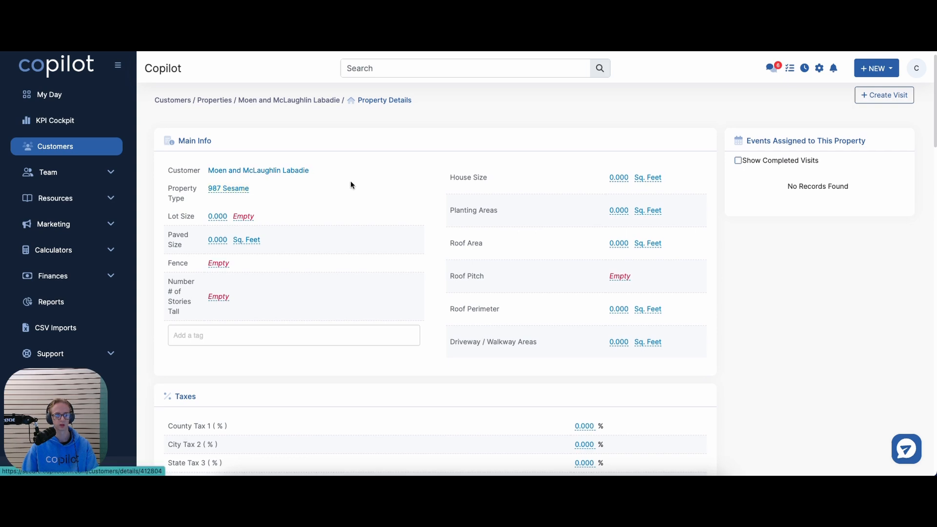
pyautogui.scroll(-4, 349, 184)
pyautogui.scroll(1, 348, 185)
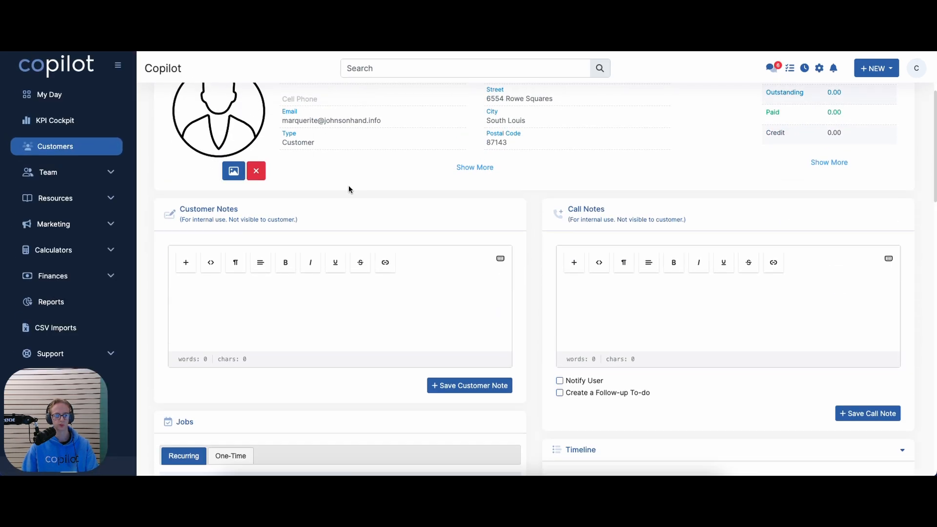
pyautogui.scroll(2, 348, 189)
pyautogui.click(290, 164)
pyautogui.click(400, 166)
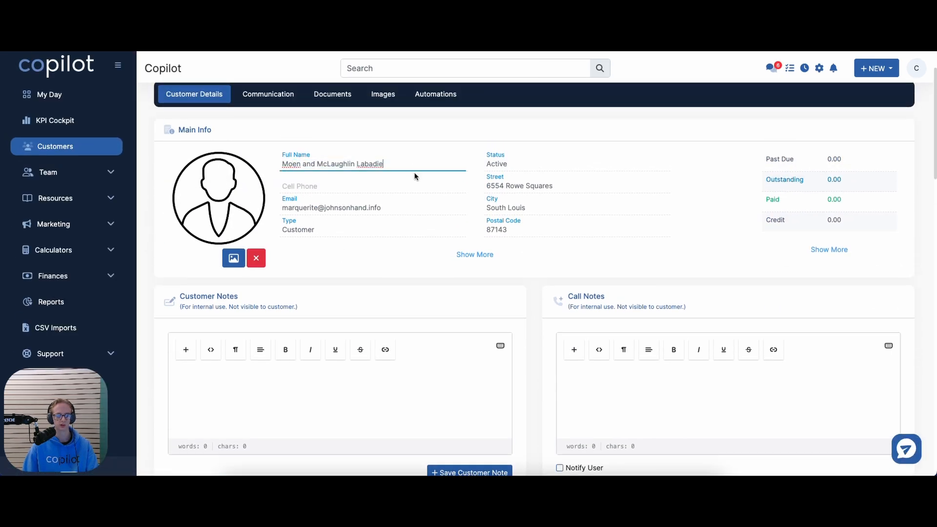
pyautogui.scroll(-8, 305, 279)
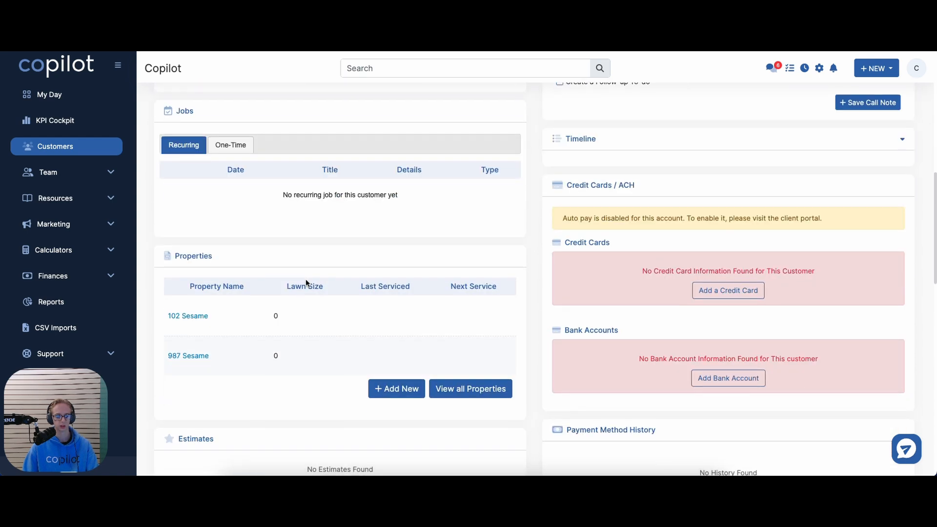
pyautogui.scroll(-1, 215, 302)
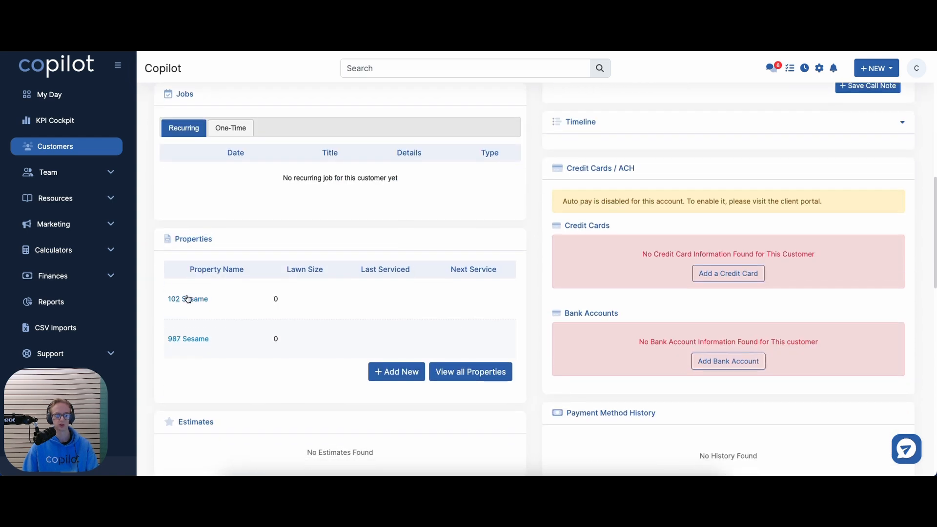
pyautogui.scroll(9, 209, 329)
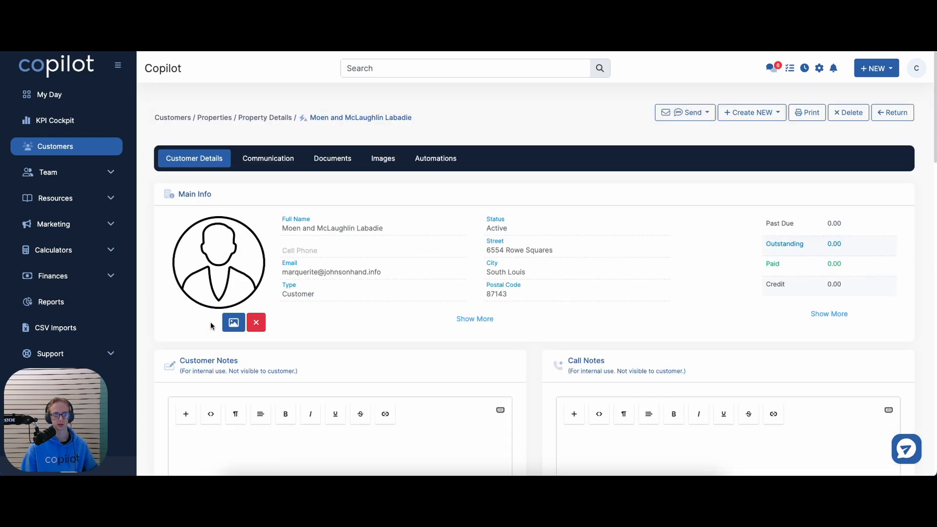